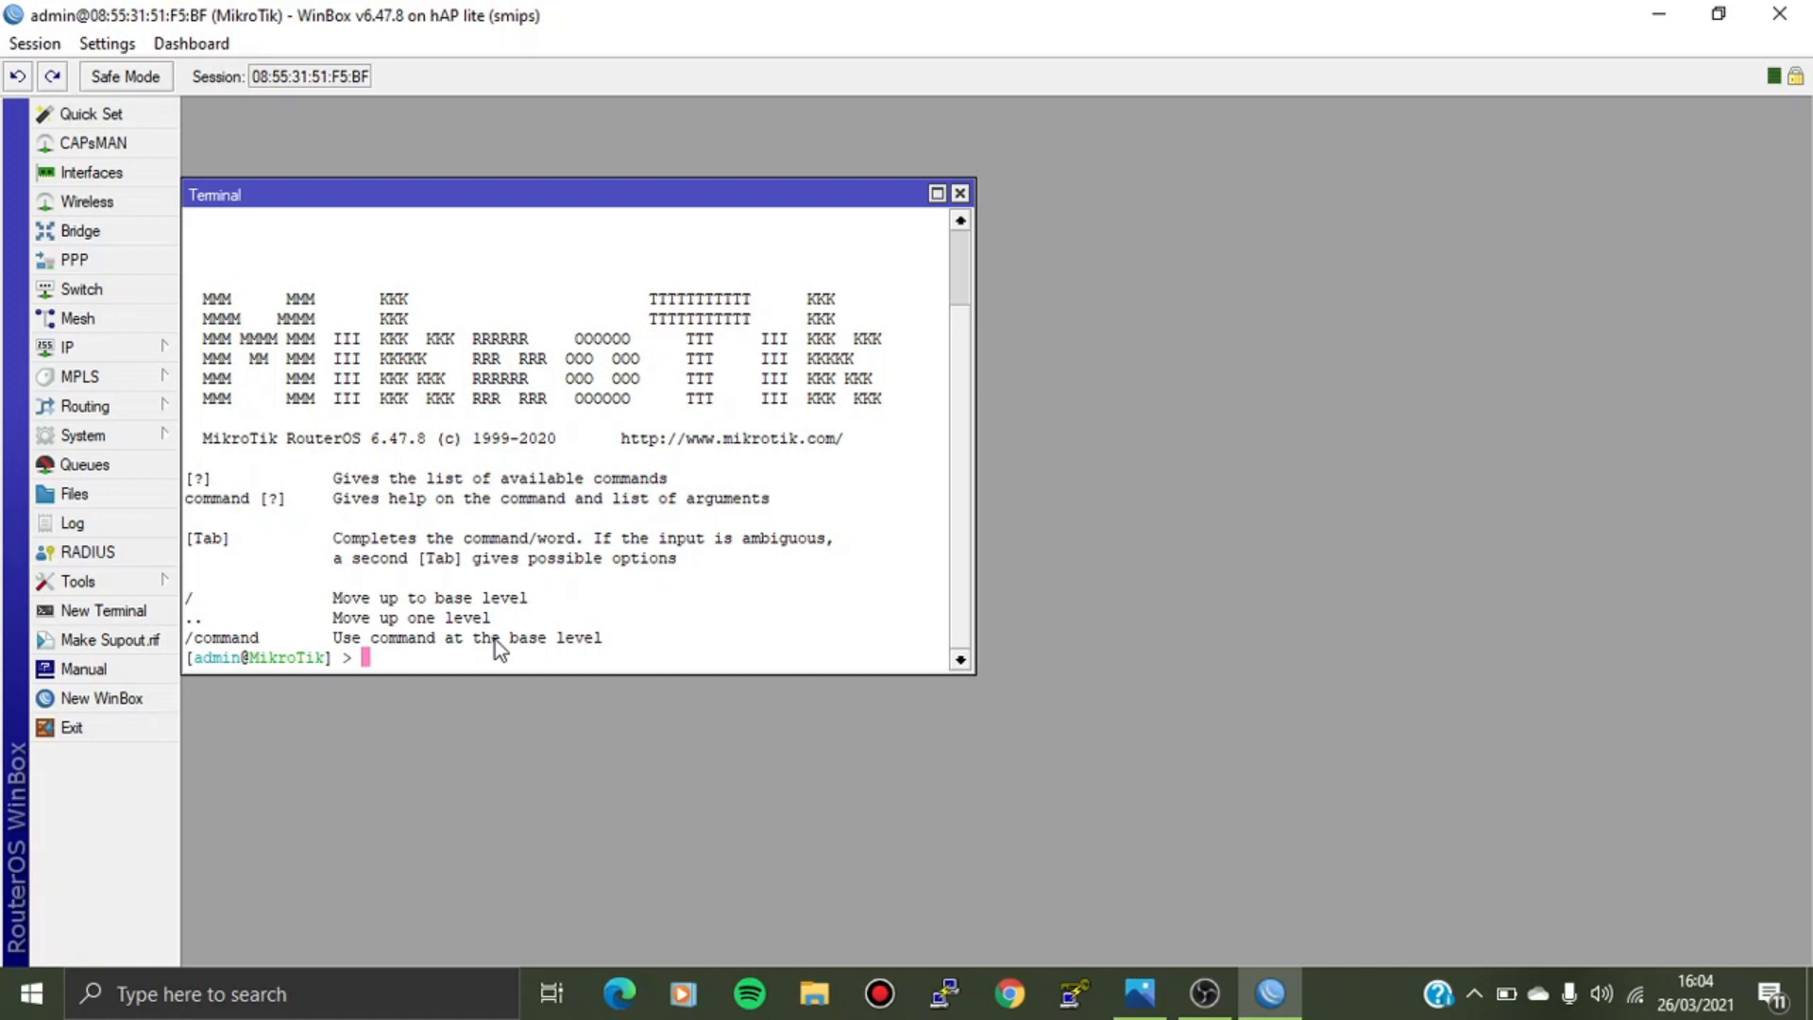
# Run 'system routerboard print' to list the hAP lite RB941-2nD r3 board and firmware details.
pyautogui.write('system routerboard print')
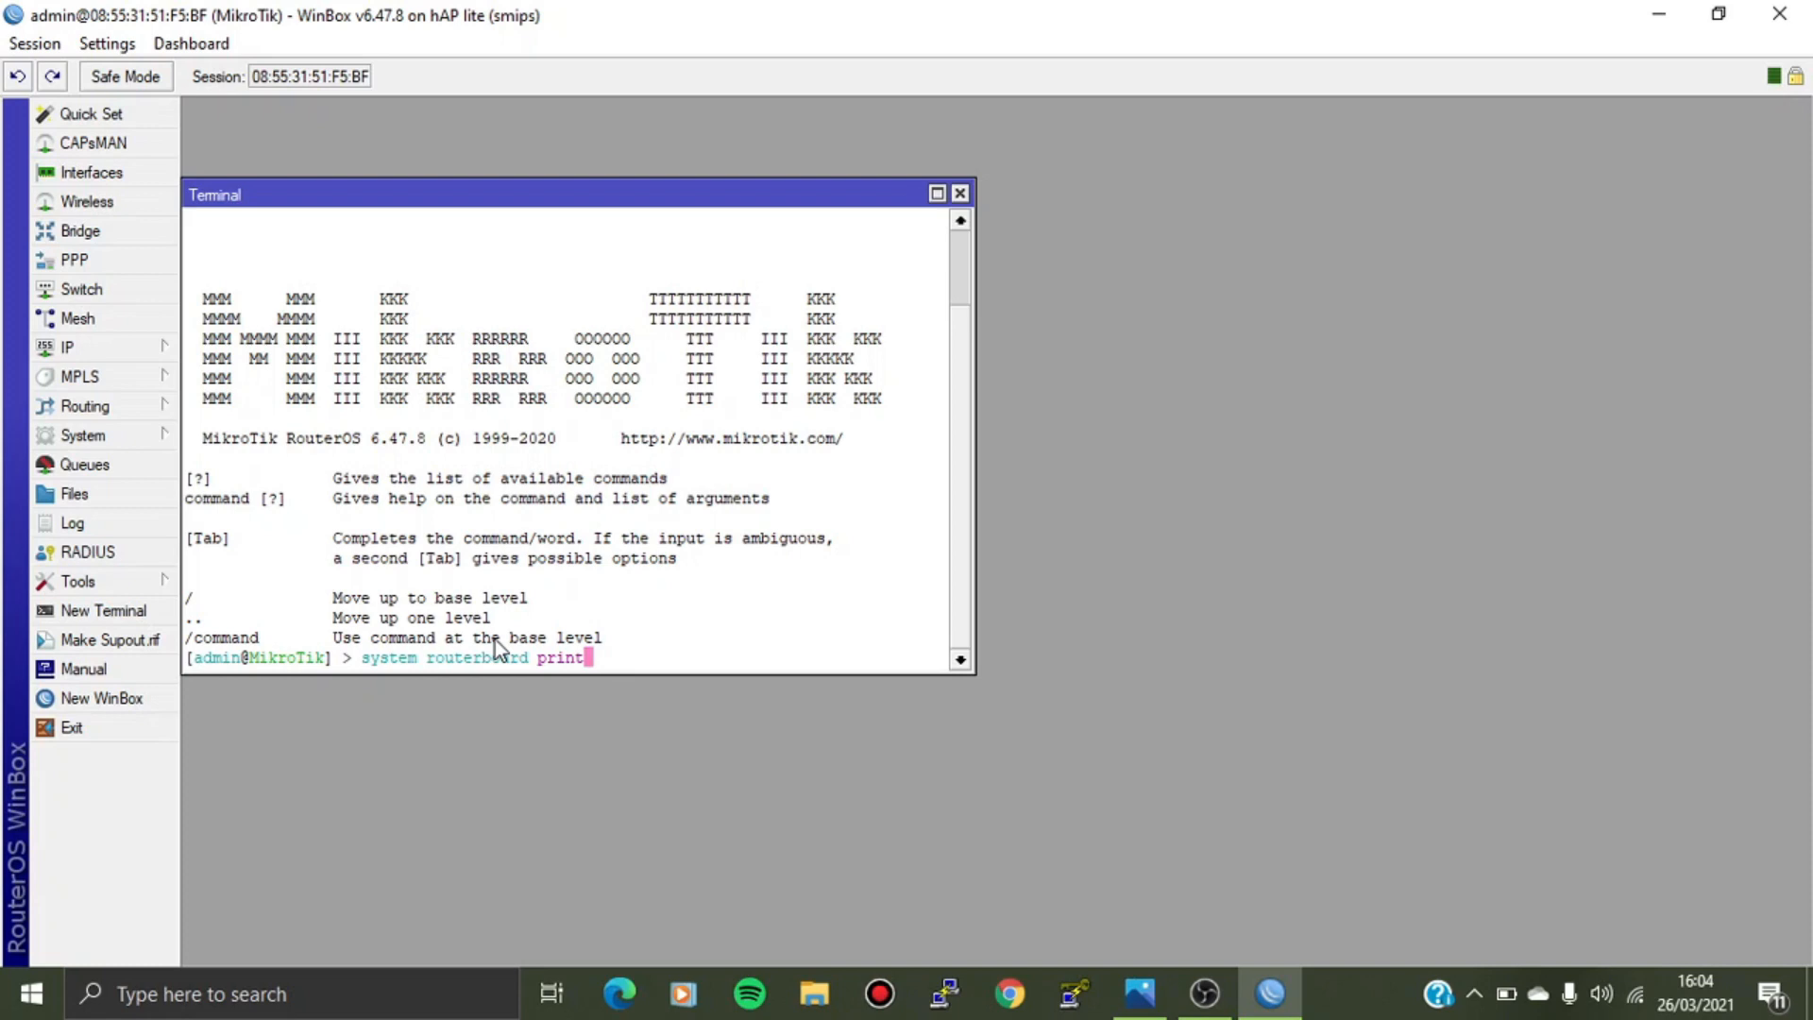
pyautogui.press('Return')
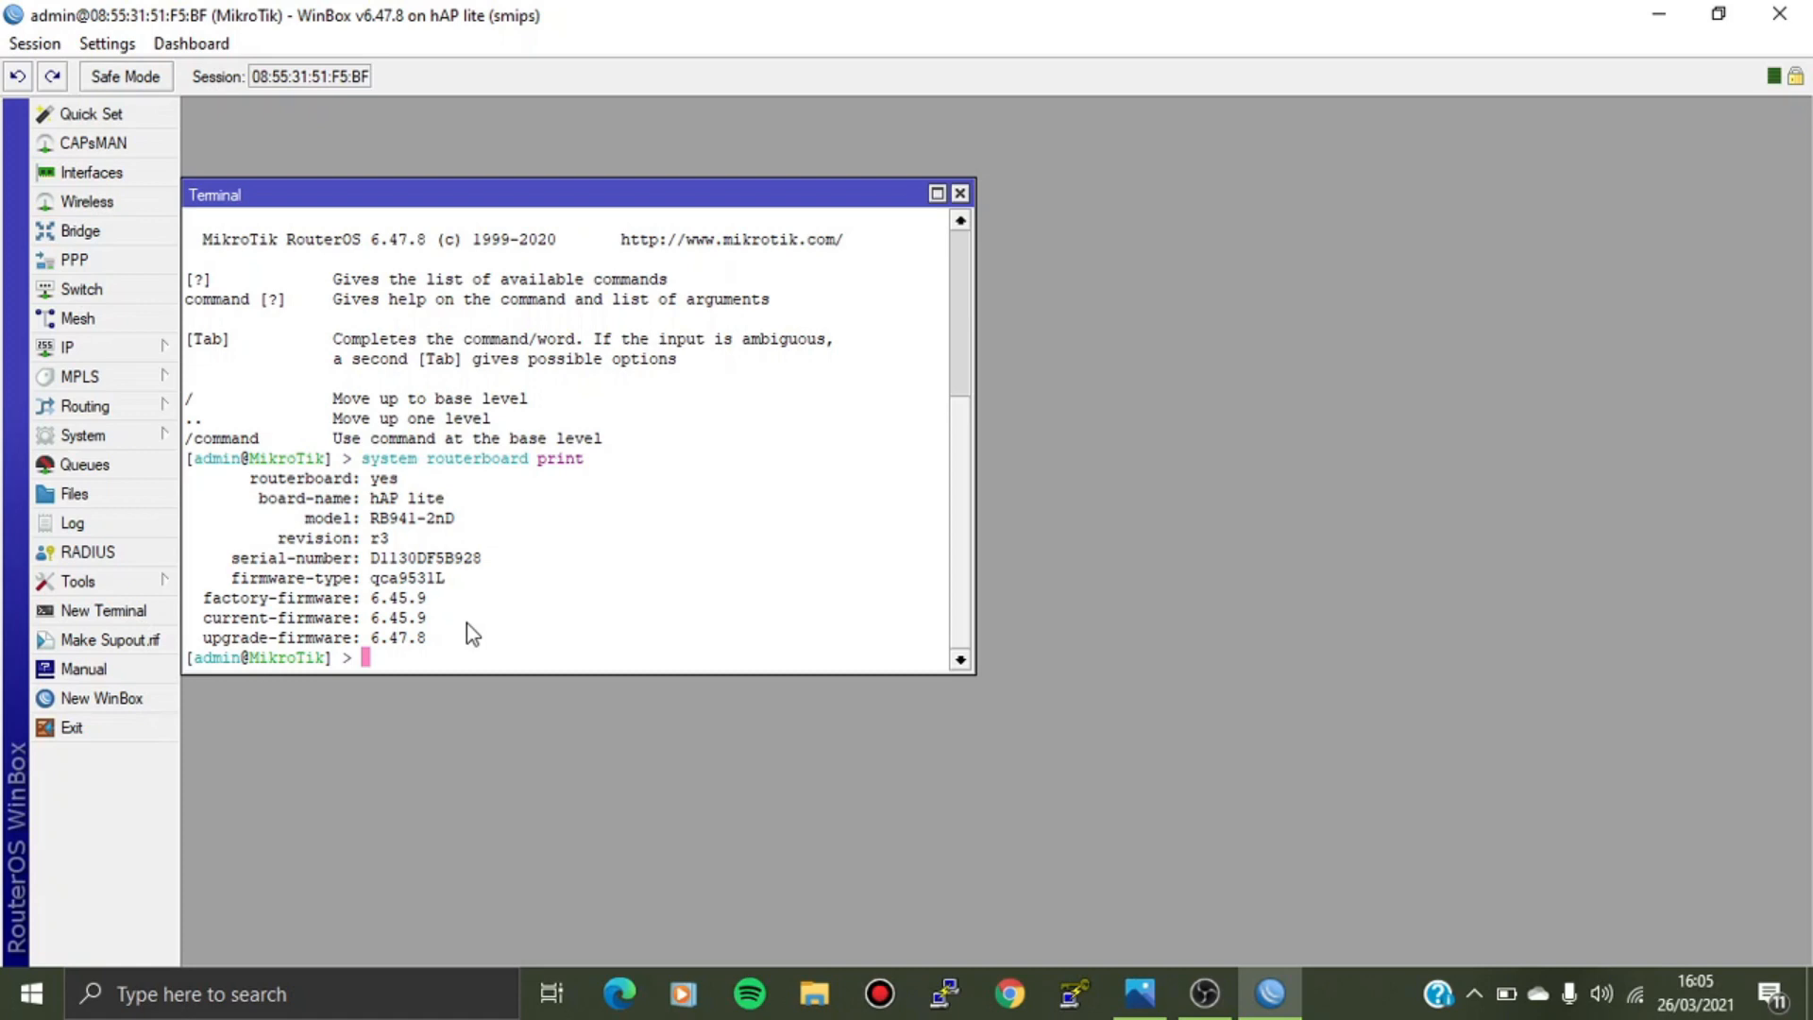
# Rename the router with 'system identity set name=' and the chosen identity name.
pyautogui.write('system identity set na')
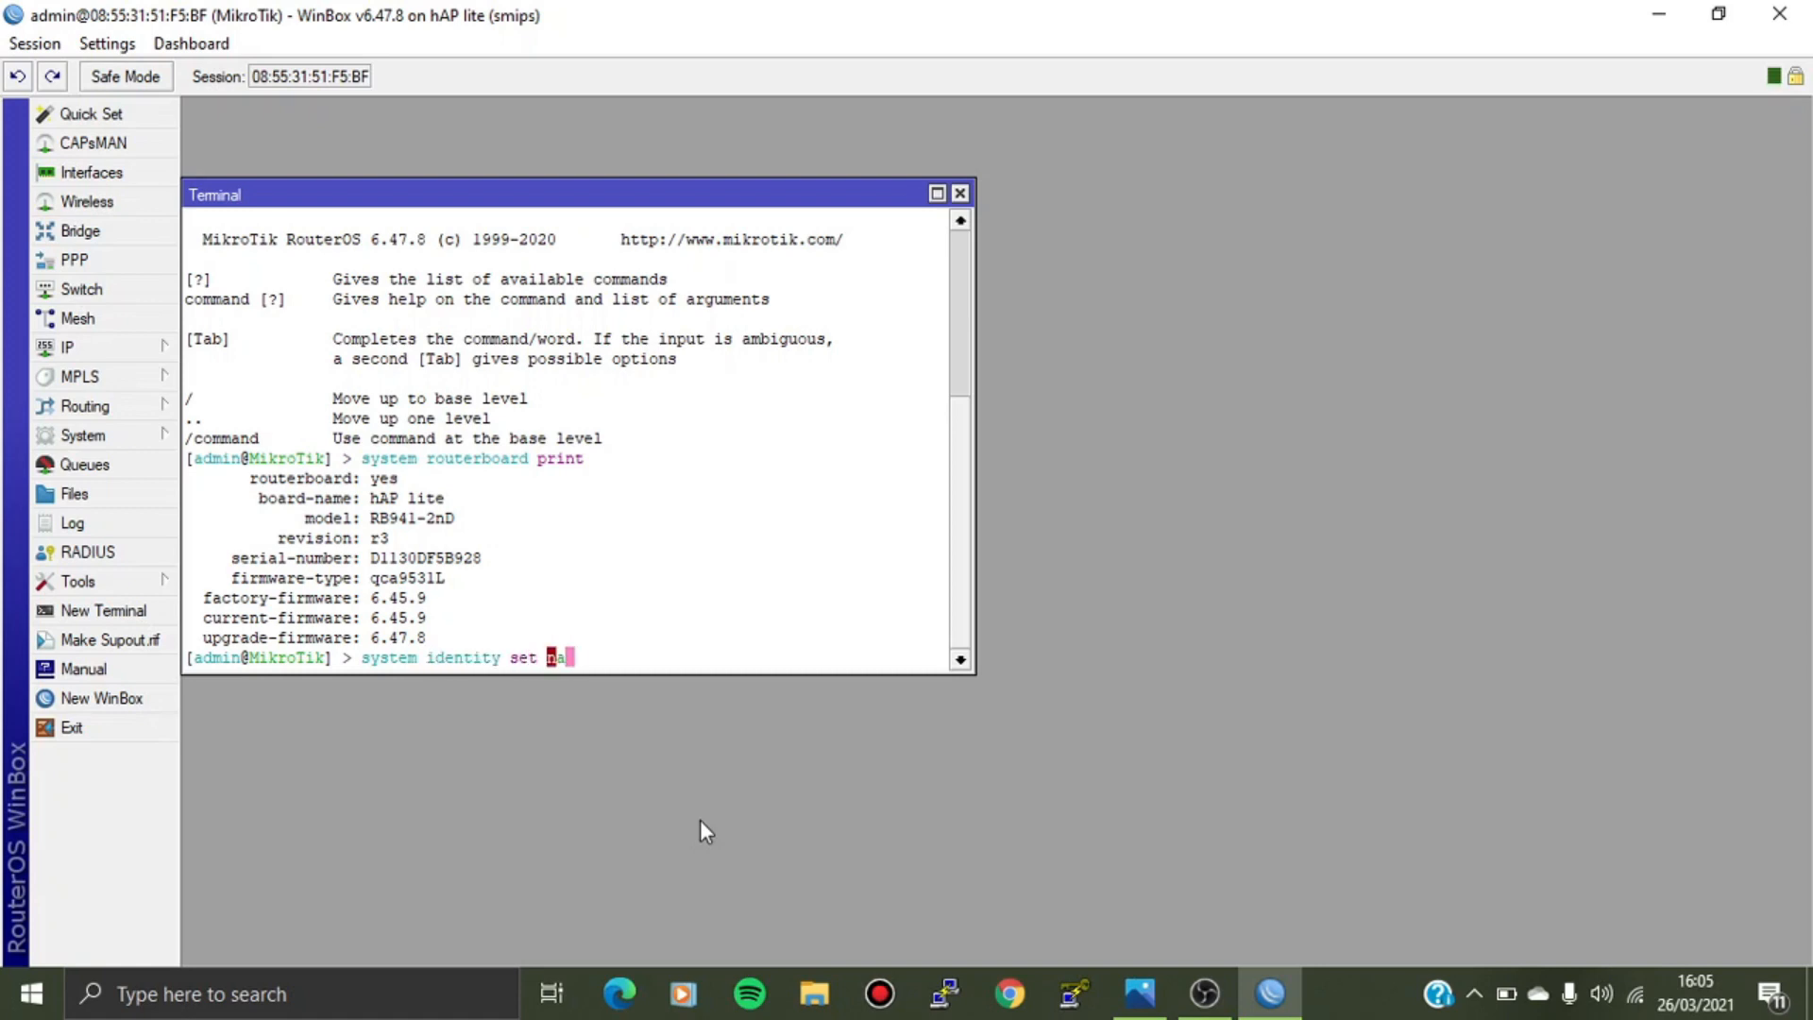
pyautogui.write('me=nida')
pyautogui.press('Return')
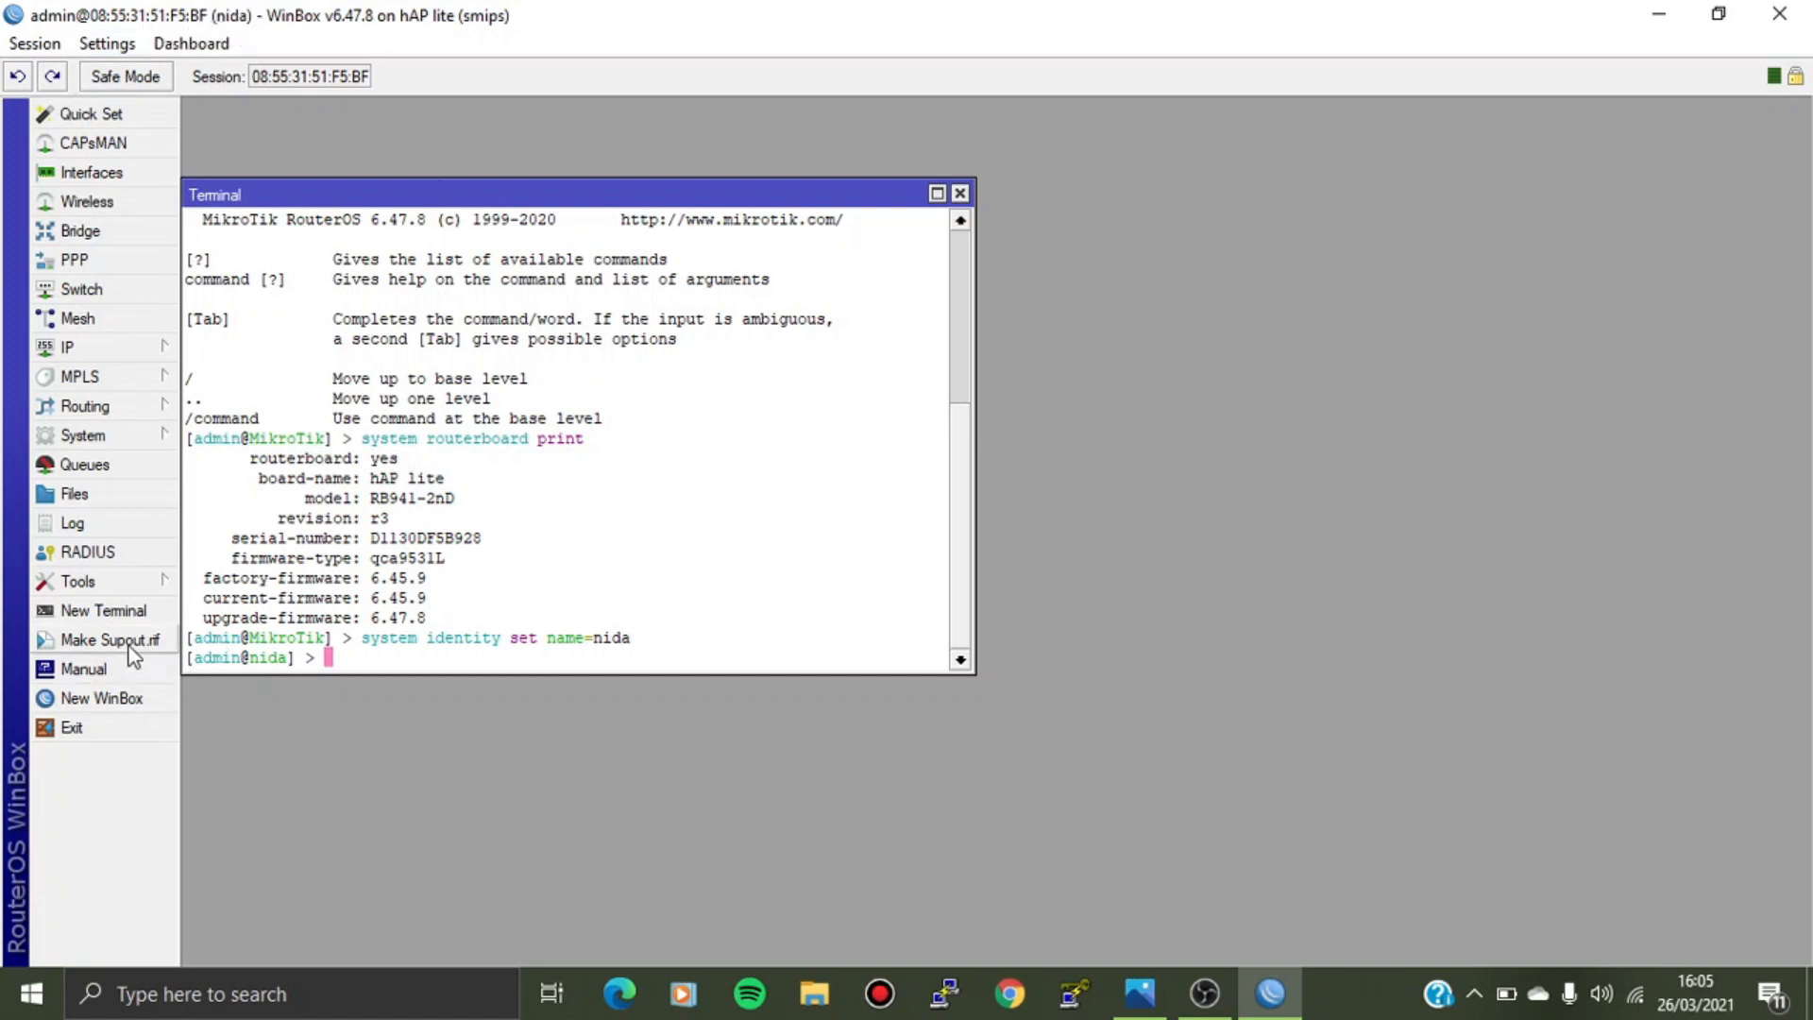
pyautogui.click(102, 699)
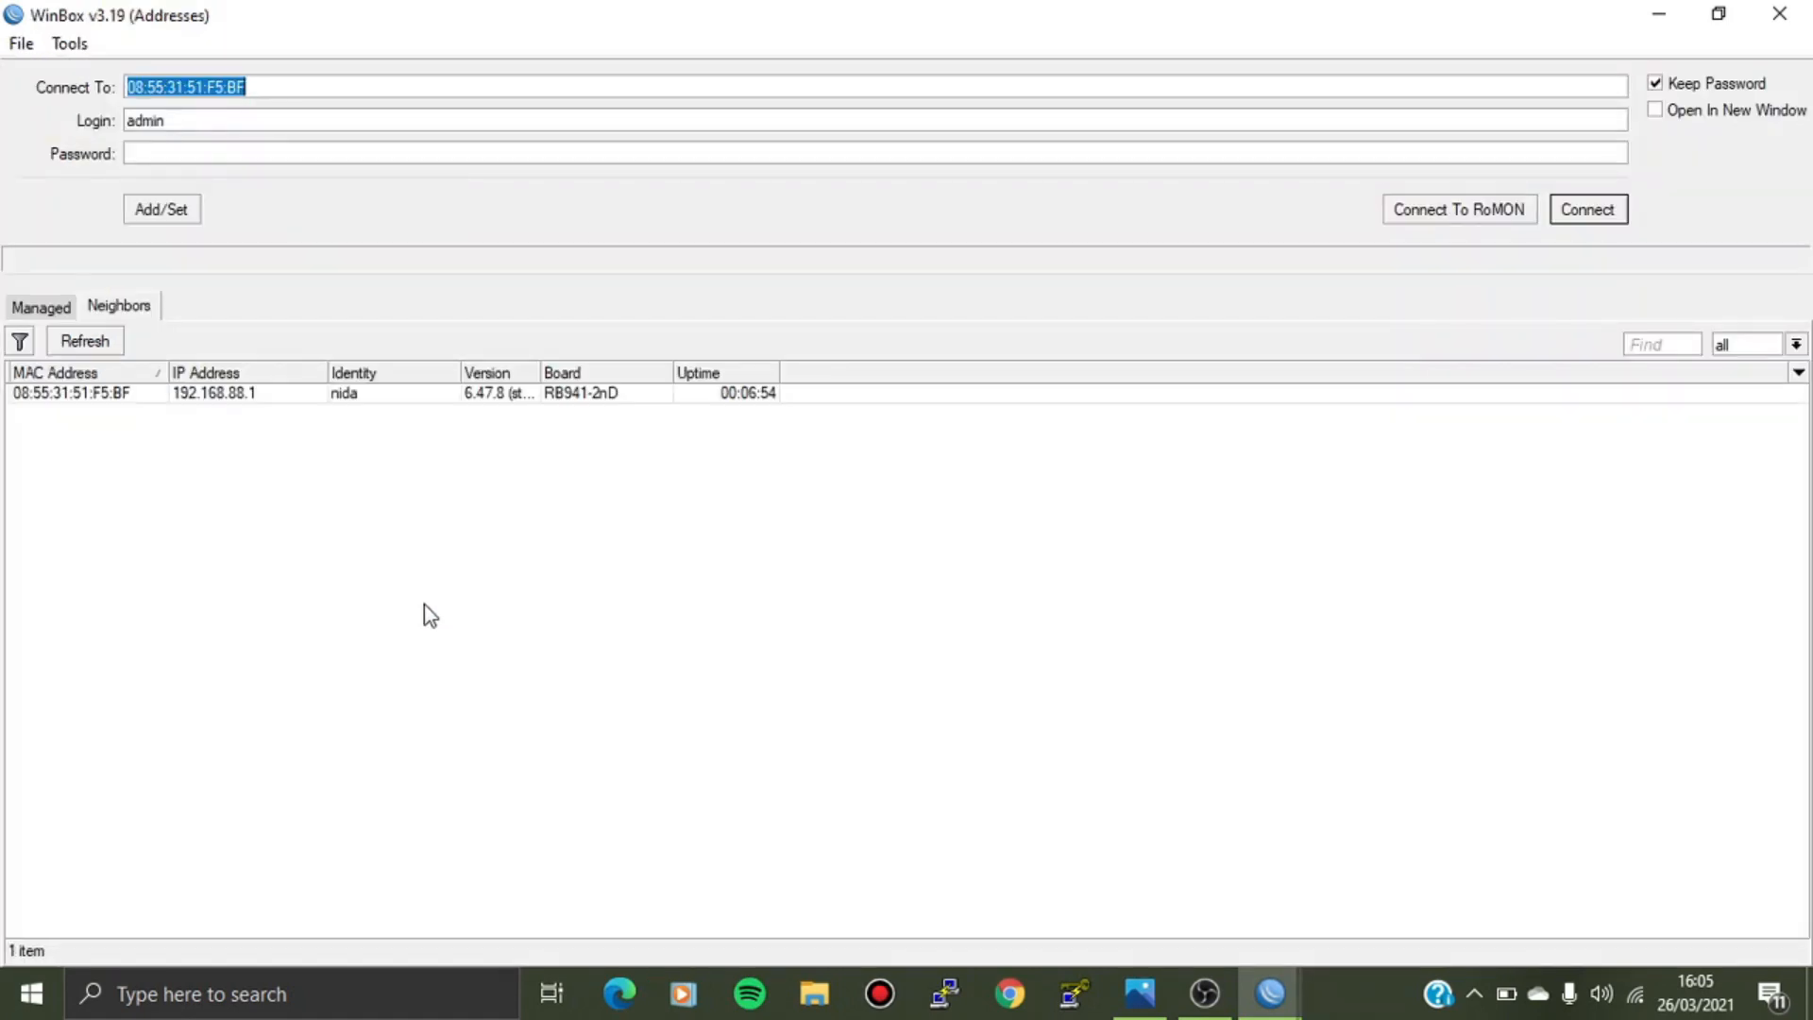
pyautogui.click(367, 392)
pyautogui.doubleClick(366, 392)
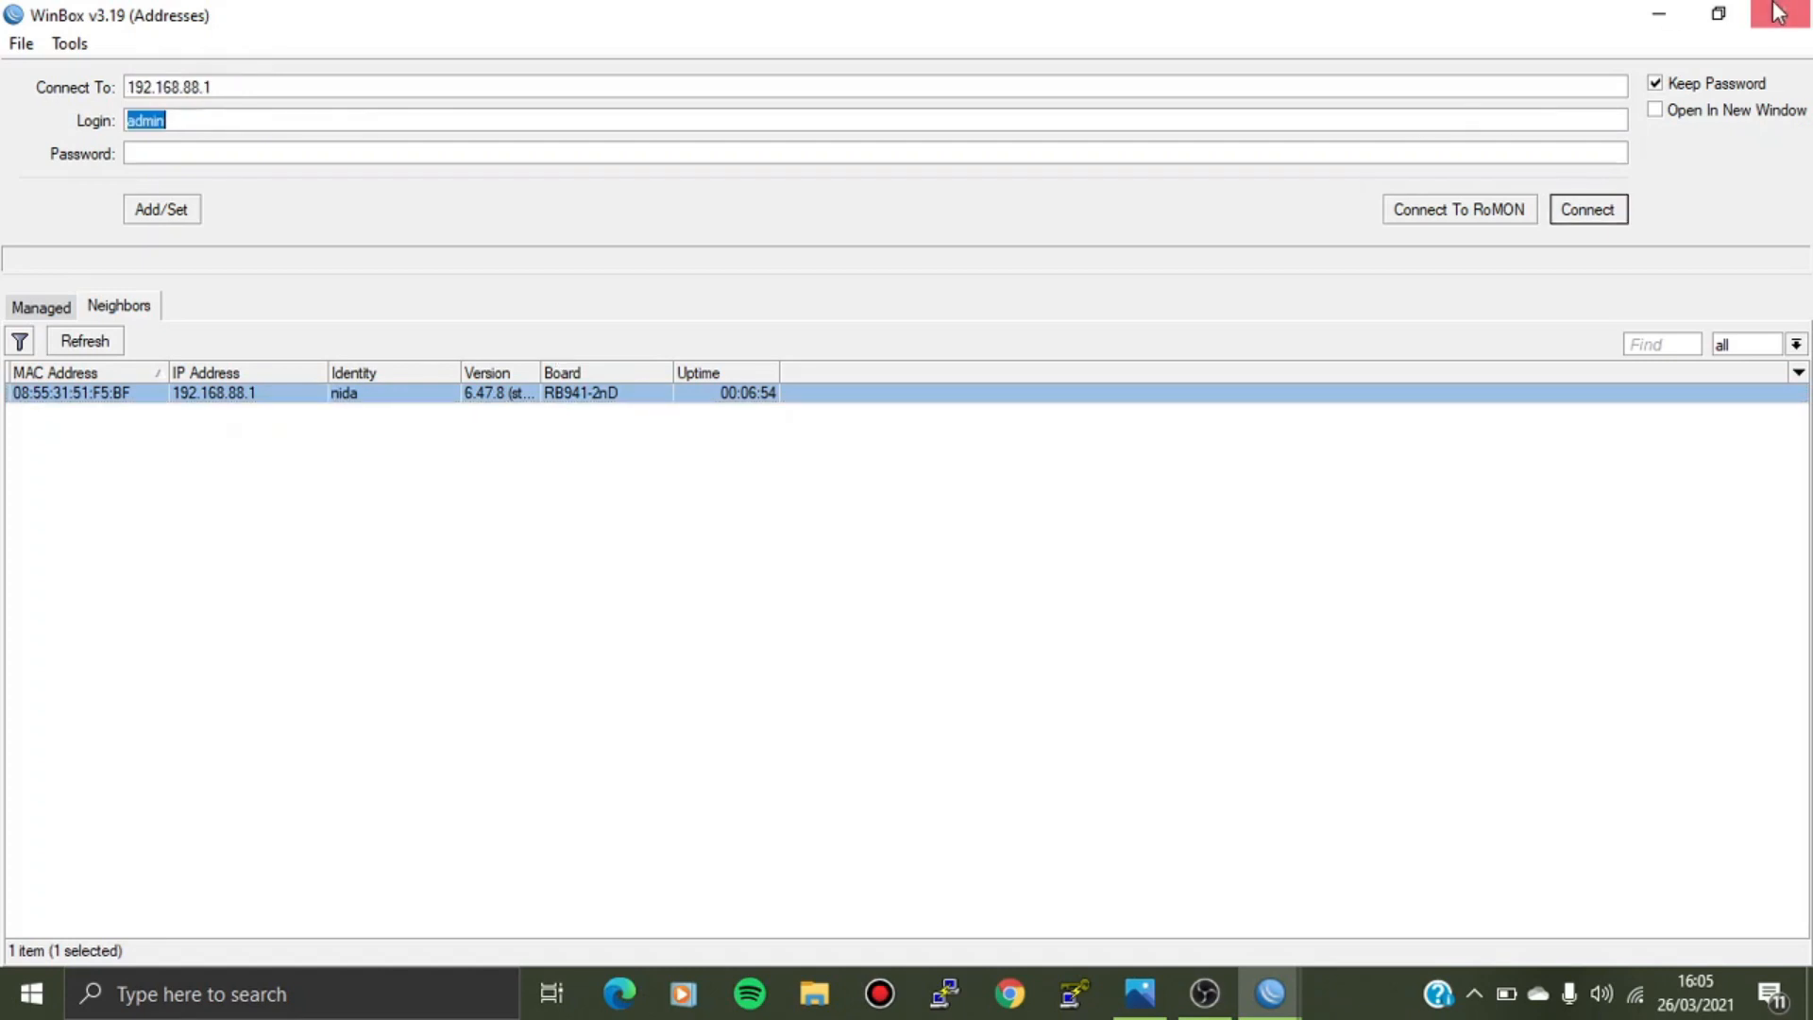
pyautogui.click(1663, 13)
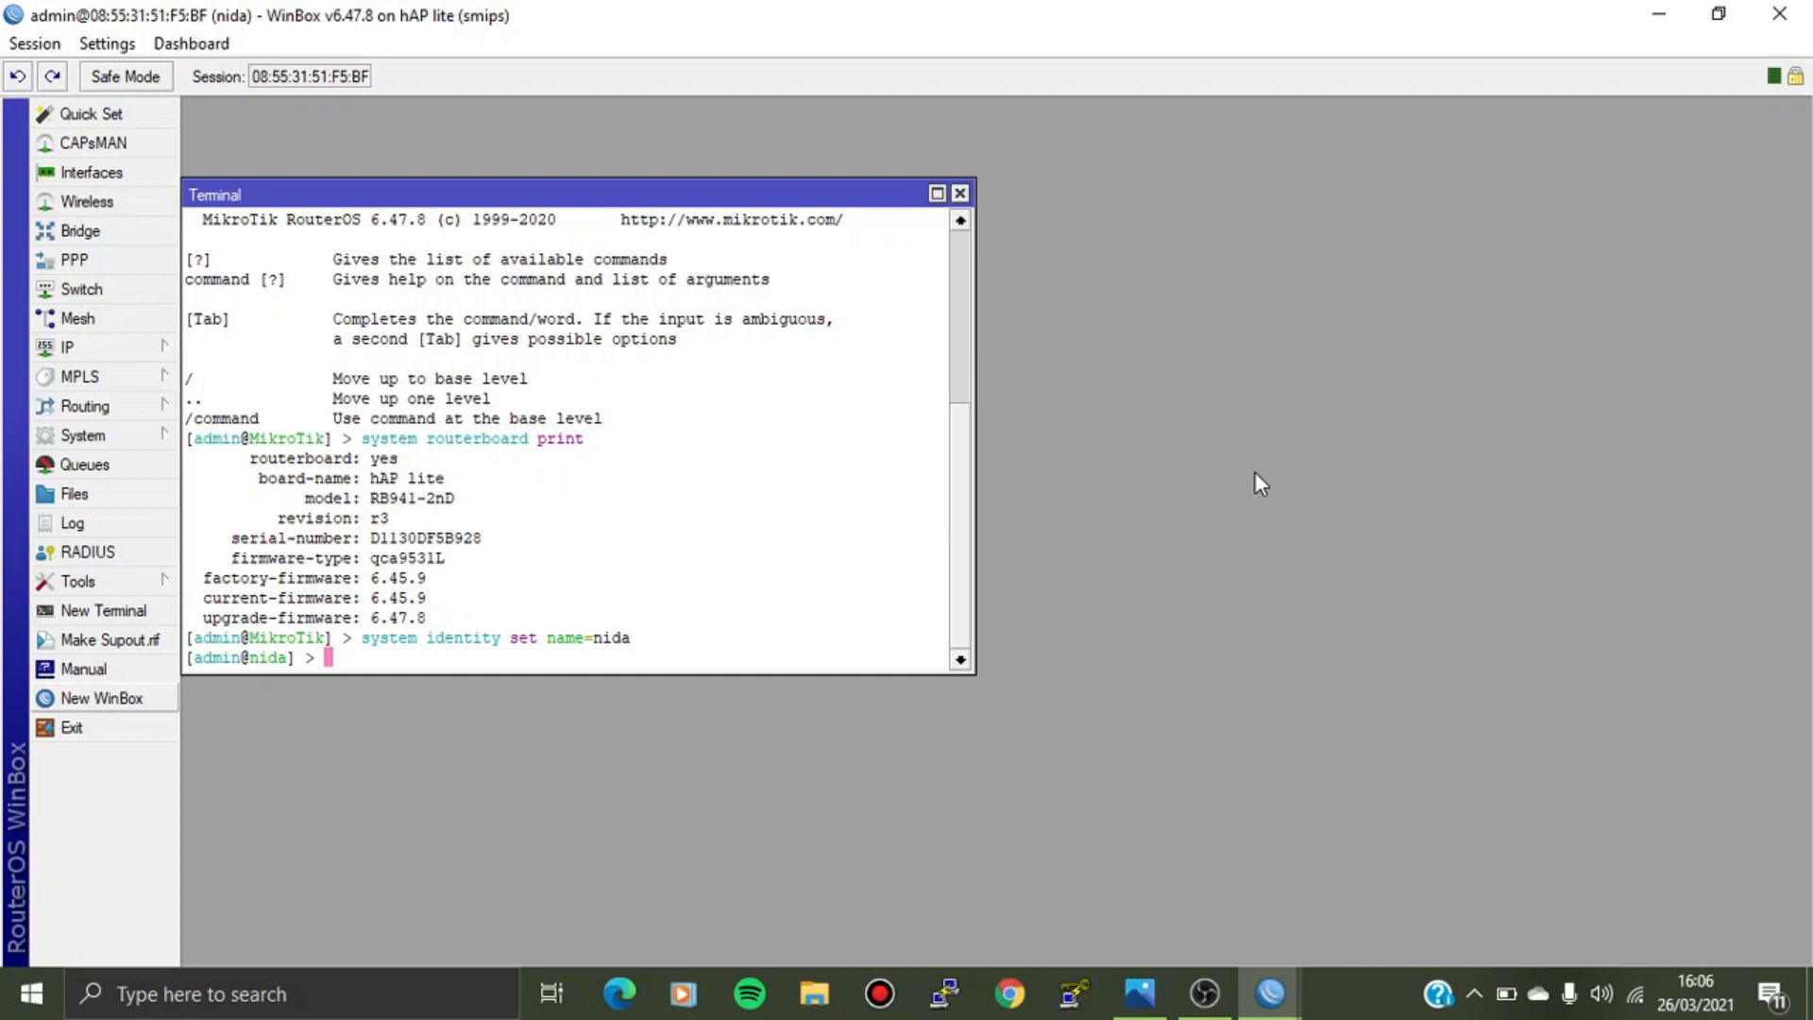
# List user groups, add a password-protected user in the full group, and print all users.
pyautogui.press('Return')
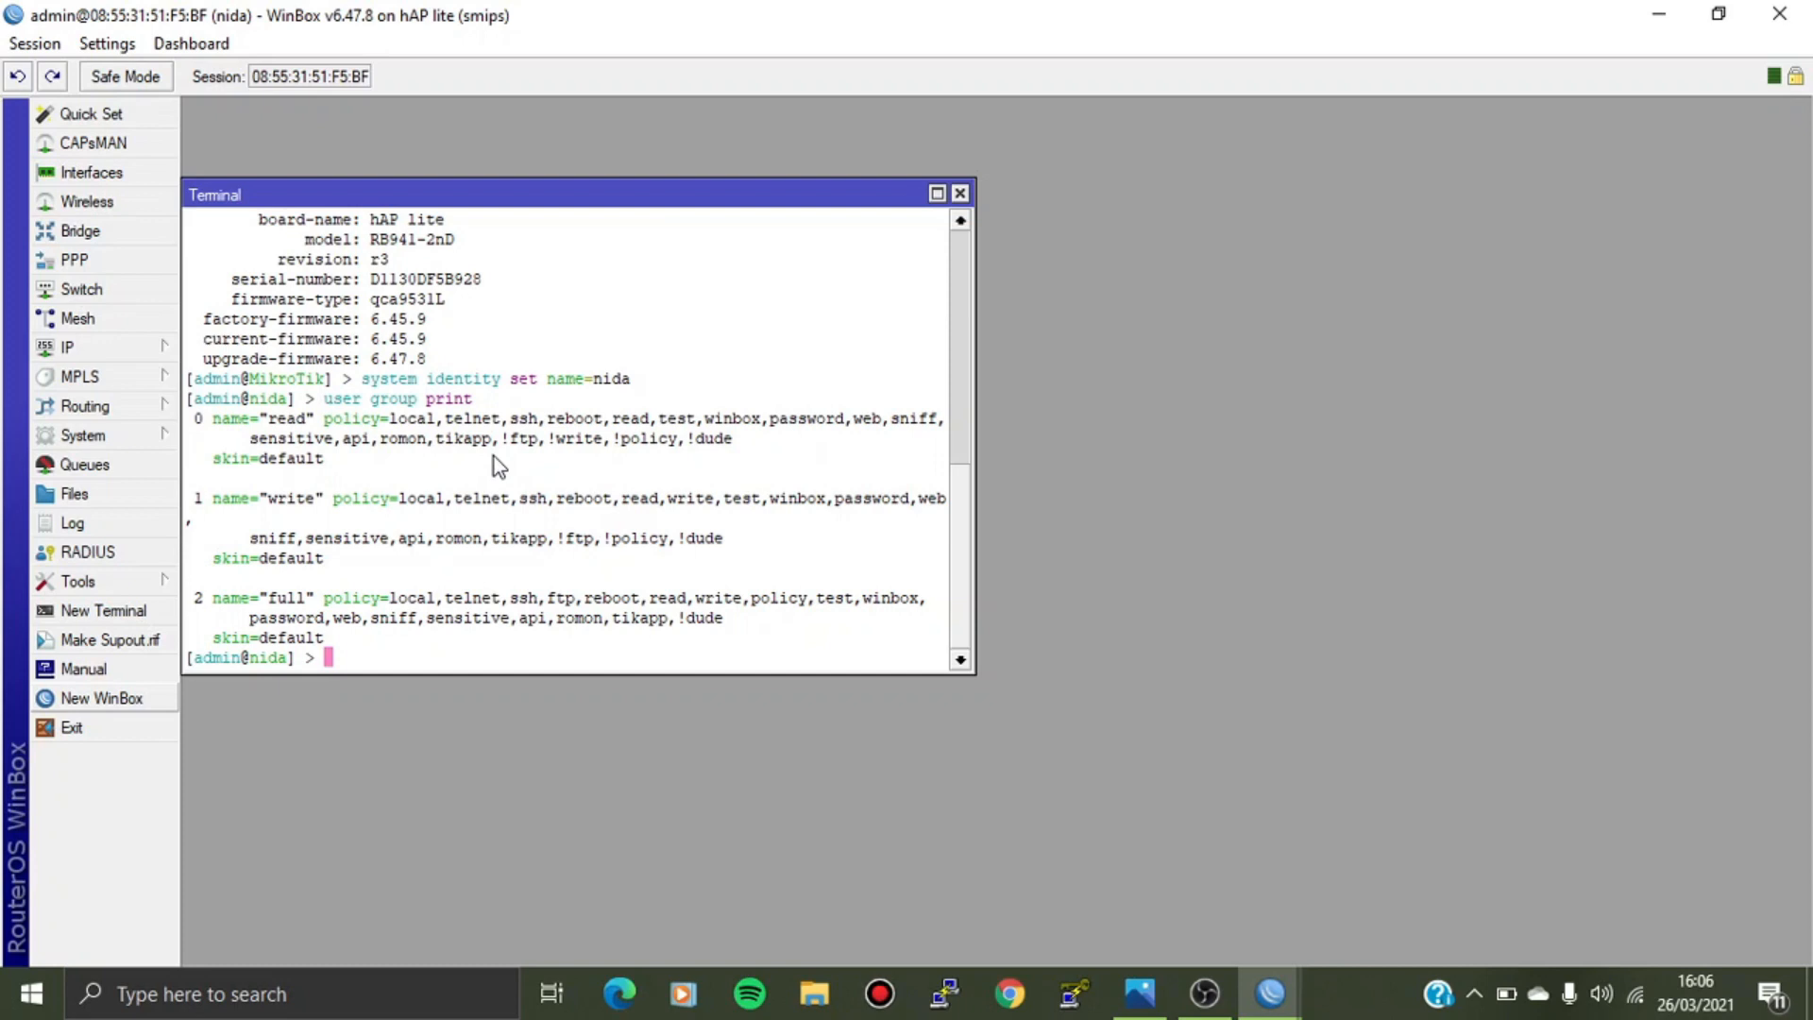
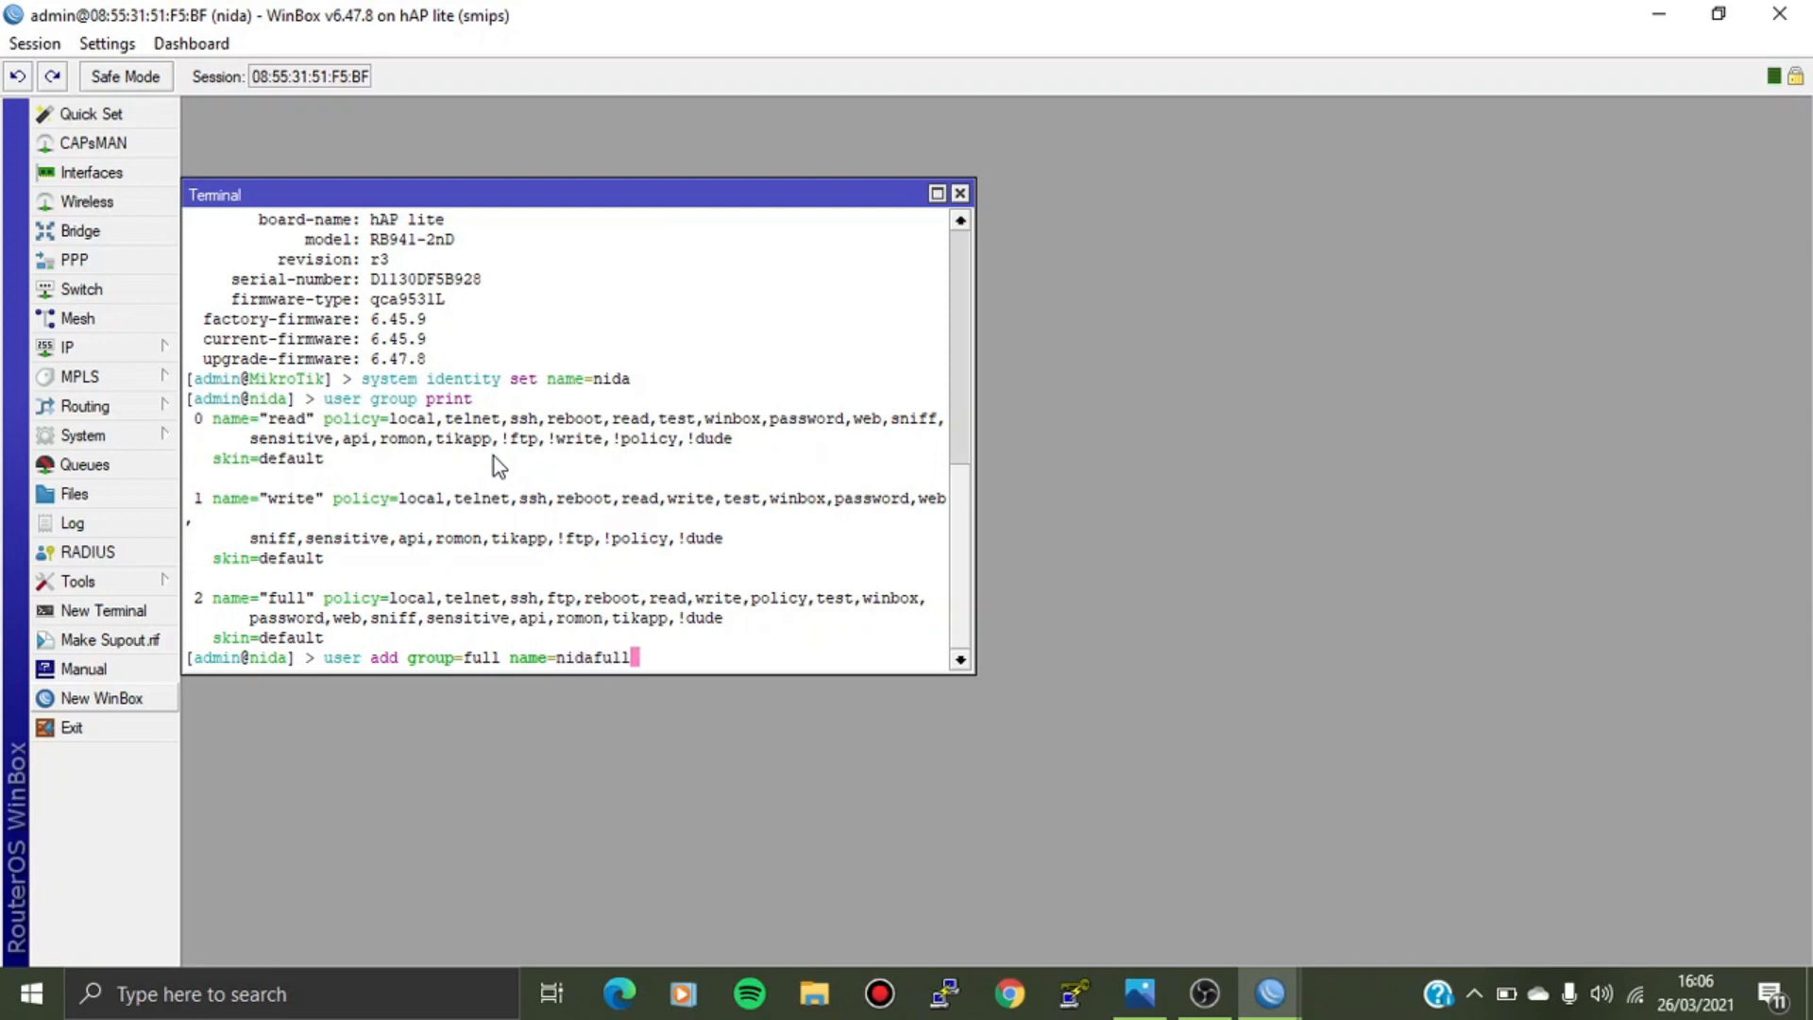
pyautogui.press('Tab')
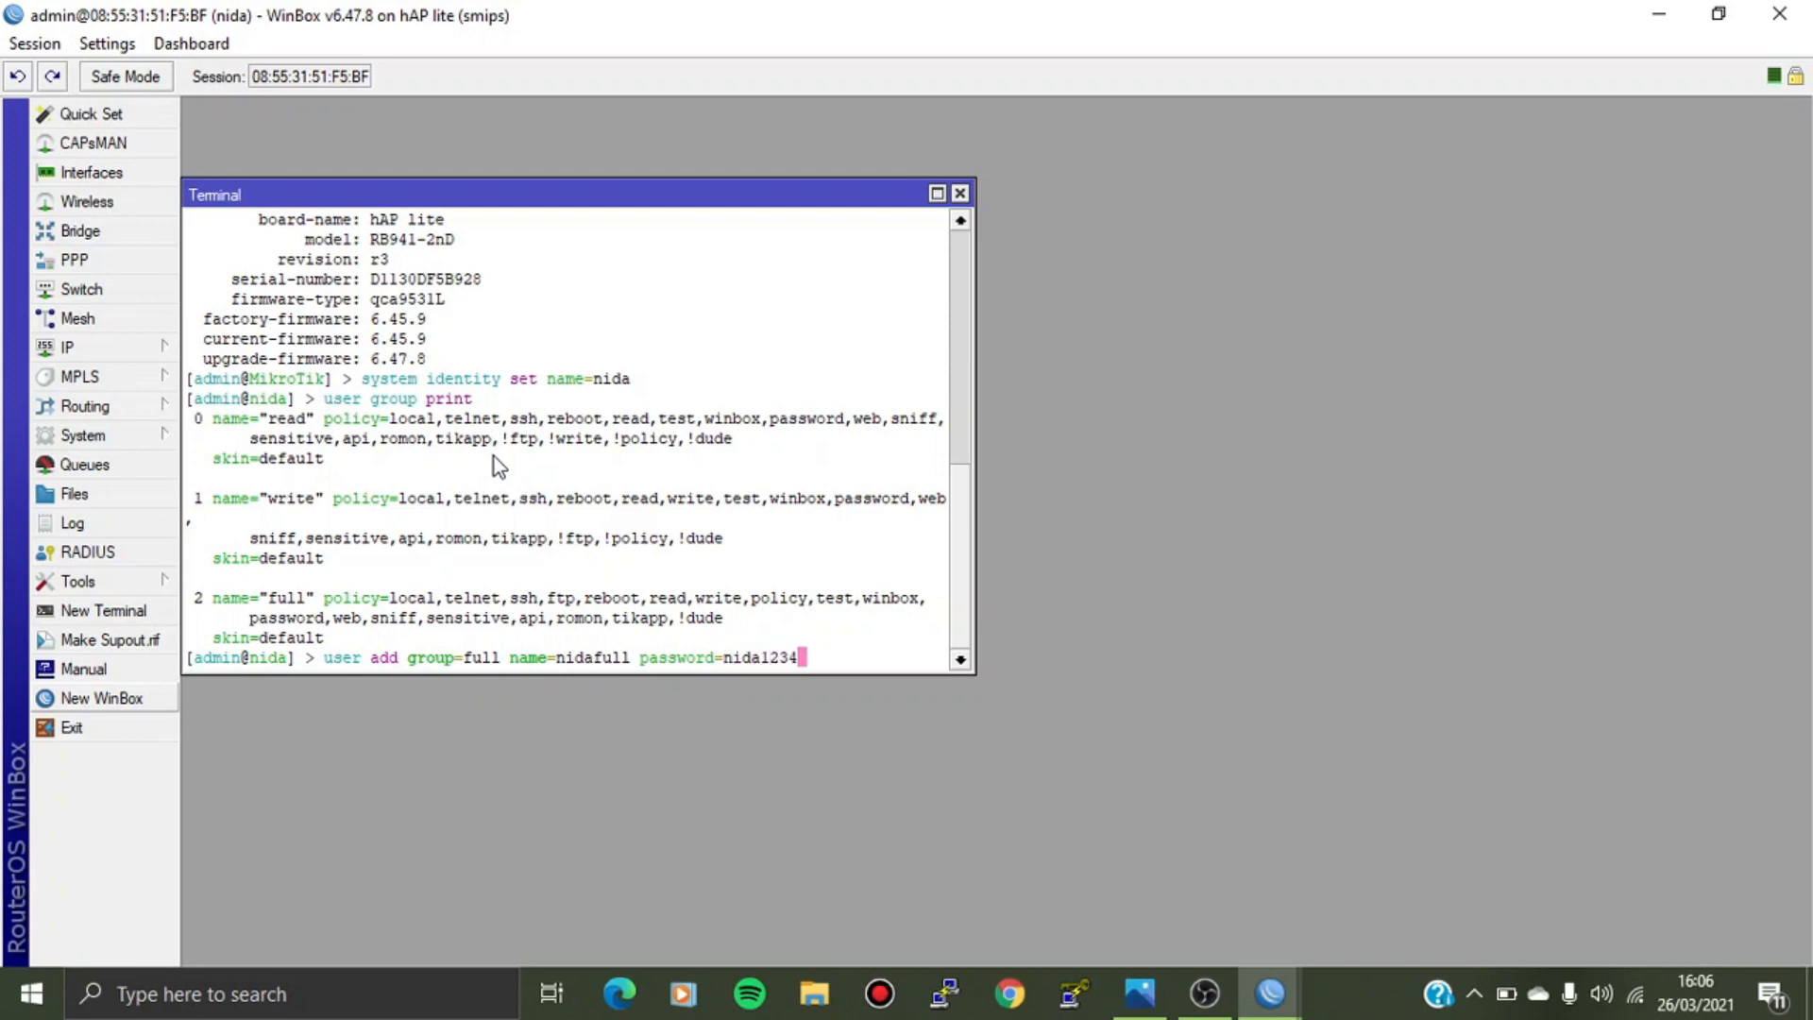
pyautogui.press('Return')
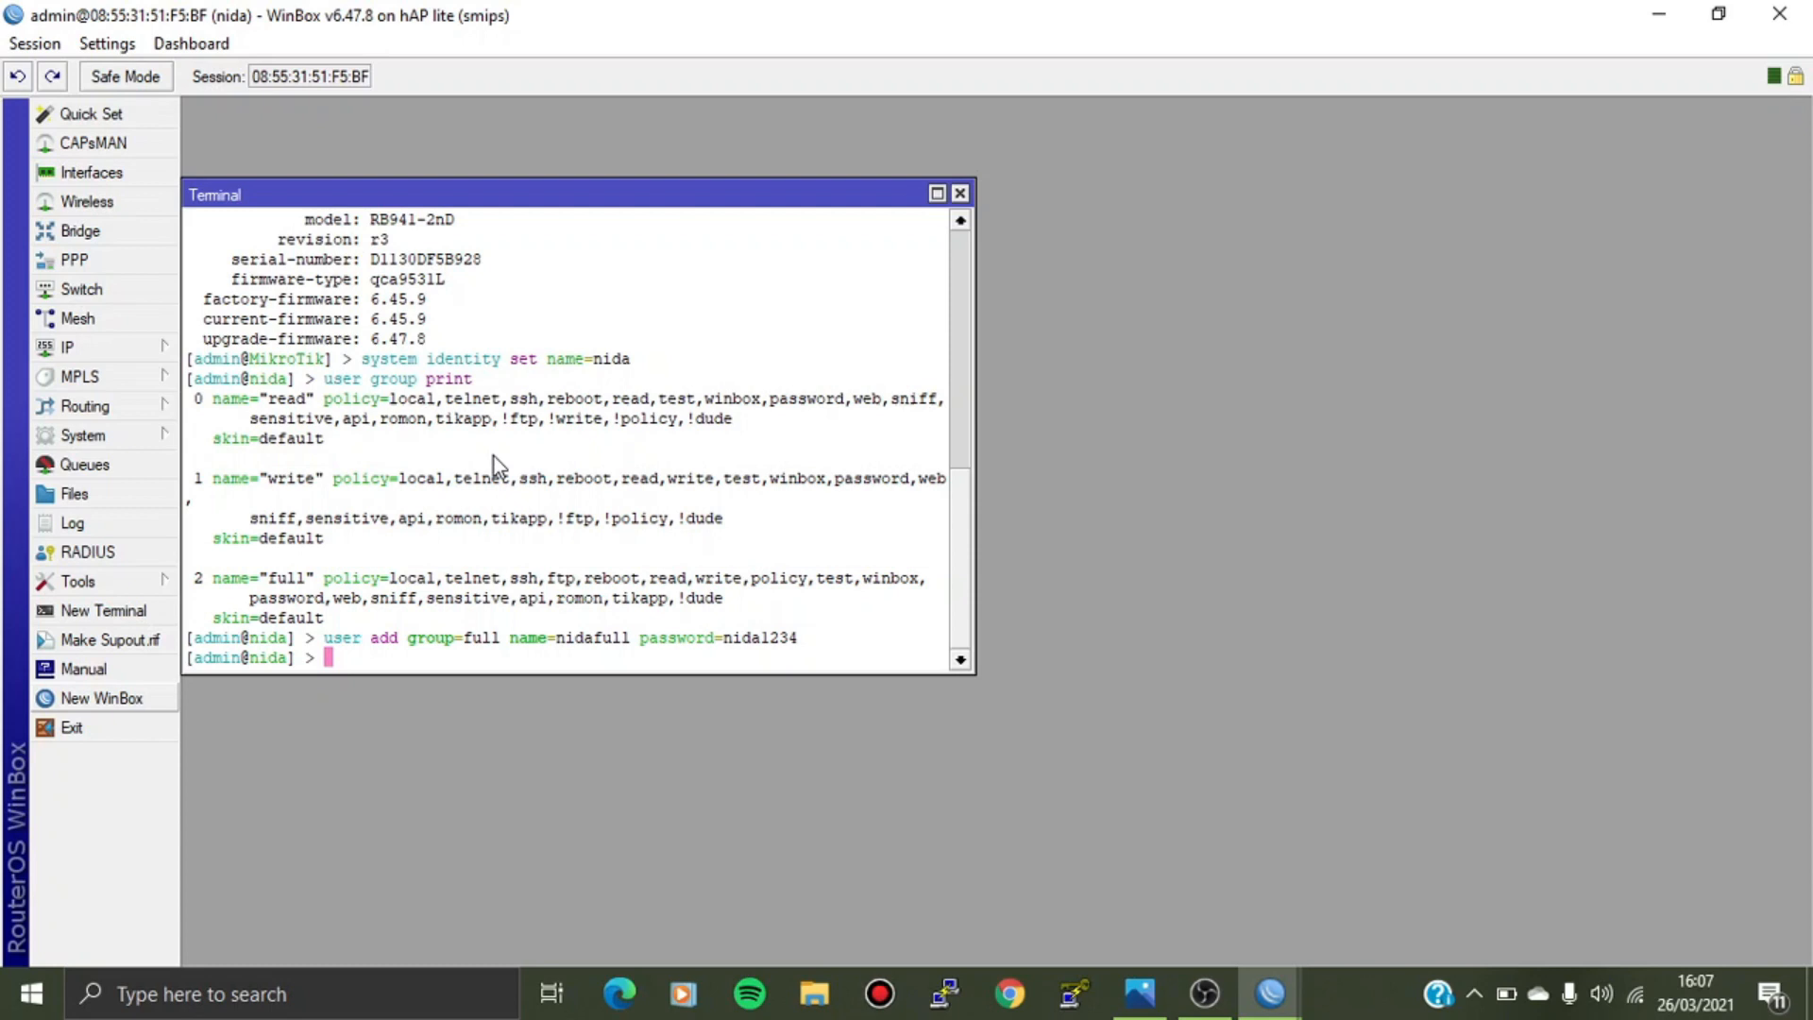
pyautogui.press('Return')
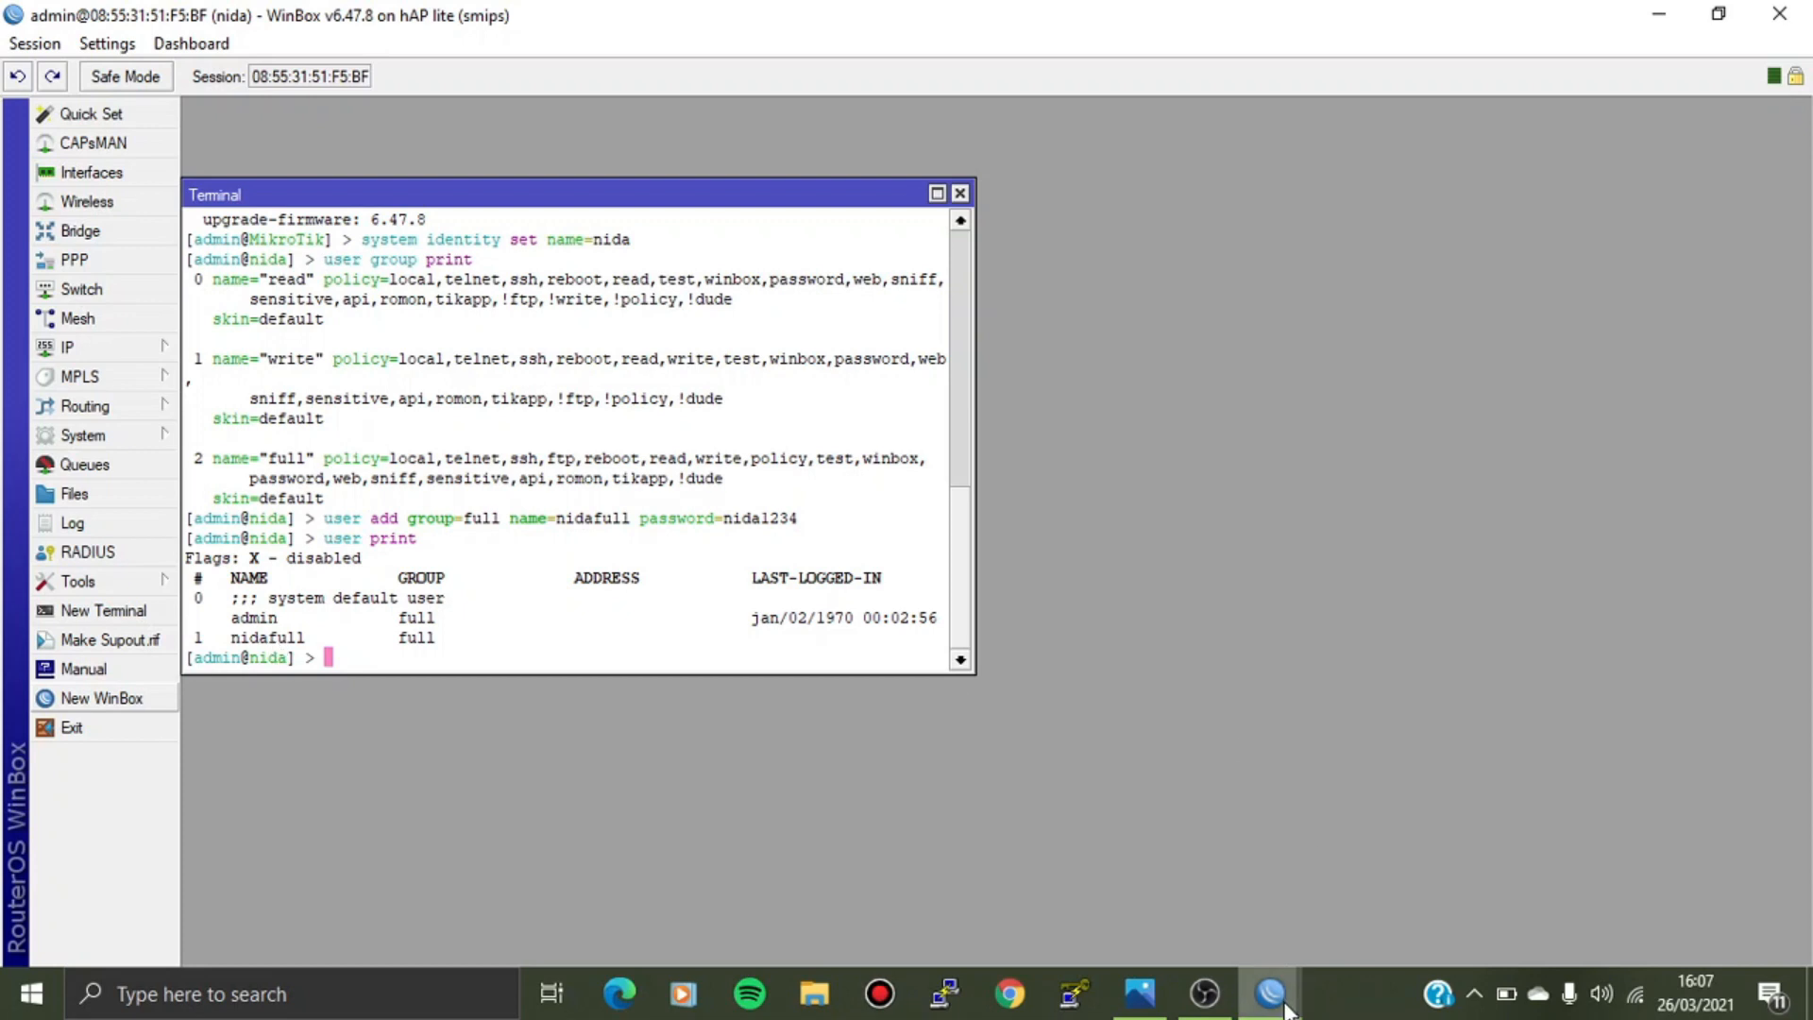
# Connect to the hAP lite by MAC address as the new full-group user with its password.
pyautogui.moveTo(1286, 1009)
pyautogui.click(1340, 887)
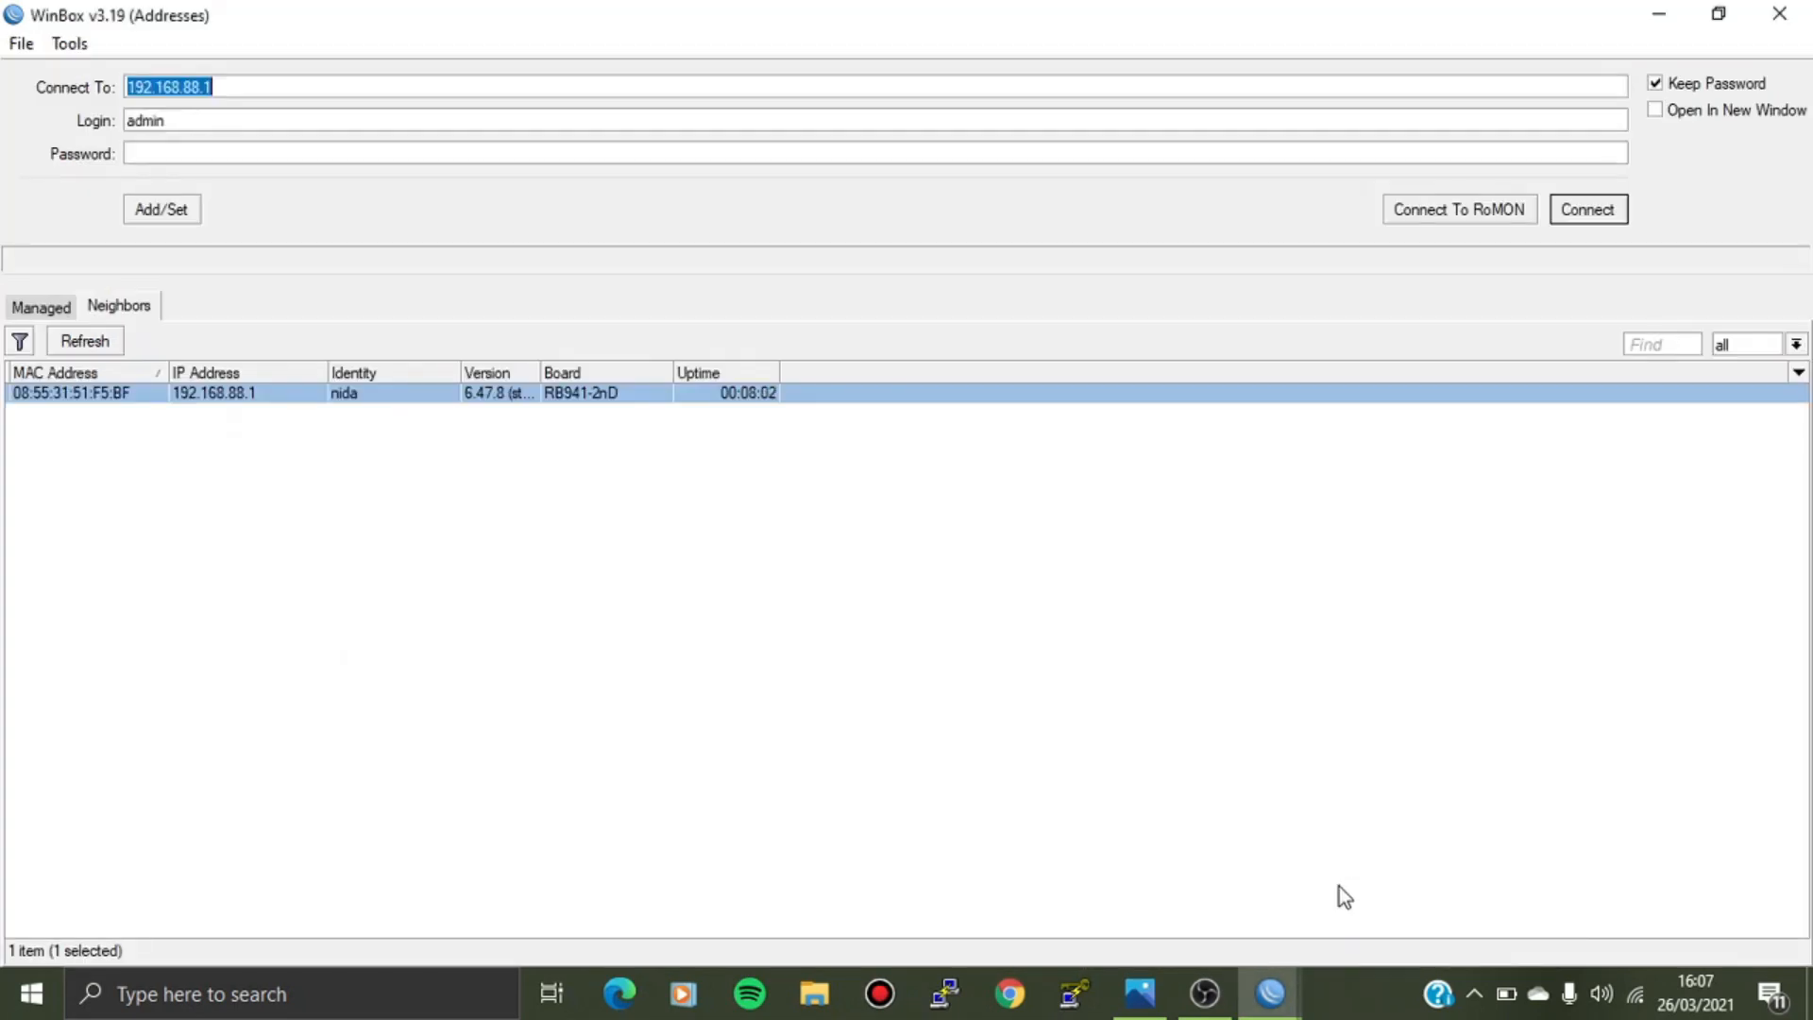
pyautogui.click(83, 397)
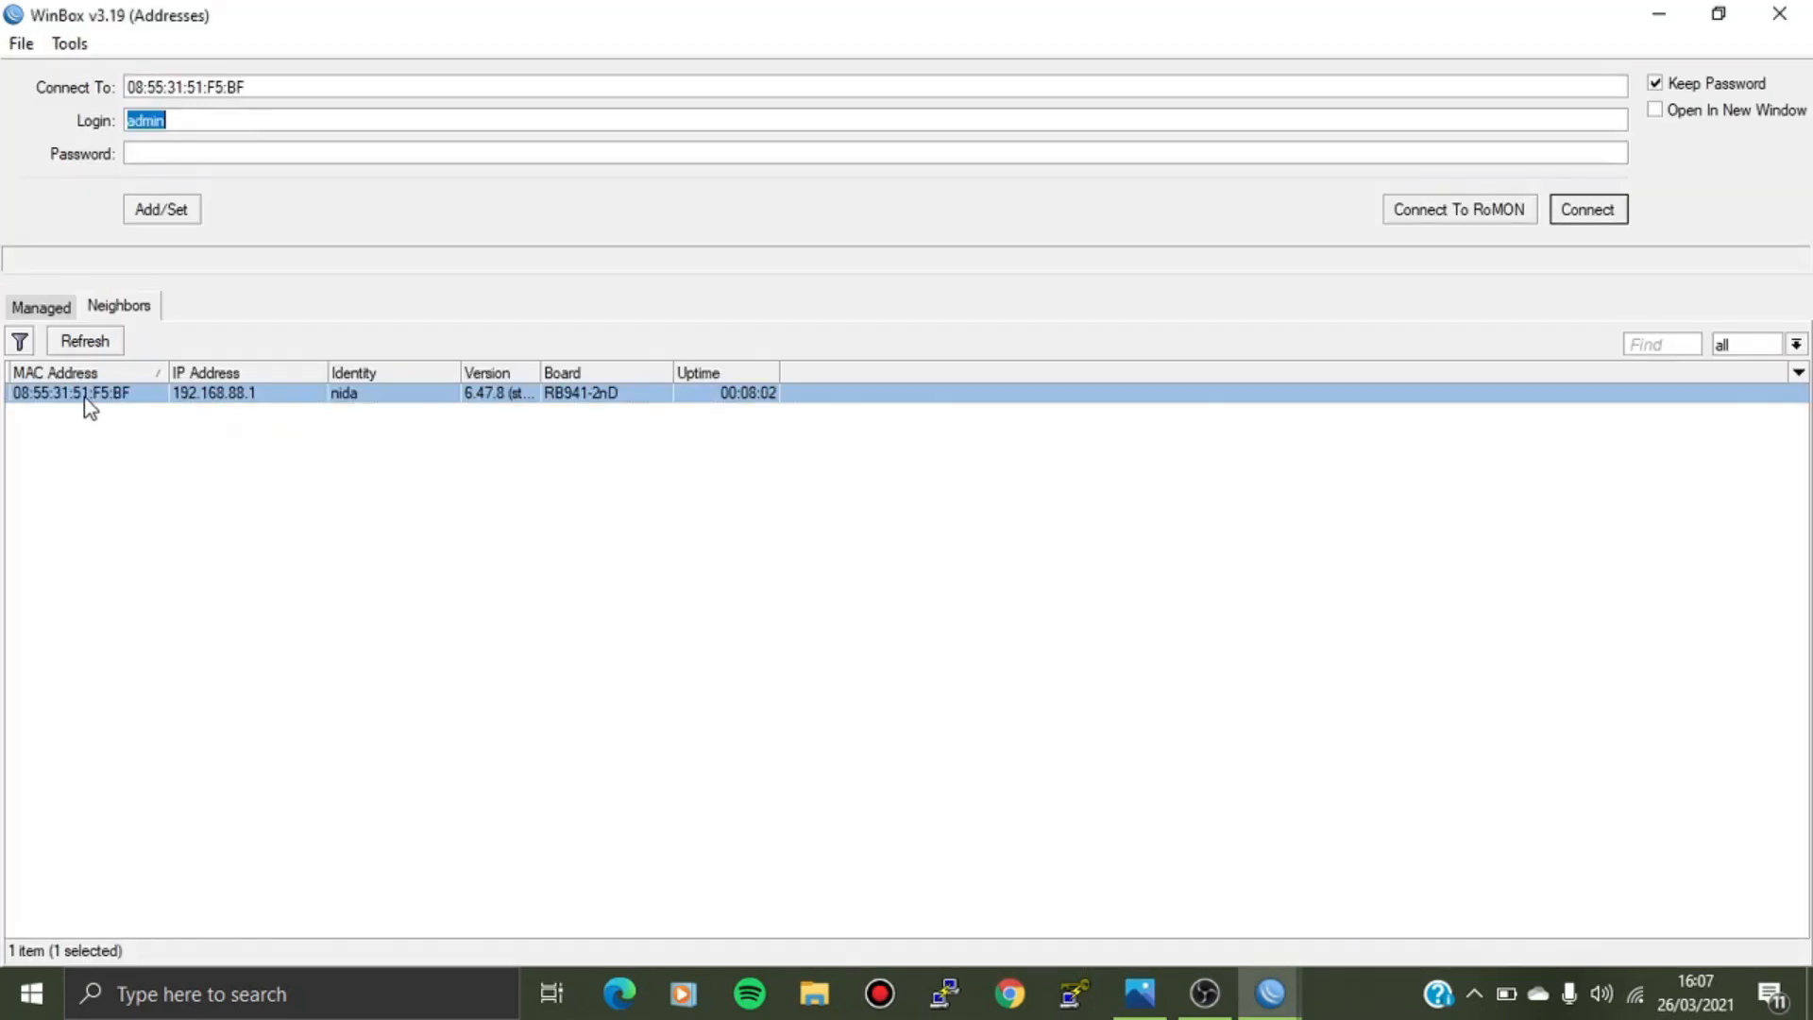
pyautogui.press('BackSpace')
pyautogui.write('nidafull')
pyautogui.click(151, 154)
pyautogui.write('********')
pyautogui.click(1583, 219)
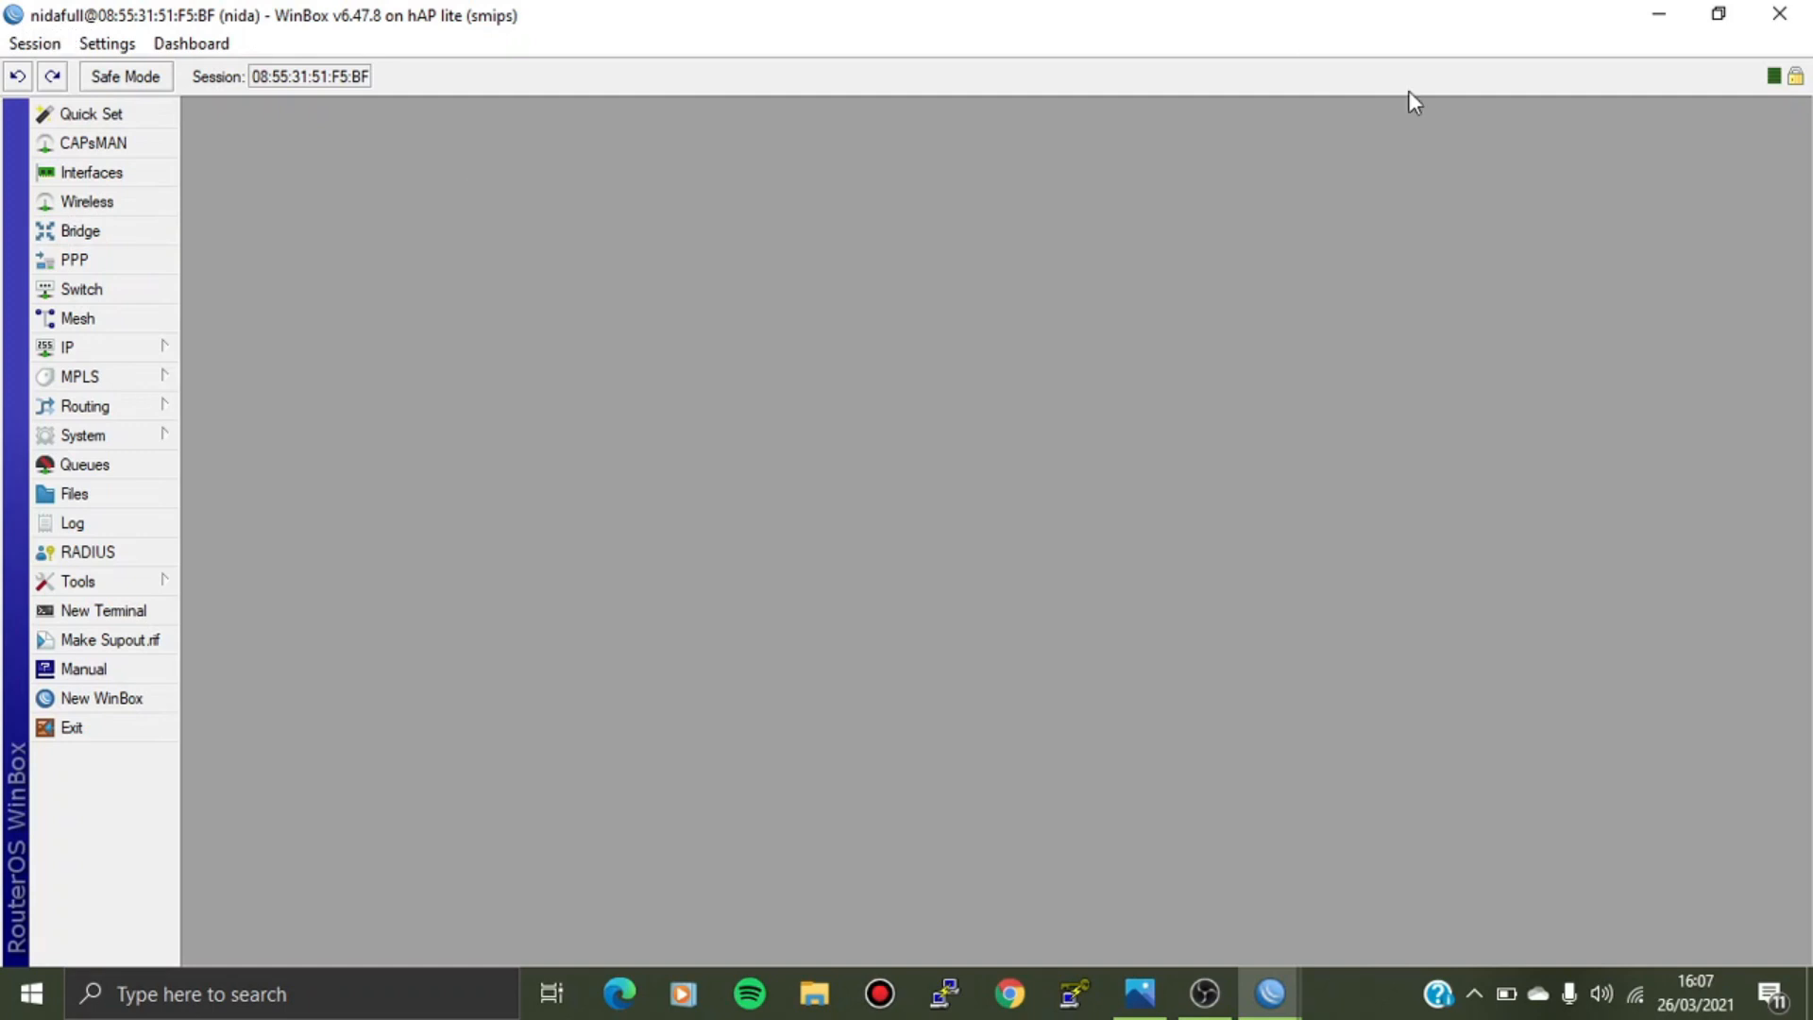
# In the new user's session, inspect the IP address list and its 192.168.88.1 entry.
pyautogui.click(1632, 18)
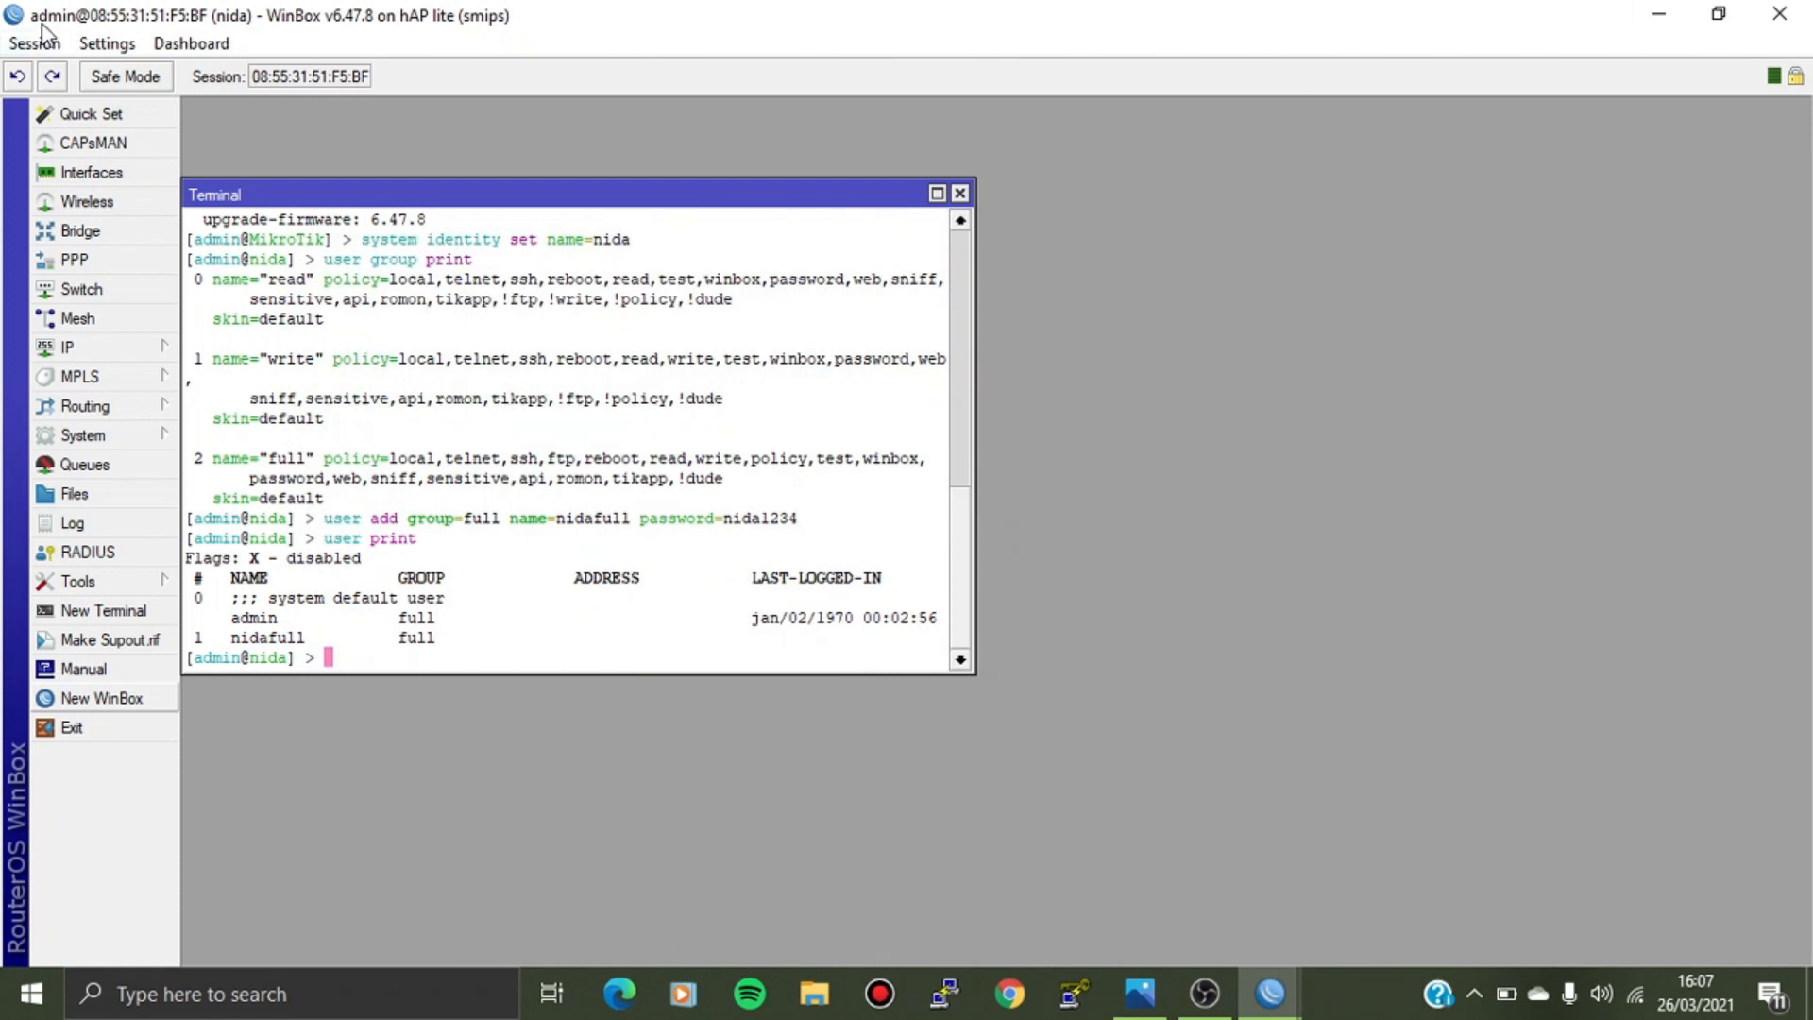
pyautogui.moveTo(1287, 1007)
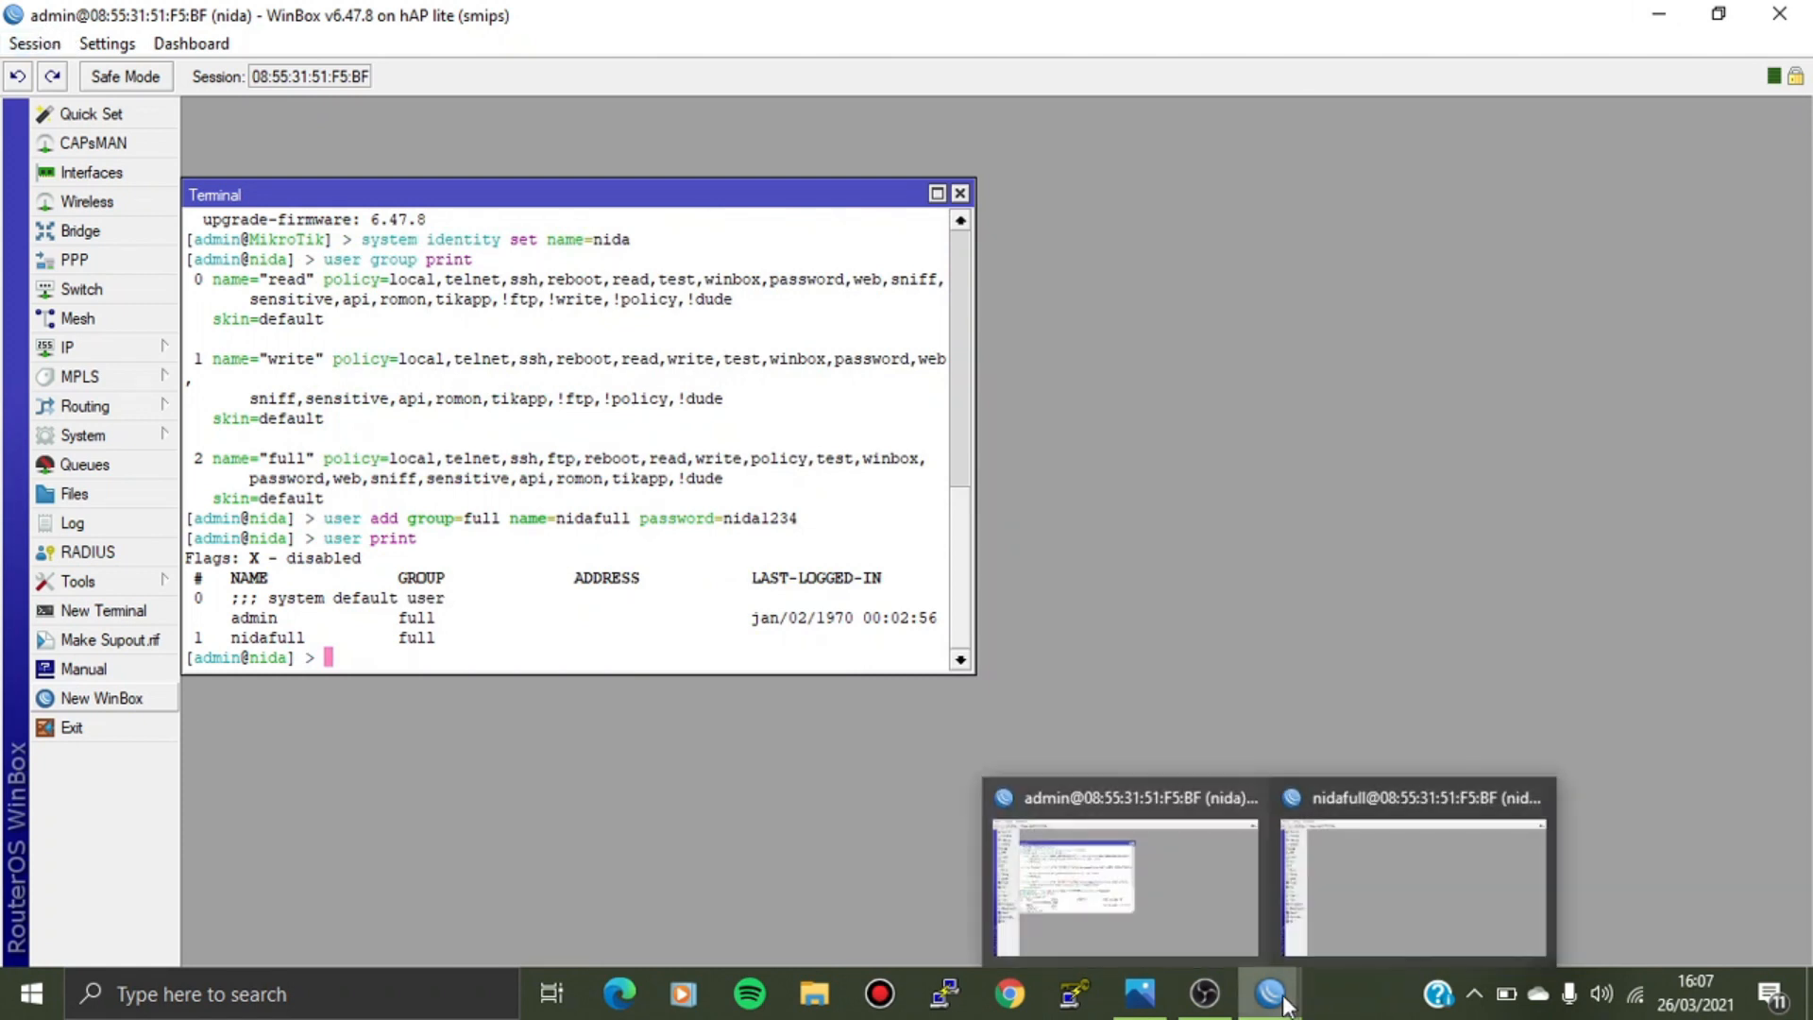
pyautogui.click(1353, 901)
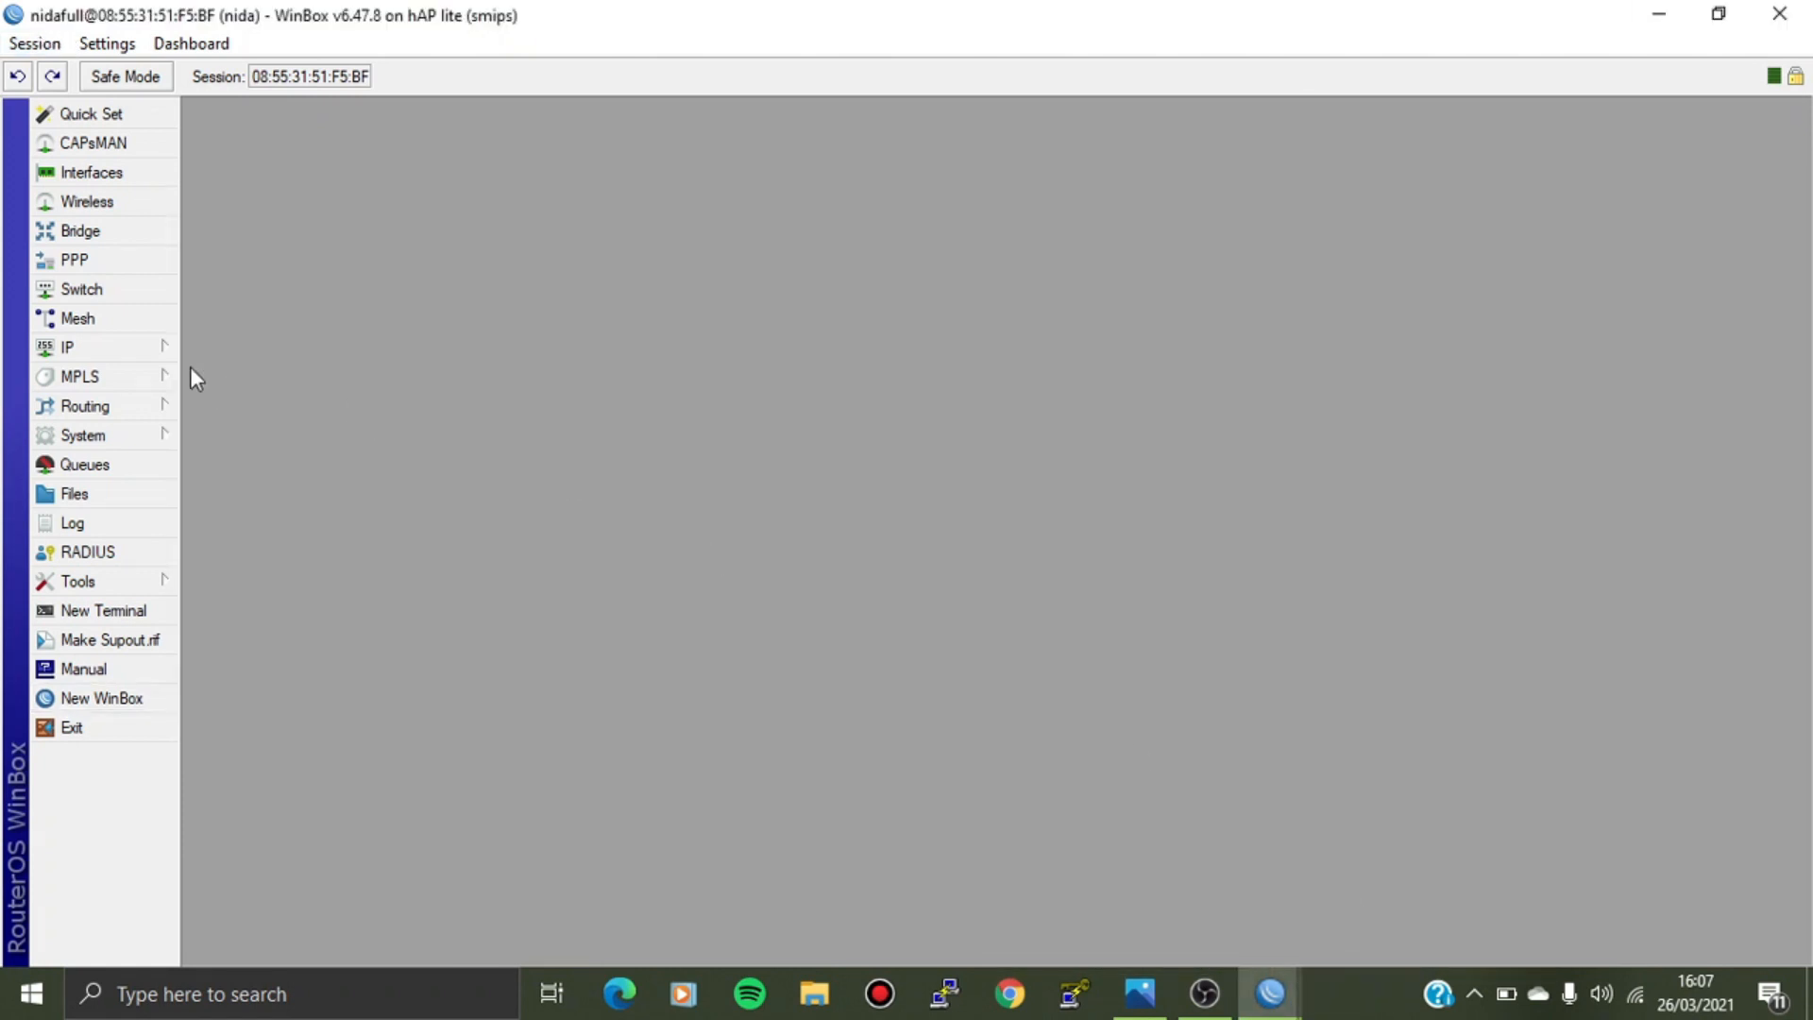
pyautogui.click(135, 349)
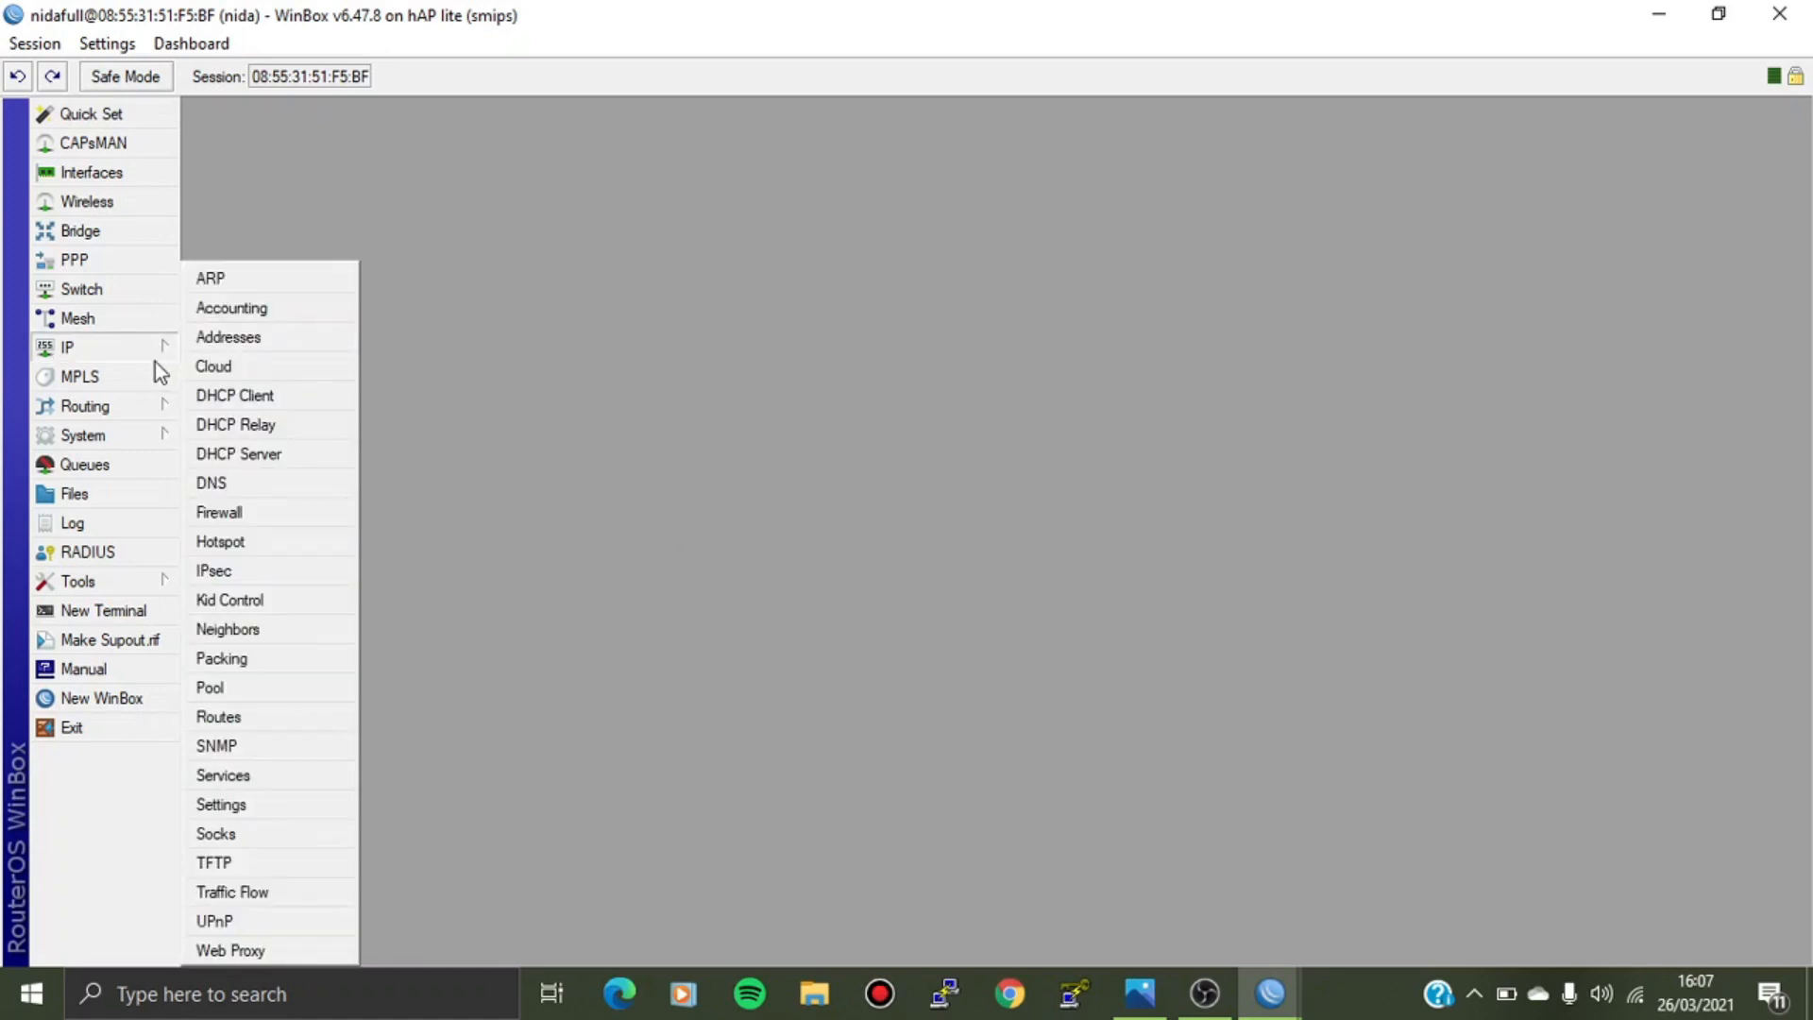
pyautogui.click(226, 339)
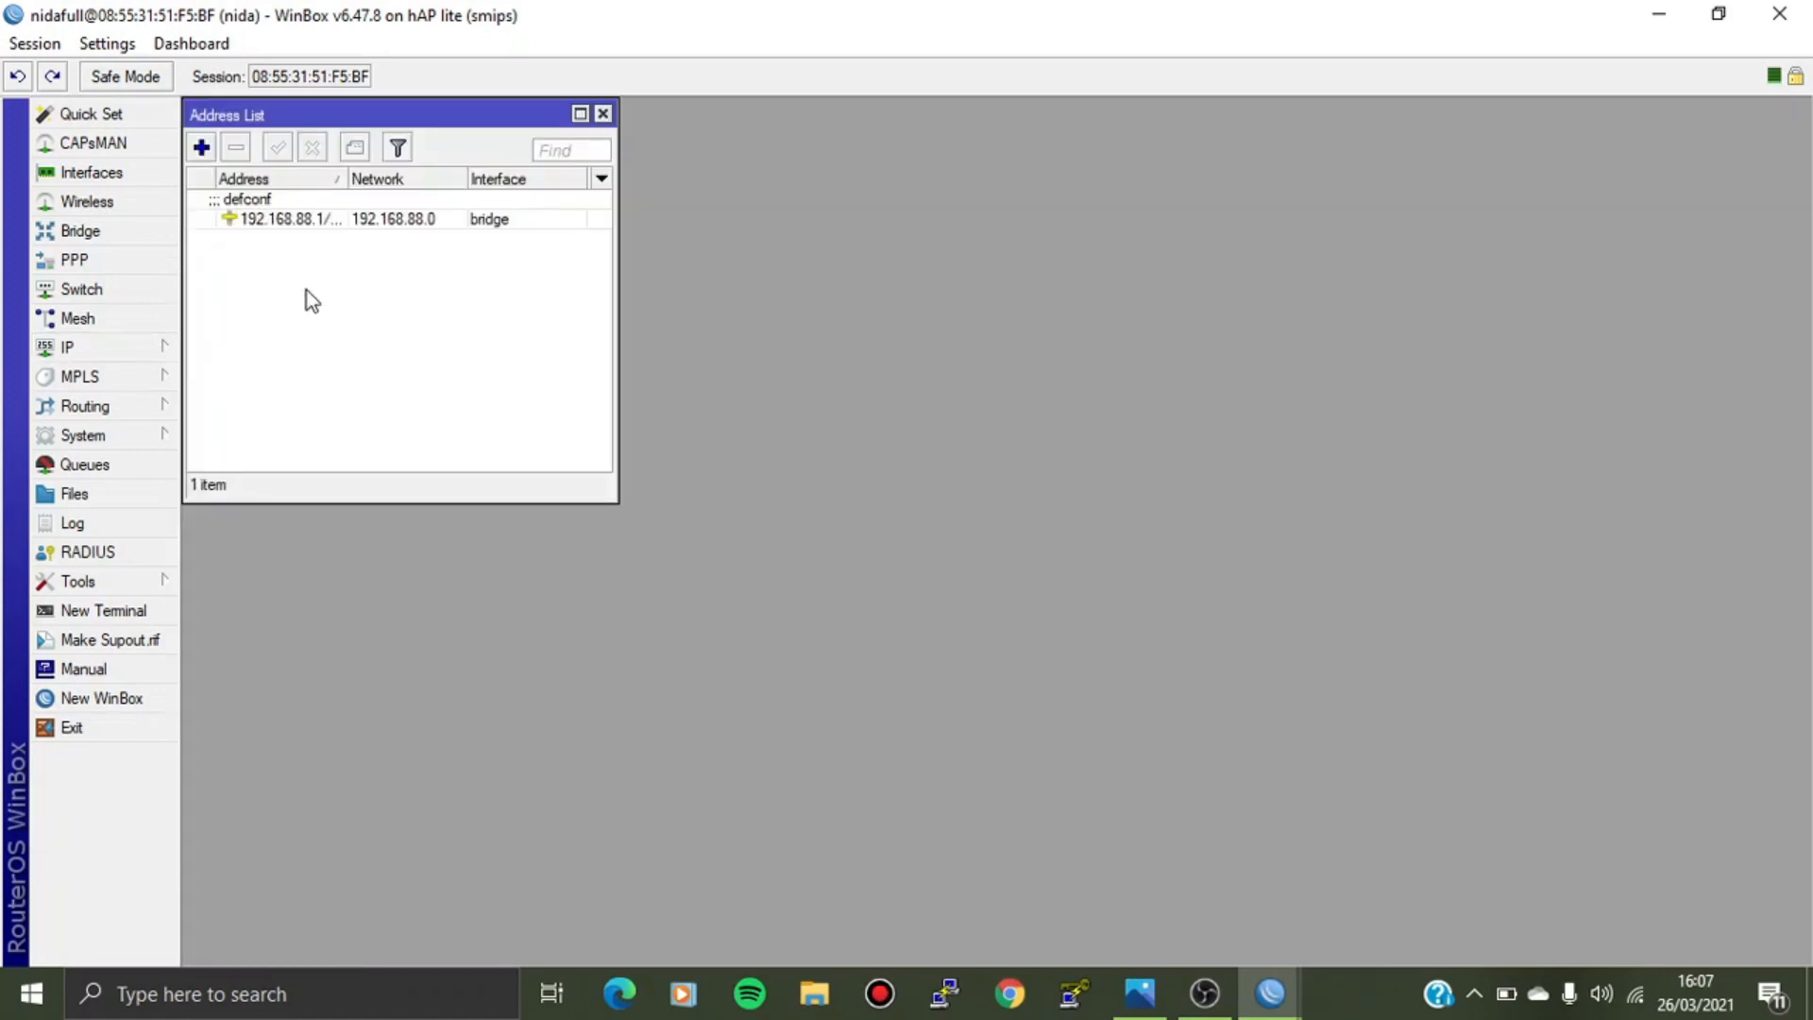
pyautogui.click(309, 200)
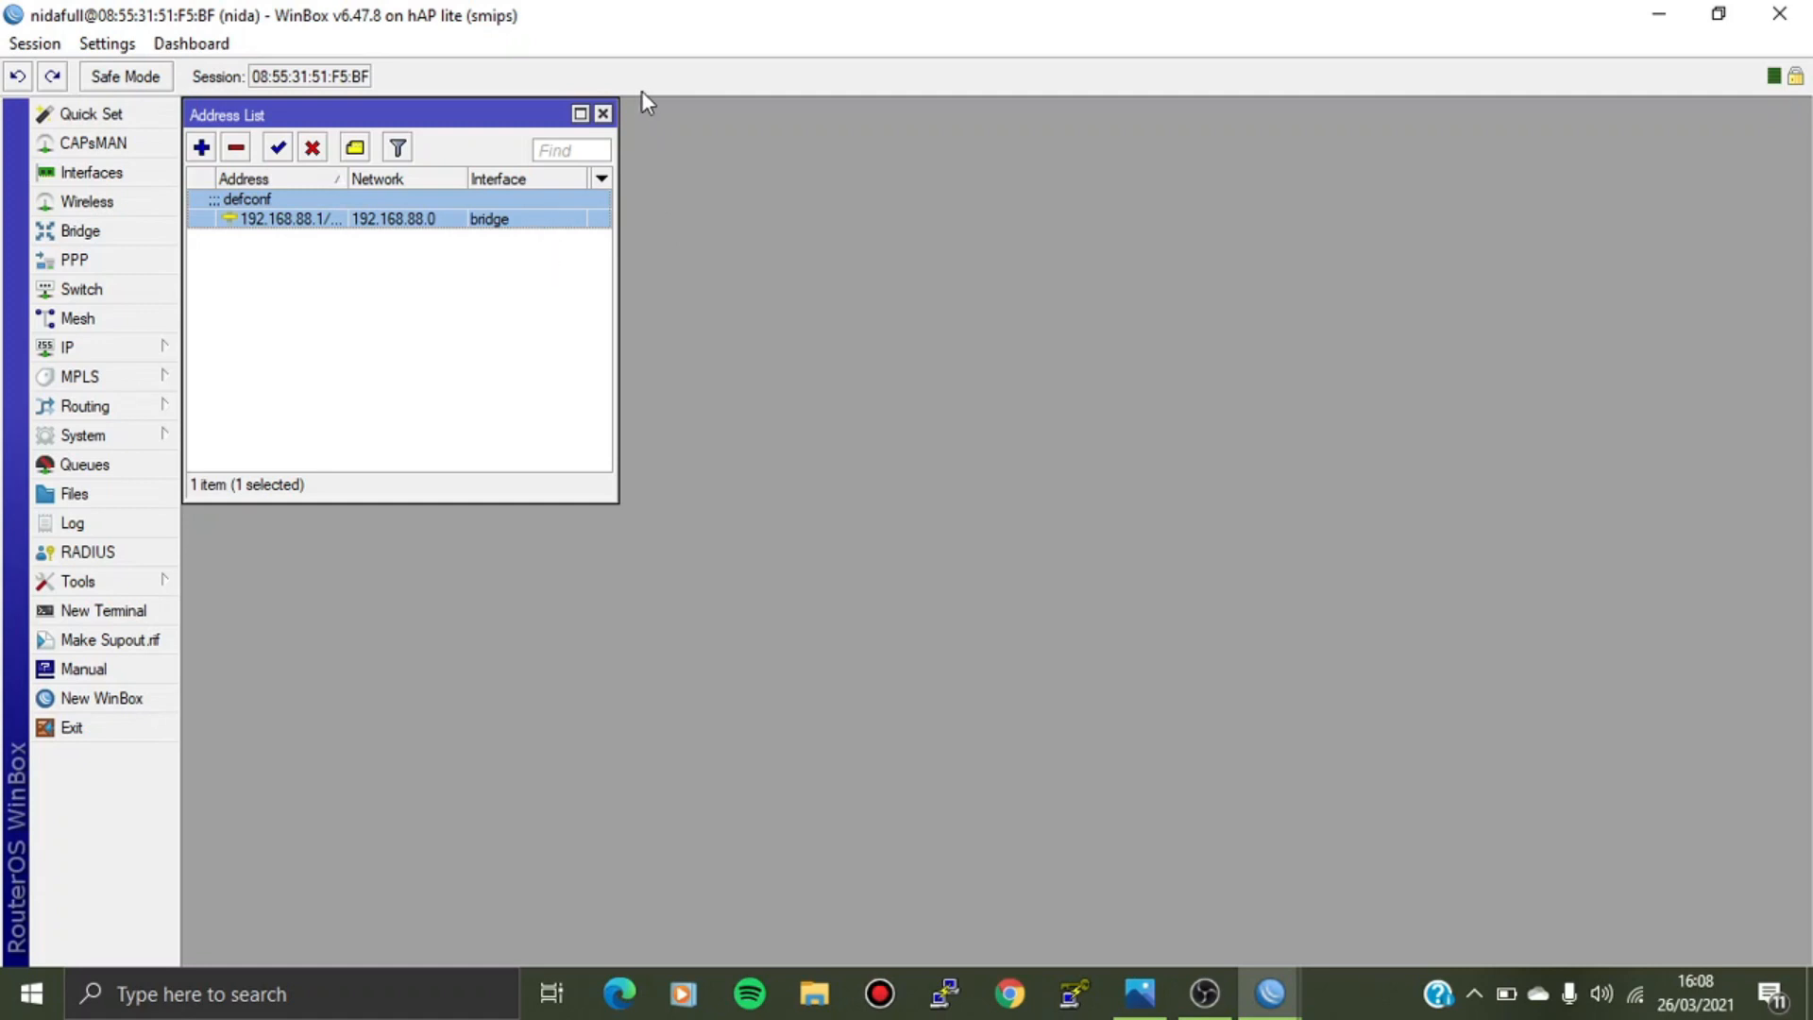
pyautogui.click(603, 113)
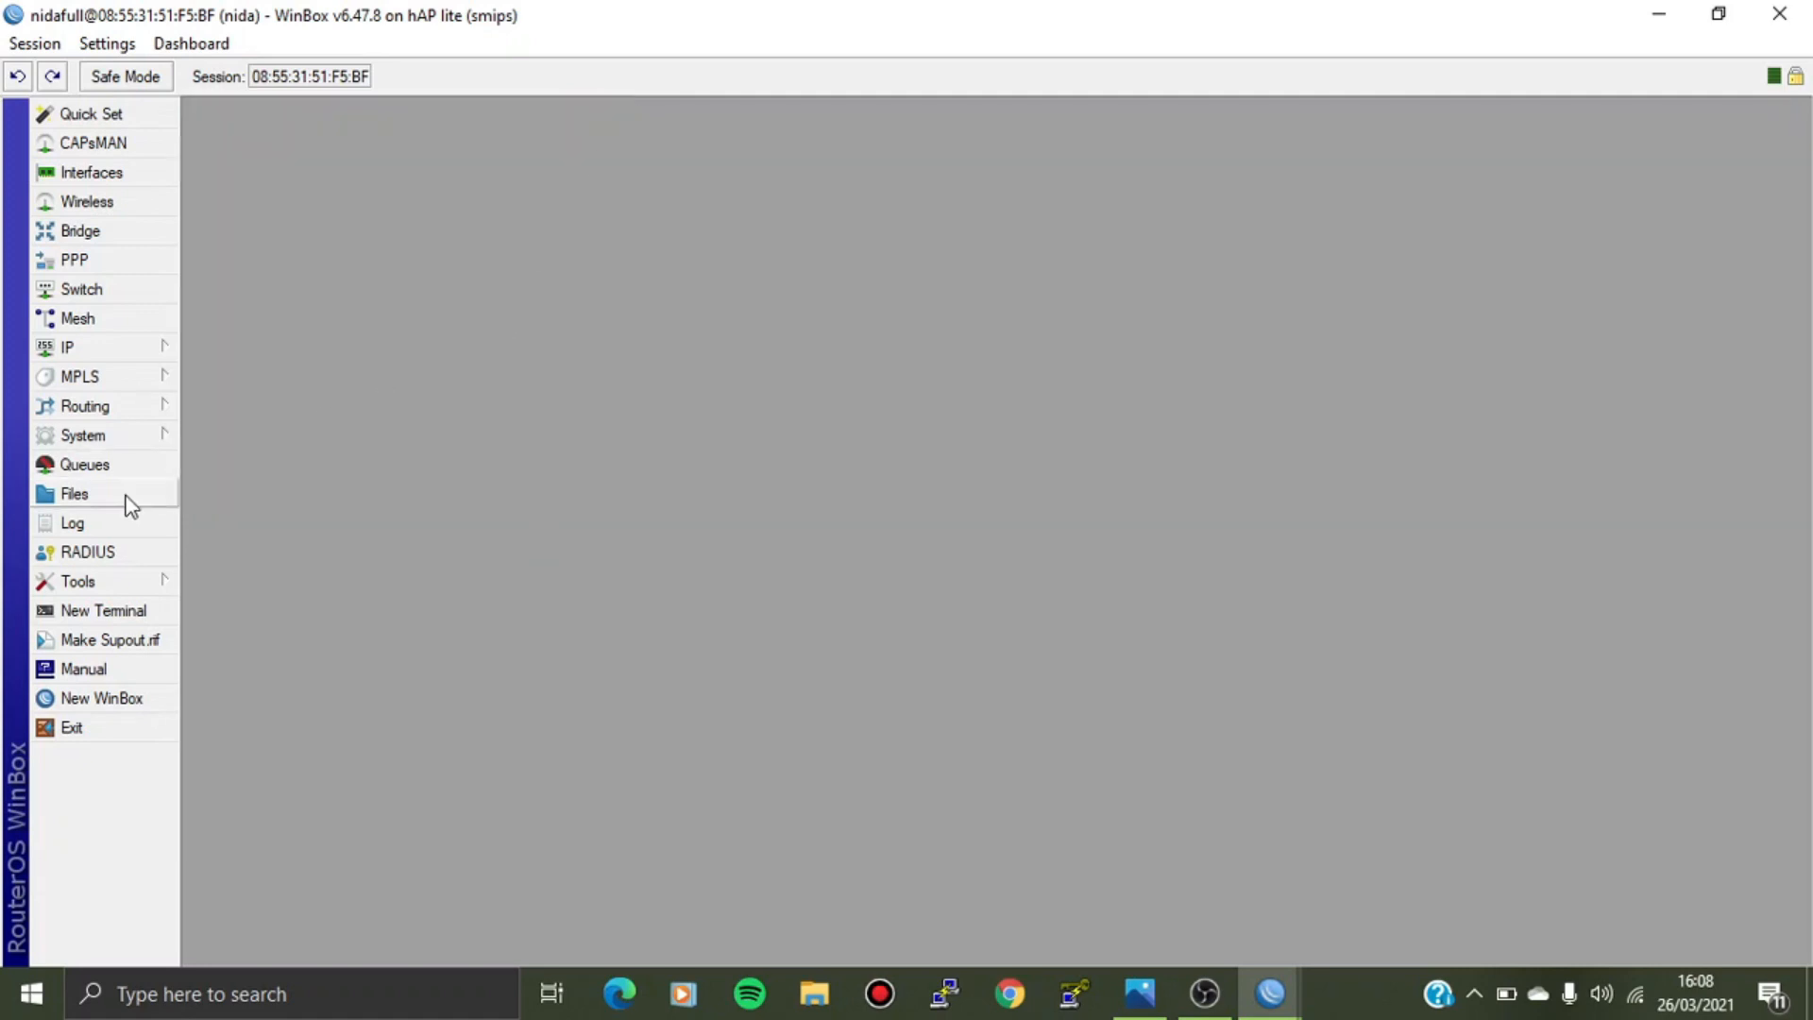
# Review the System user accounts including admin, then close the list and the full-rights session.
pyautogui.click(127, 438)
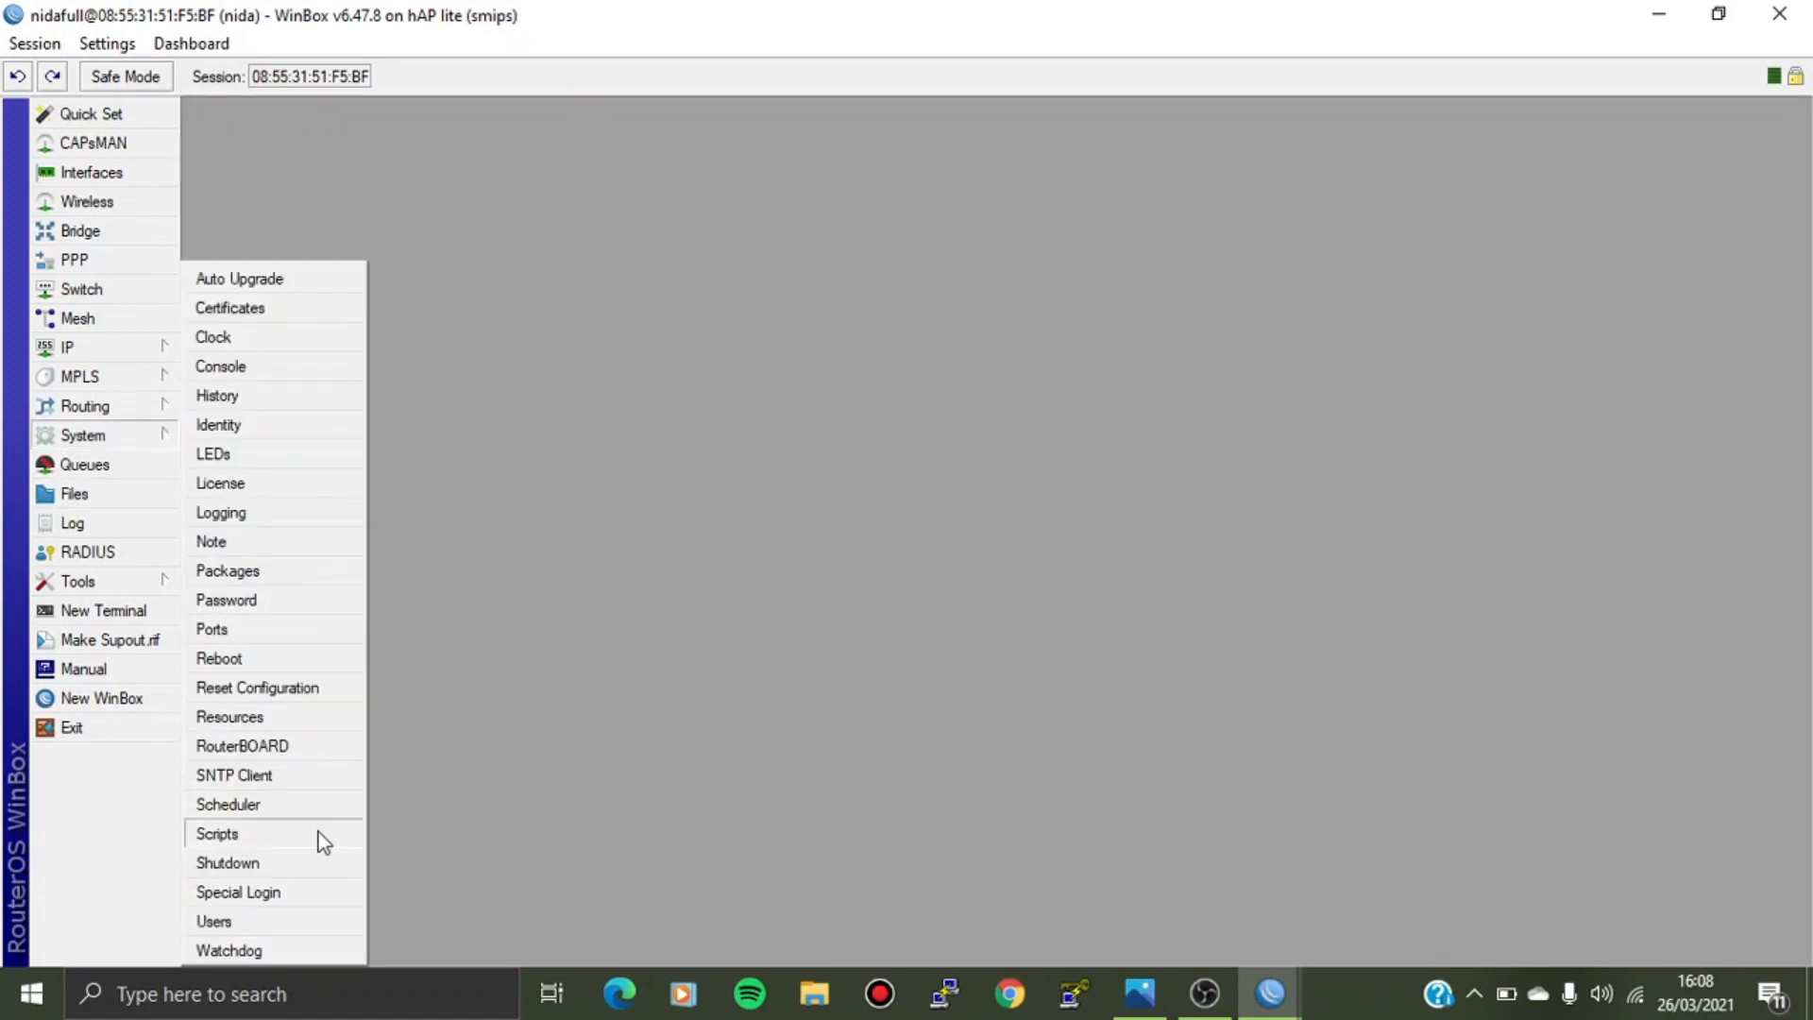
pyautogui.click(266, 923)
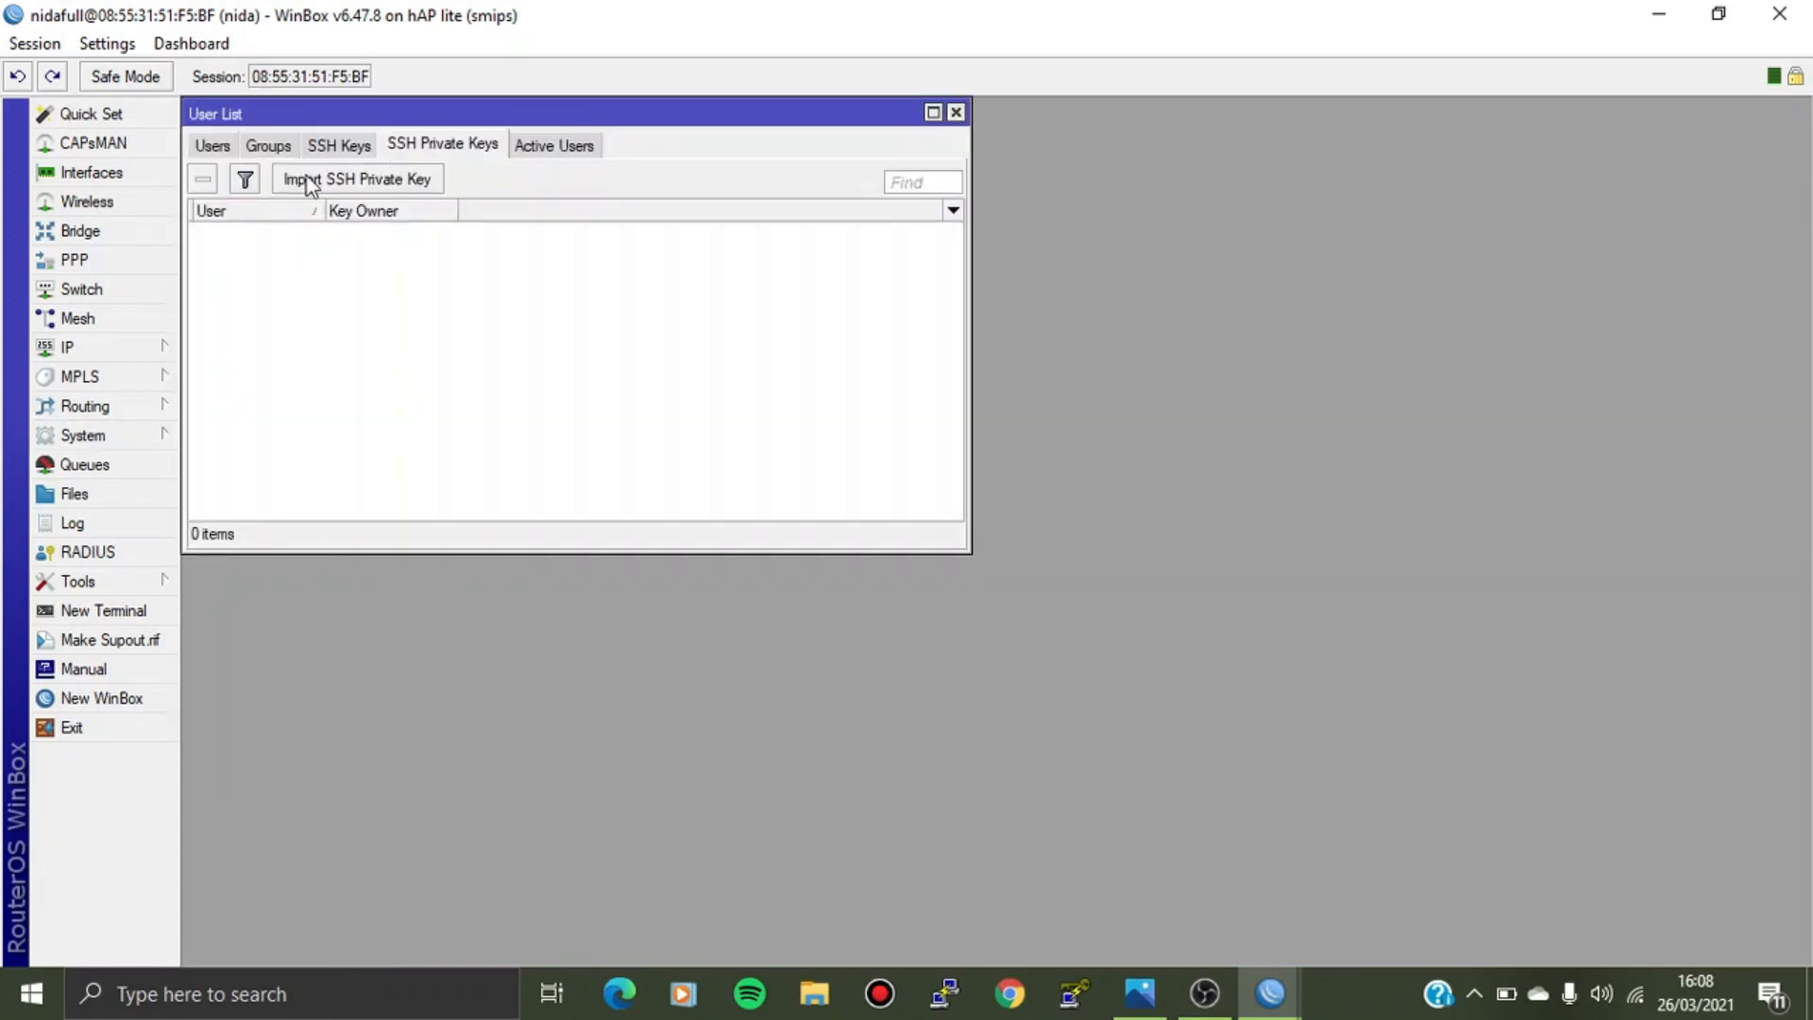
pyautogui.click(212, 145)
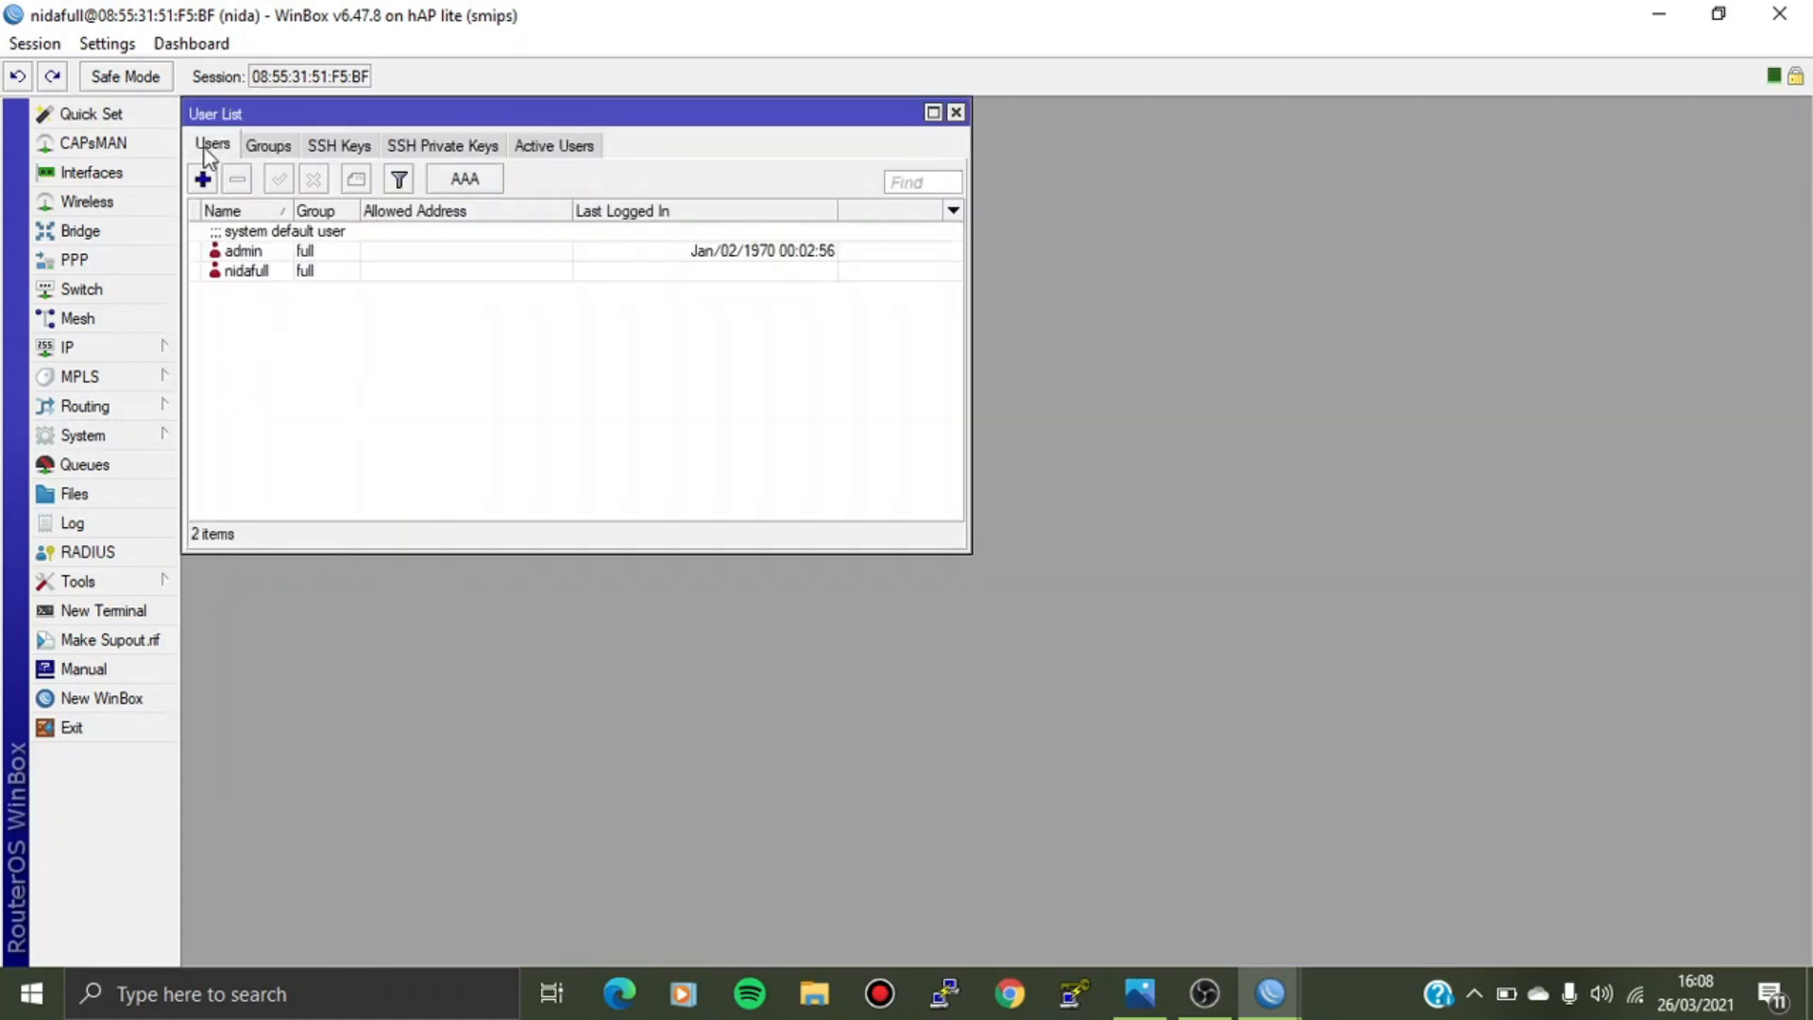
pyautogui.click(349, 243)
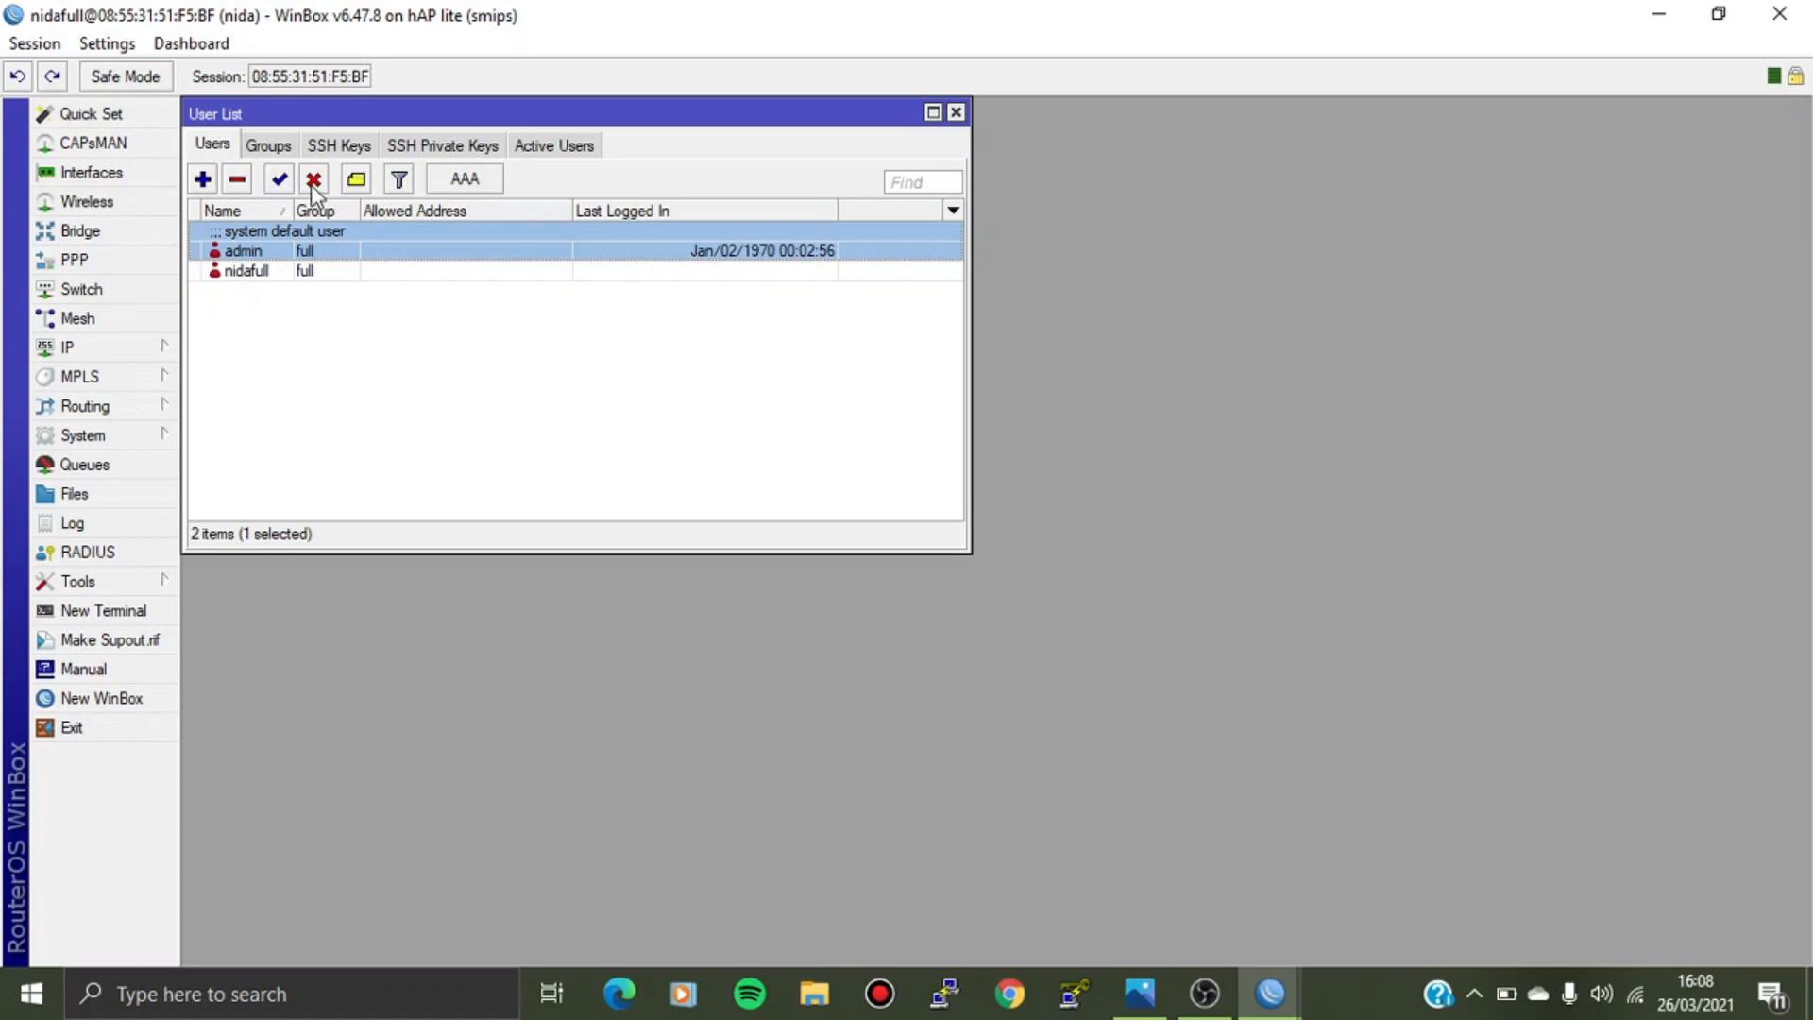
pyautogui.click(955, 112)
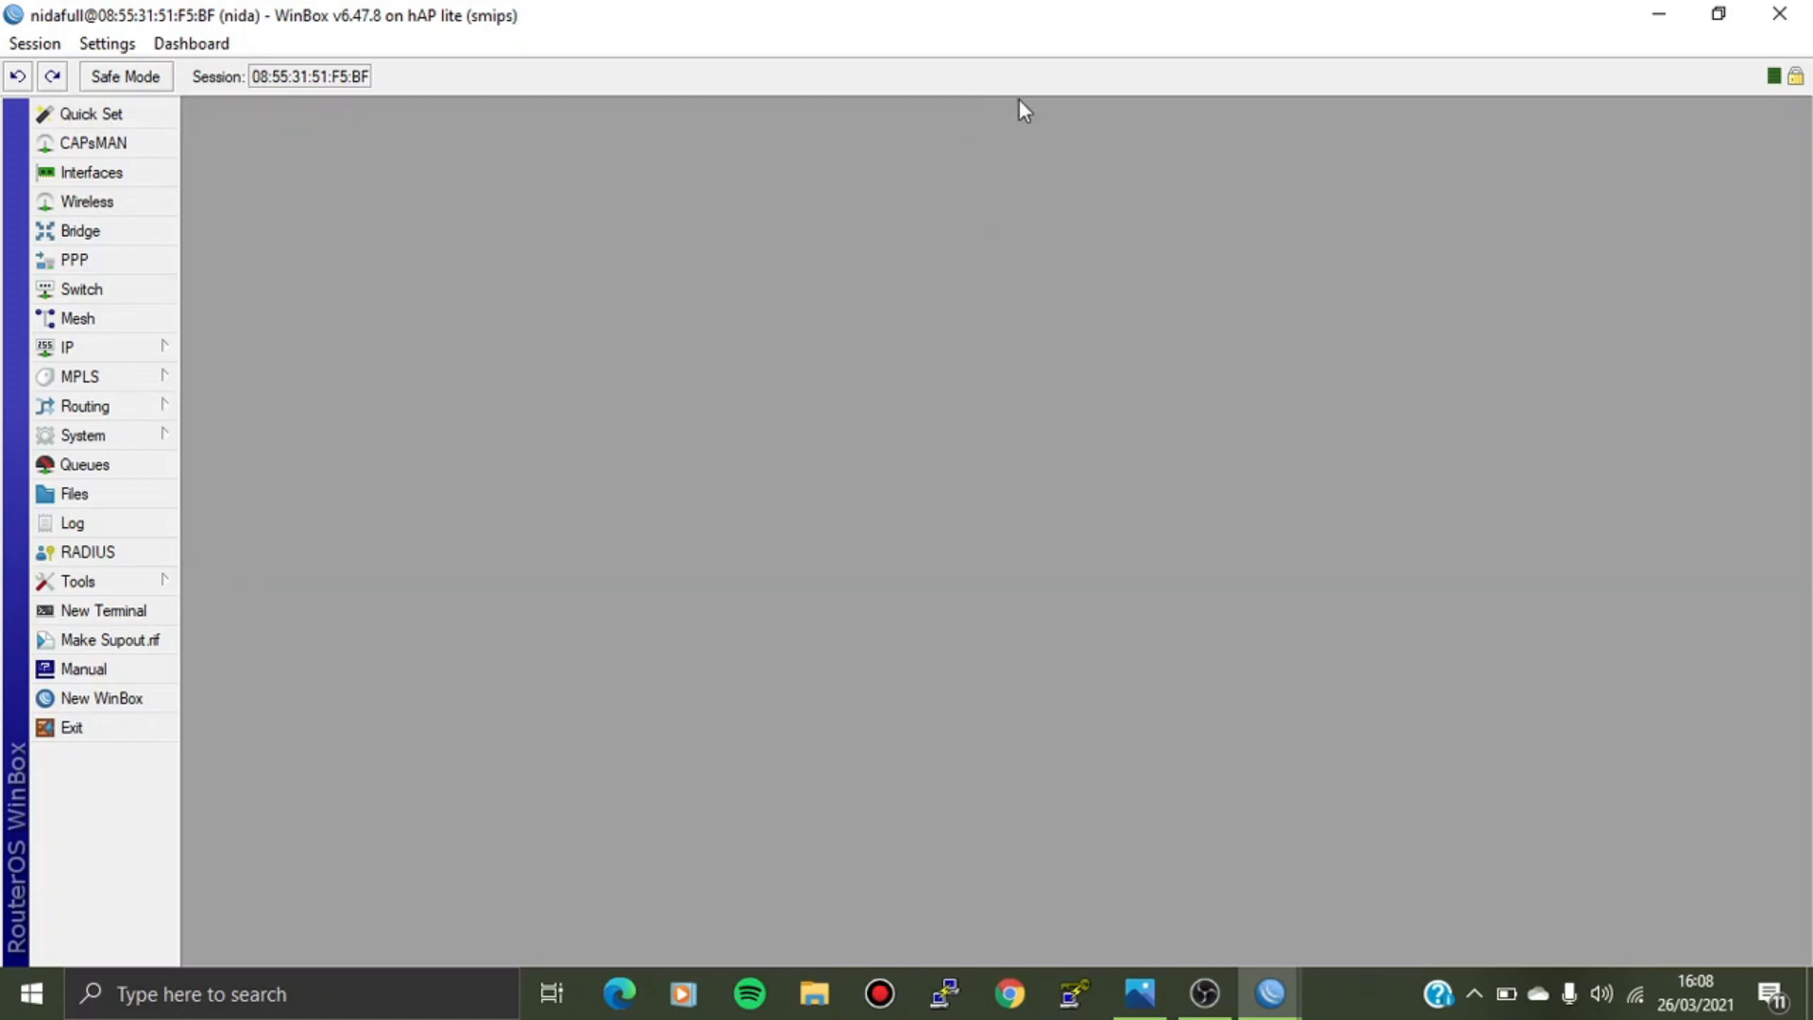
pyautogui.click(1757, 25)
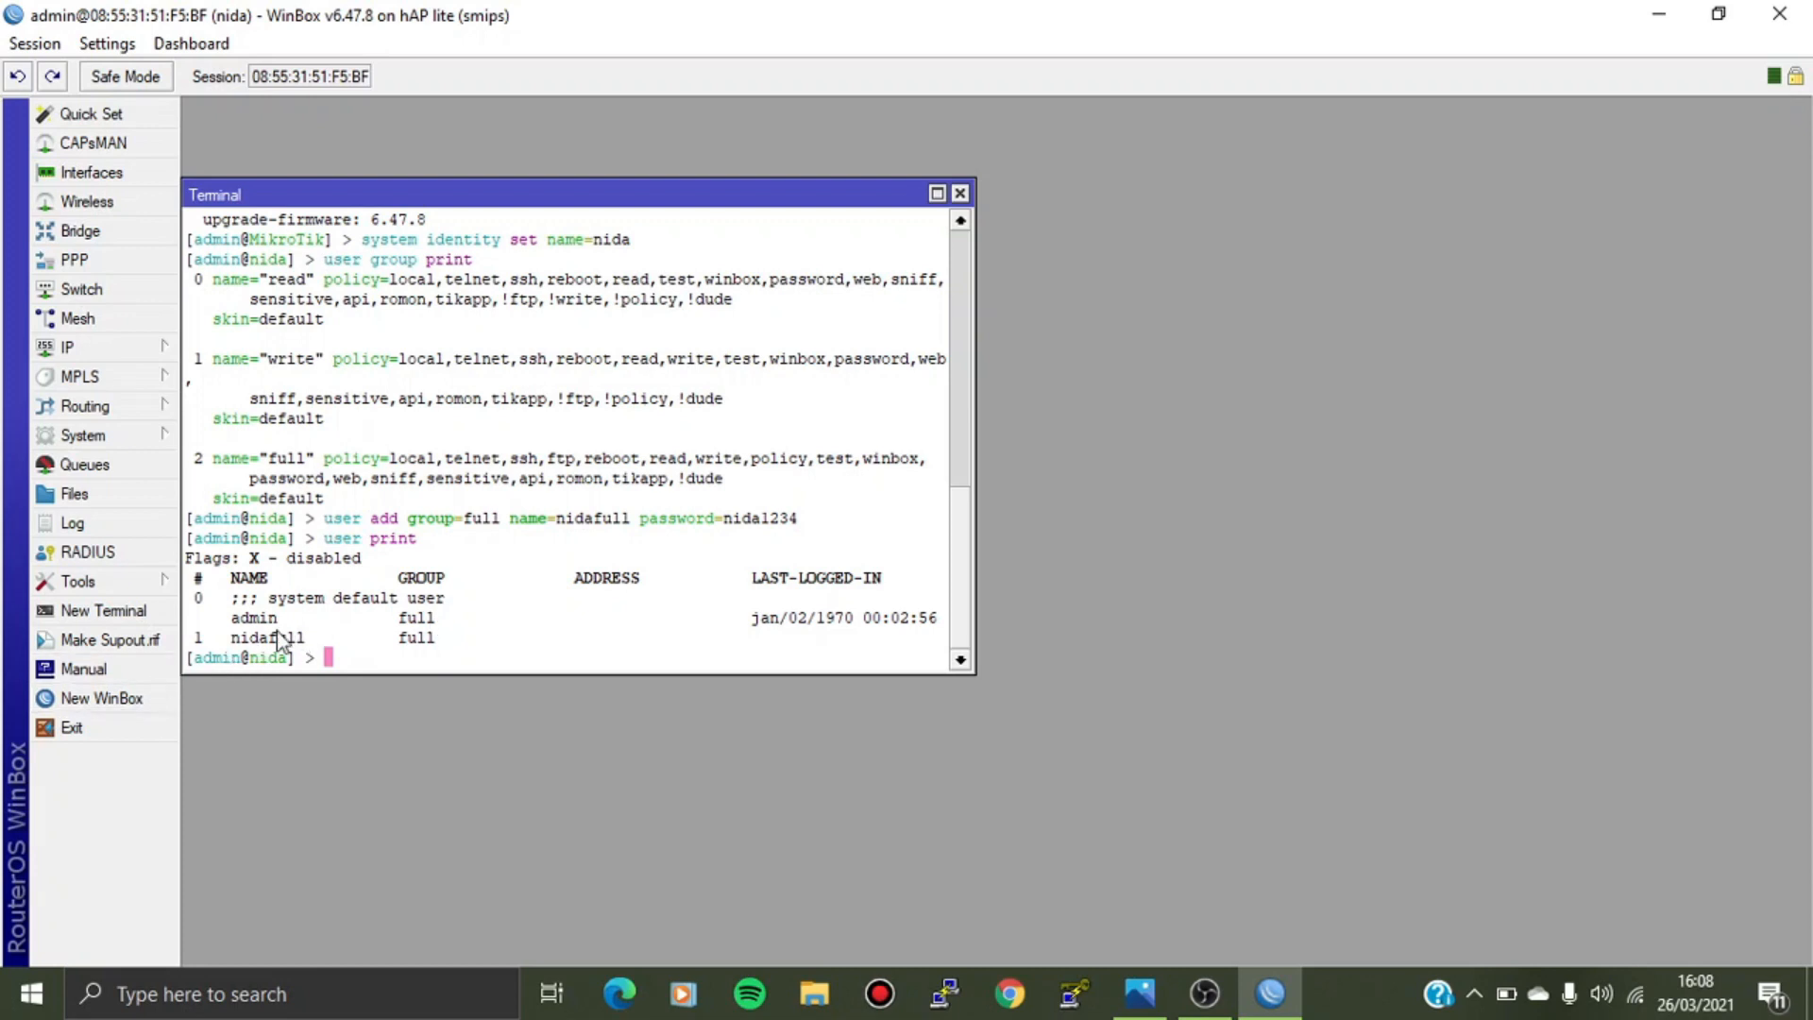
# Move admin (user number 0) into the read group and print the updated user list.
pyautogui.write('user')
pyautogui.press('BackSpace')
pyautogui.press('BackSpace')
pyautogui.press('BackSpace')
pyautogui.press('BackSpace')
pyautogui.write('user set number')
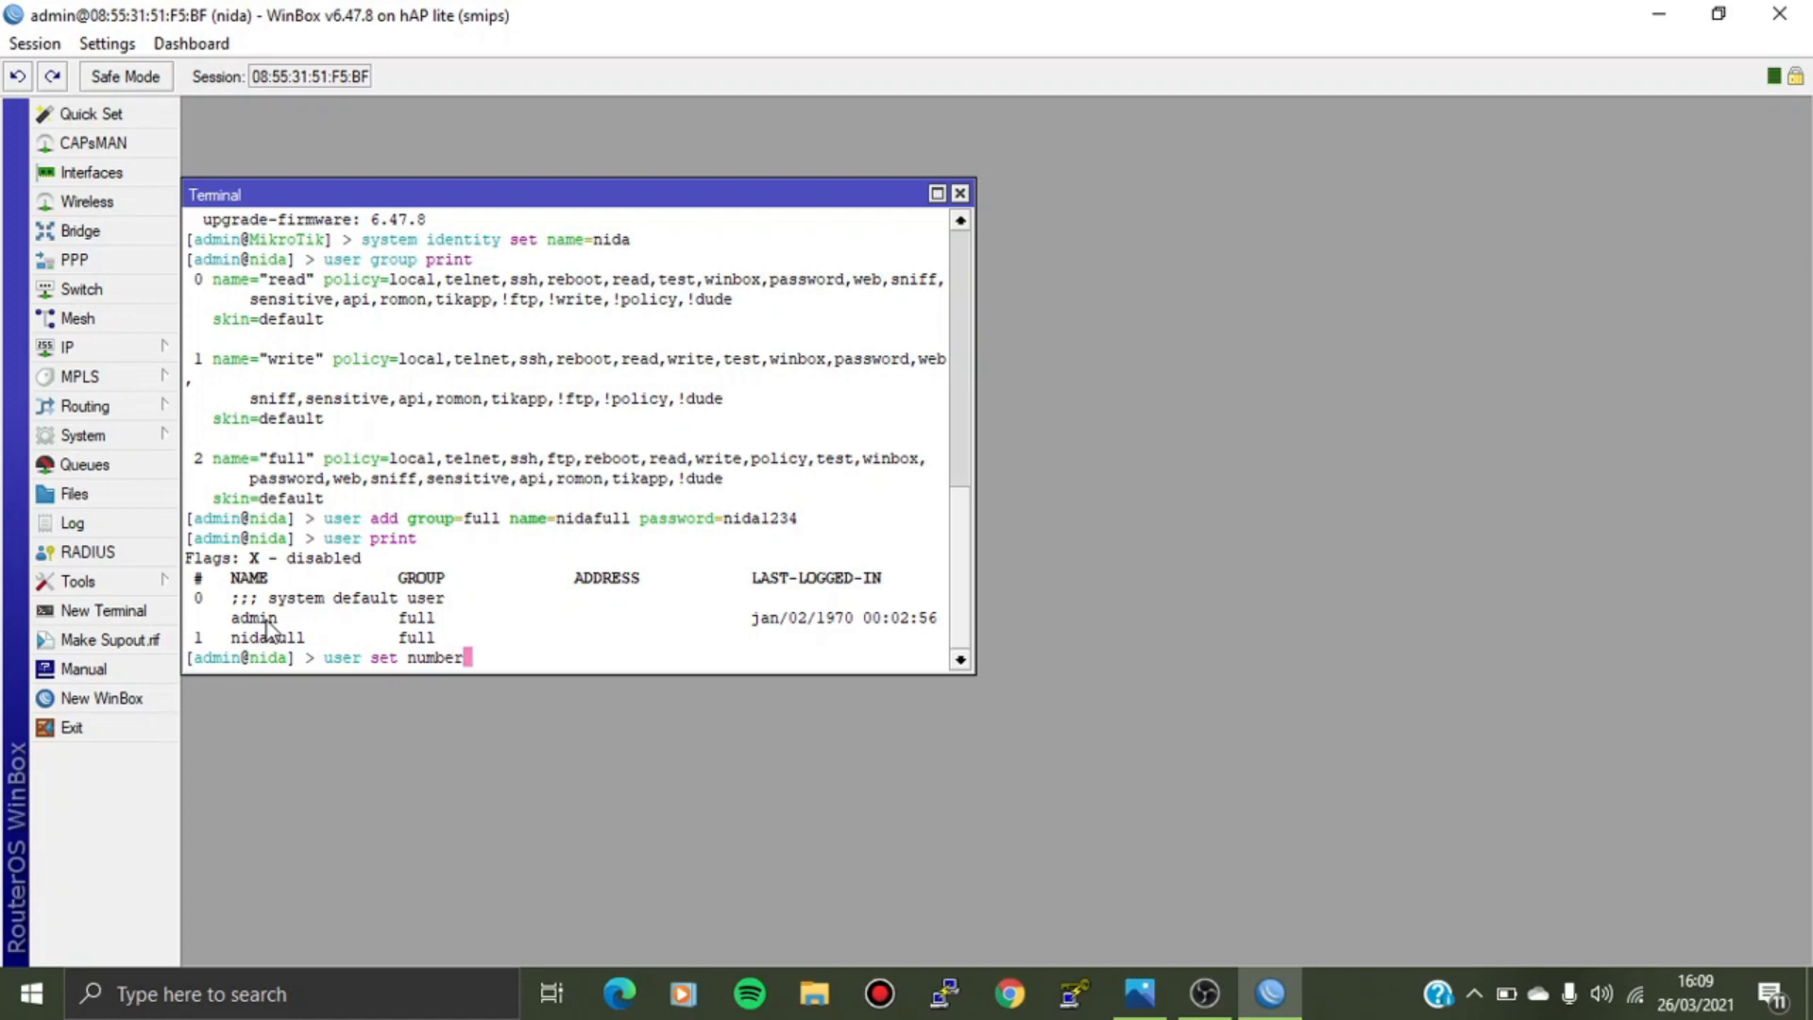
pyautogui.write('s=0 group=read')
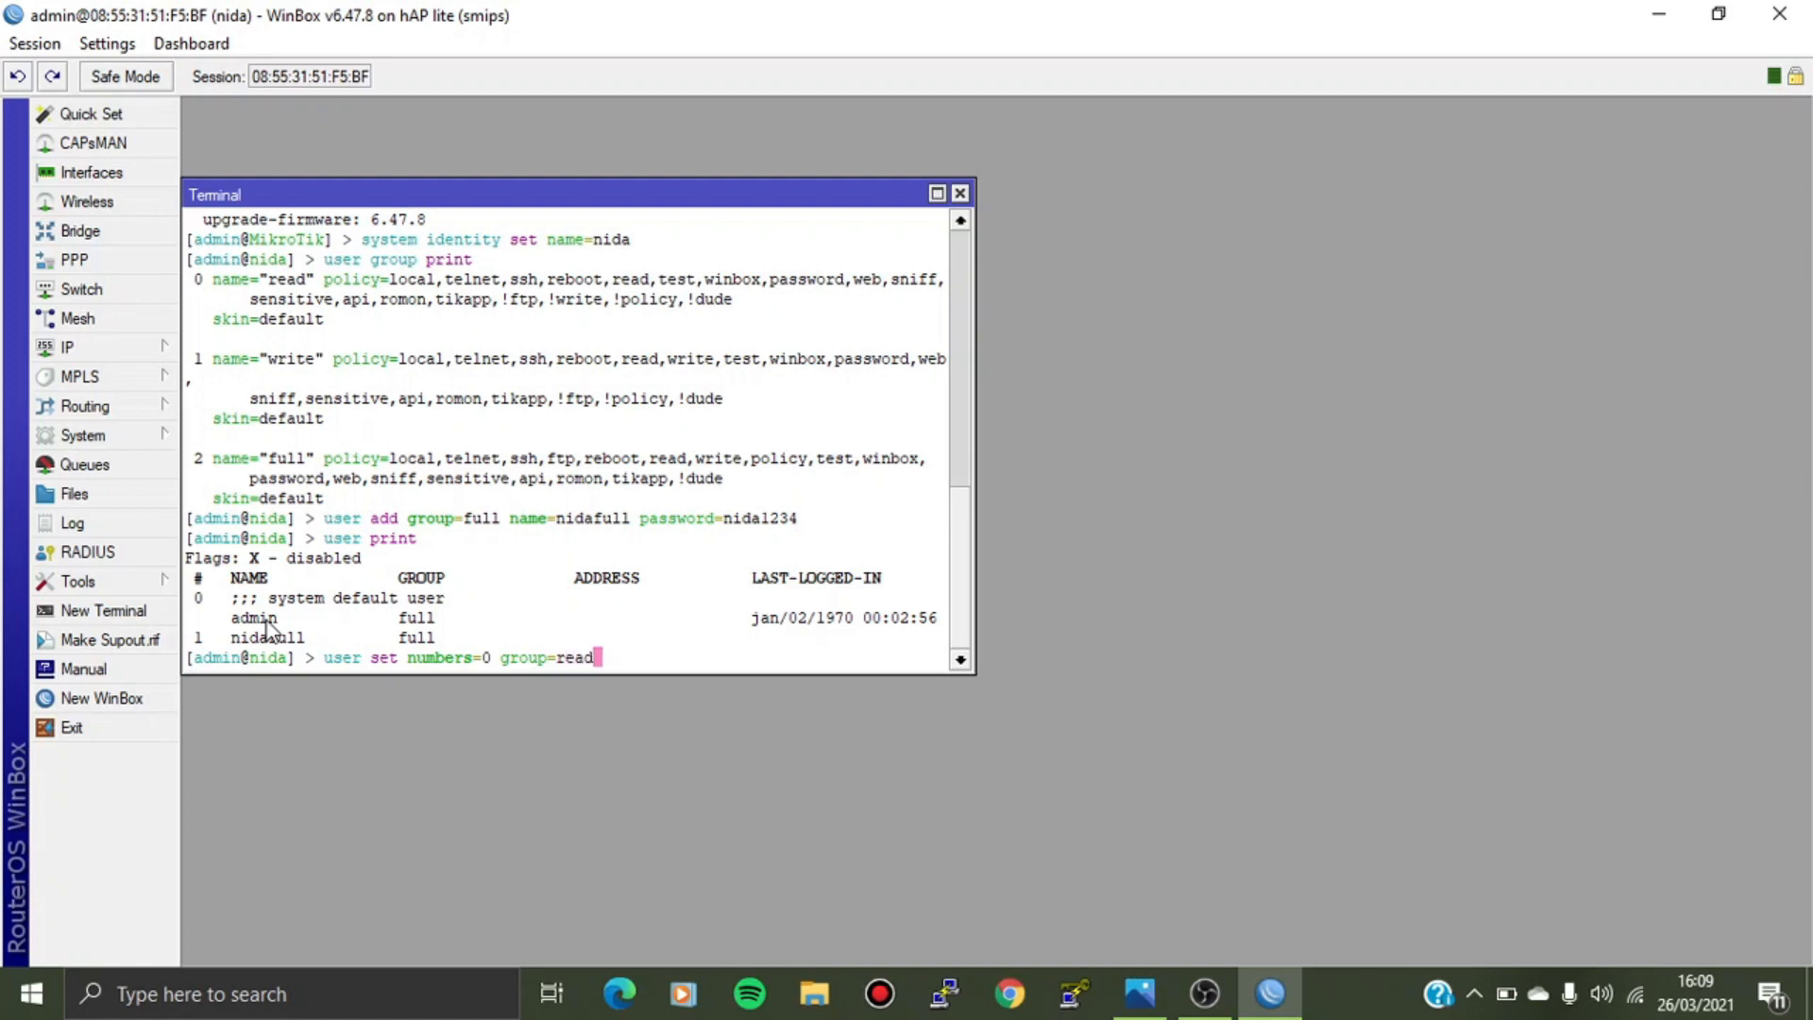
pyautogui.press('Return')
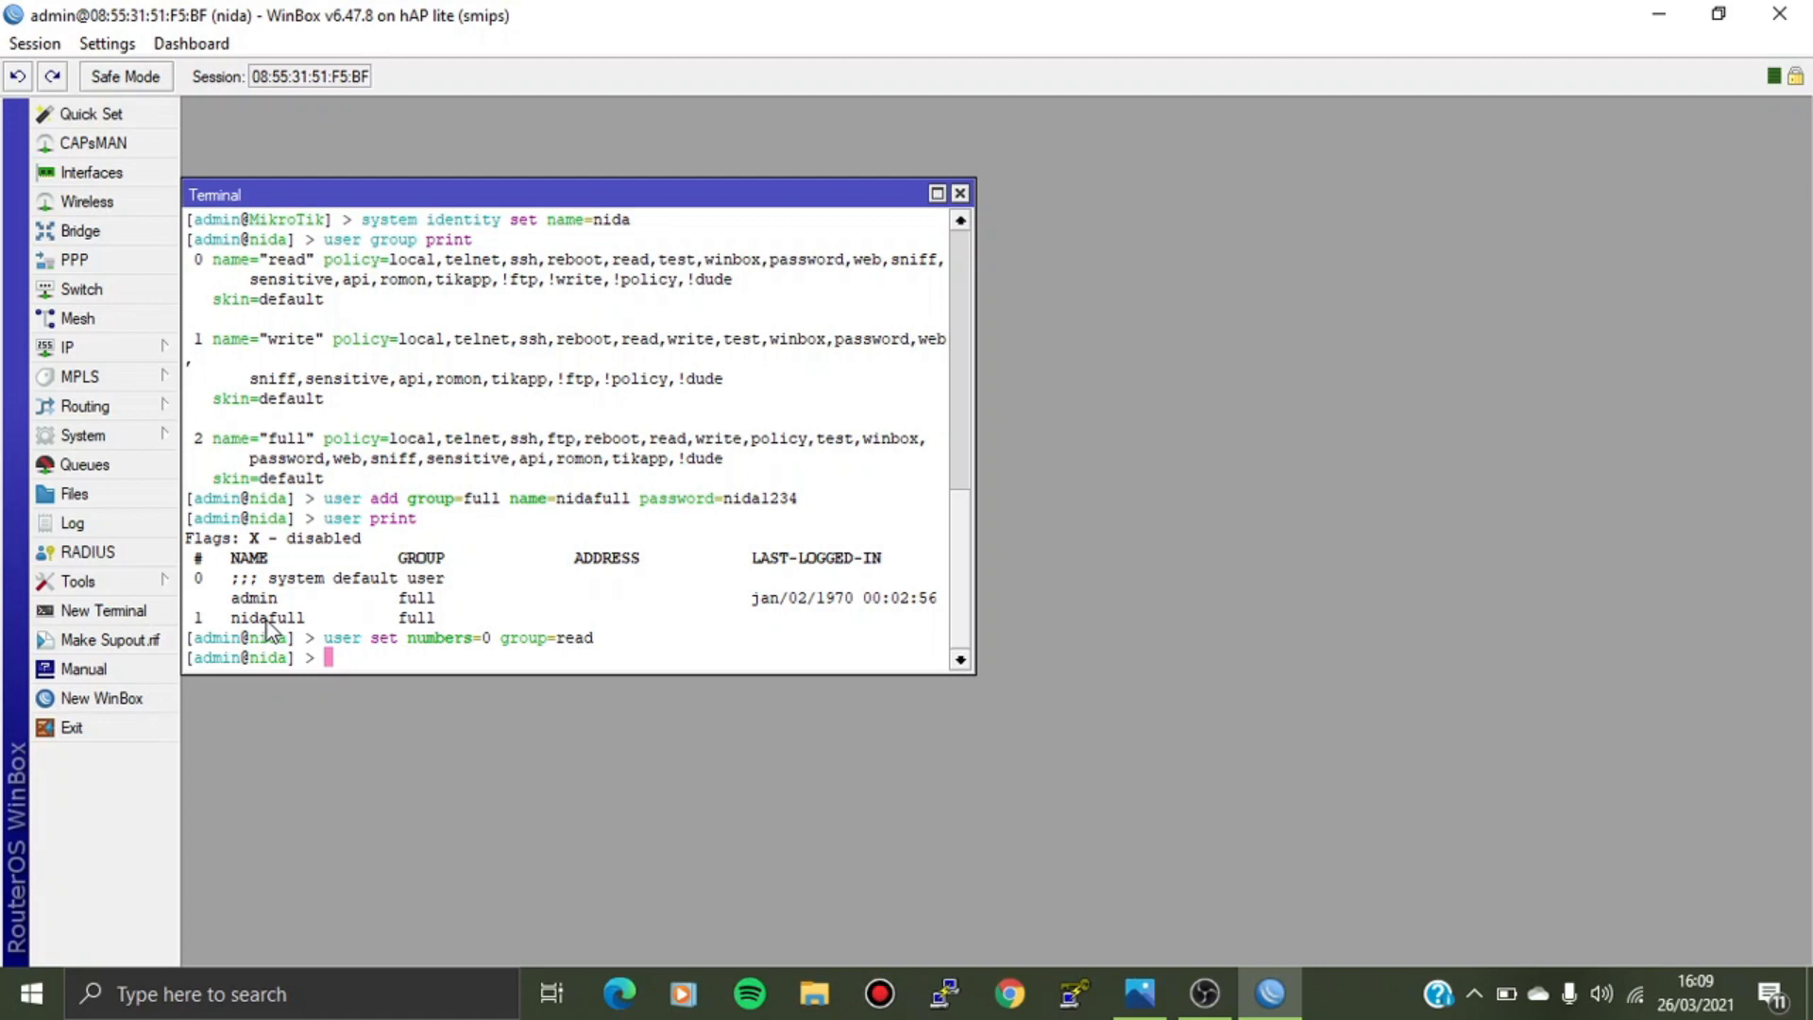
pyautogui.write('user print')
pyautogui.press('Return')
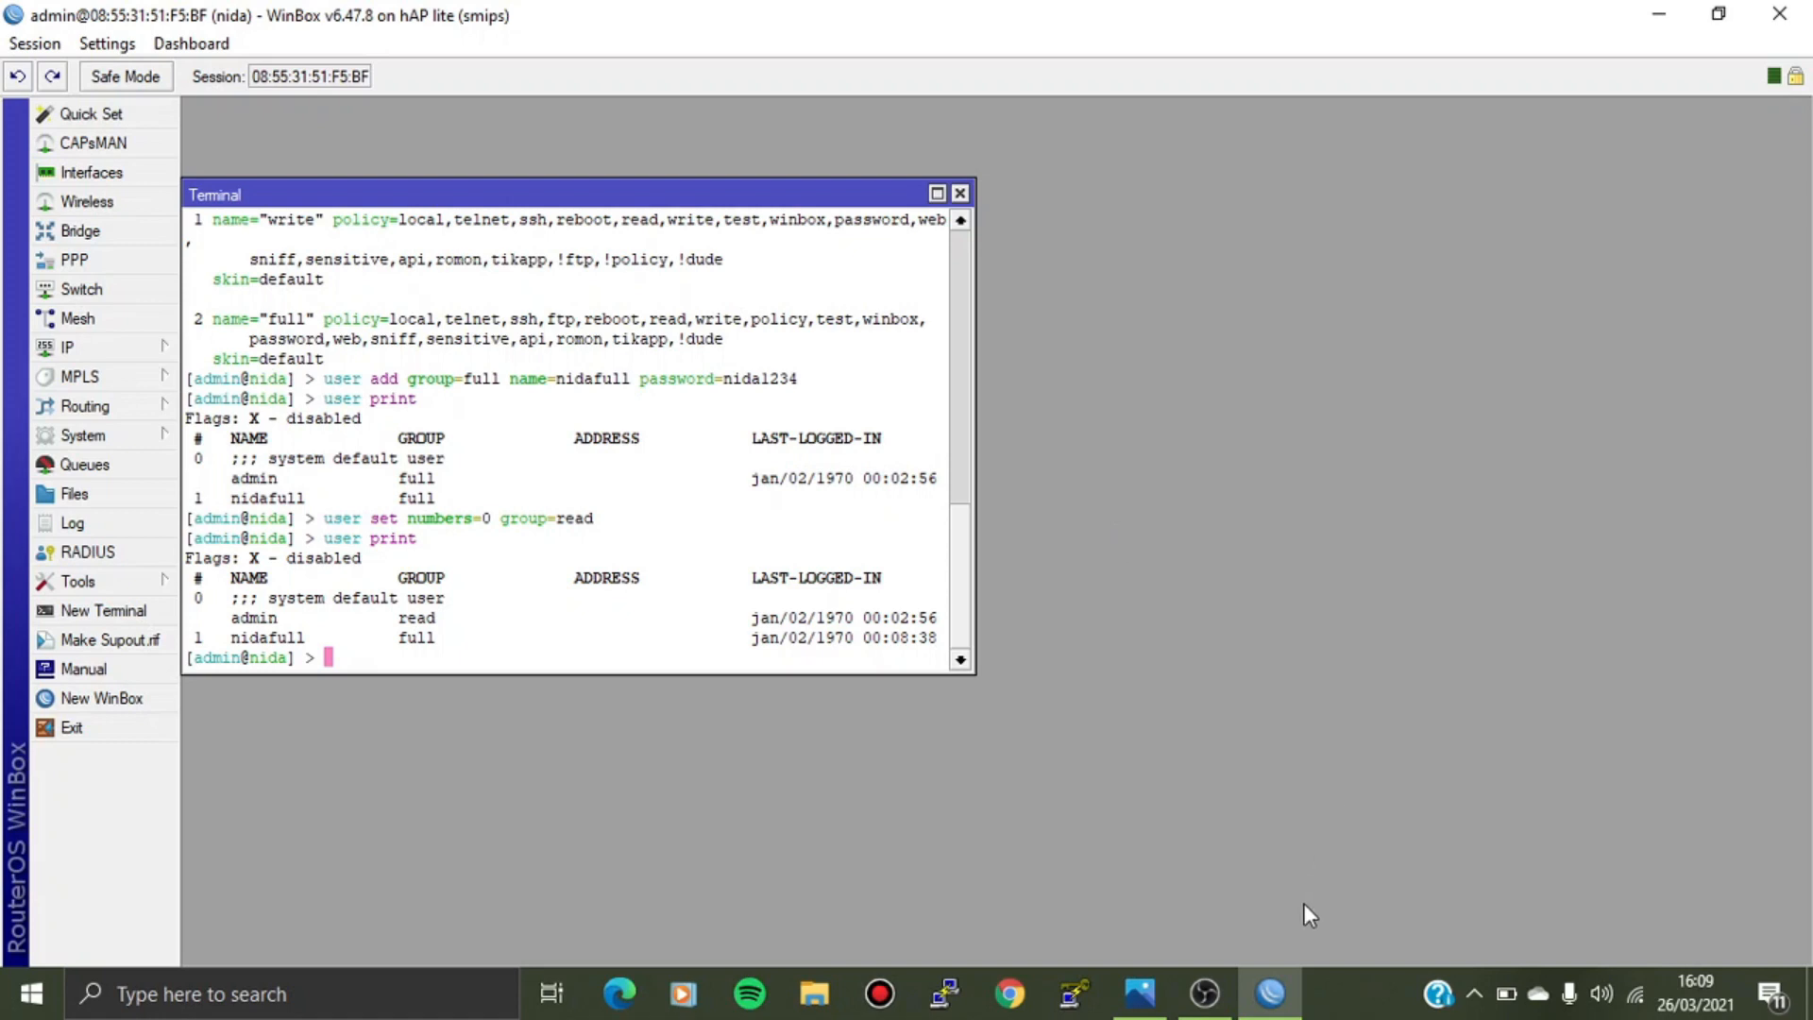
# Connect a new WinBox session to the hAP lite as admin with an empty password.
pyautogui.click(111, 699)
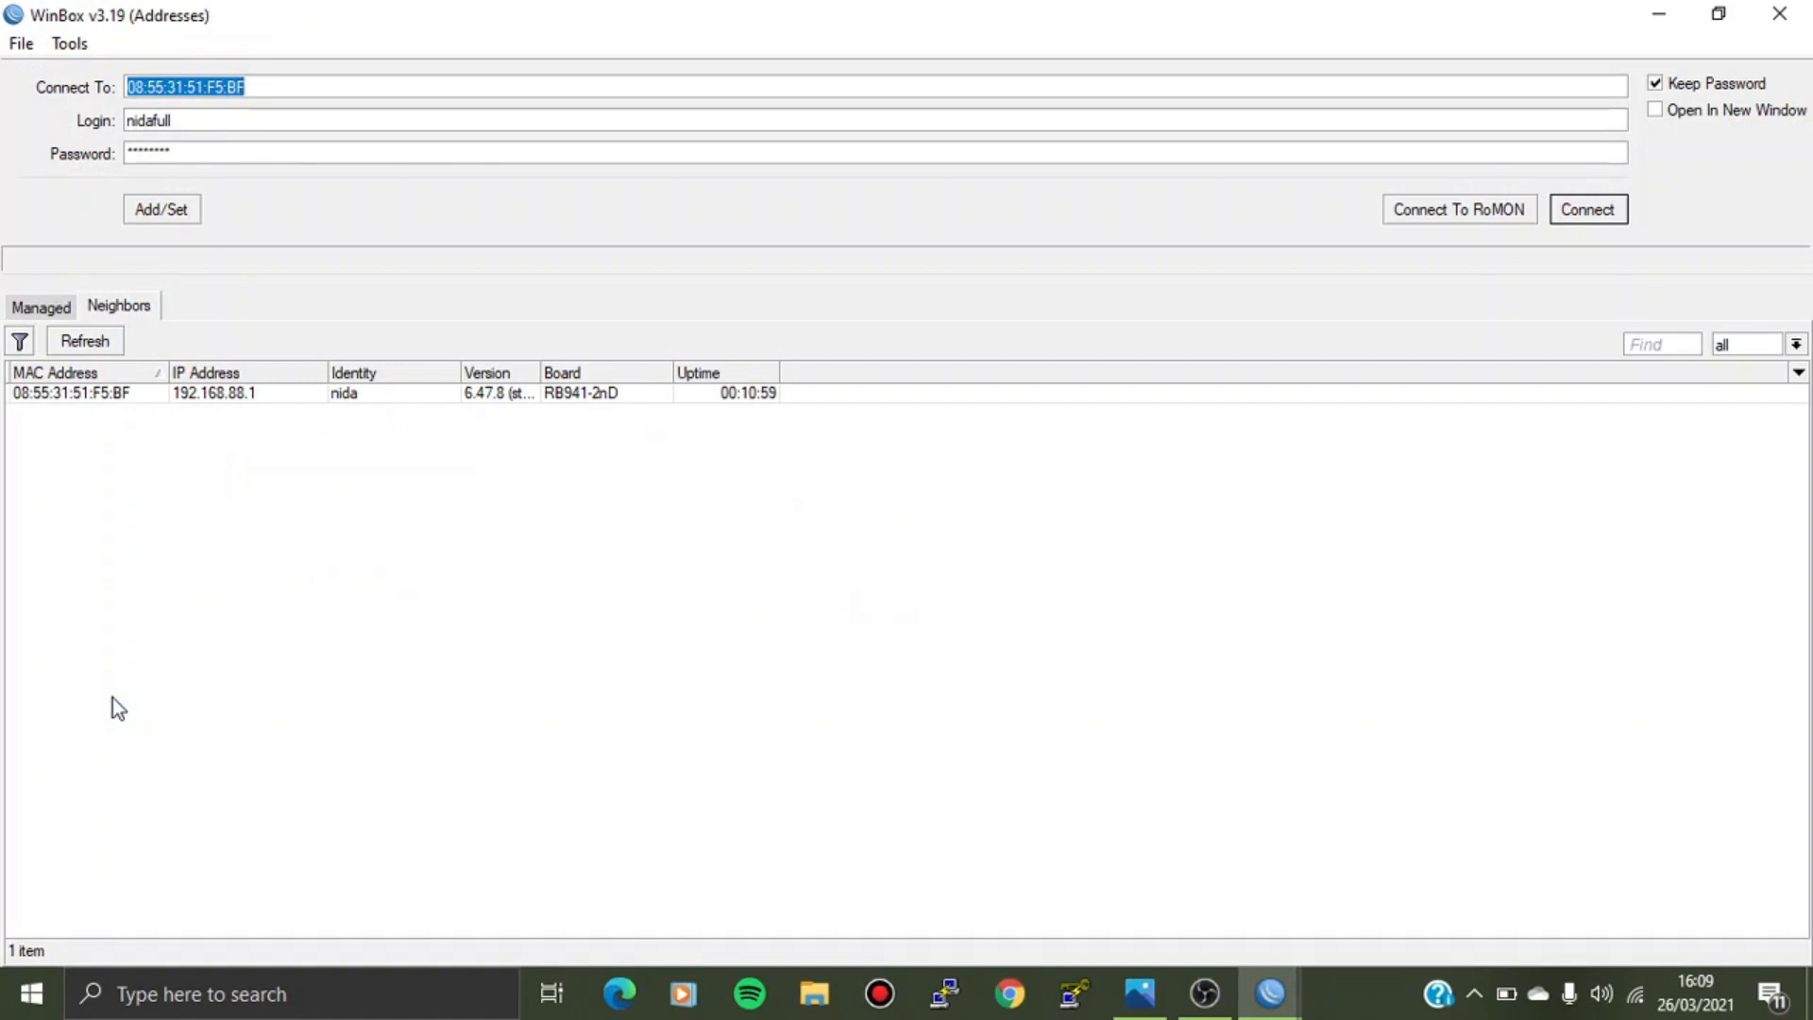
pyautogui.click(60, 393)
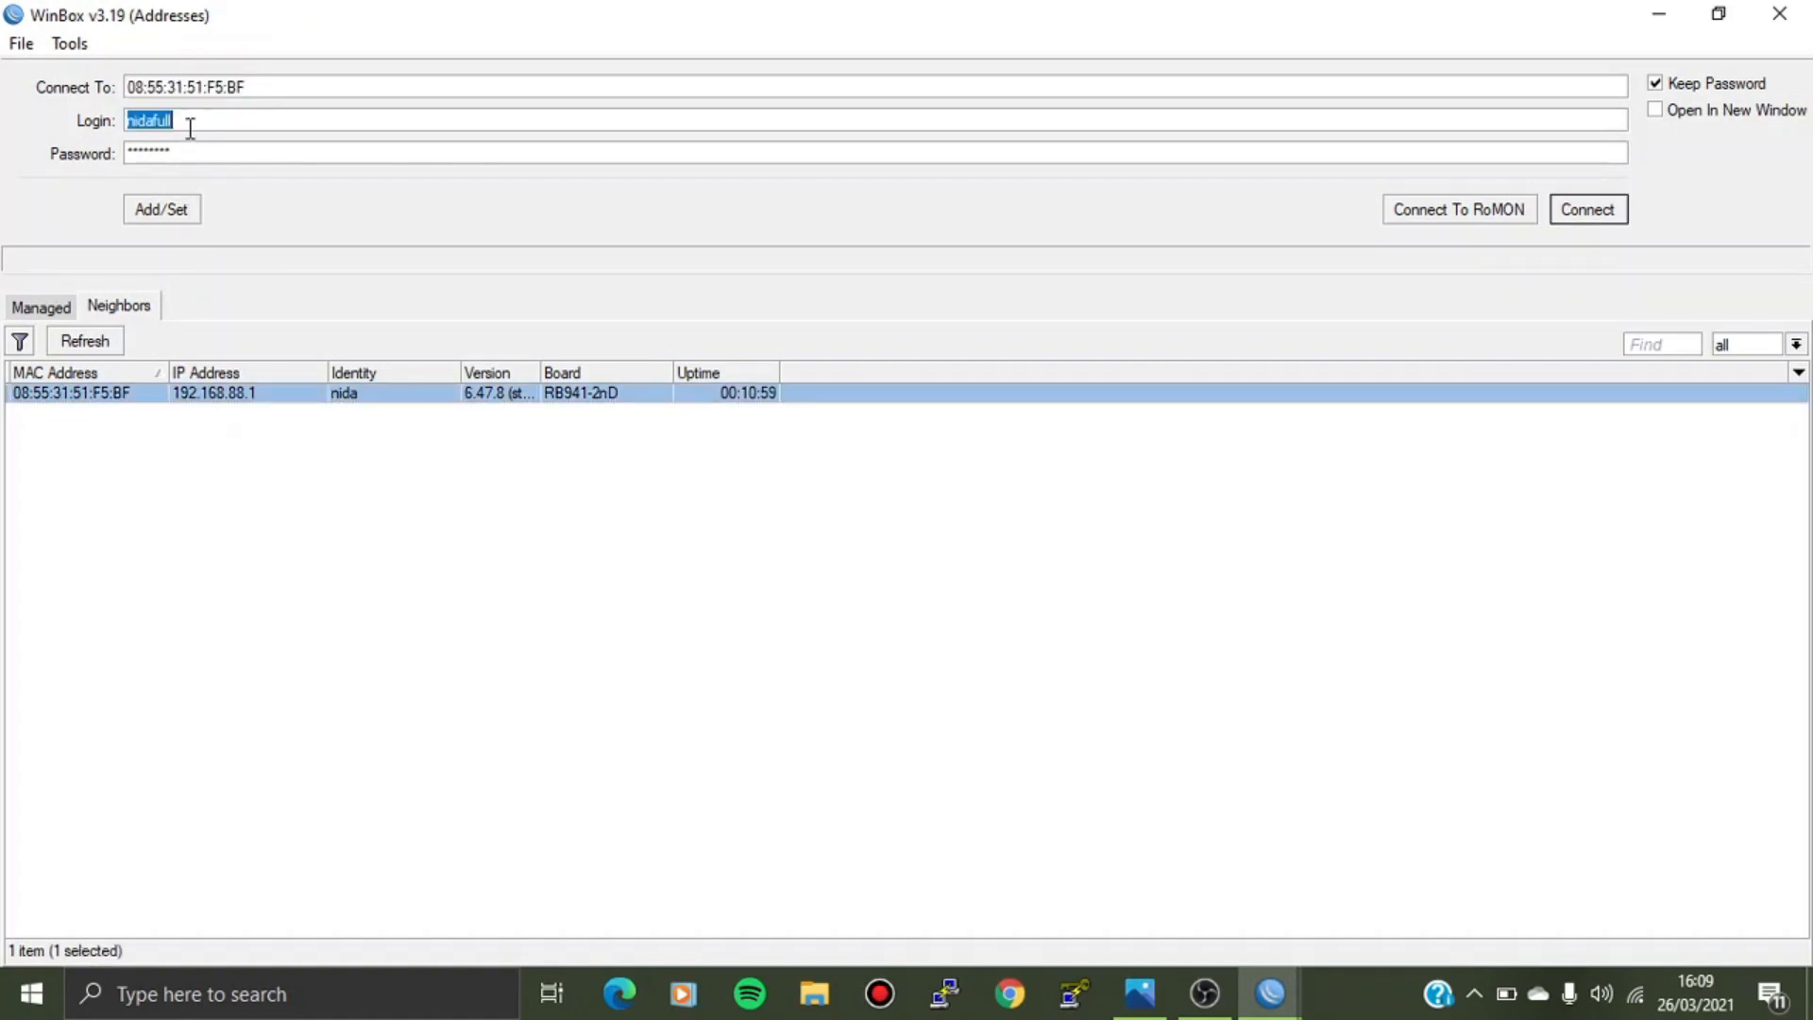
pyautogui.press('BackSpace')
pyautogui.write('admin')
pyautogui.click(181, 151)
pyautogui.moveTo(181, 151); pyautogui.dragTo(102, 161)
pyautogui.press('BackSpace')
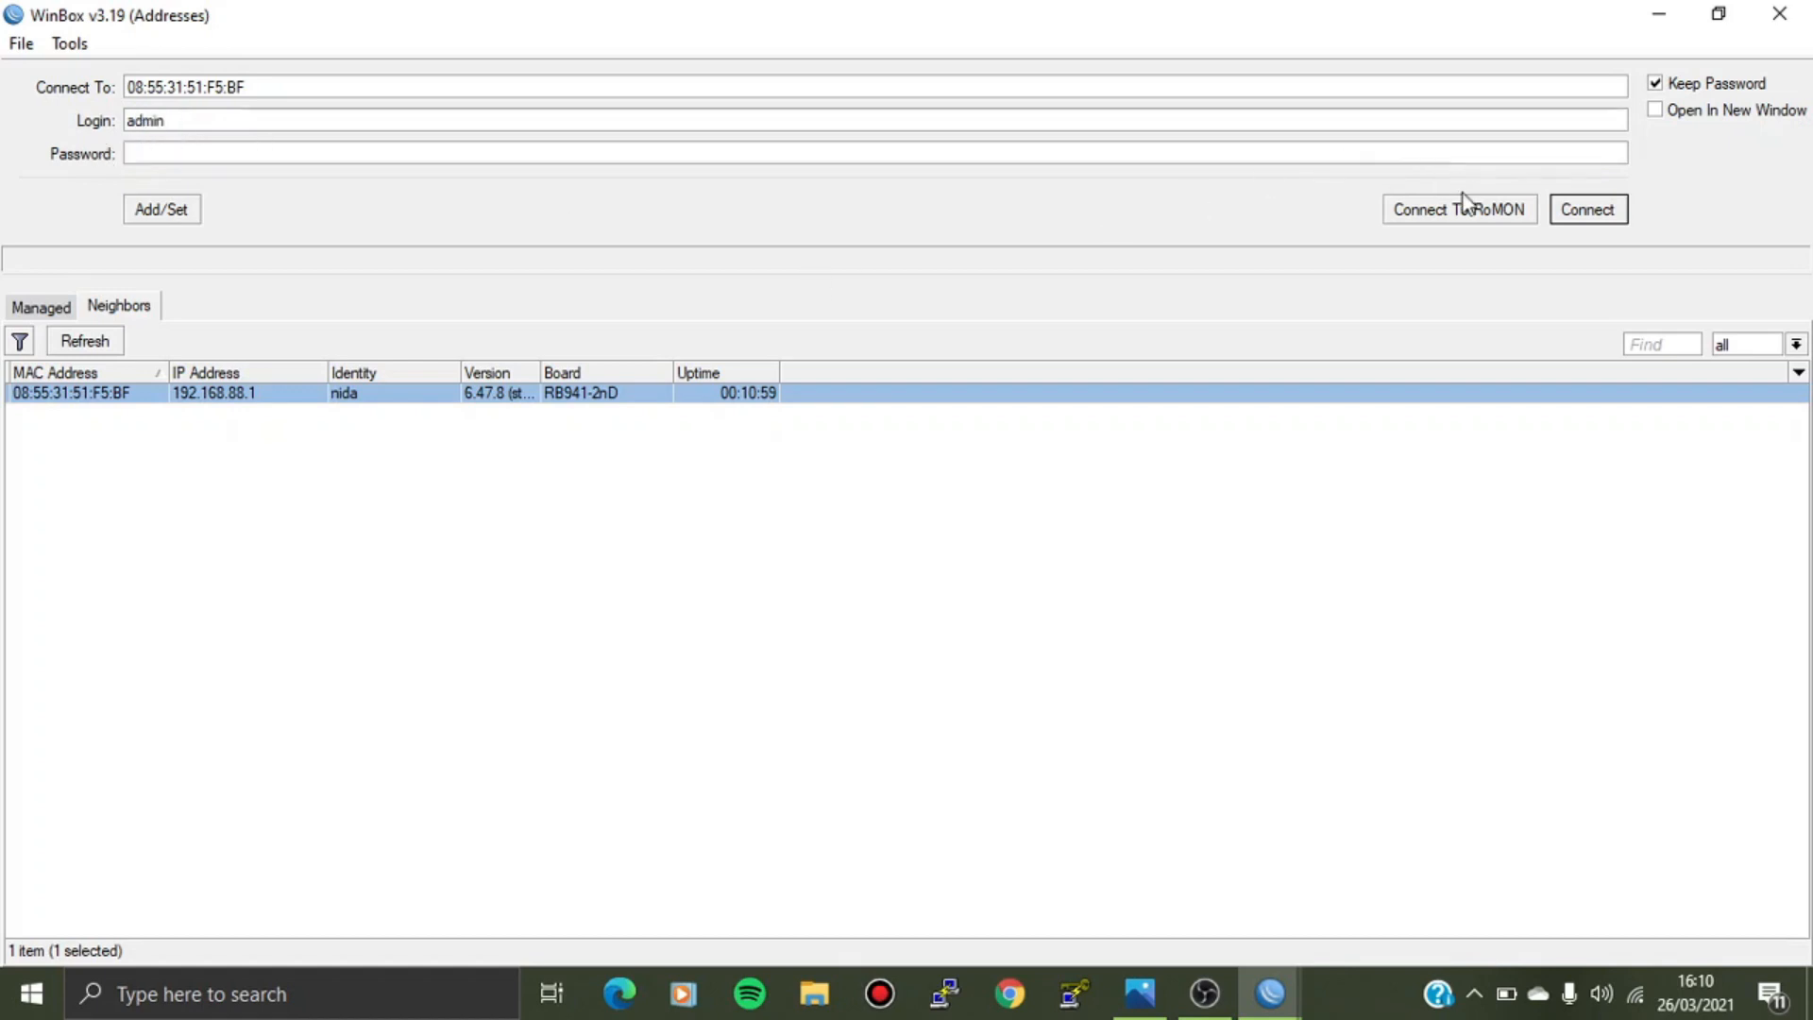
pyautogui.click(1585, 214)
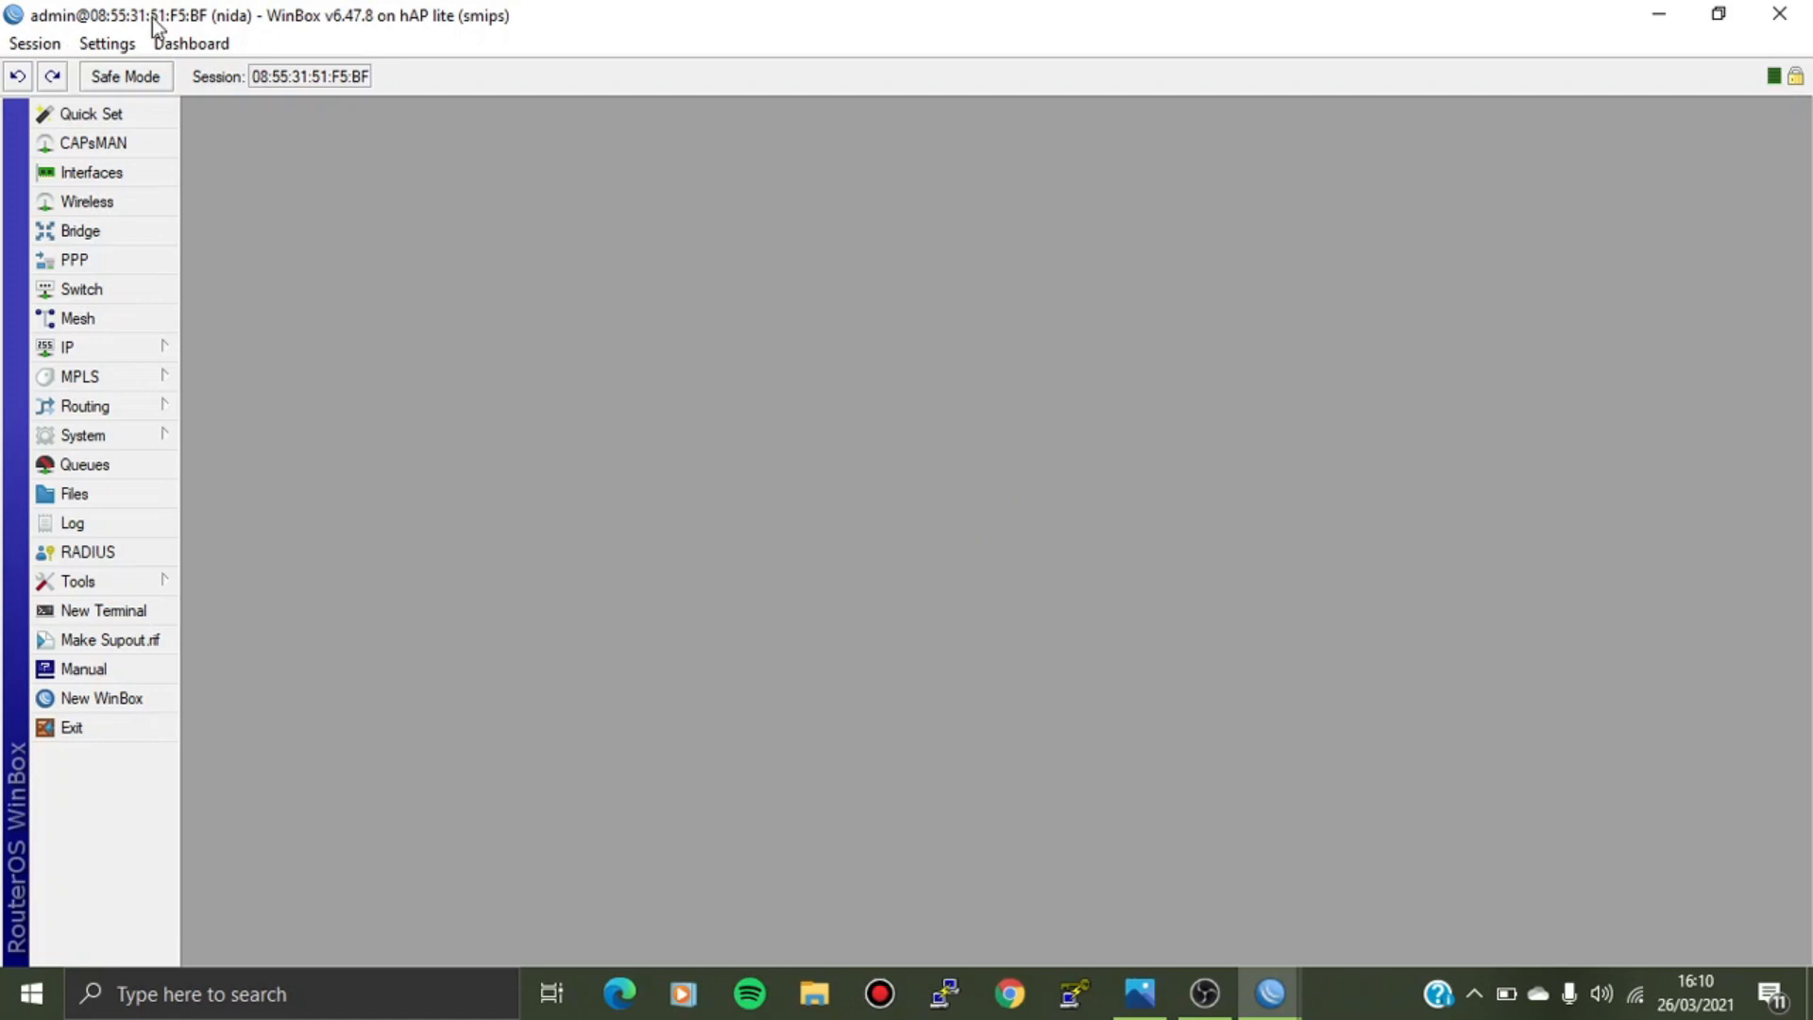
pyautogui.click(123, 355)
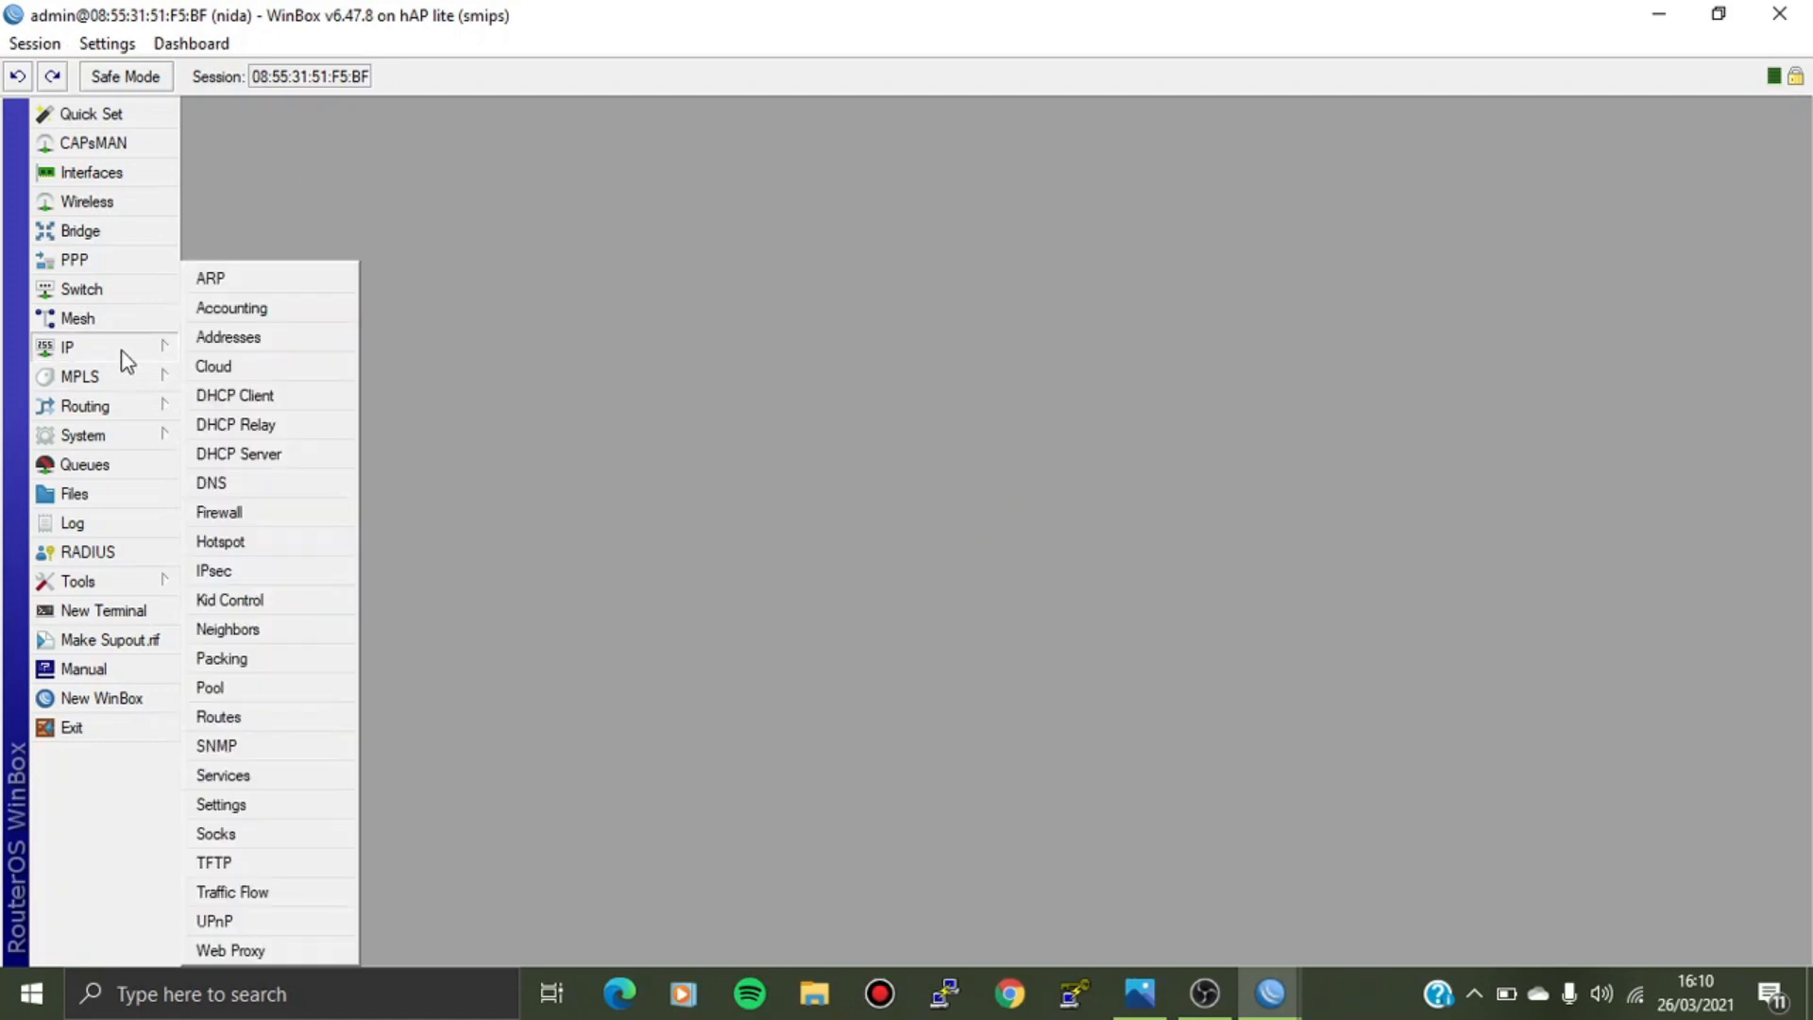
pyautogui.click(213, 365)
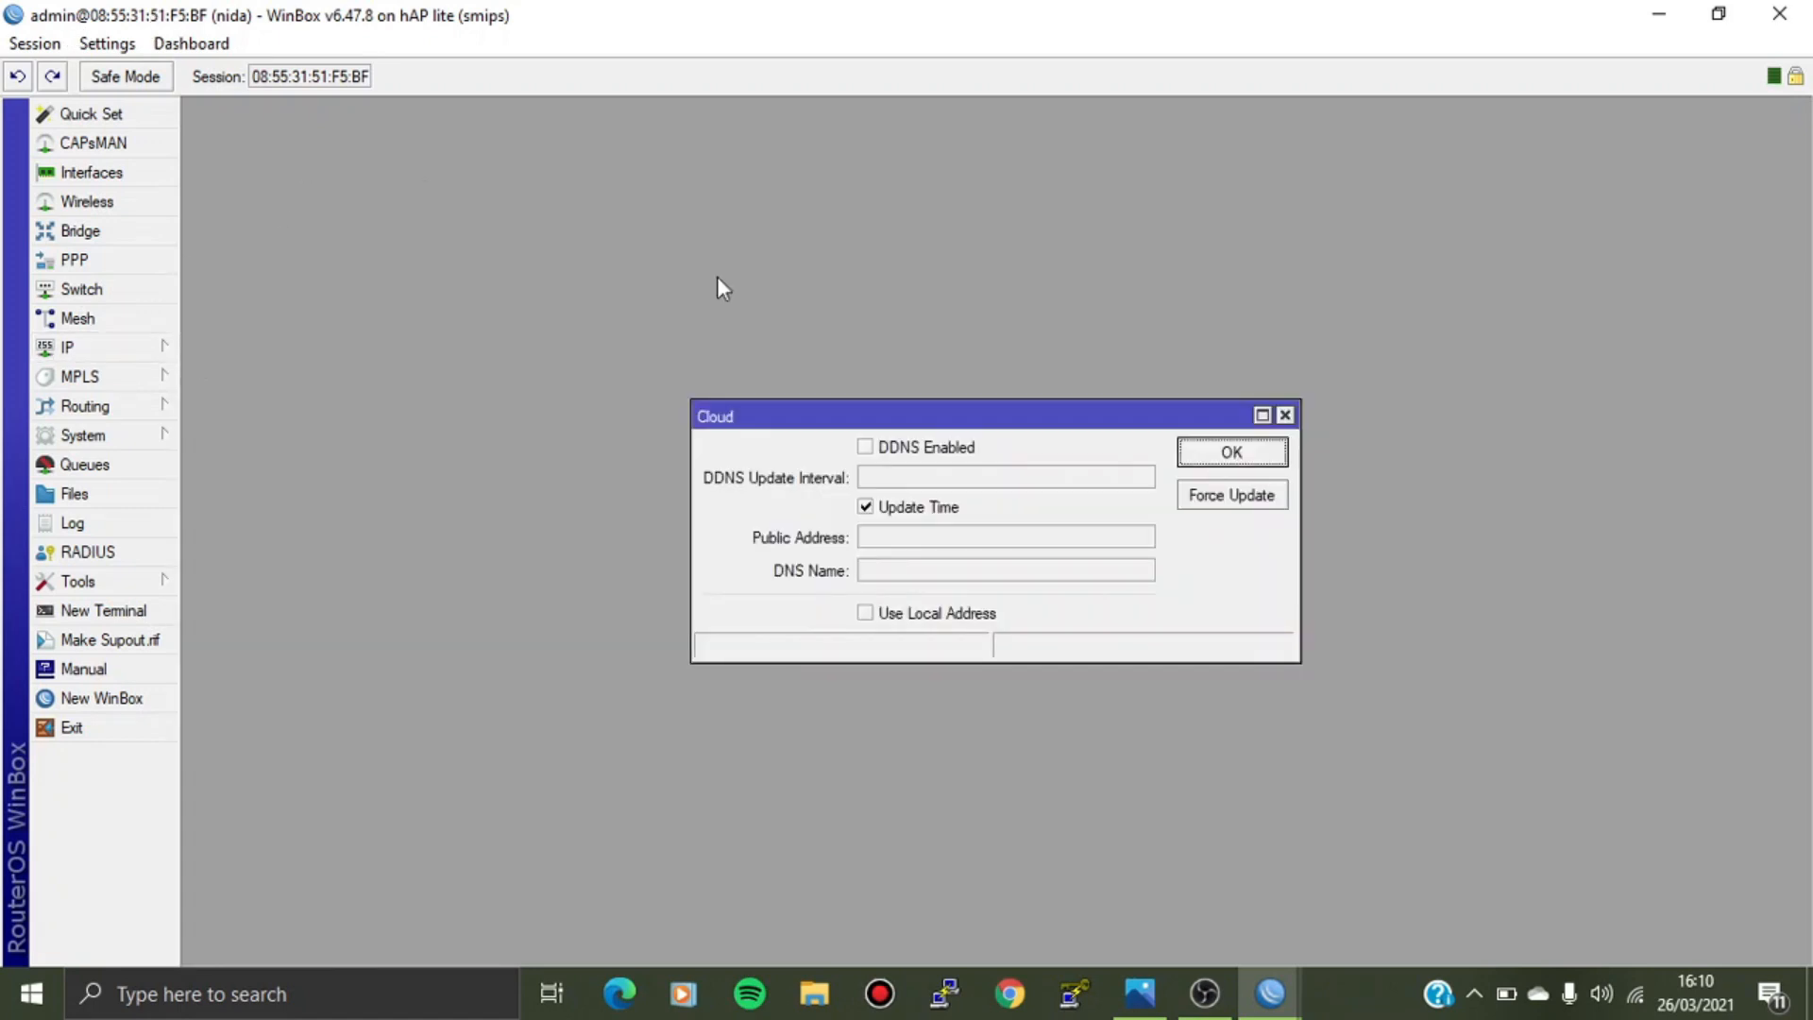
pyautogui.click(1287, 419)
pyautogui.click(121, 355)
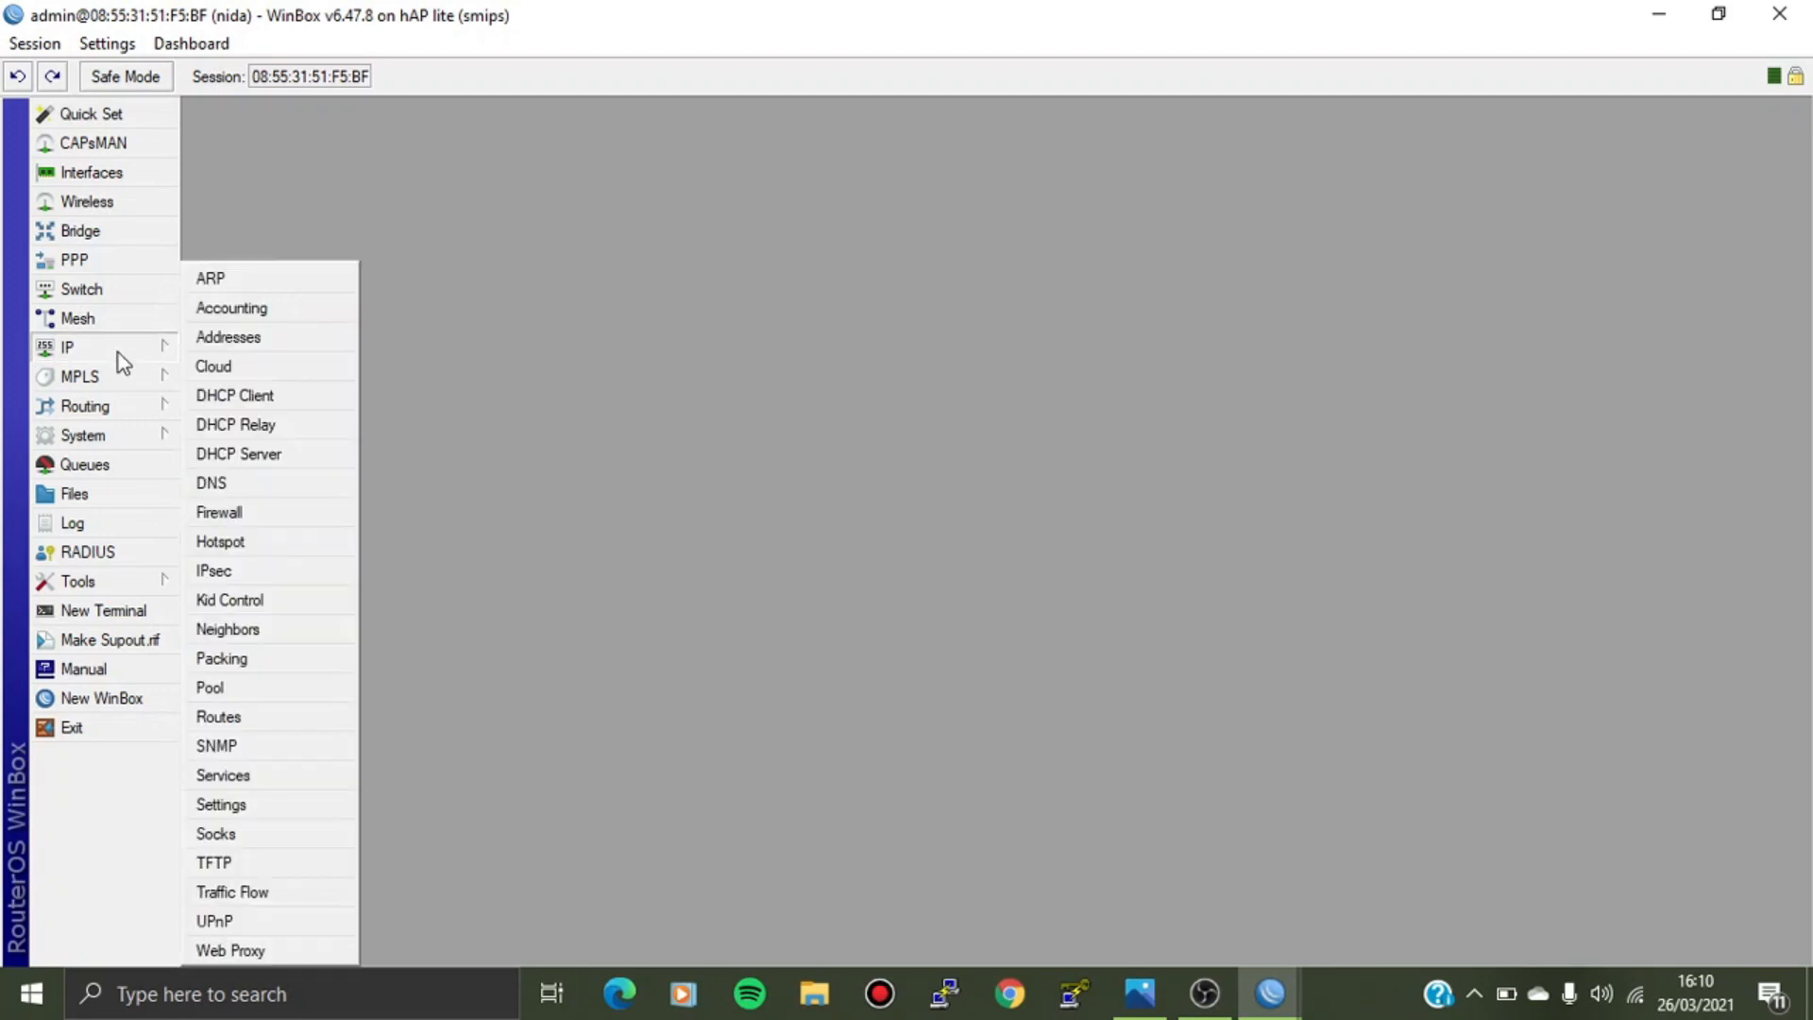
pyautogui.click(228, 337)
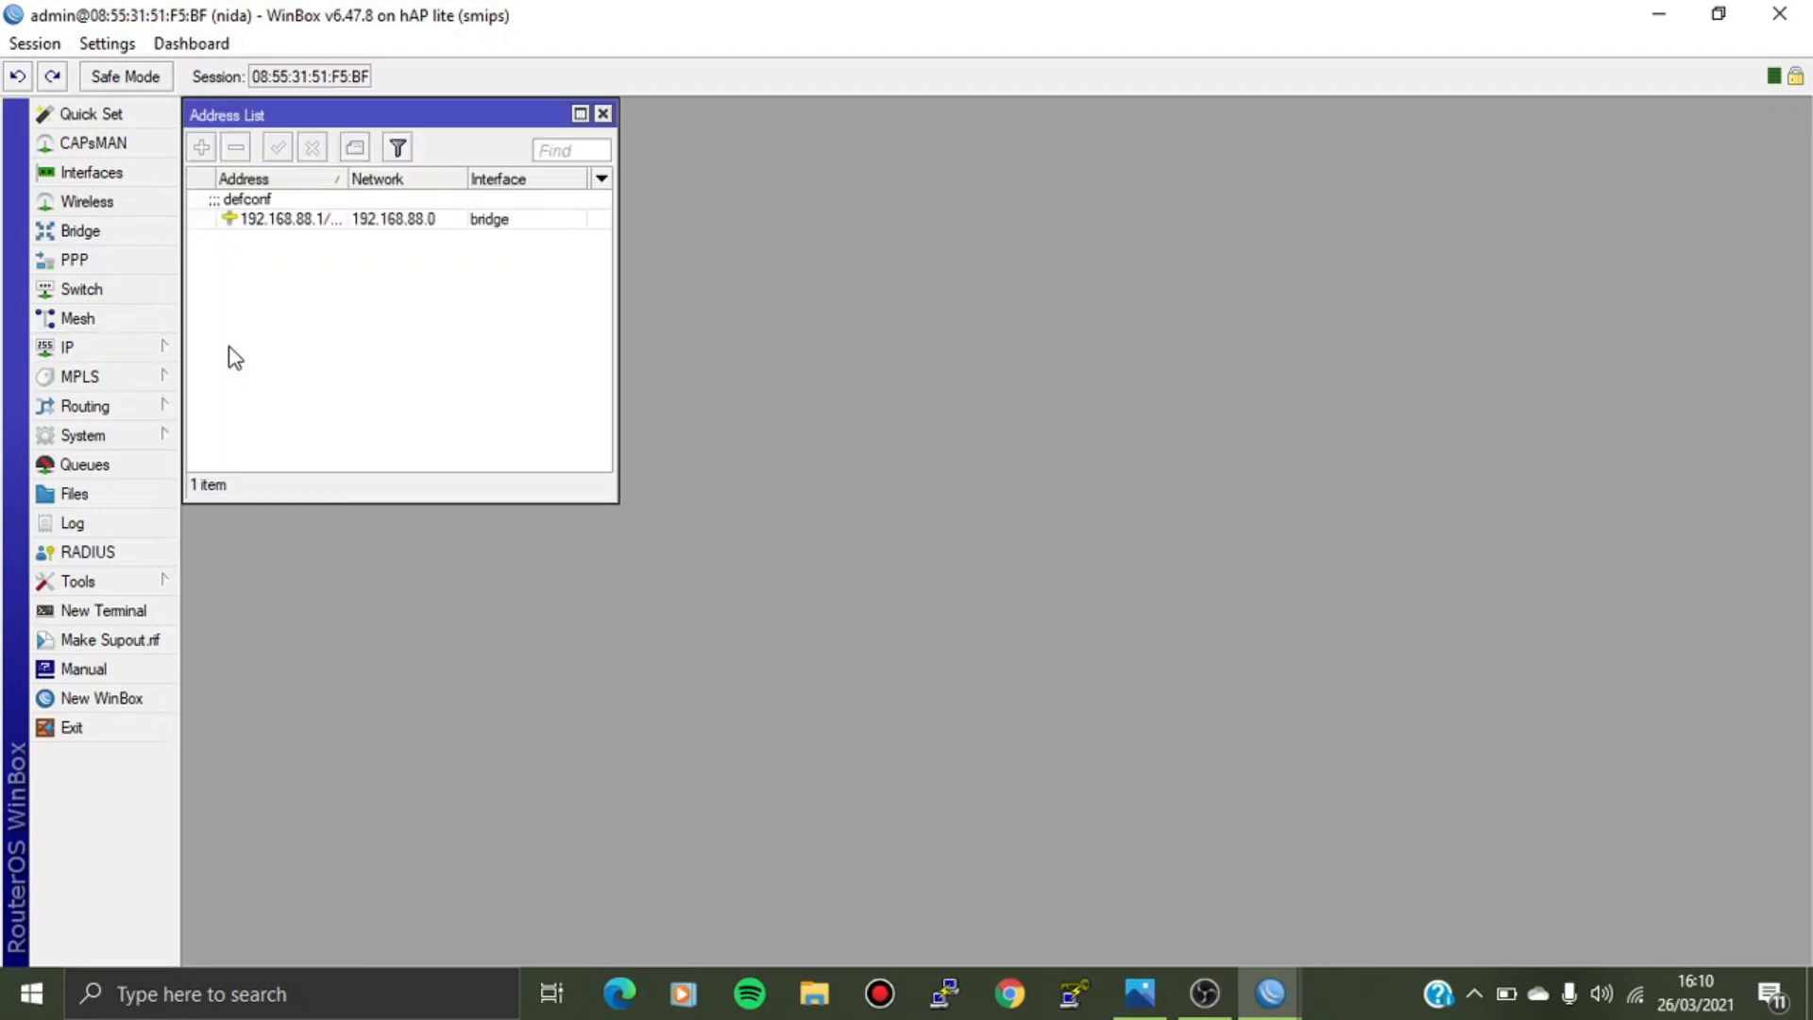
pyautogui.click(342, 219)
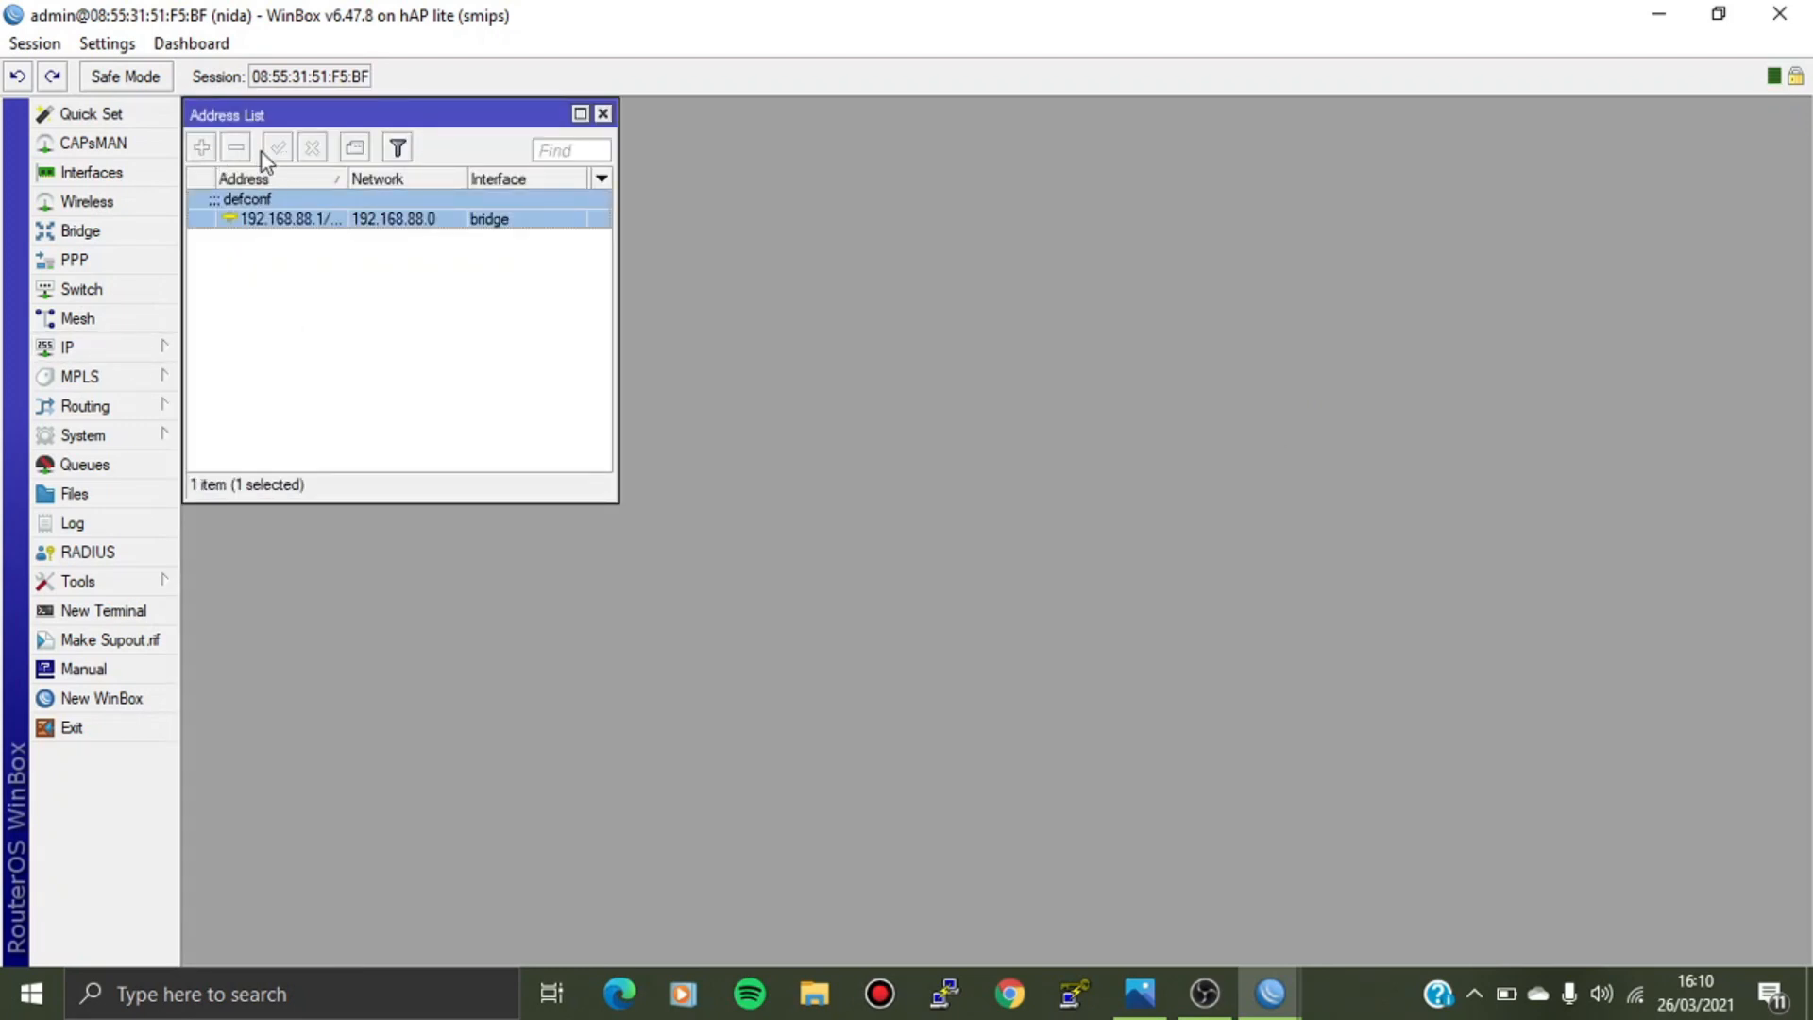
pyautogui.click(603, 115)
pyautogui.click(129, 433)
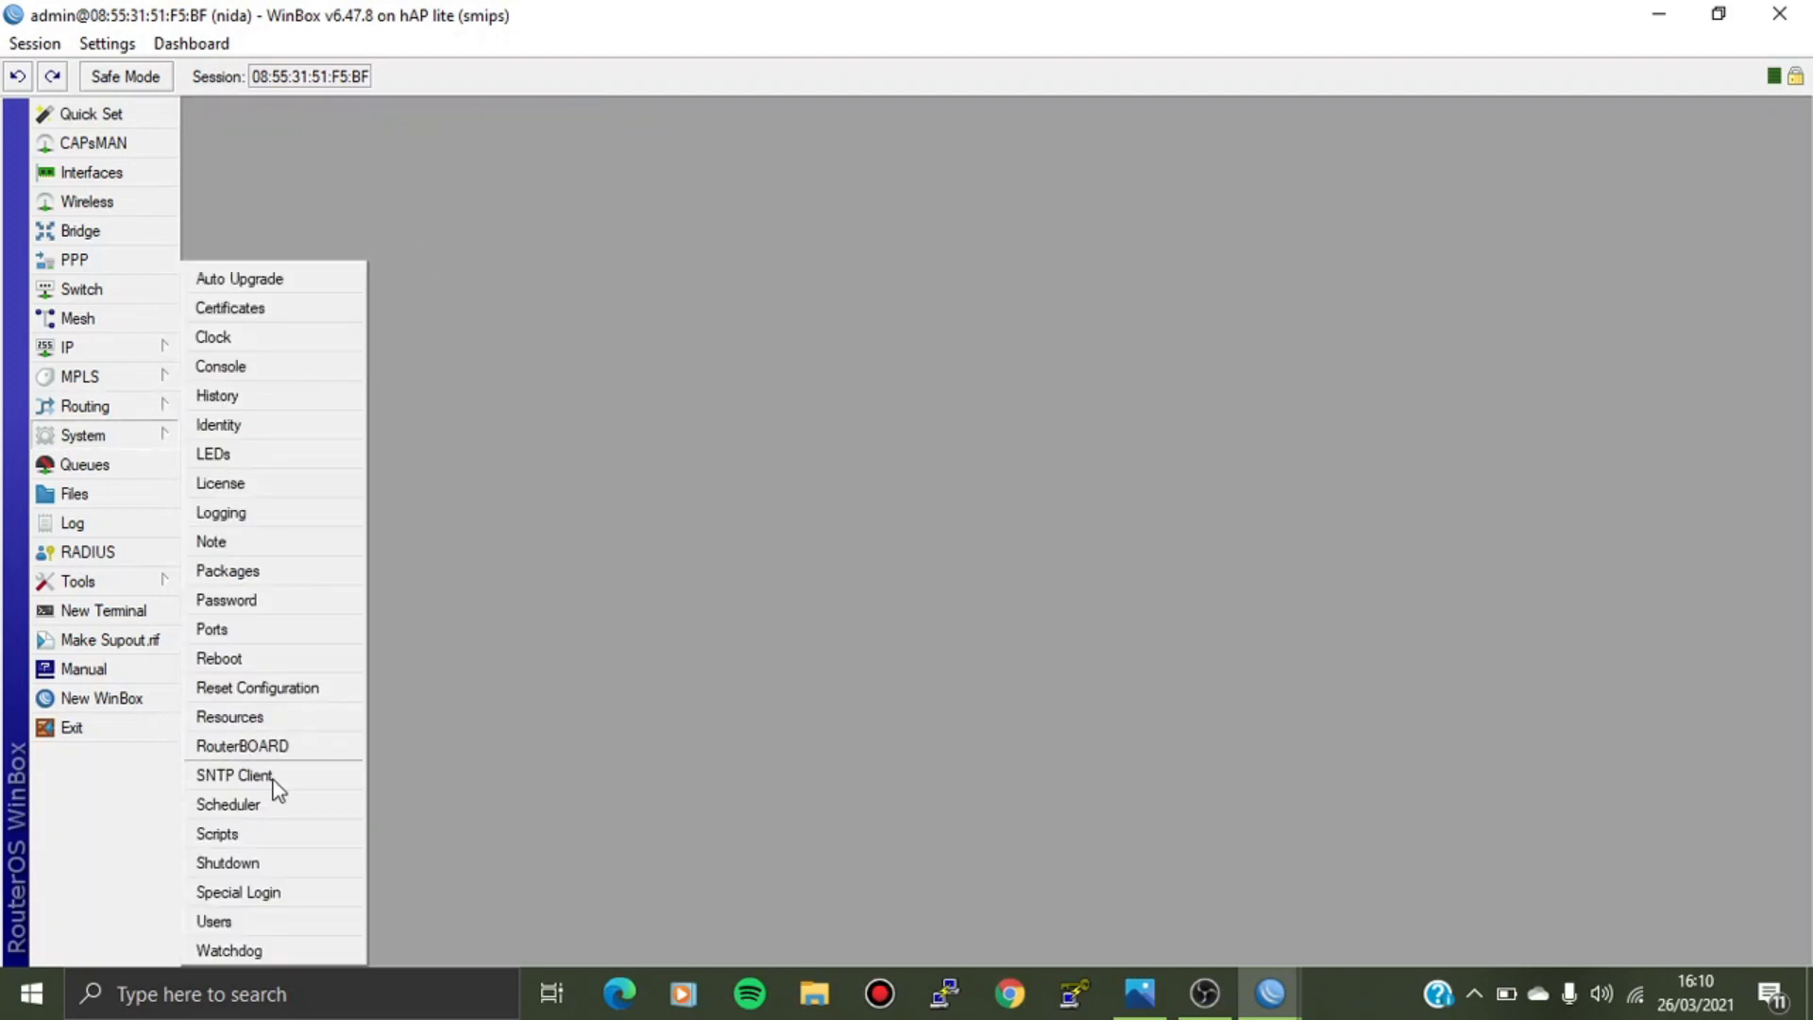
pyautogui.click(233, 919)
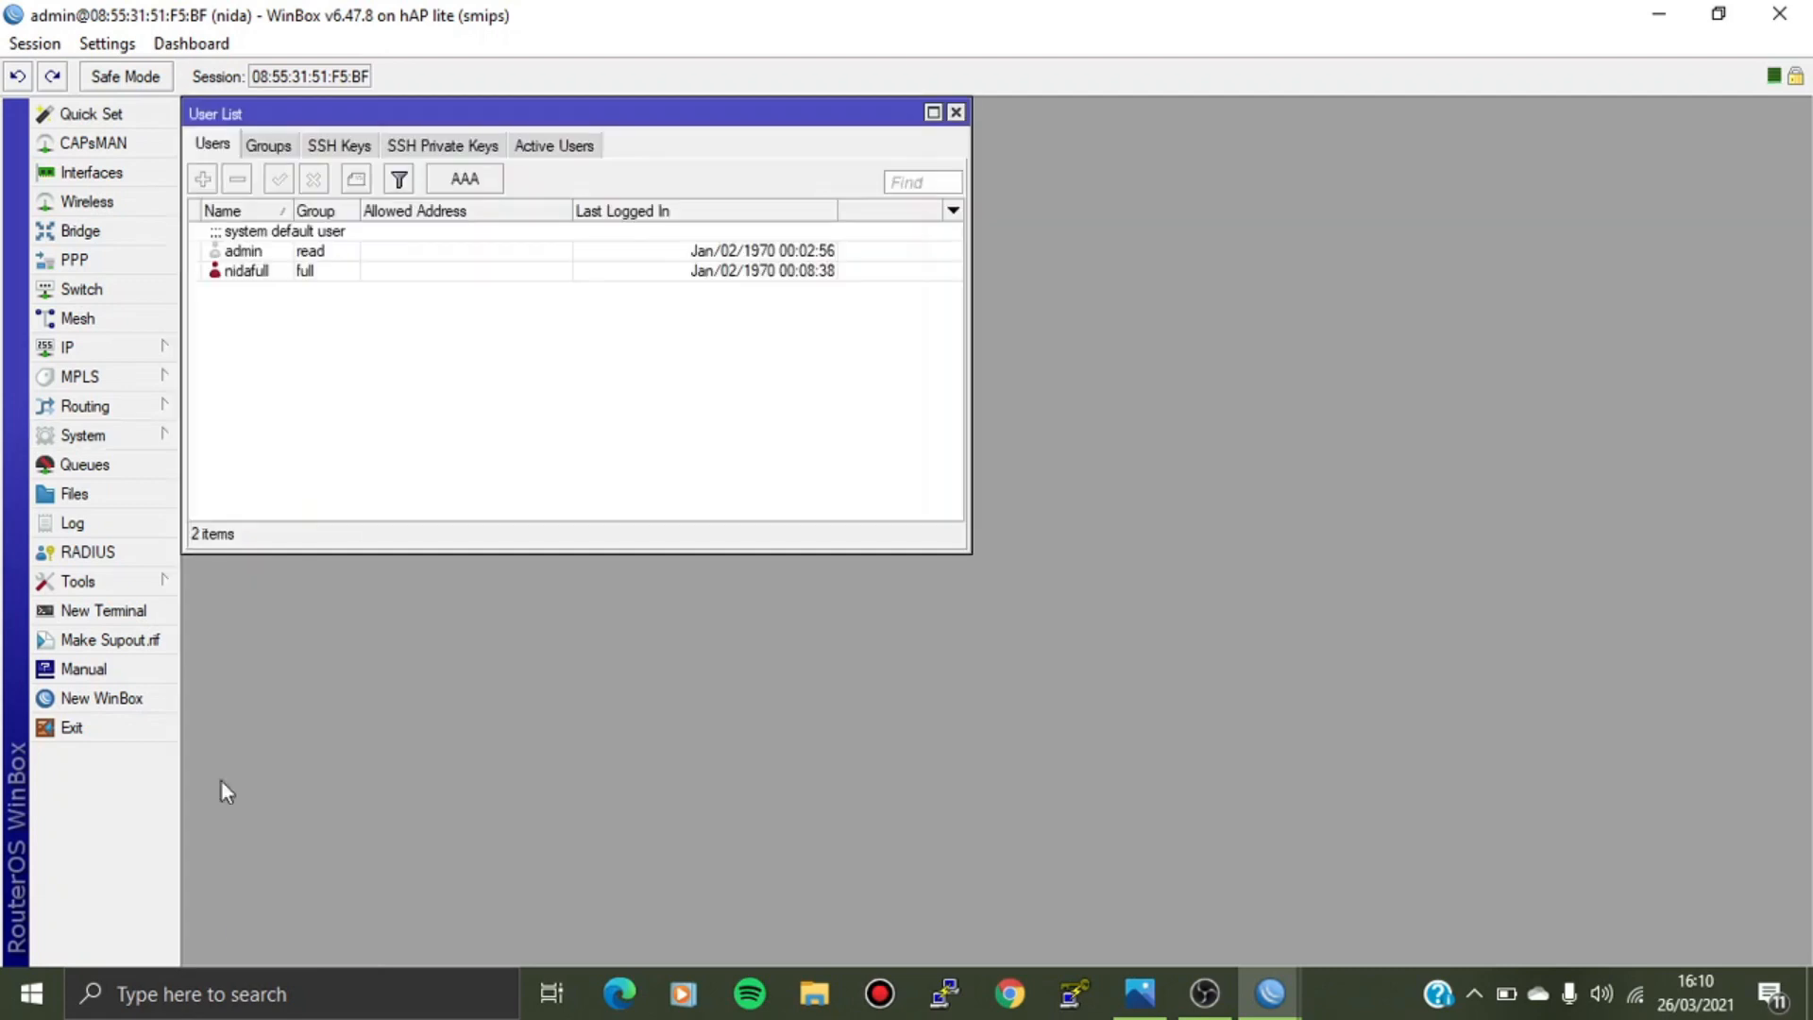
pyautogui.click(244, 253)
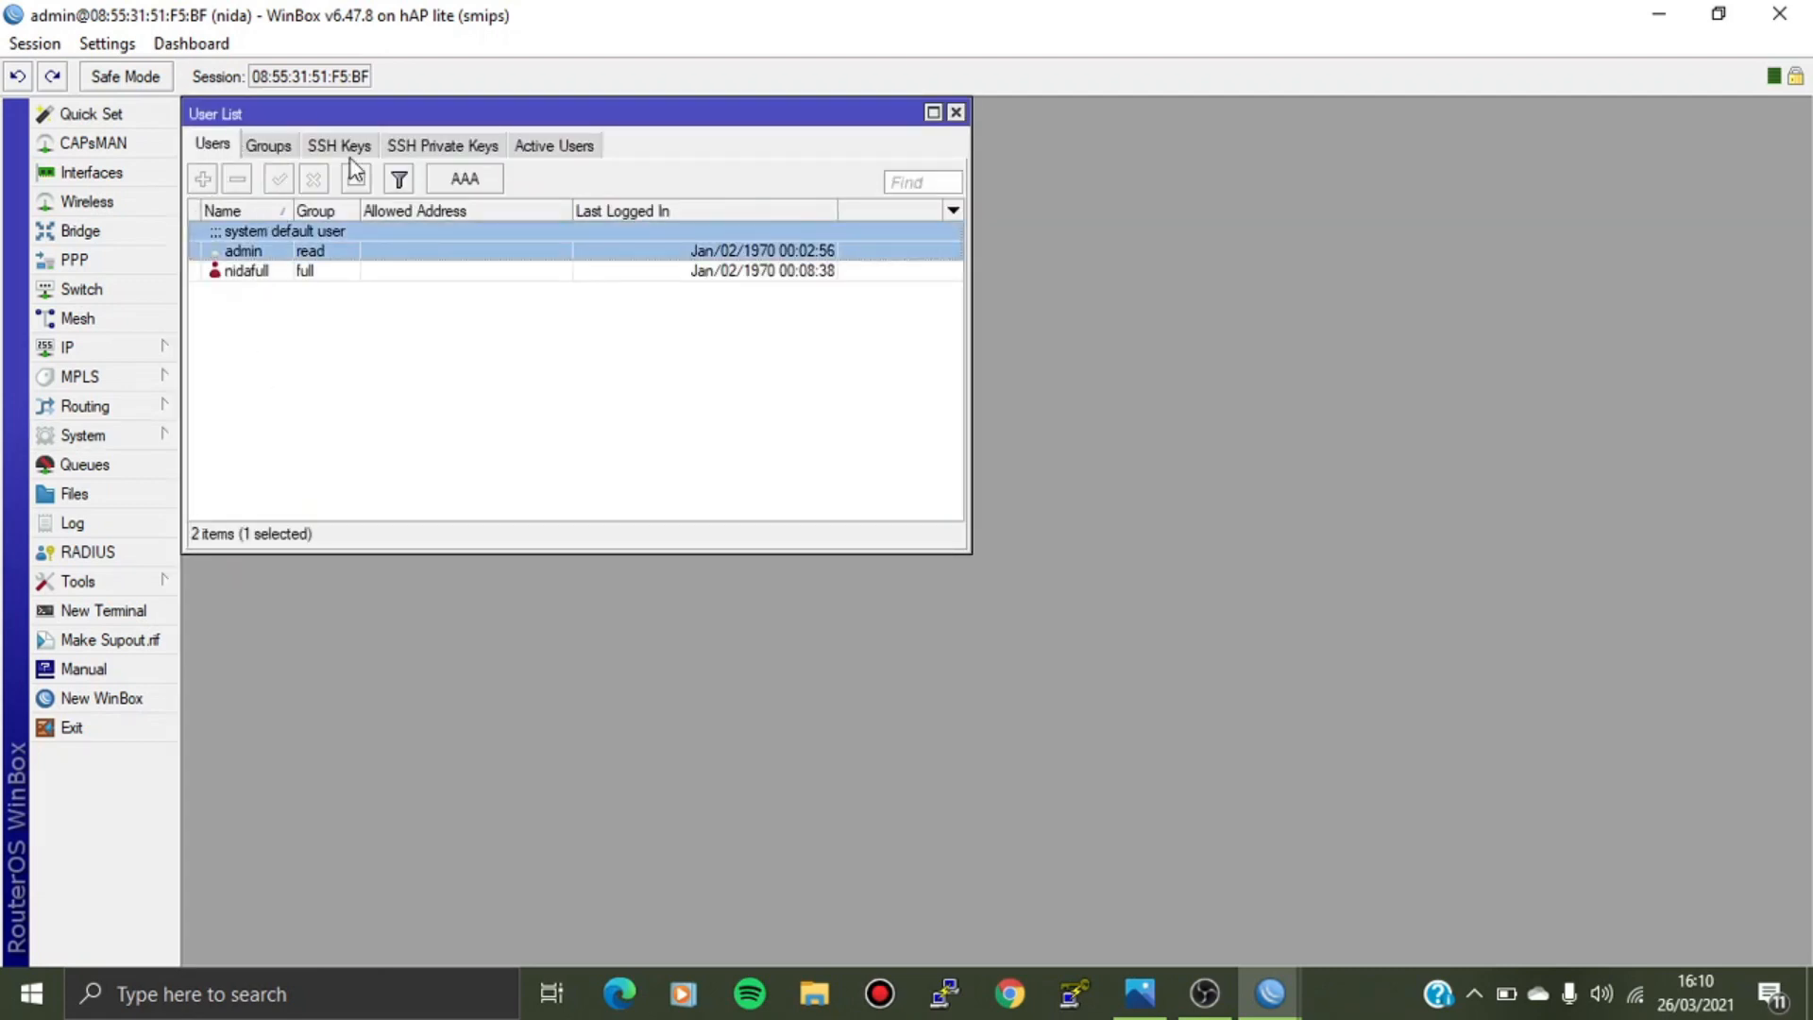
pyautogui.click(957, 113)
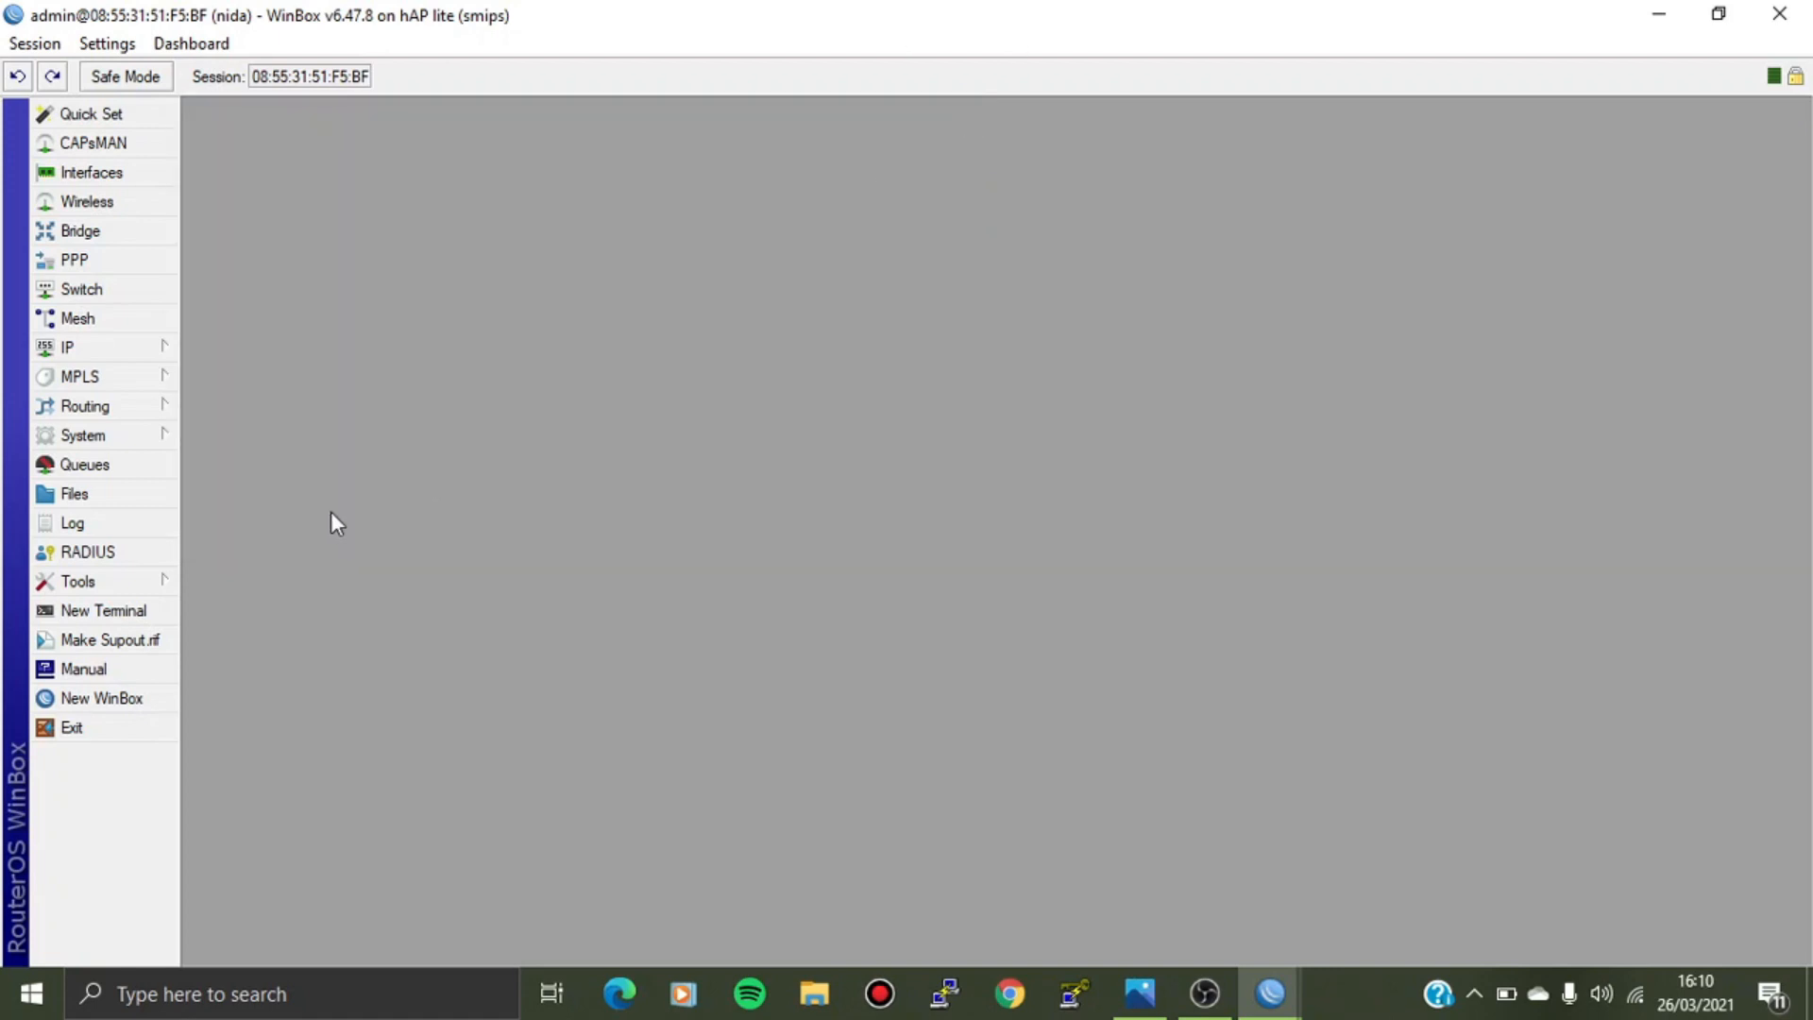
pyautogui.click(135, 699)
# Connect to the neighbor router as the full-group user with its password instead of admin.
pyautogui.click(99, 395)
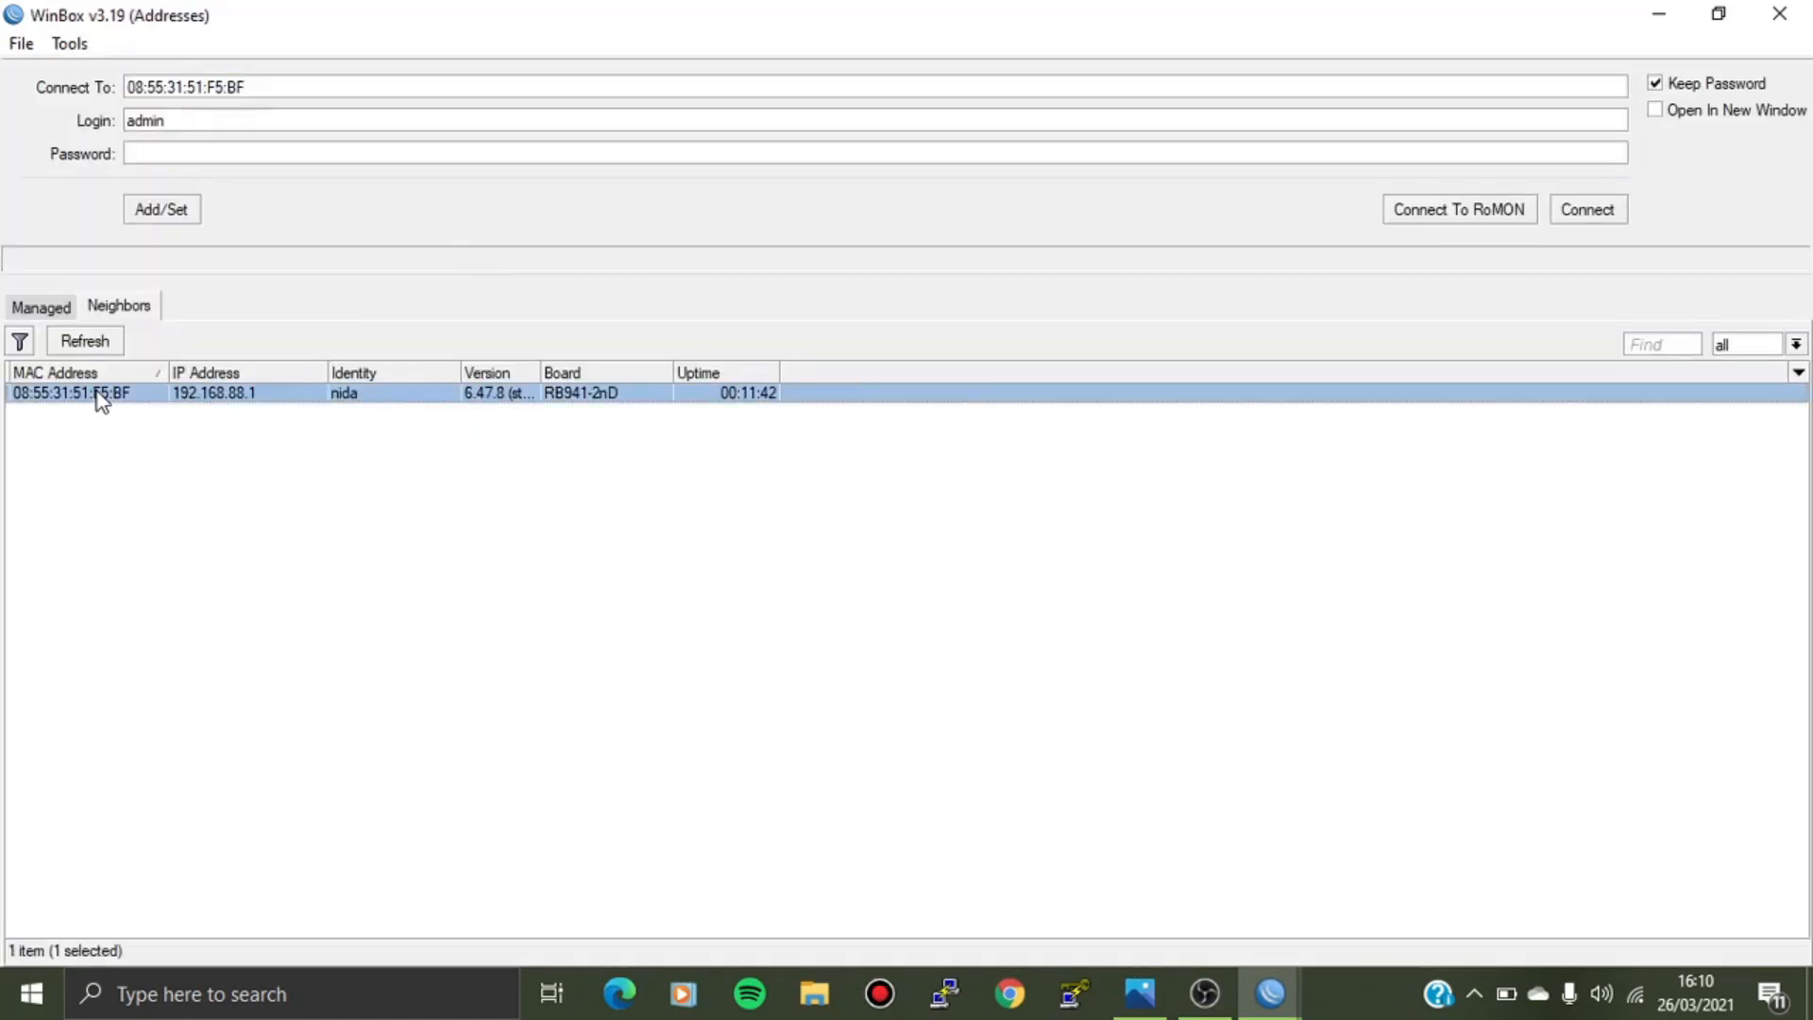
pyautogui.press('BackSpace')
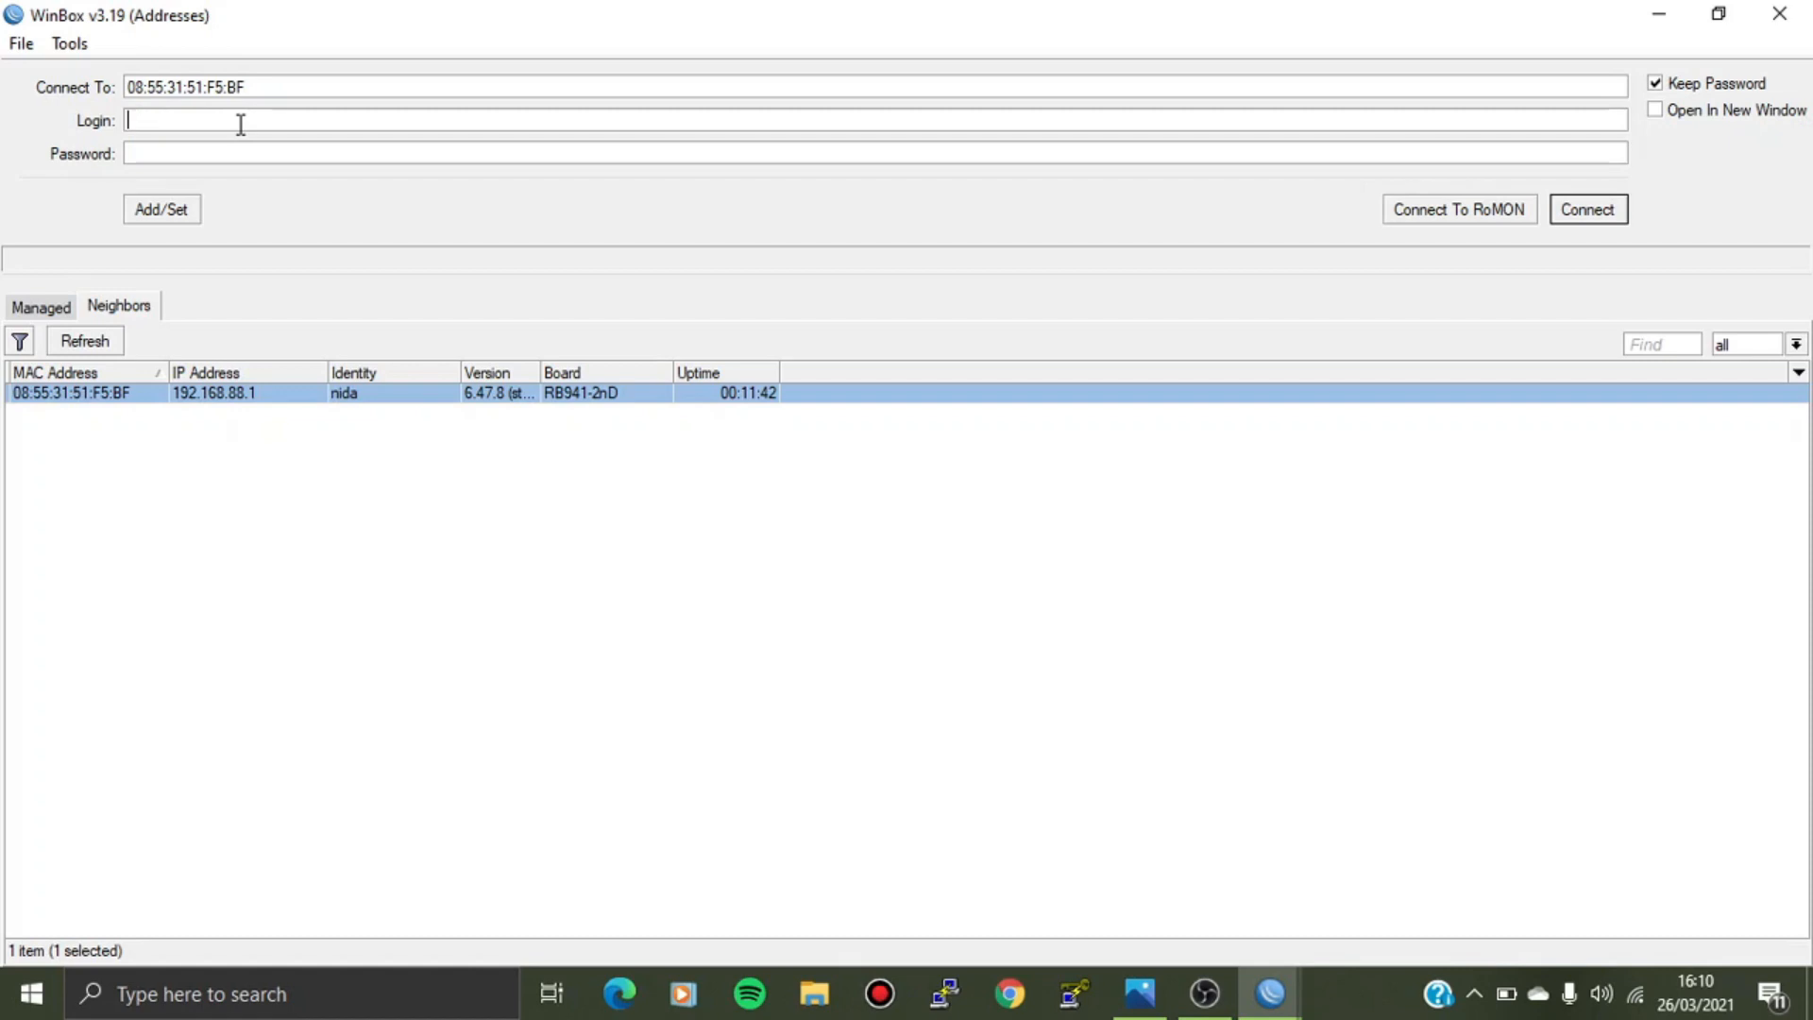
pyautogui.write('nidafull')
pyautogui.click(210, 146)
pyautogui.write('********')
pyautogui.click(1600, 219)
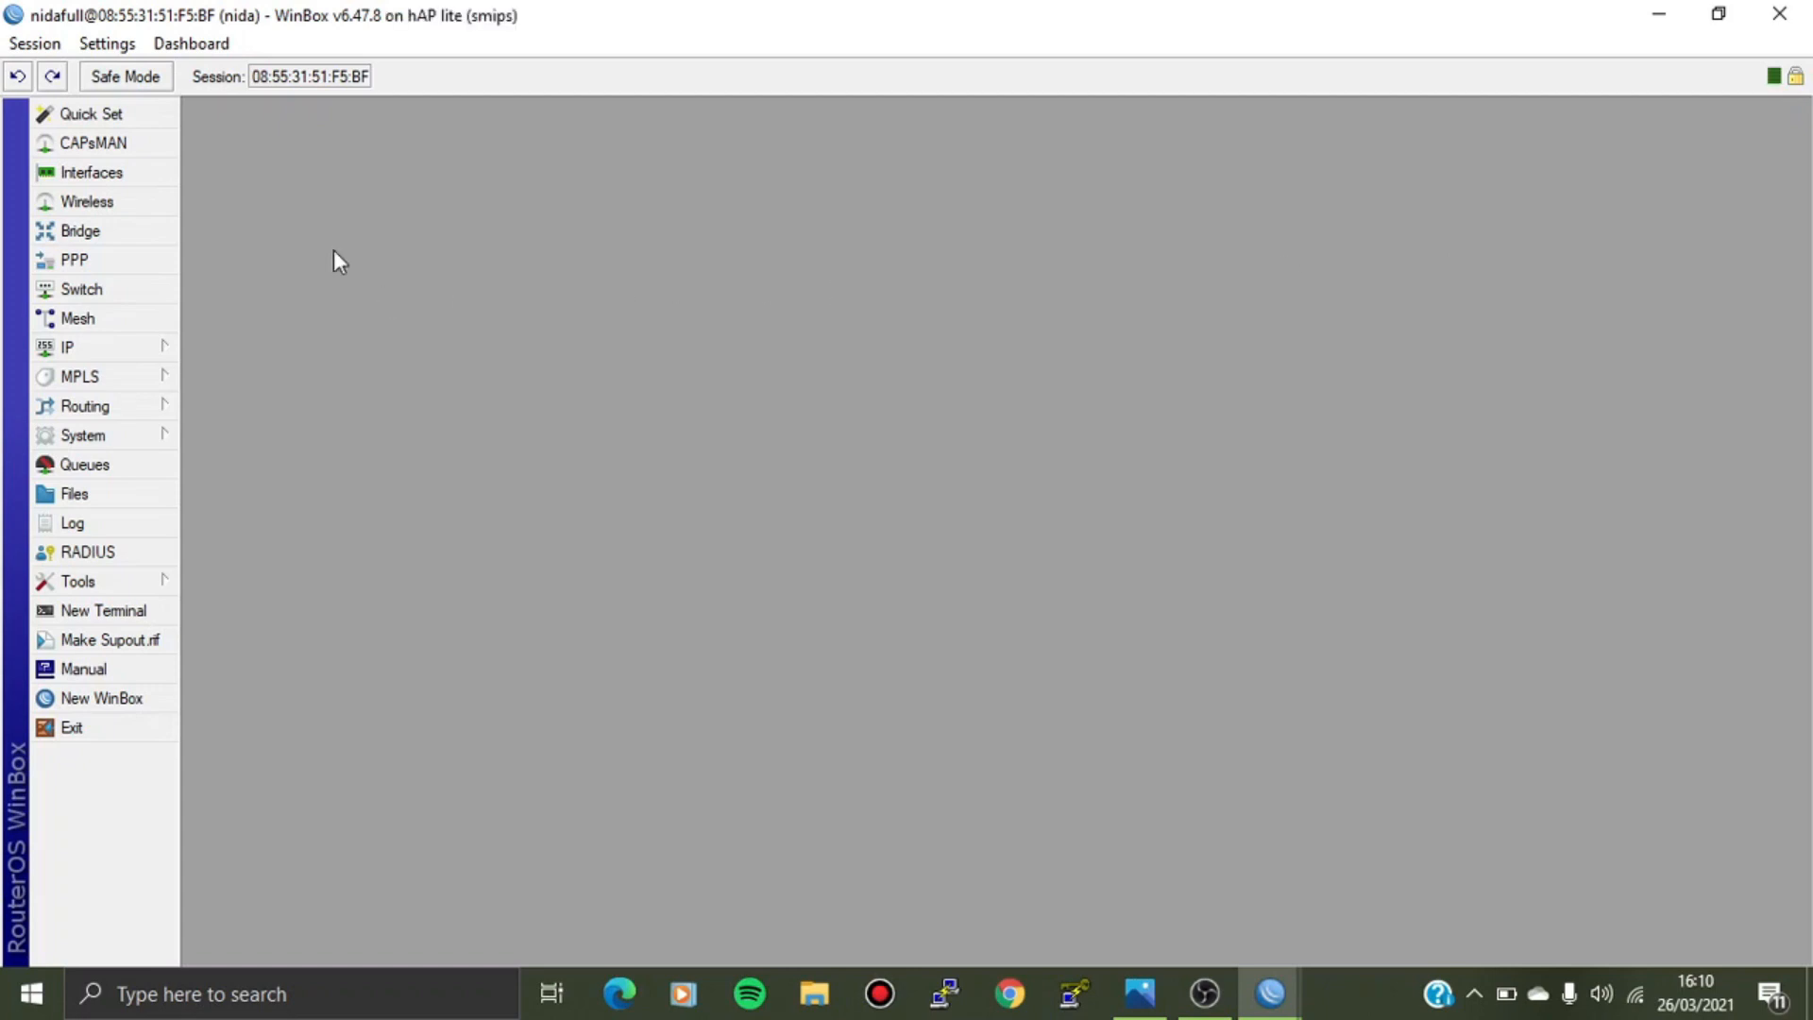
# In a new Terminal, add a write-group user with a password using 'user add group=write'.
pyautogui.click(142, 612)
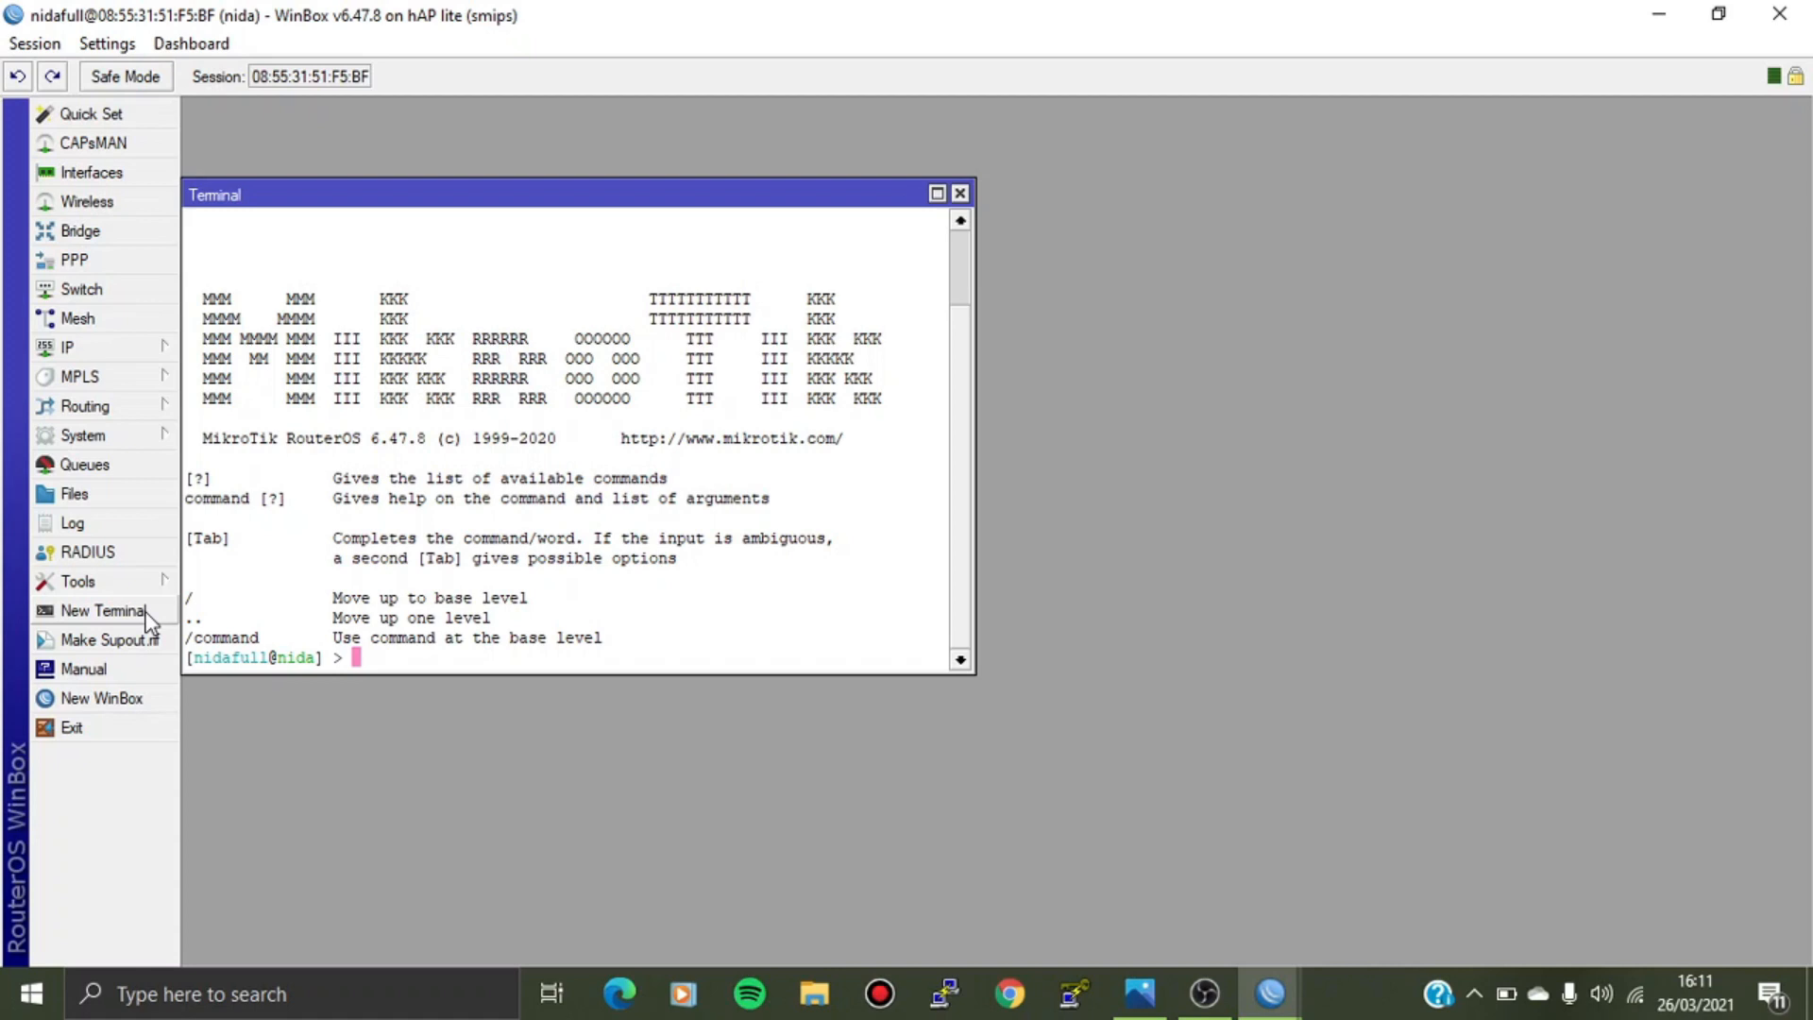
pyautogui.write('user add group=write ')
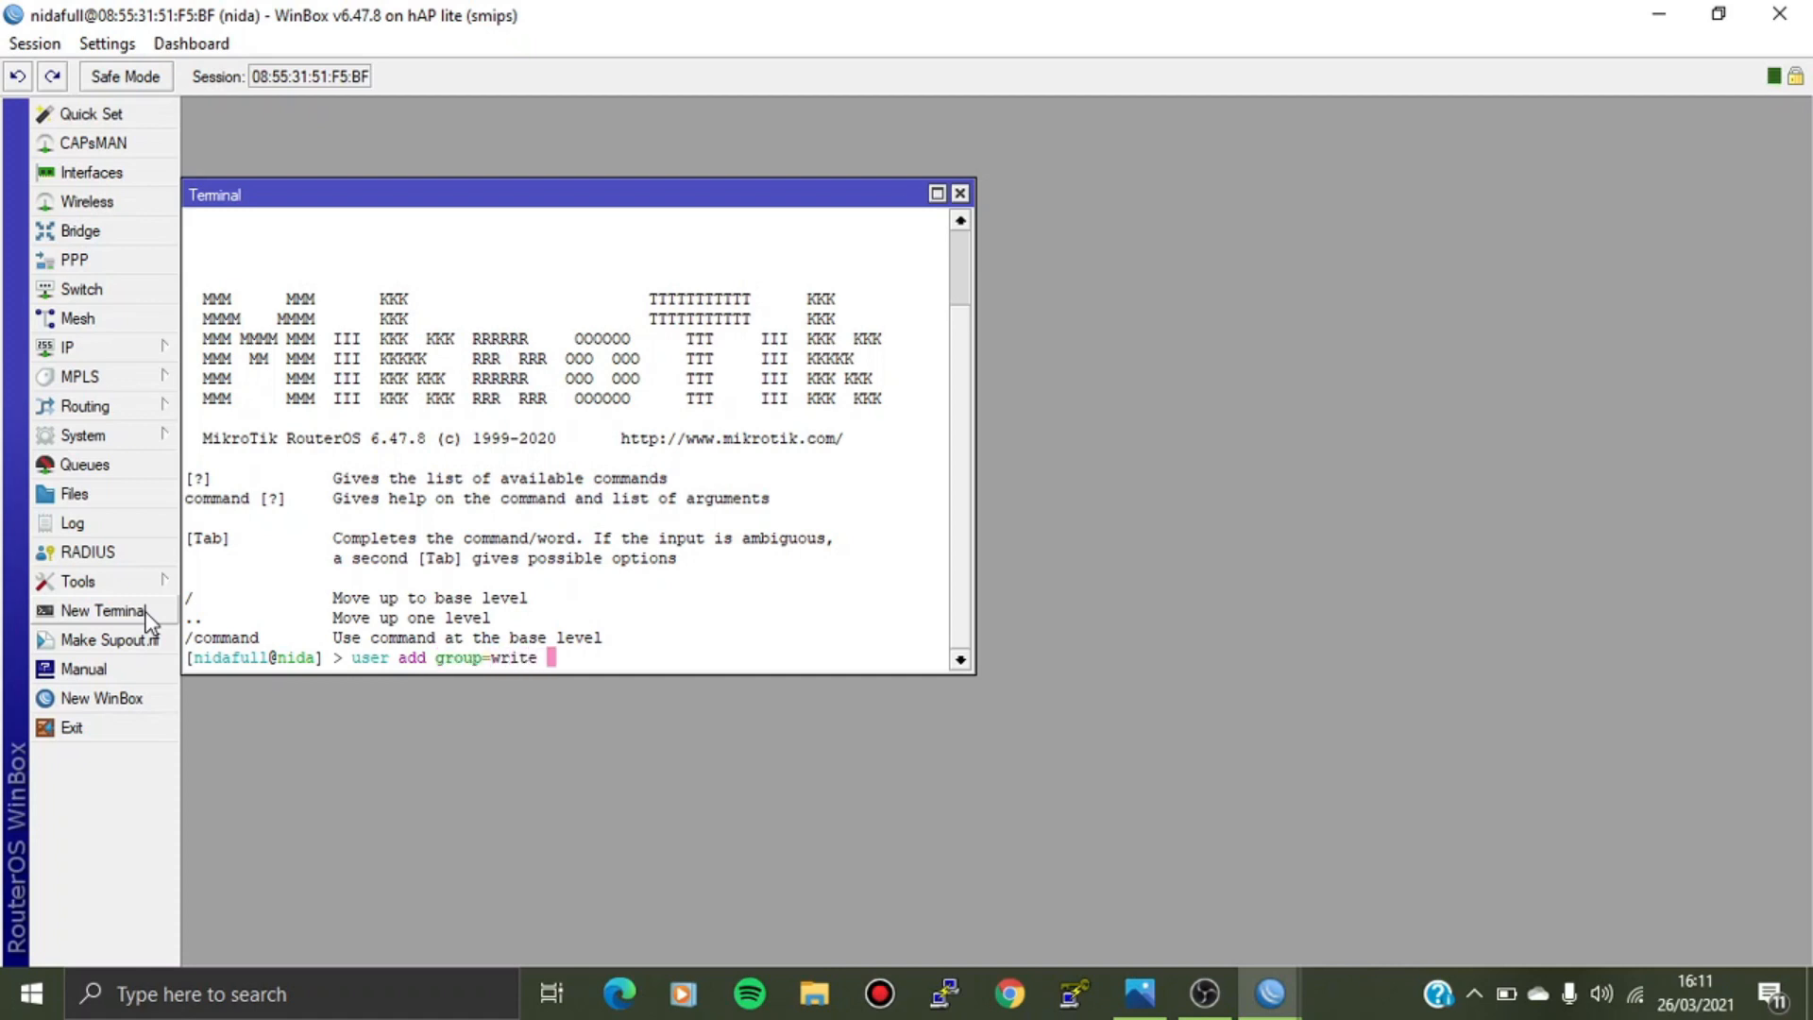
pyautogui.write('name=nidaw')
pyautogui.press('BackSpace')
pyautogui.write('rite pass')
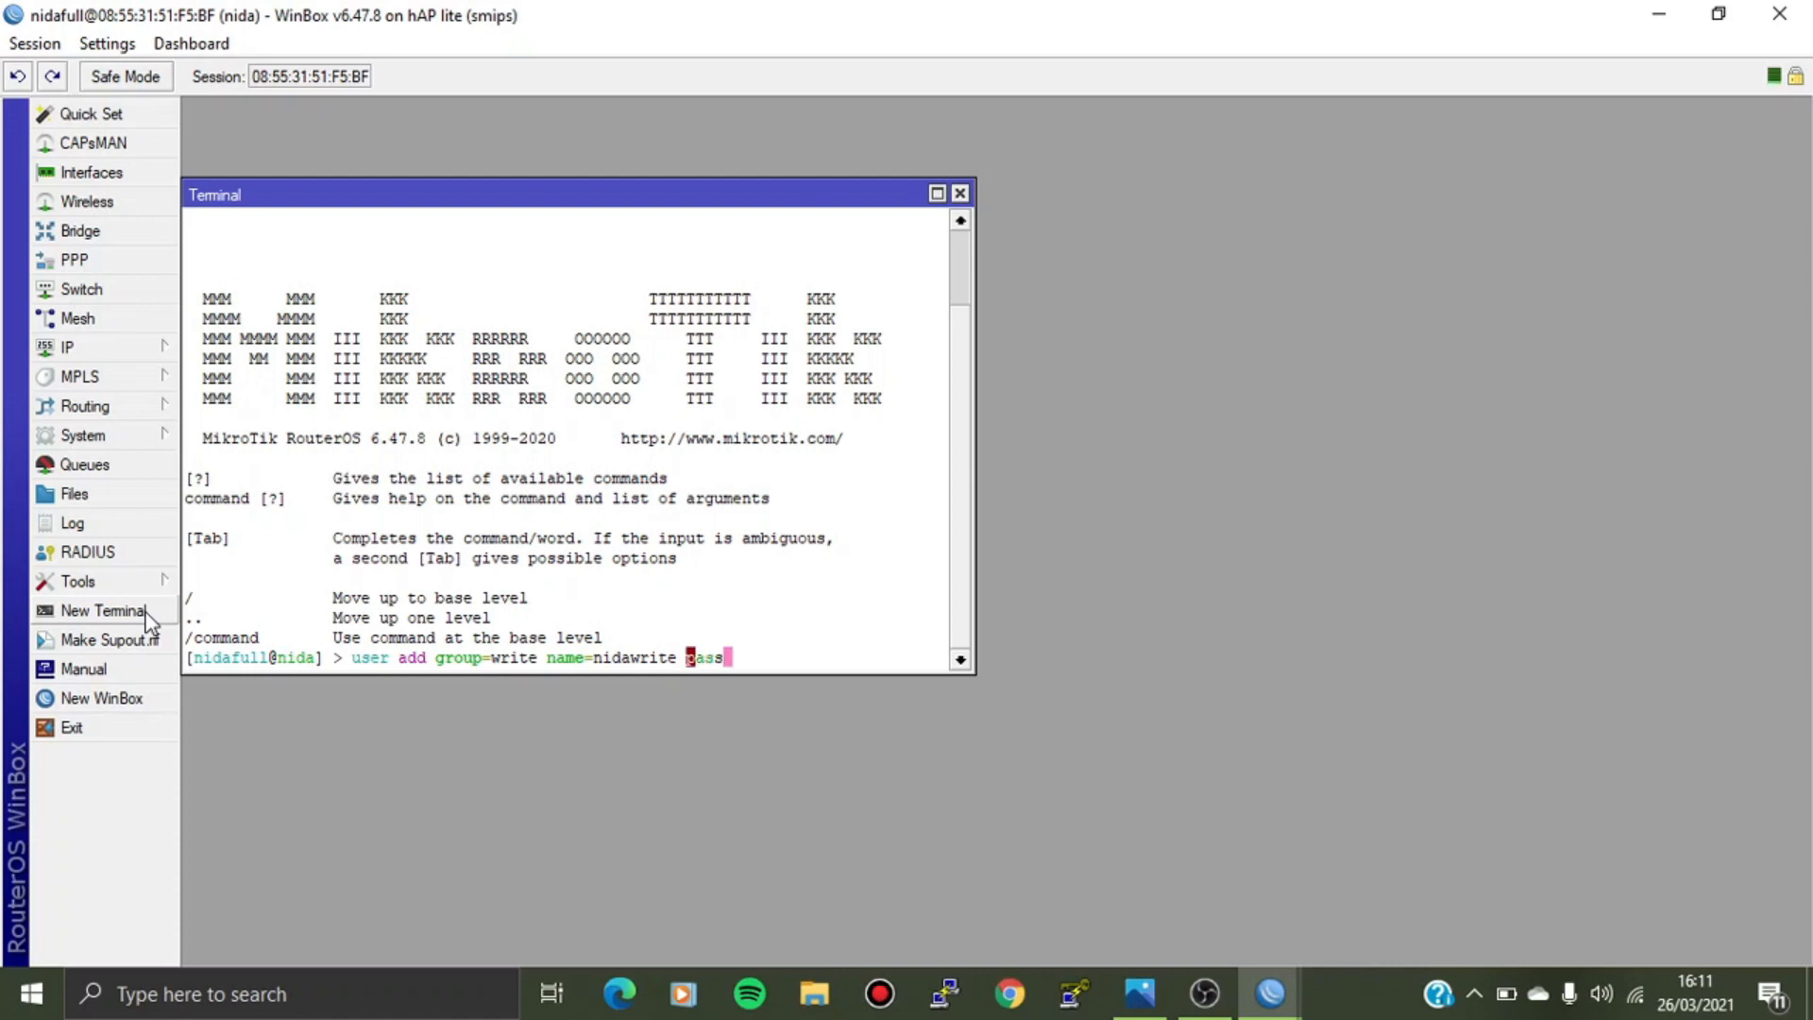
pyautogui.press('Tab')
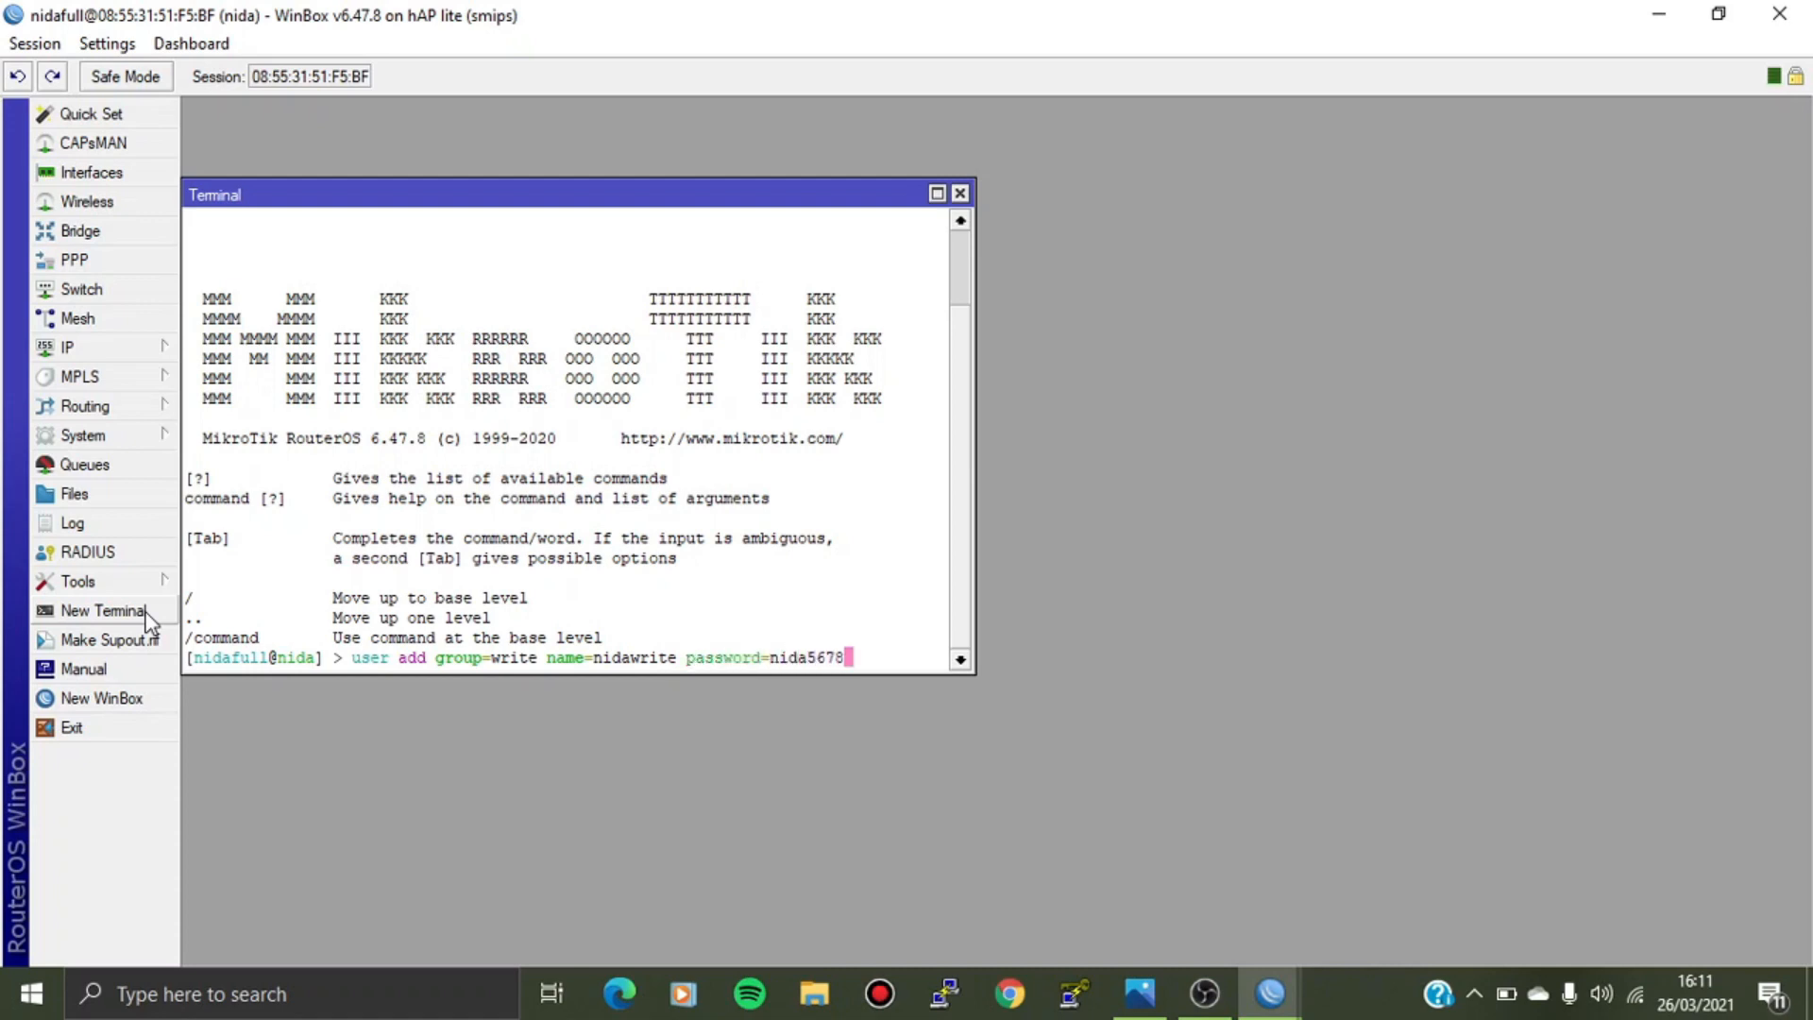
pyautogui.press('Return')
# Print the user list to confirm the write-group user, then close the Terminal.
pyautogui.write('use')
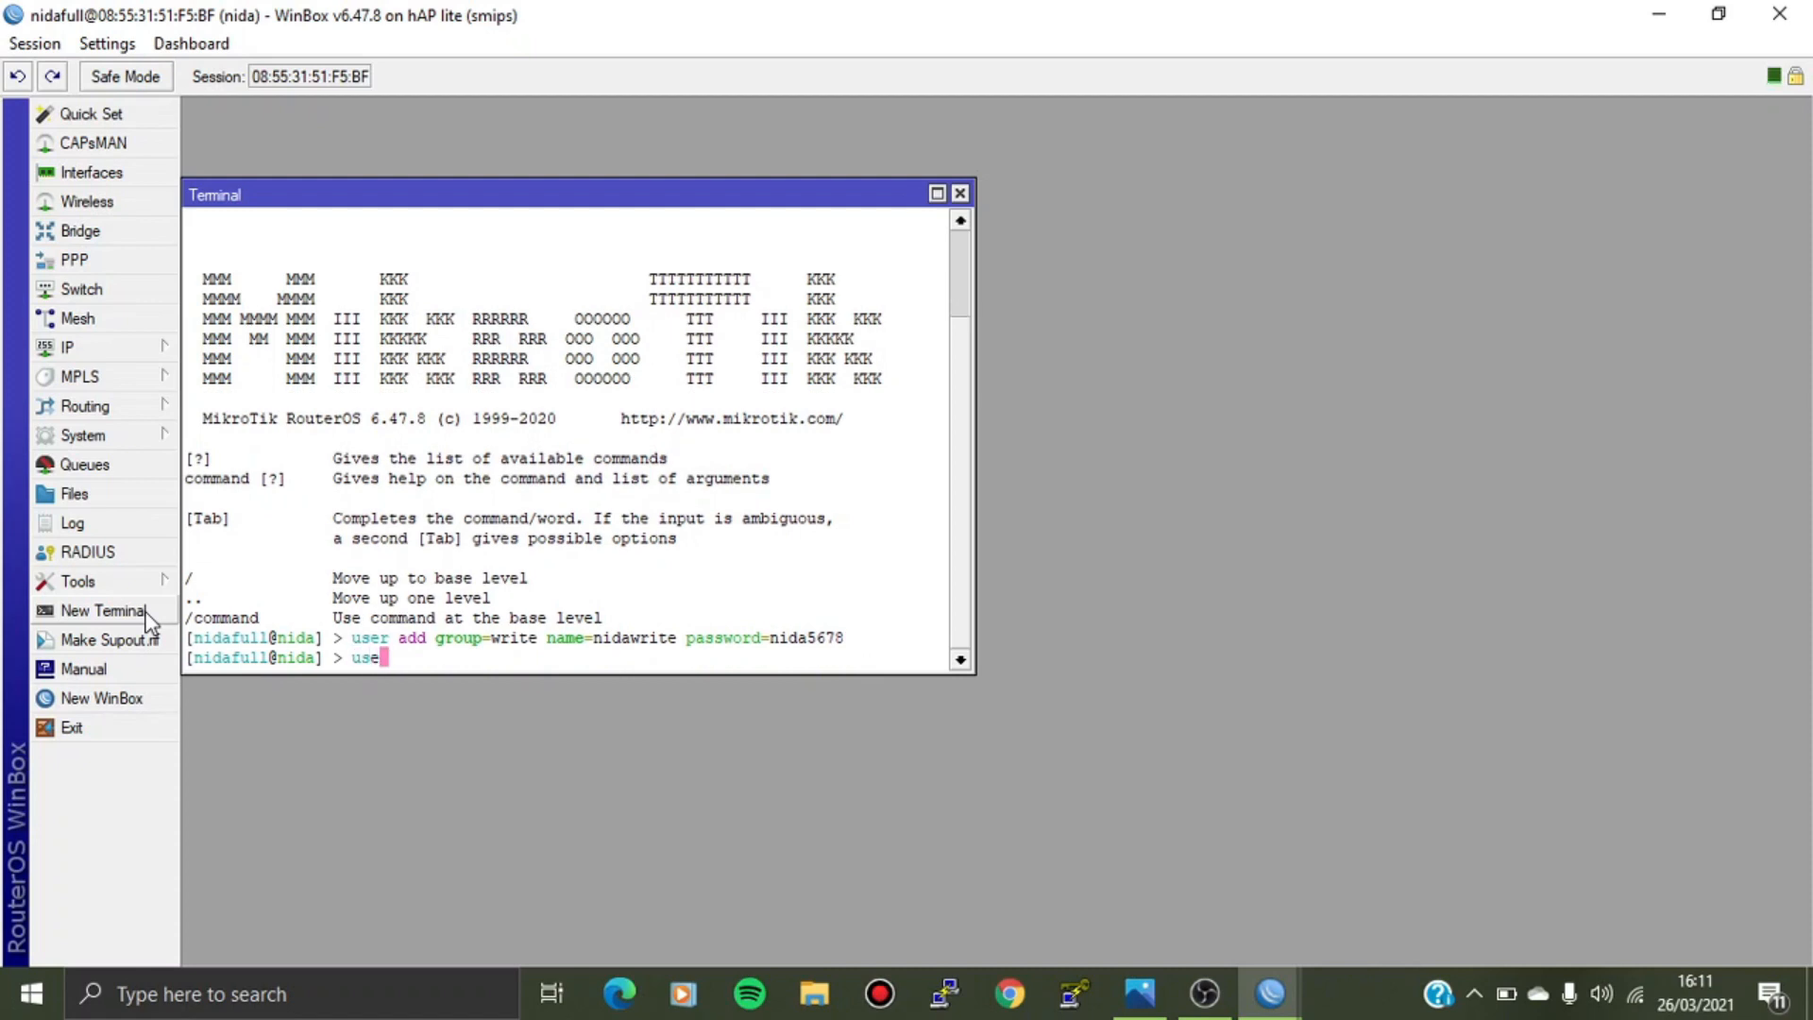
pyautogui.write('r print')
pyautogui.press('Return')
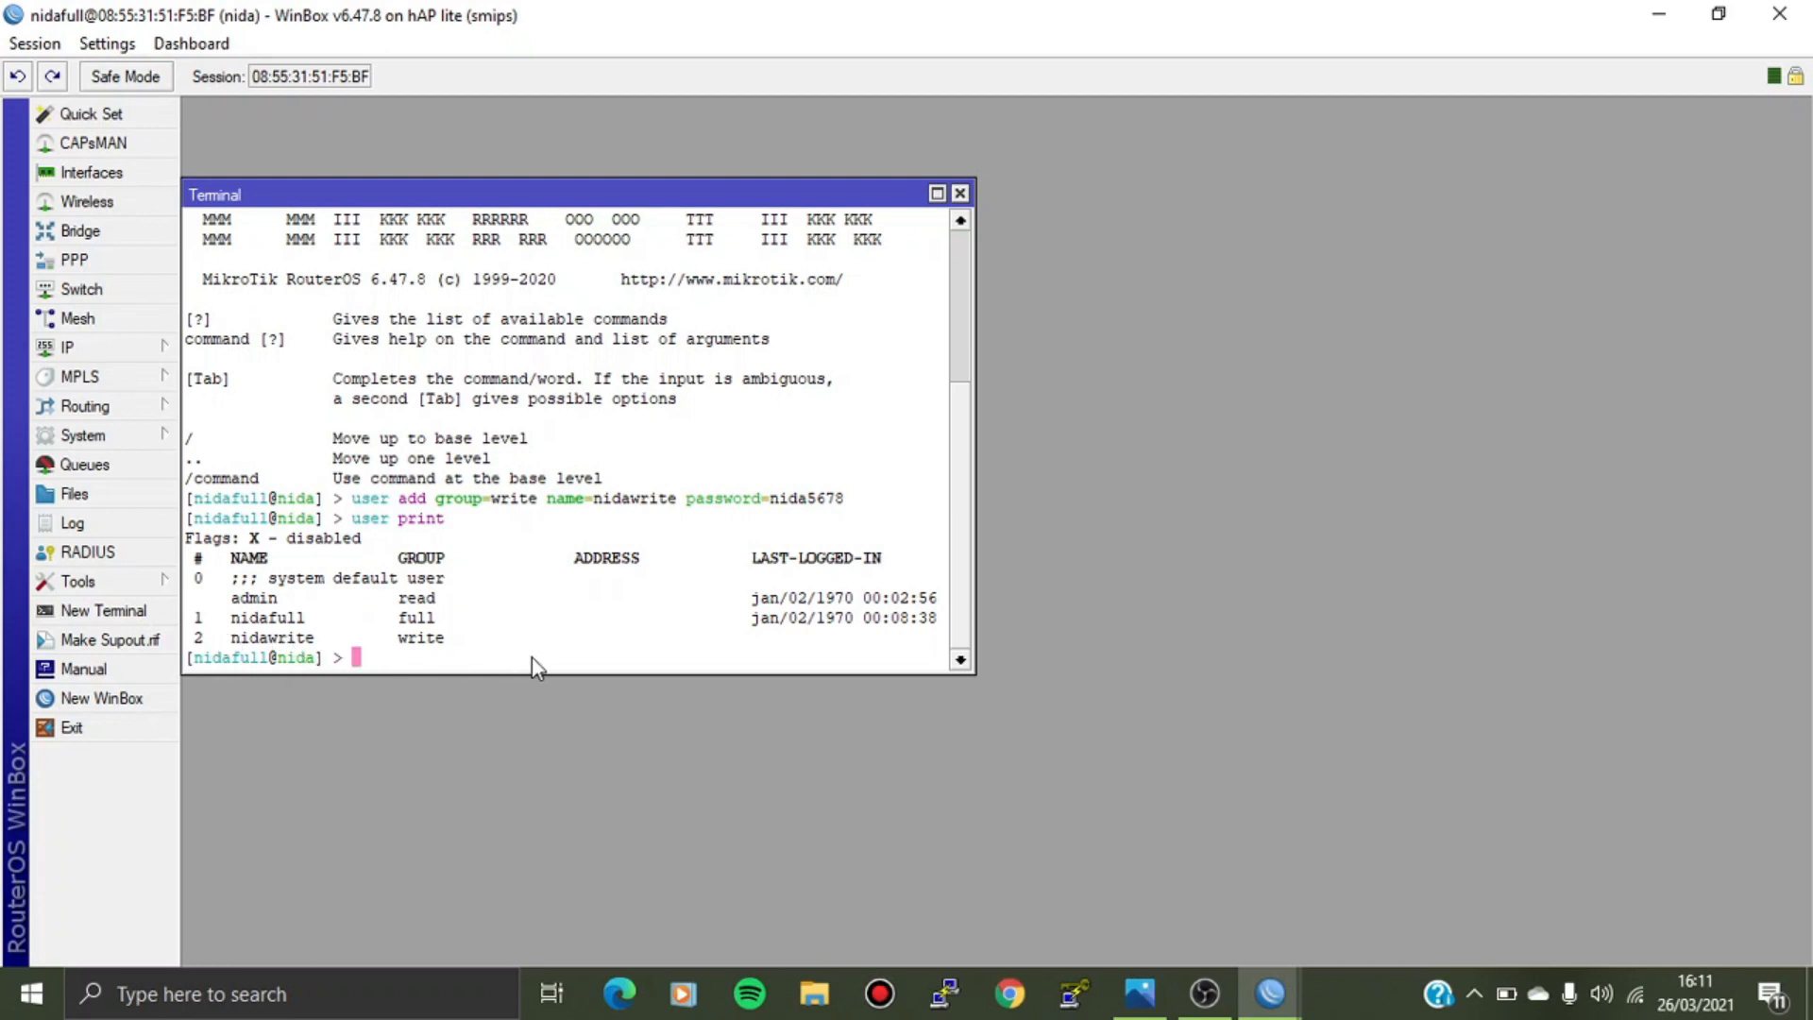
pyautogui.click(960, 193)
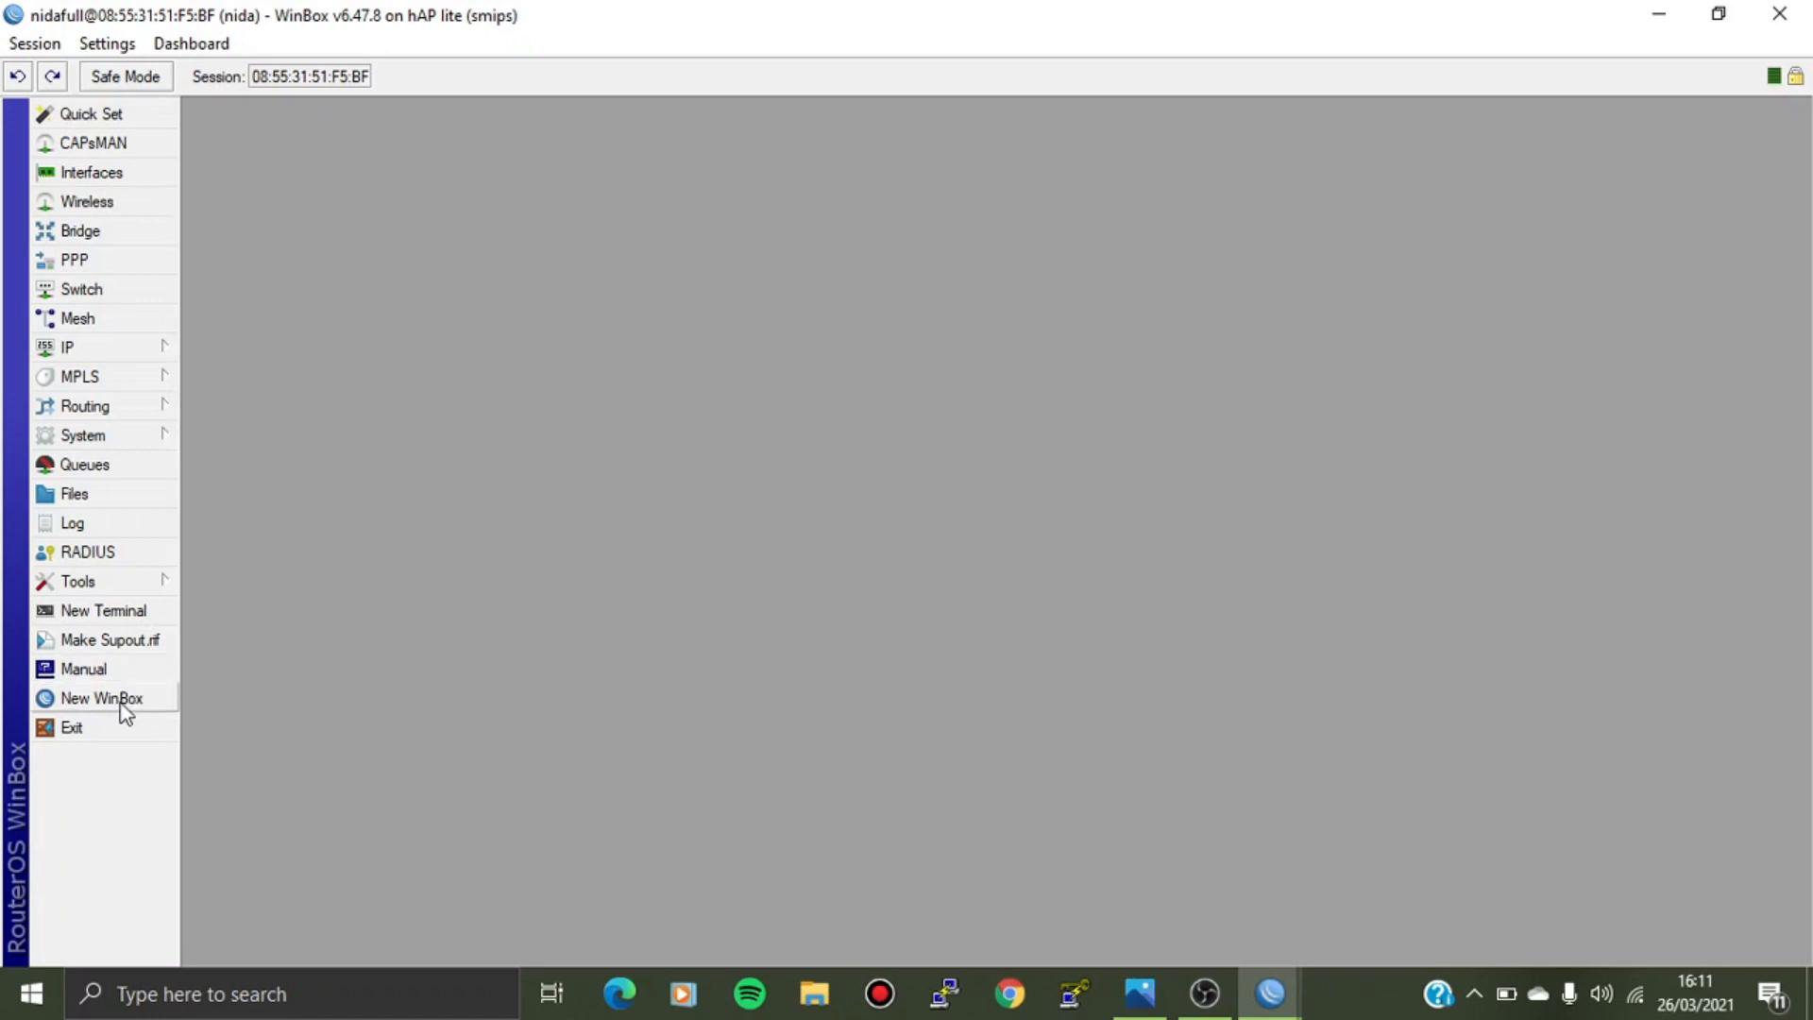
# Connect a new WinBox session to the hAP lite as the write-group user with its password.
pyautogui.click(121, 699)
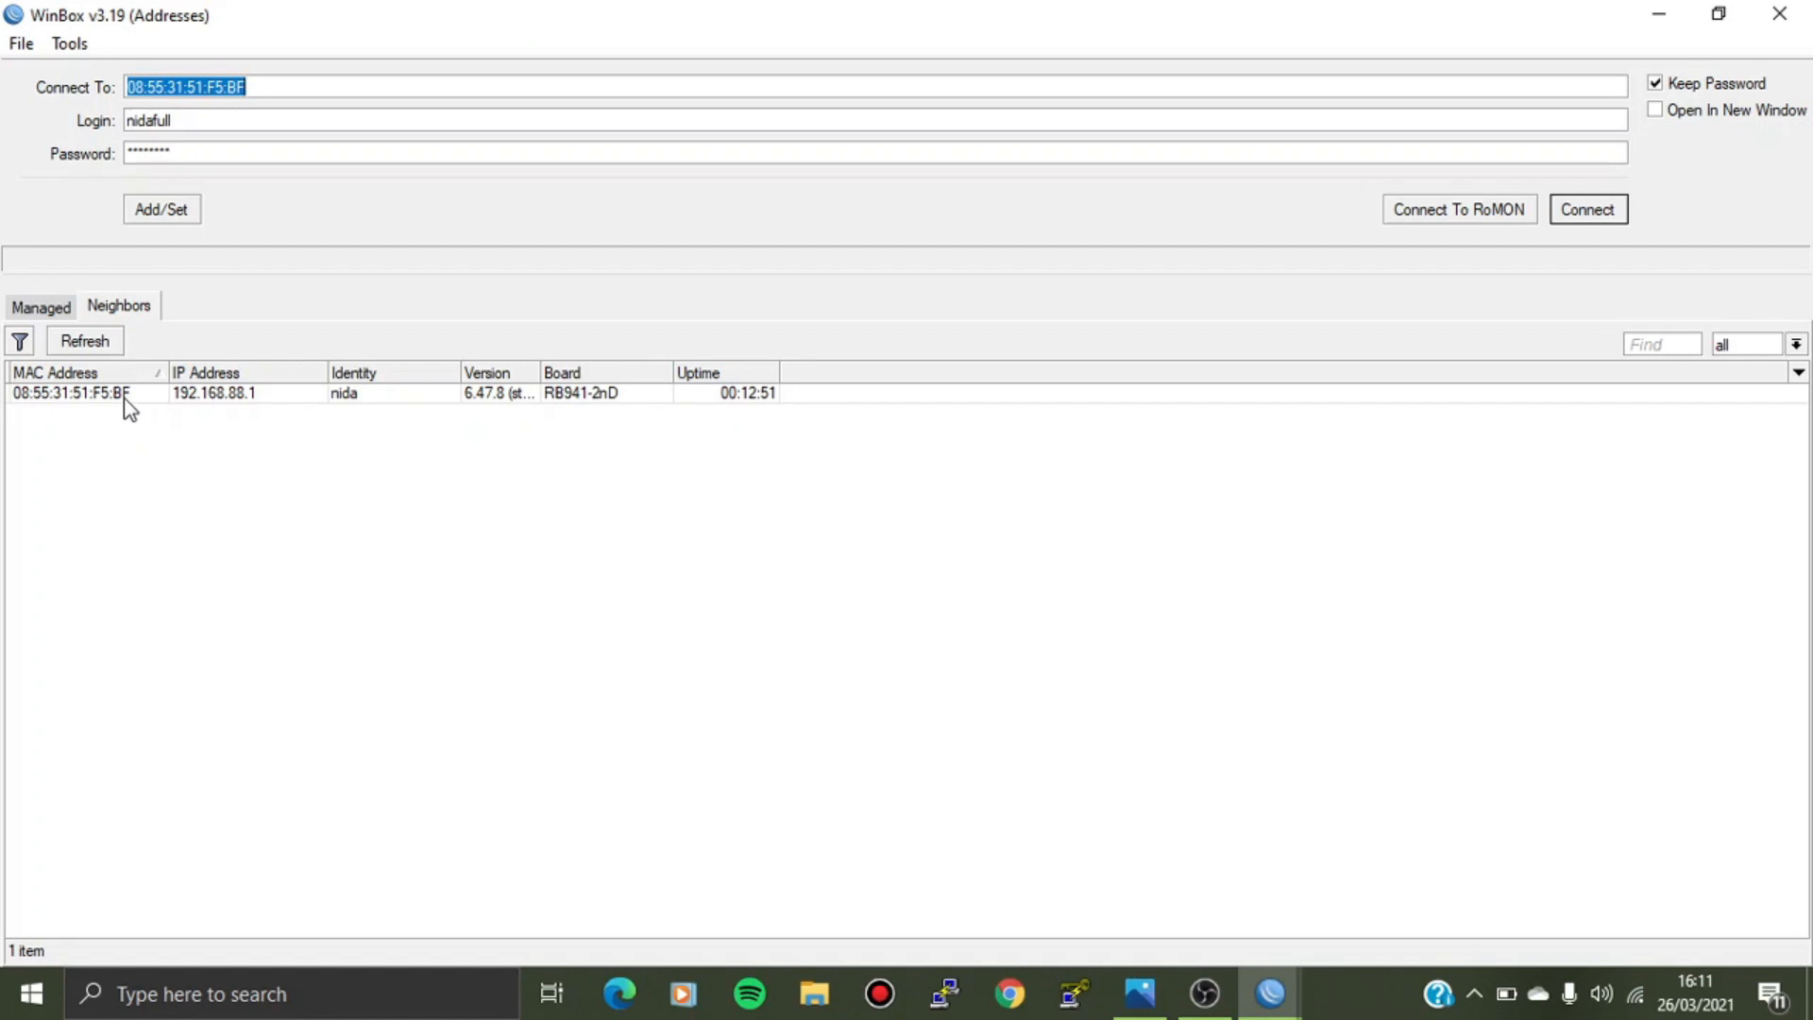
pyautogui.click(127, 397)
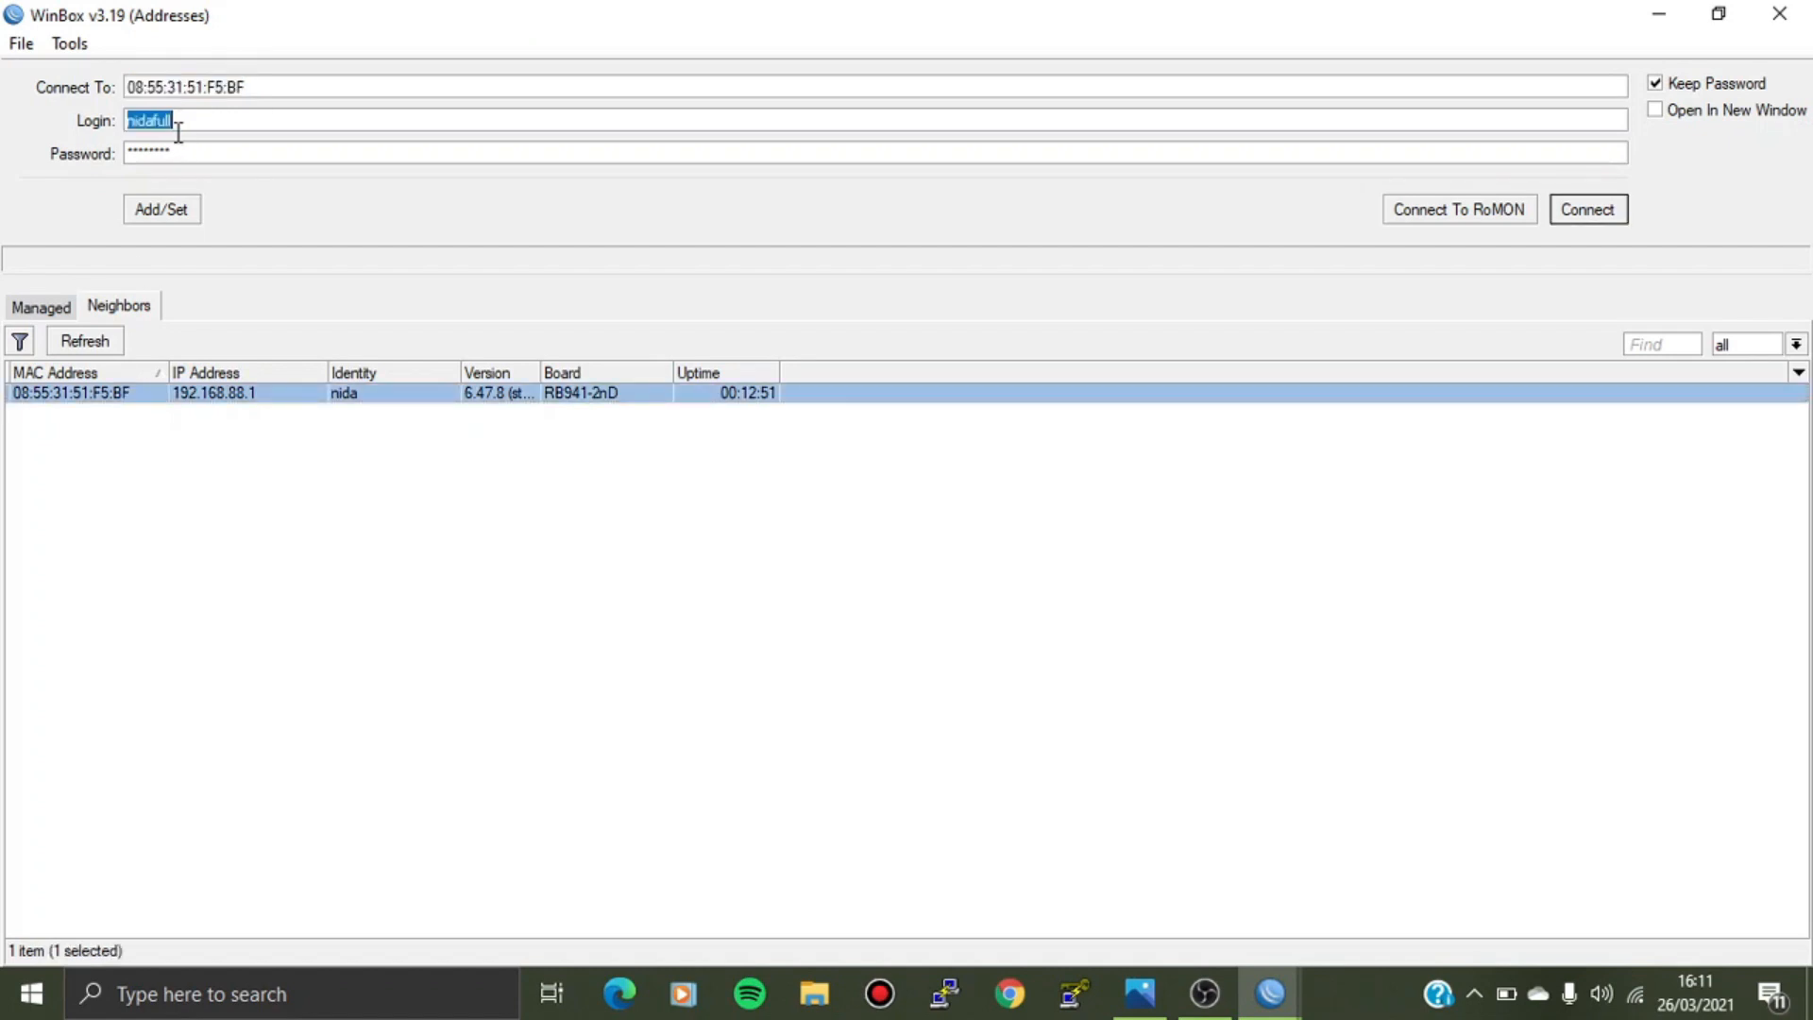
pyautogui.press('BackSpace')
pyautogui.write('nidawrite')
pyautogui.click(178, 152)
pyautogui.press('BackSpace')
pyautogui.press('BackSpace')
pyautogui.press('BackSpace')
pyautogui.press('BackSpace')
pyautogui.press('BackSpace')
pyautogui.press('BackSpace')
pyautogui.press('BackSpace')
pyautogui.press('BackSpace')
pyautogui.press('BackSpace')
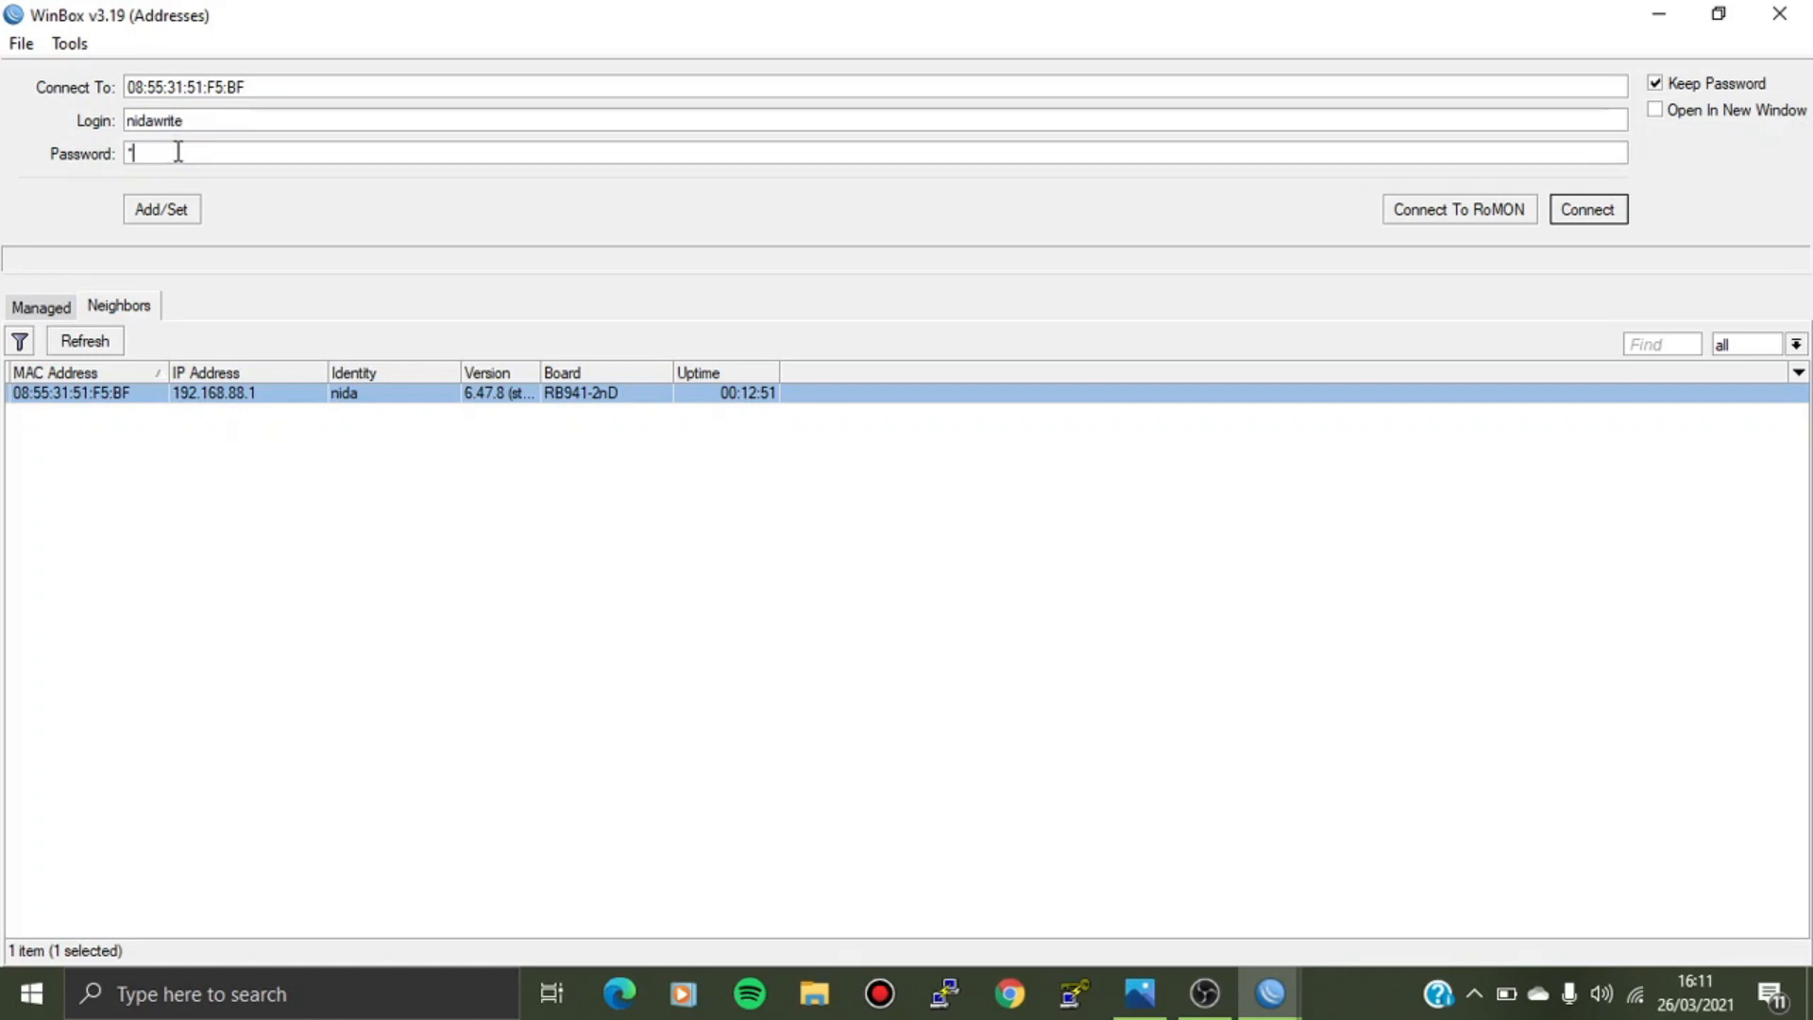
pyautogui.write('****')
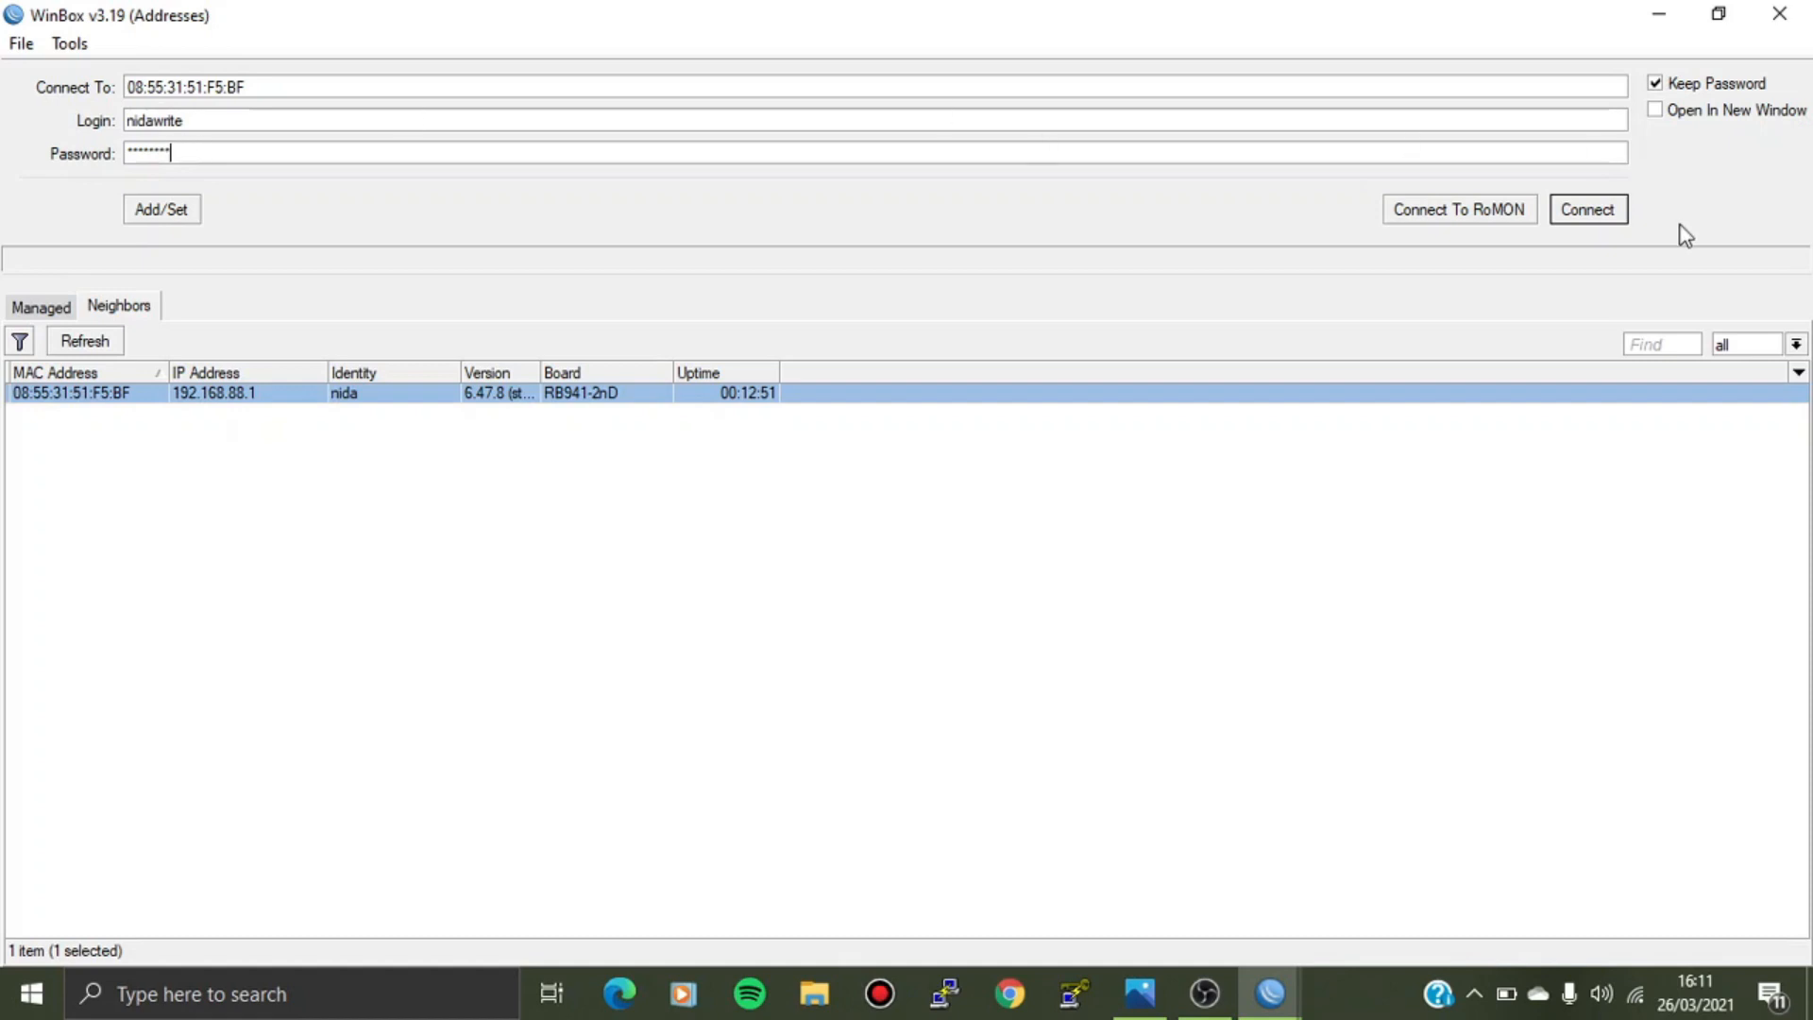
pyautogui.click(1612, 210)
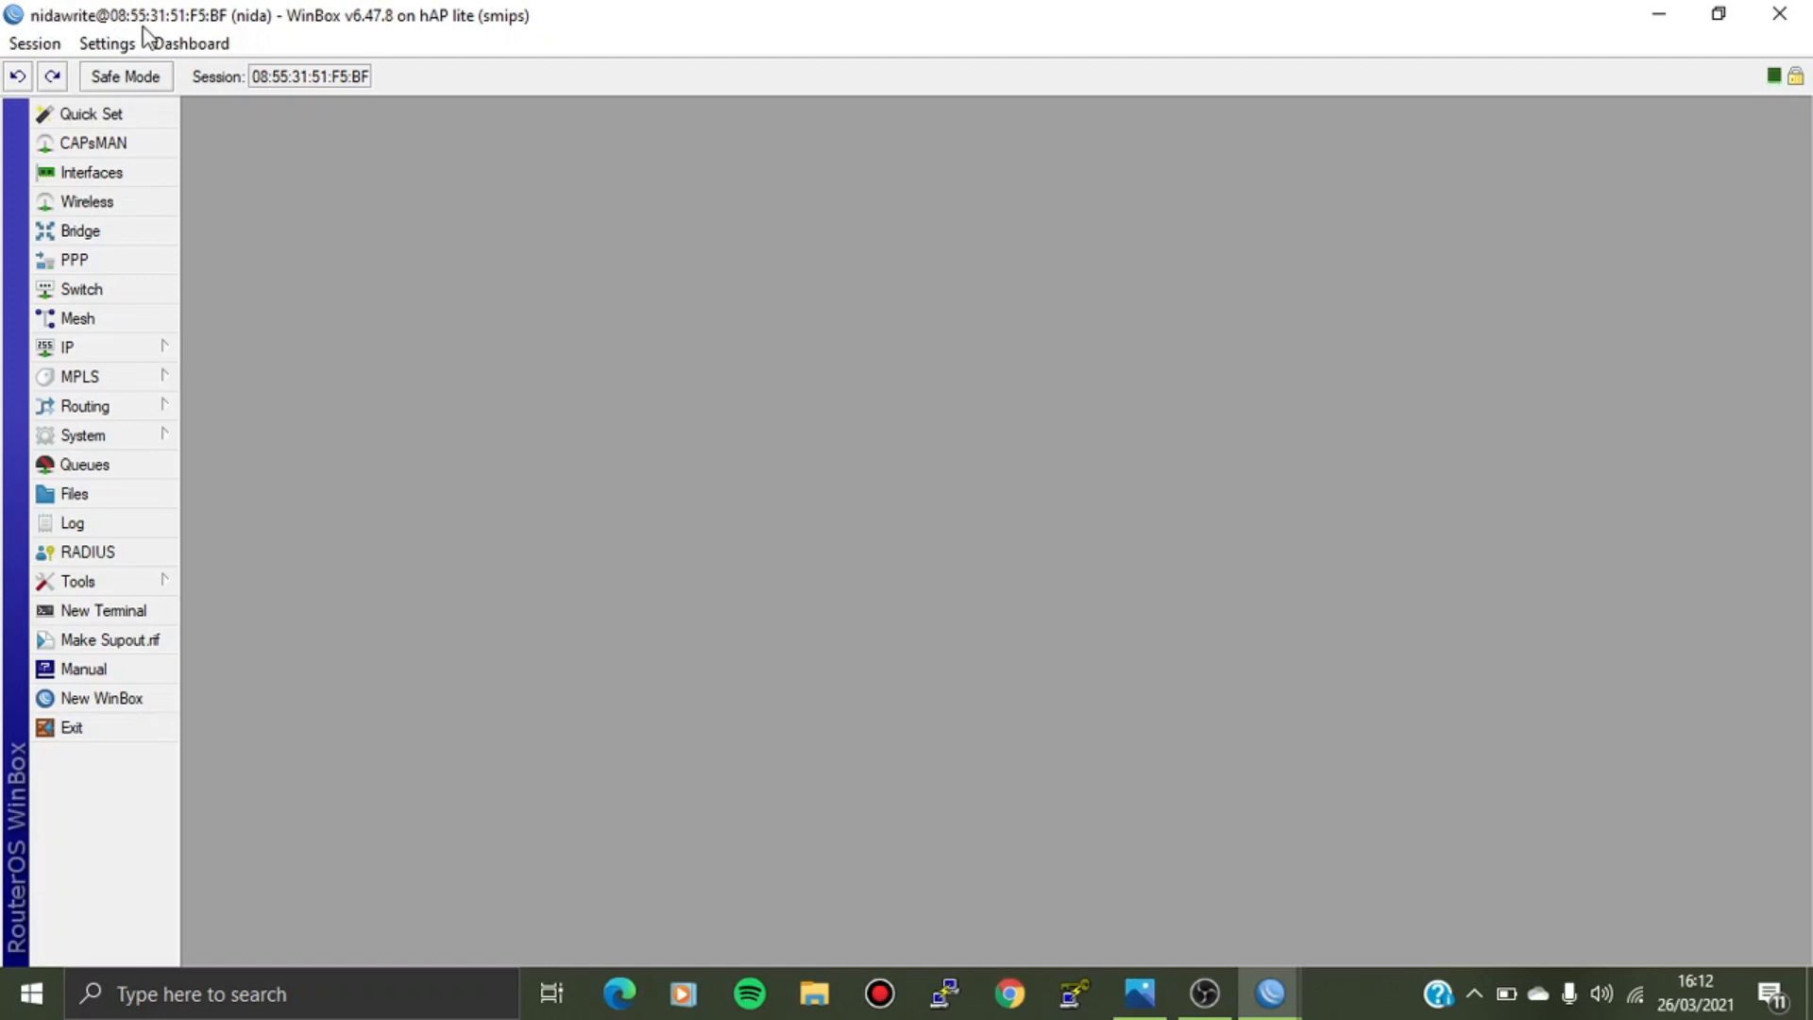
pyautogui.click(148, 346)
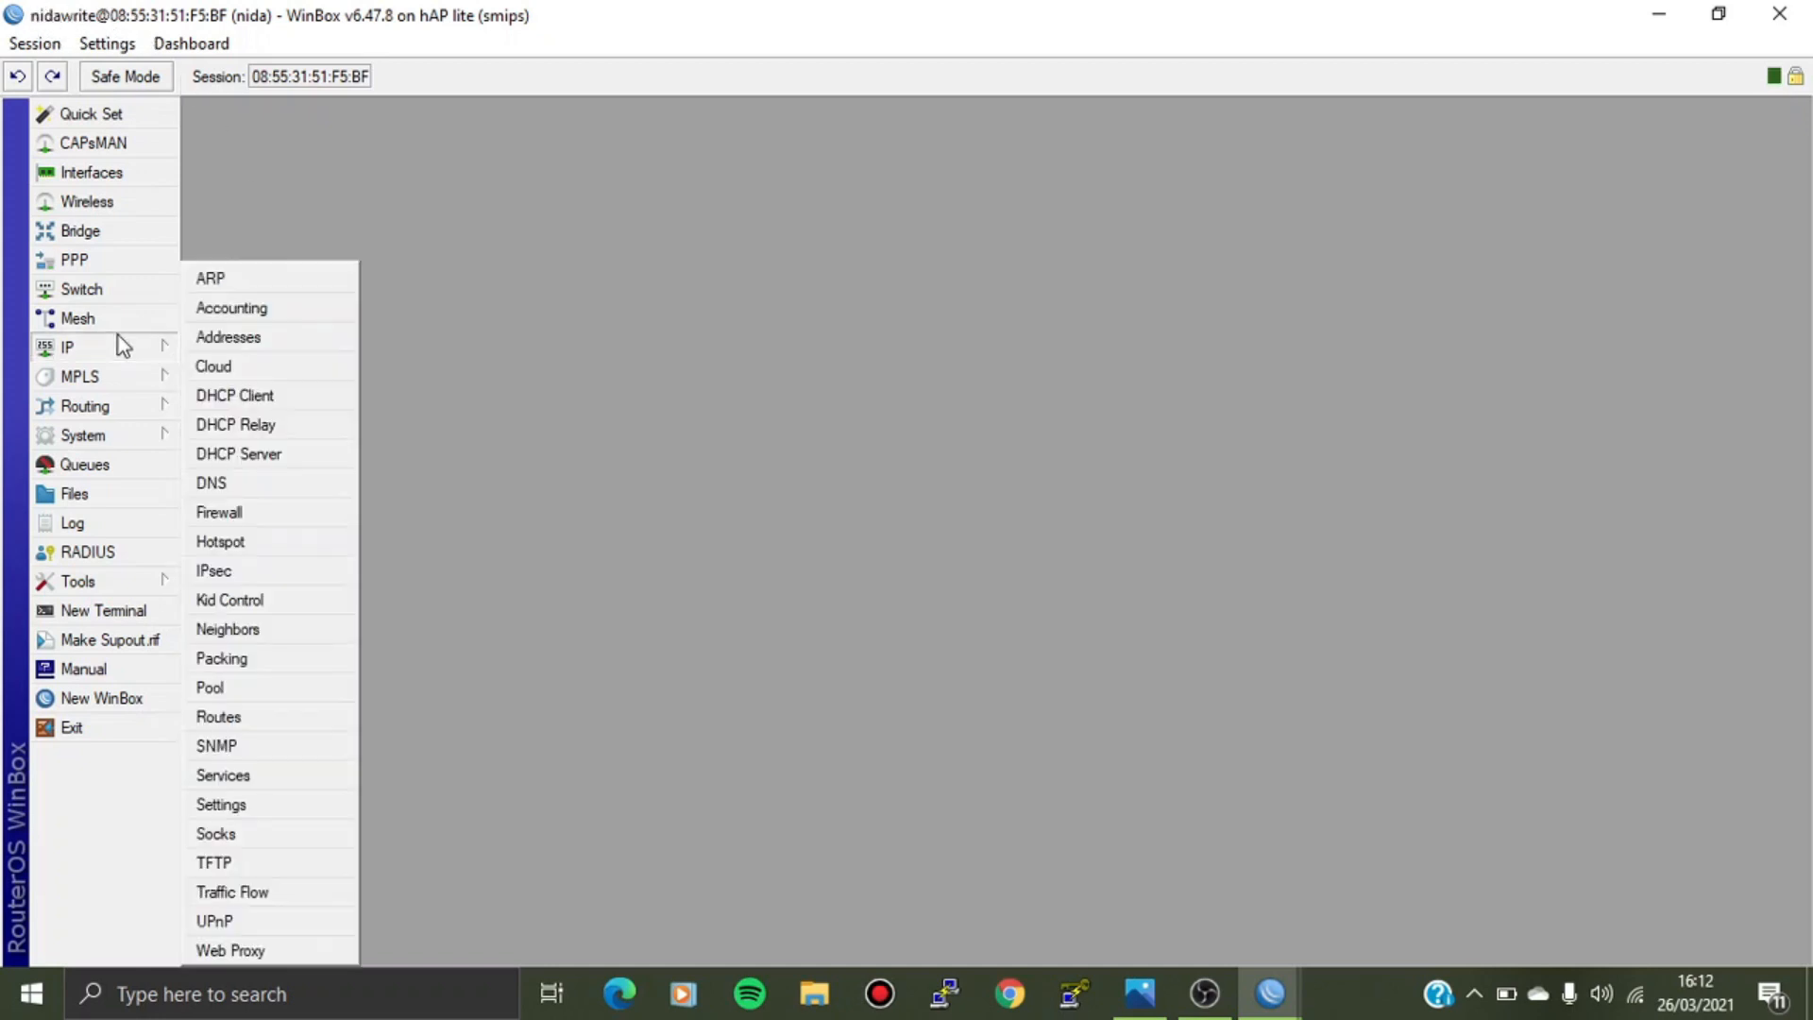
pyautogui.click(208, 338)
pyautogui.click(392, 217)
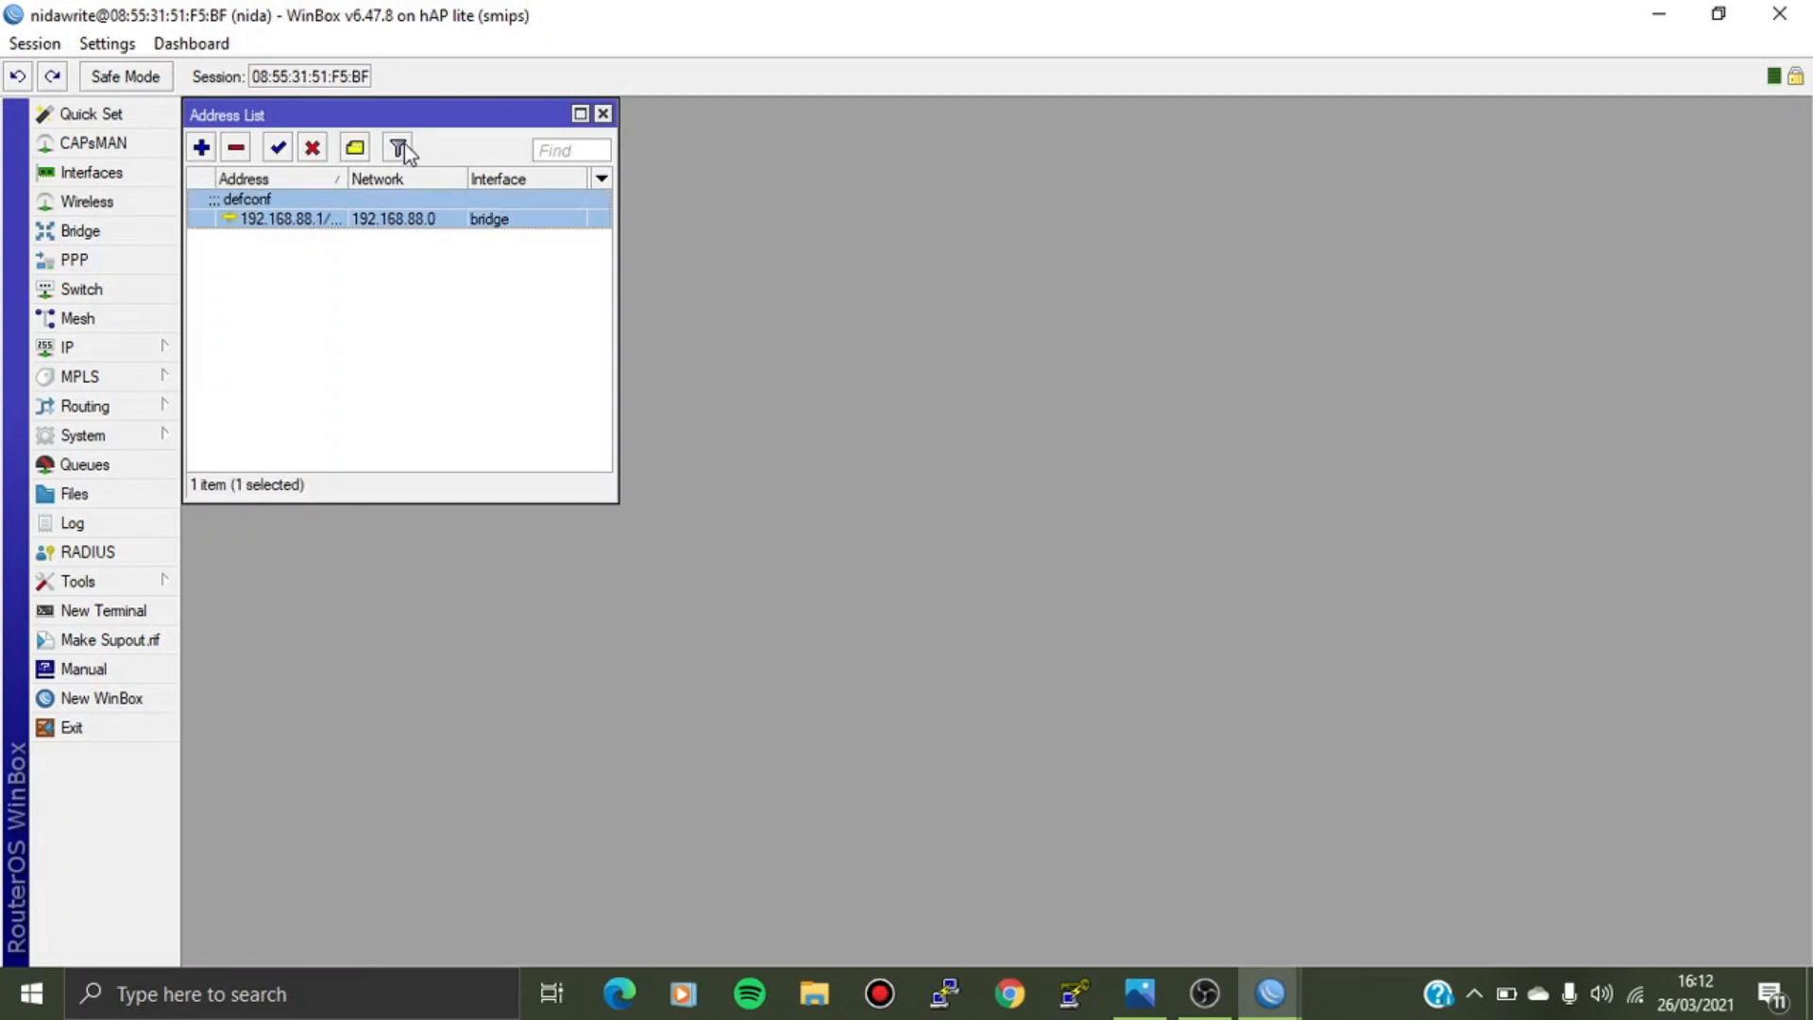
pyautogui.click(602, 114)
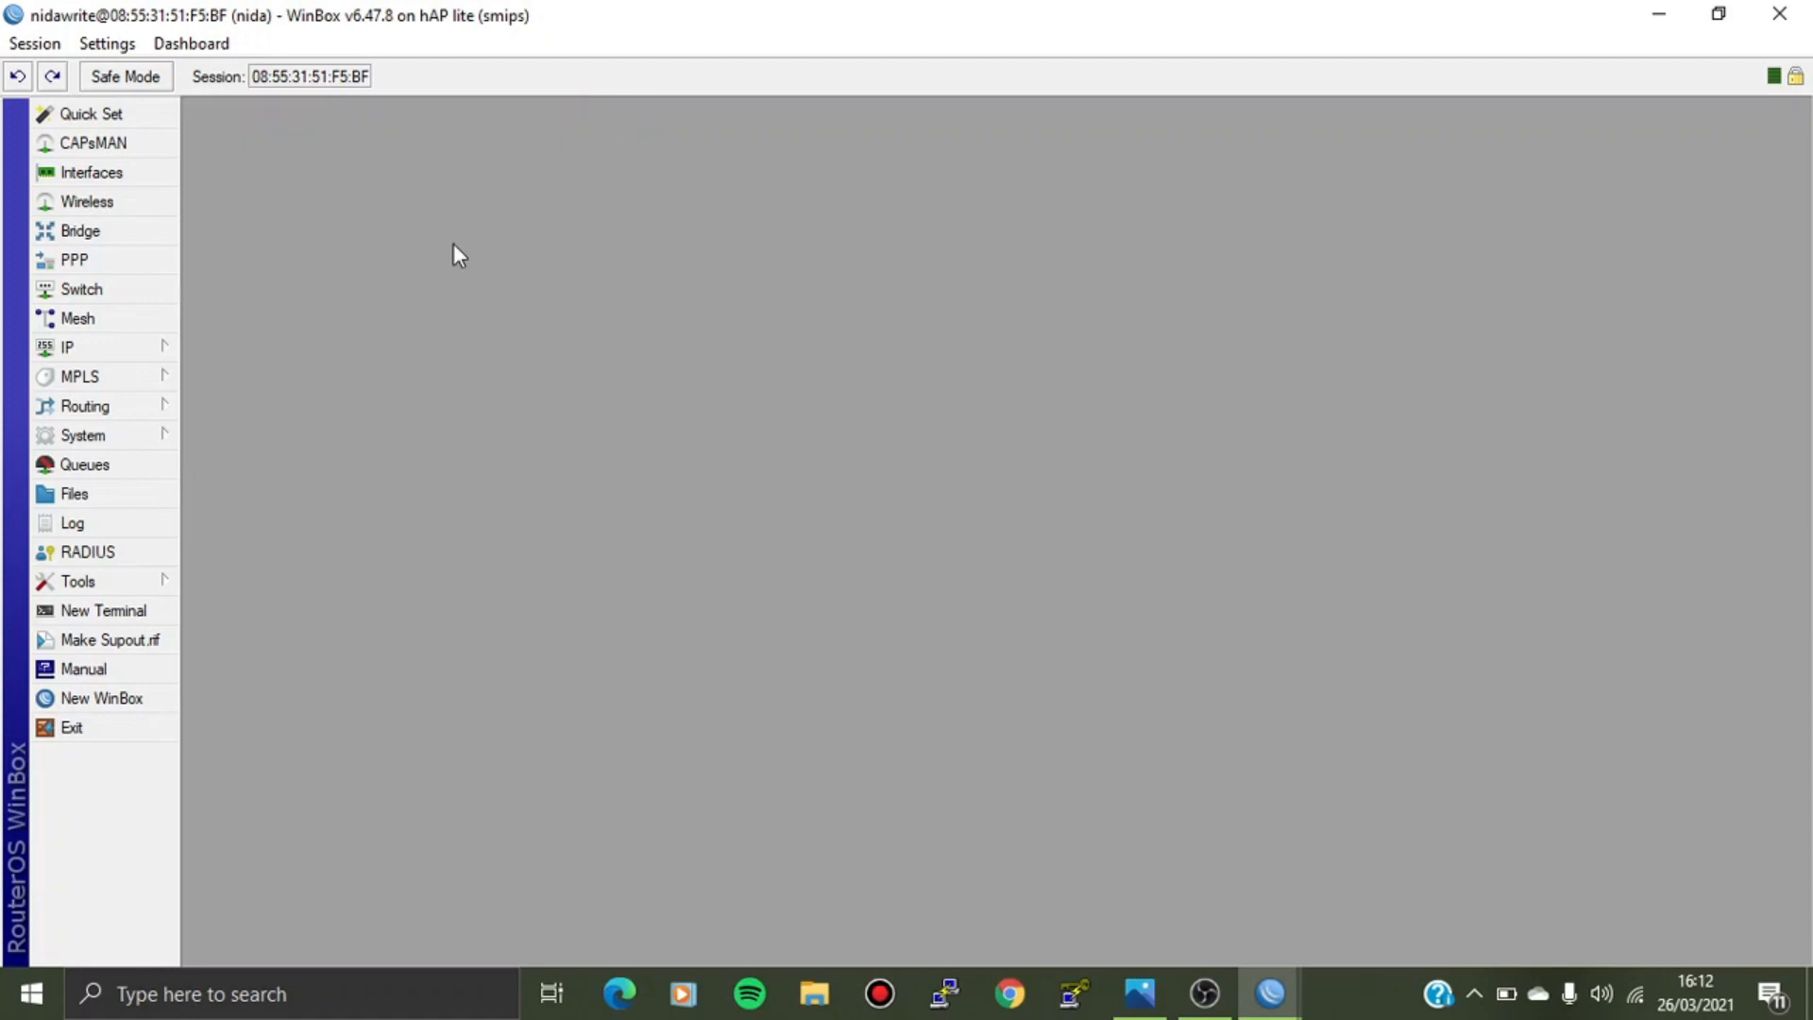
pyautogui.click(147, 436)
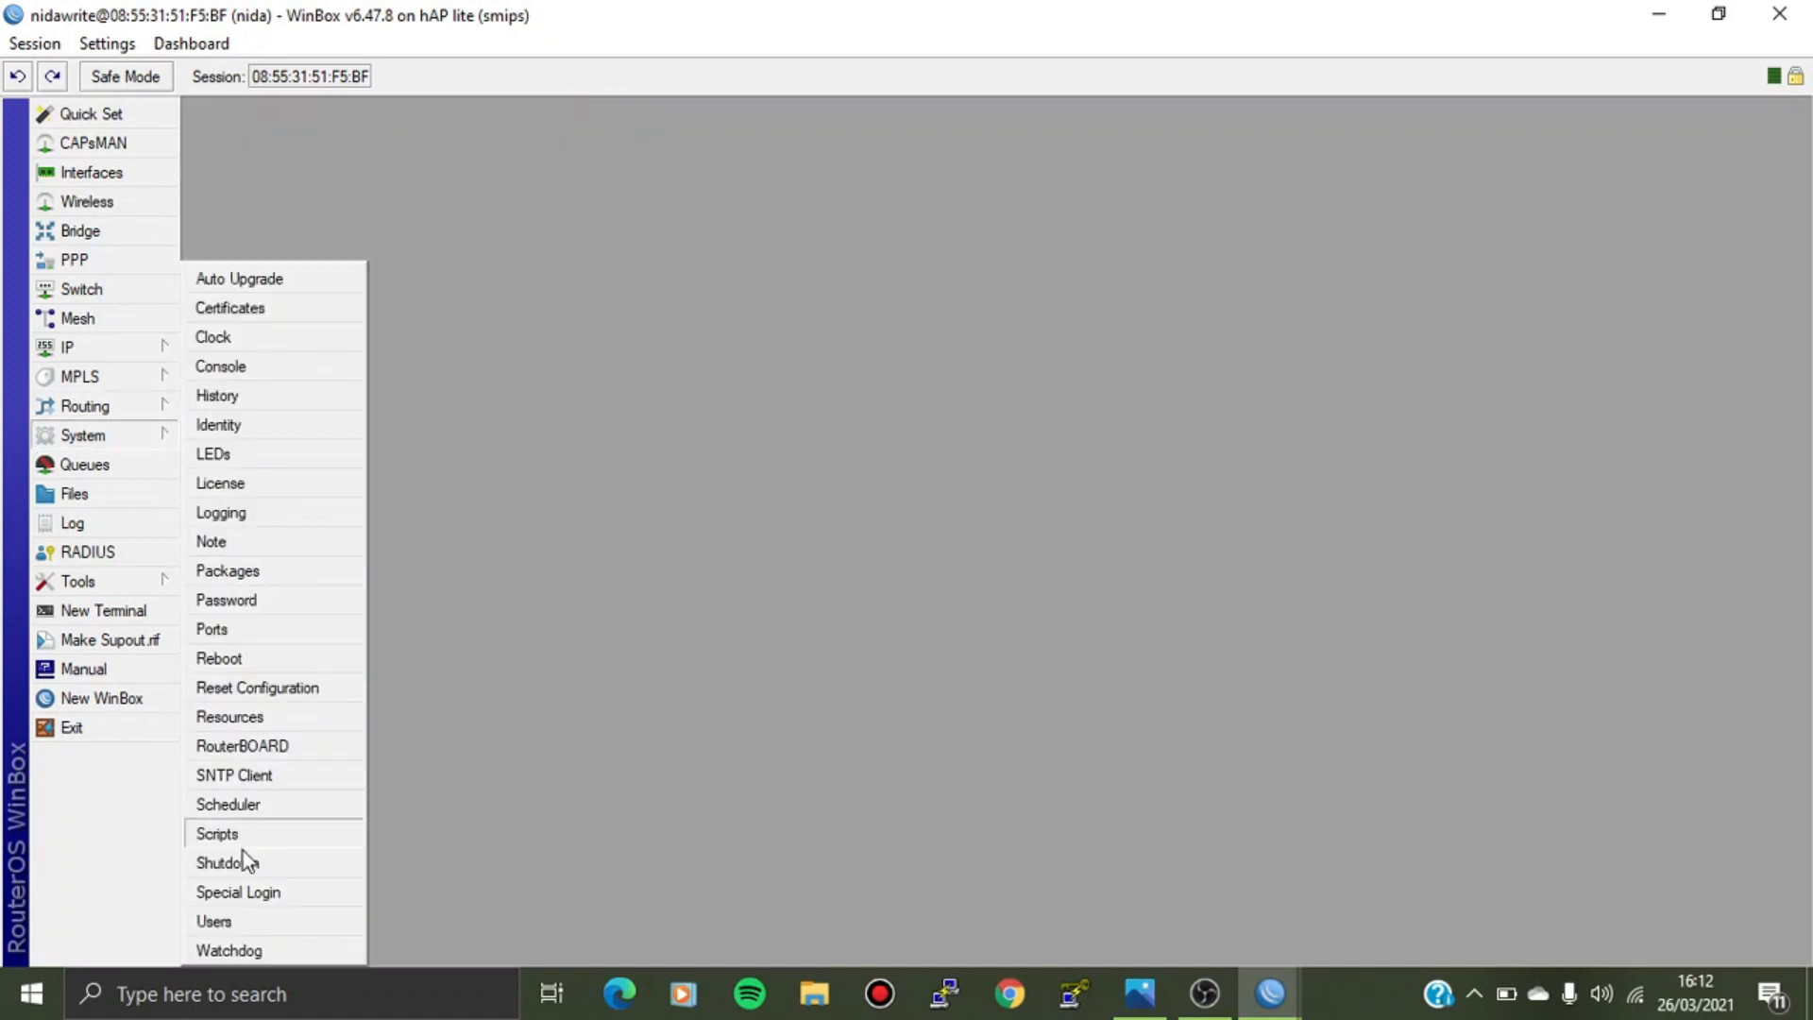
pyautogui.click(213, 922)
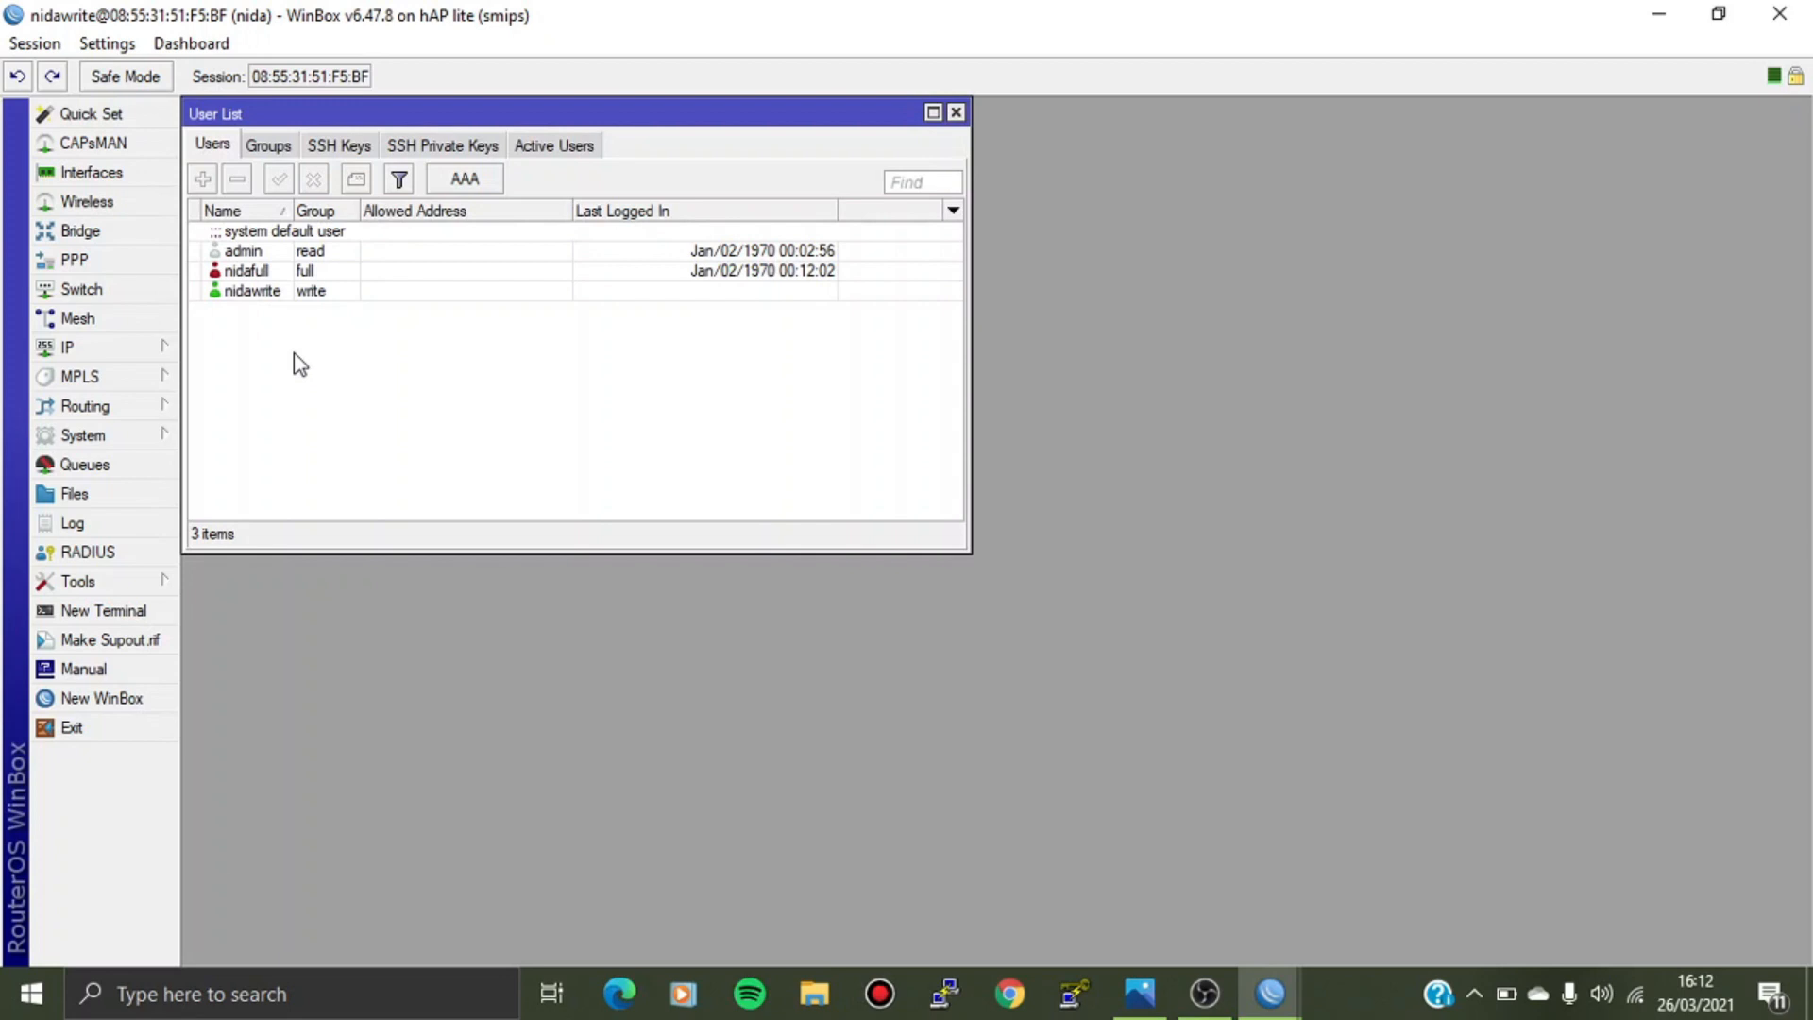
pyautogui.click(277, 272)
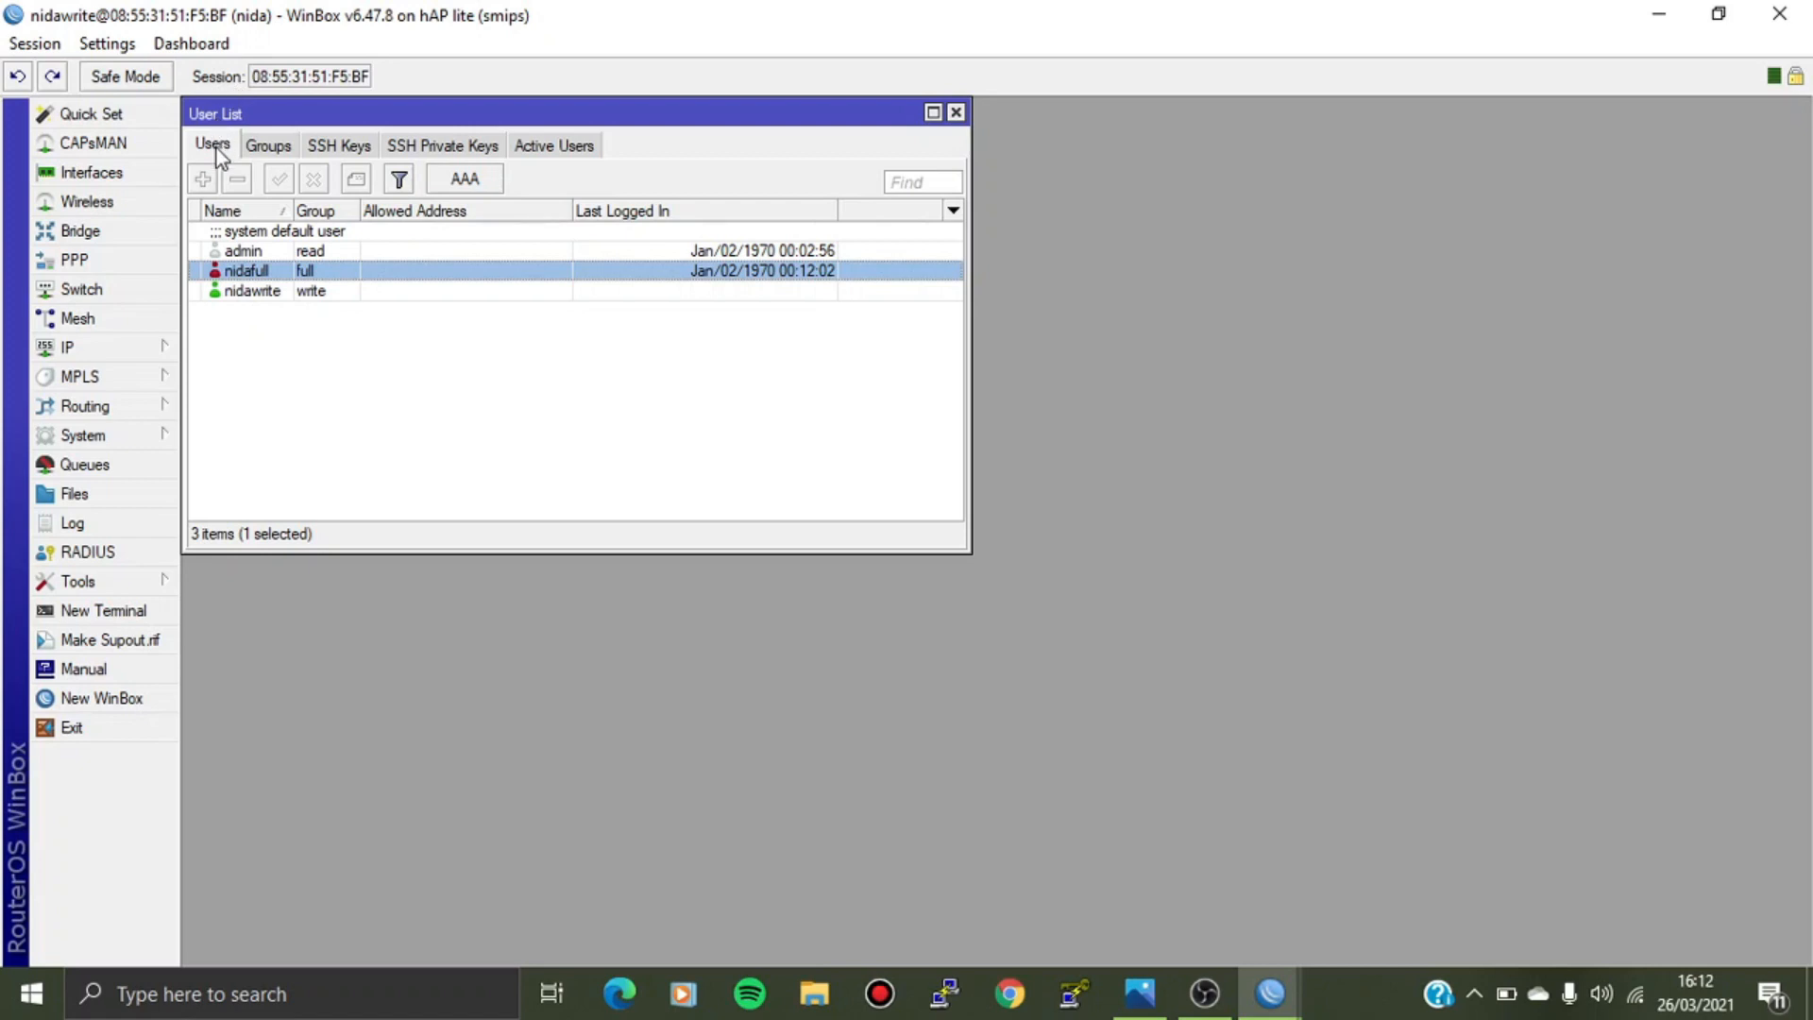
pyautogui.click(956, 113)
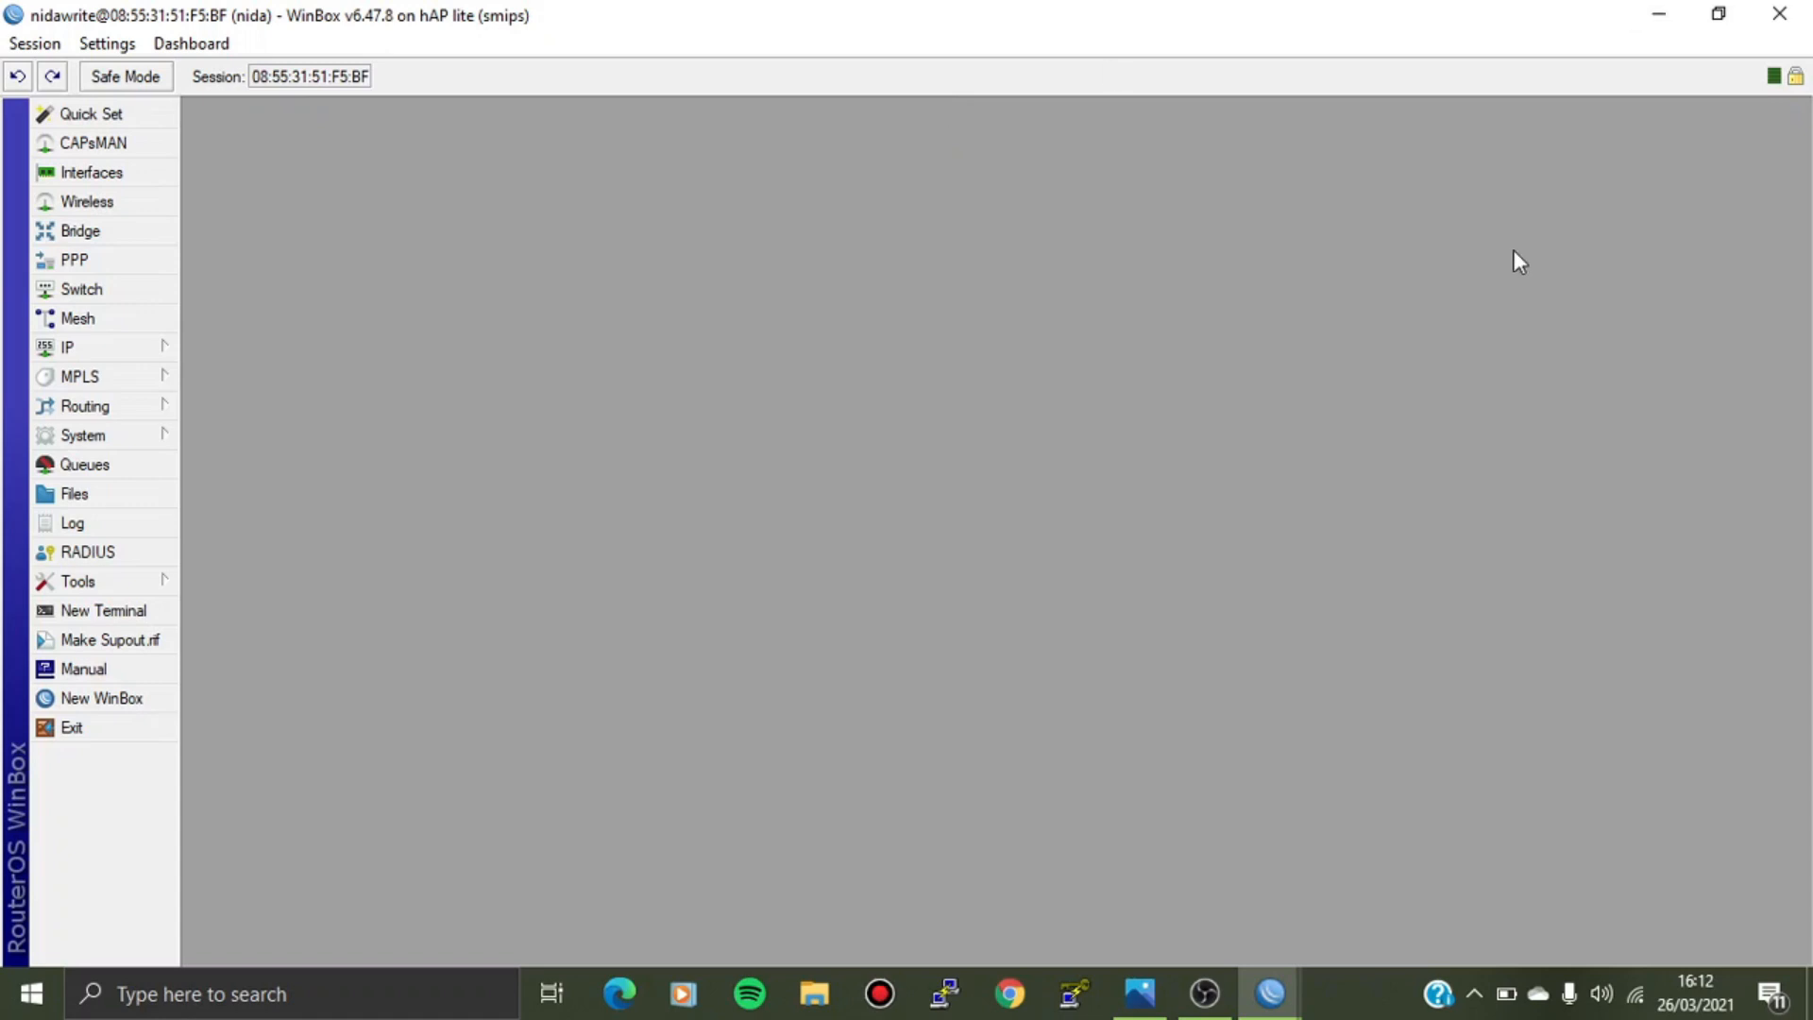
# Launch PuTTYgen and generate a new 2048-bit RSA key pair.
pyautogui.click(1077, 999)
pyautogui.rightClick(1080, 1007)
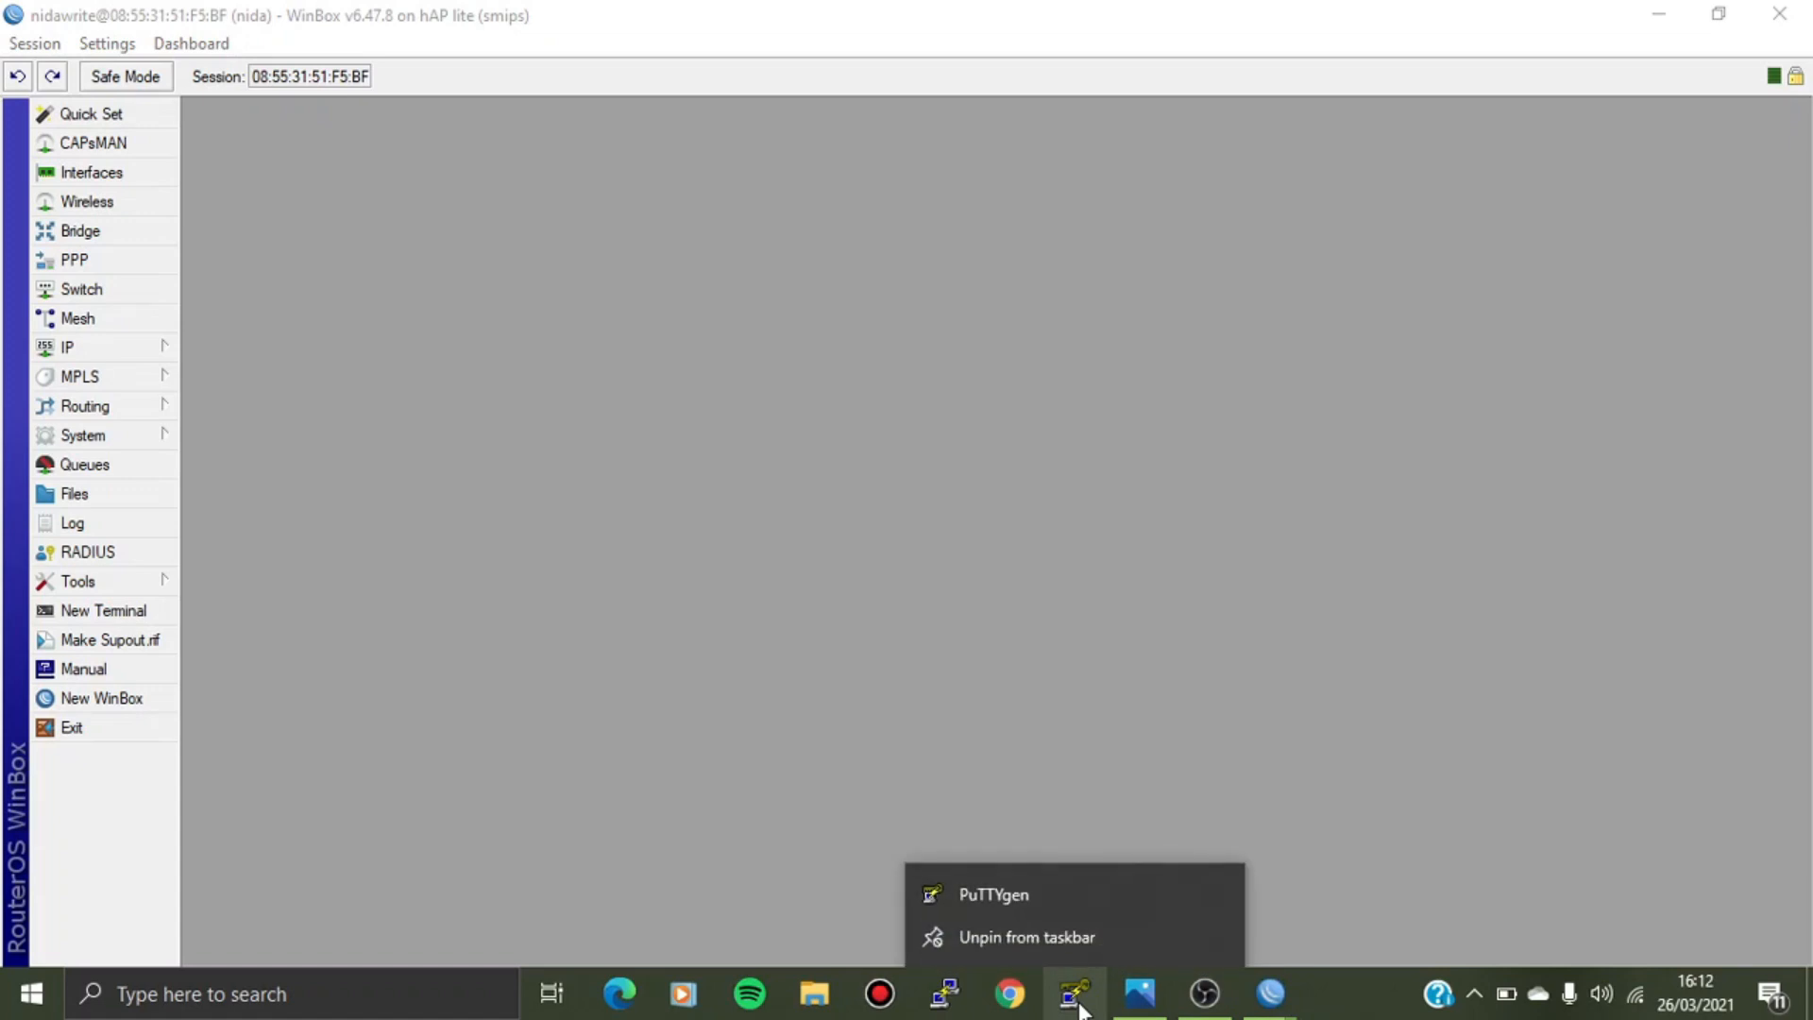
pyautogui.click(1036, 893)
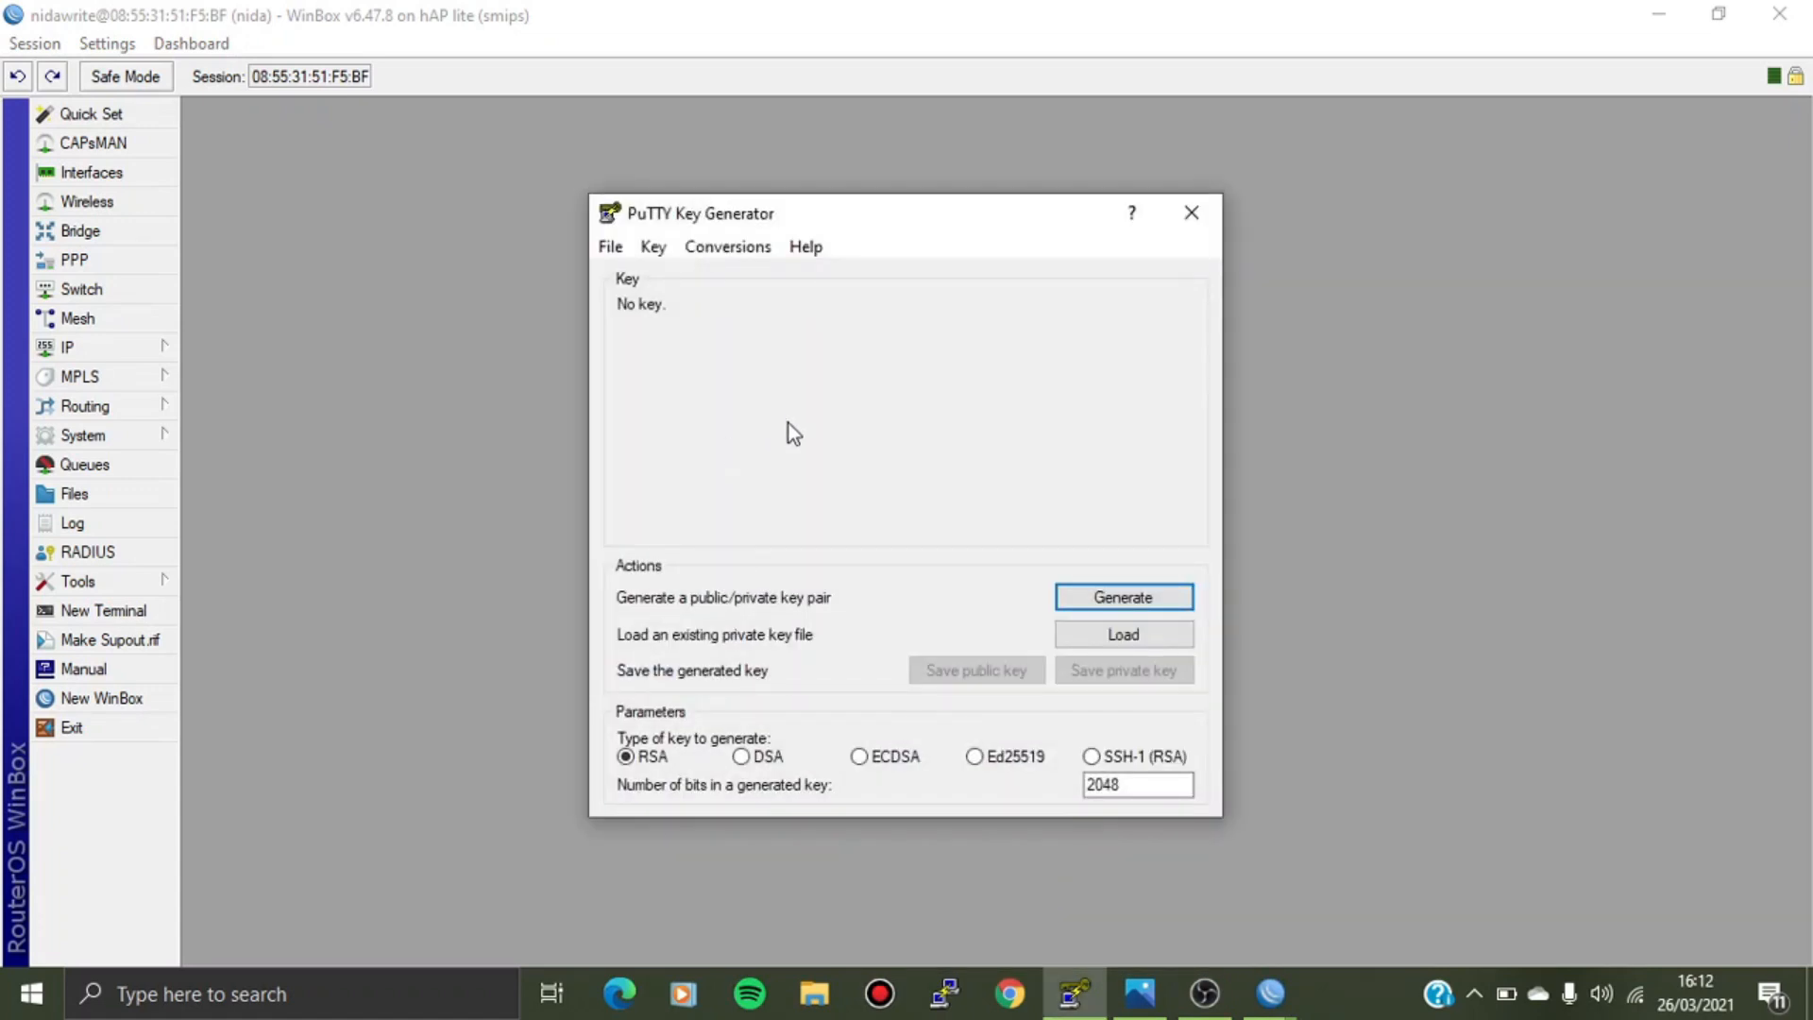
pyautogui.click(1126, 598)
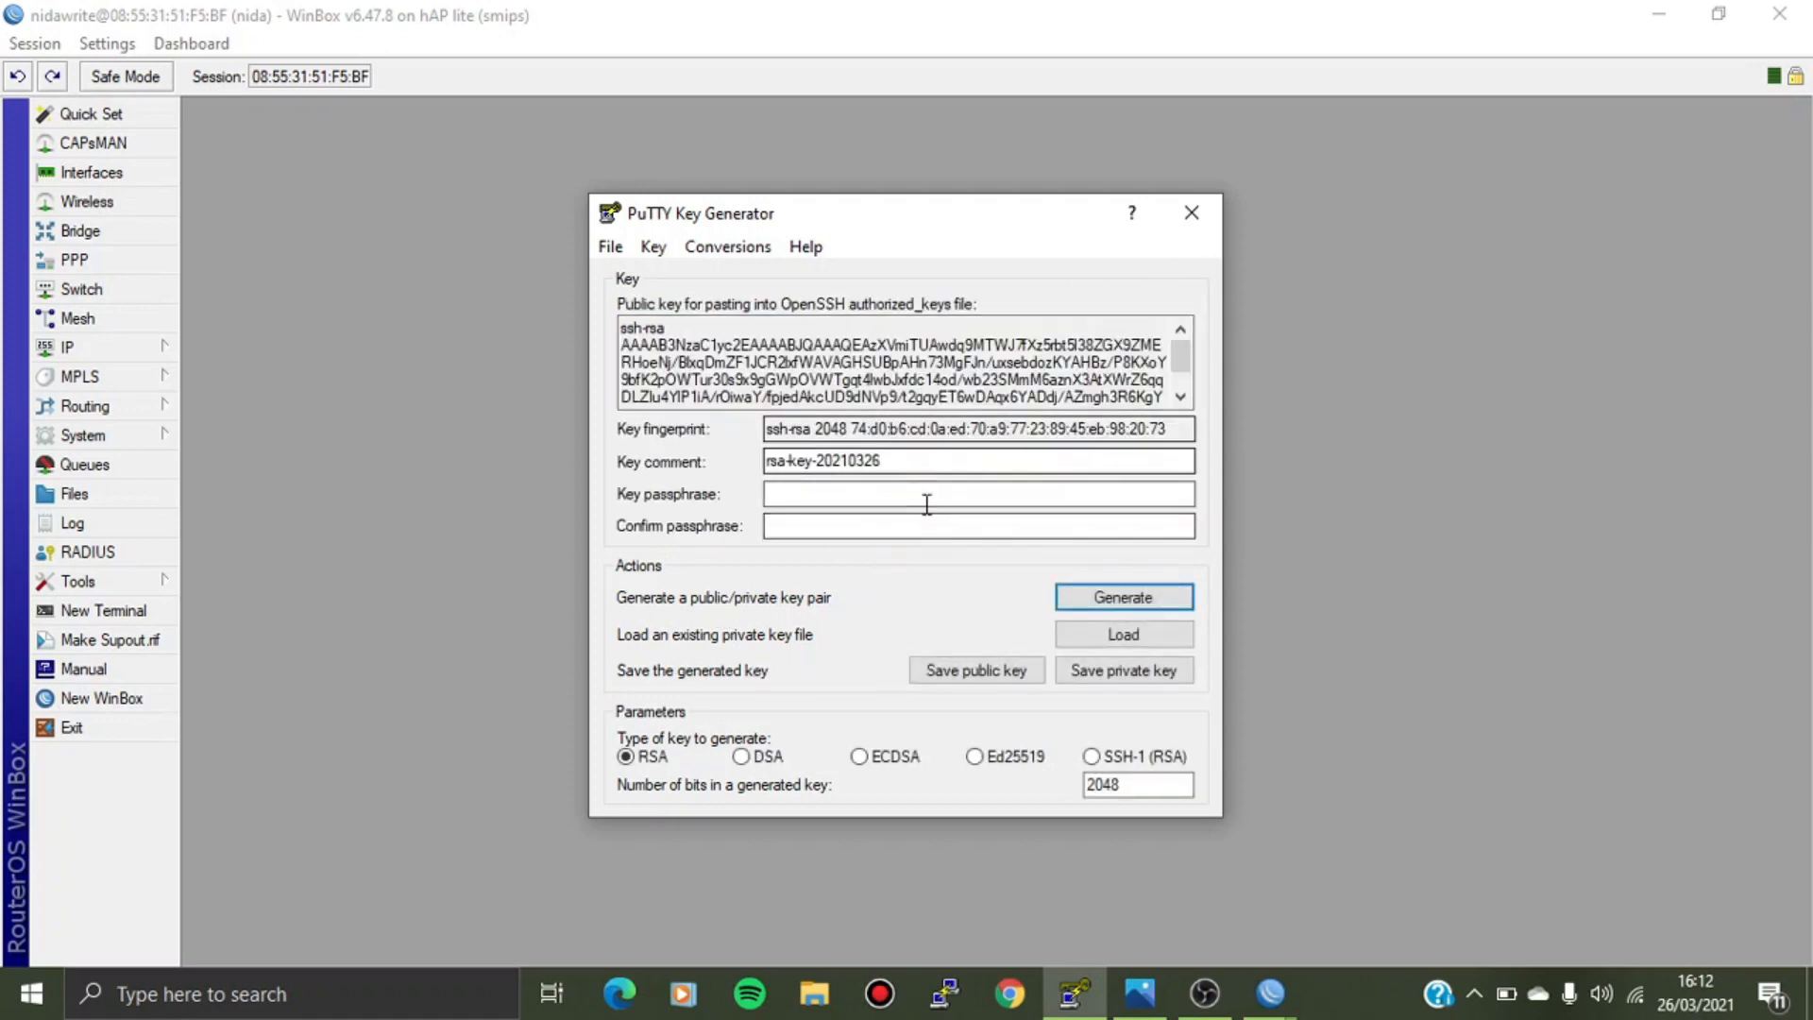
# Select and copy the OpenSSH public key text, then search Start for Notepad.
pyautogui.click(691, 337)
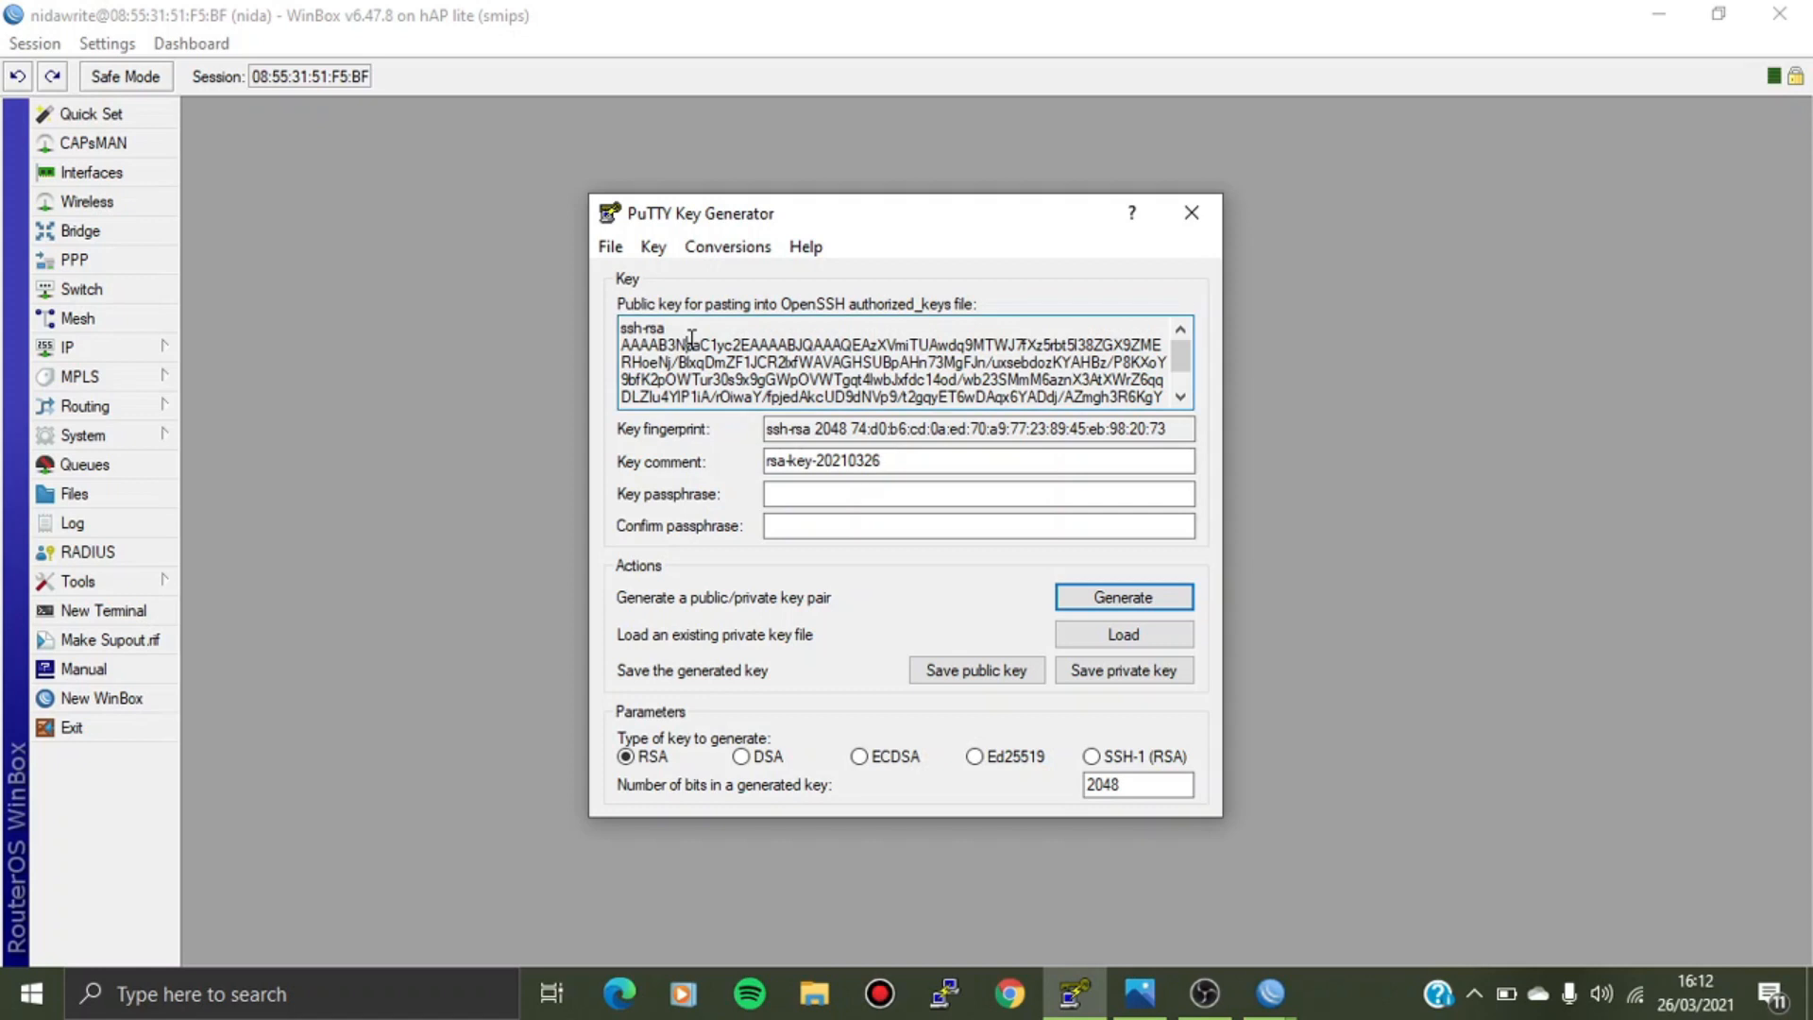
pyautogui.moveTo(624, 328); pyautogui.dragTo(1192, 430)
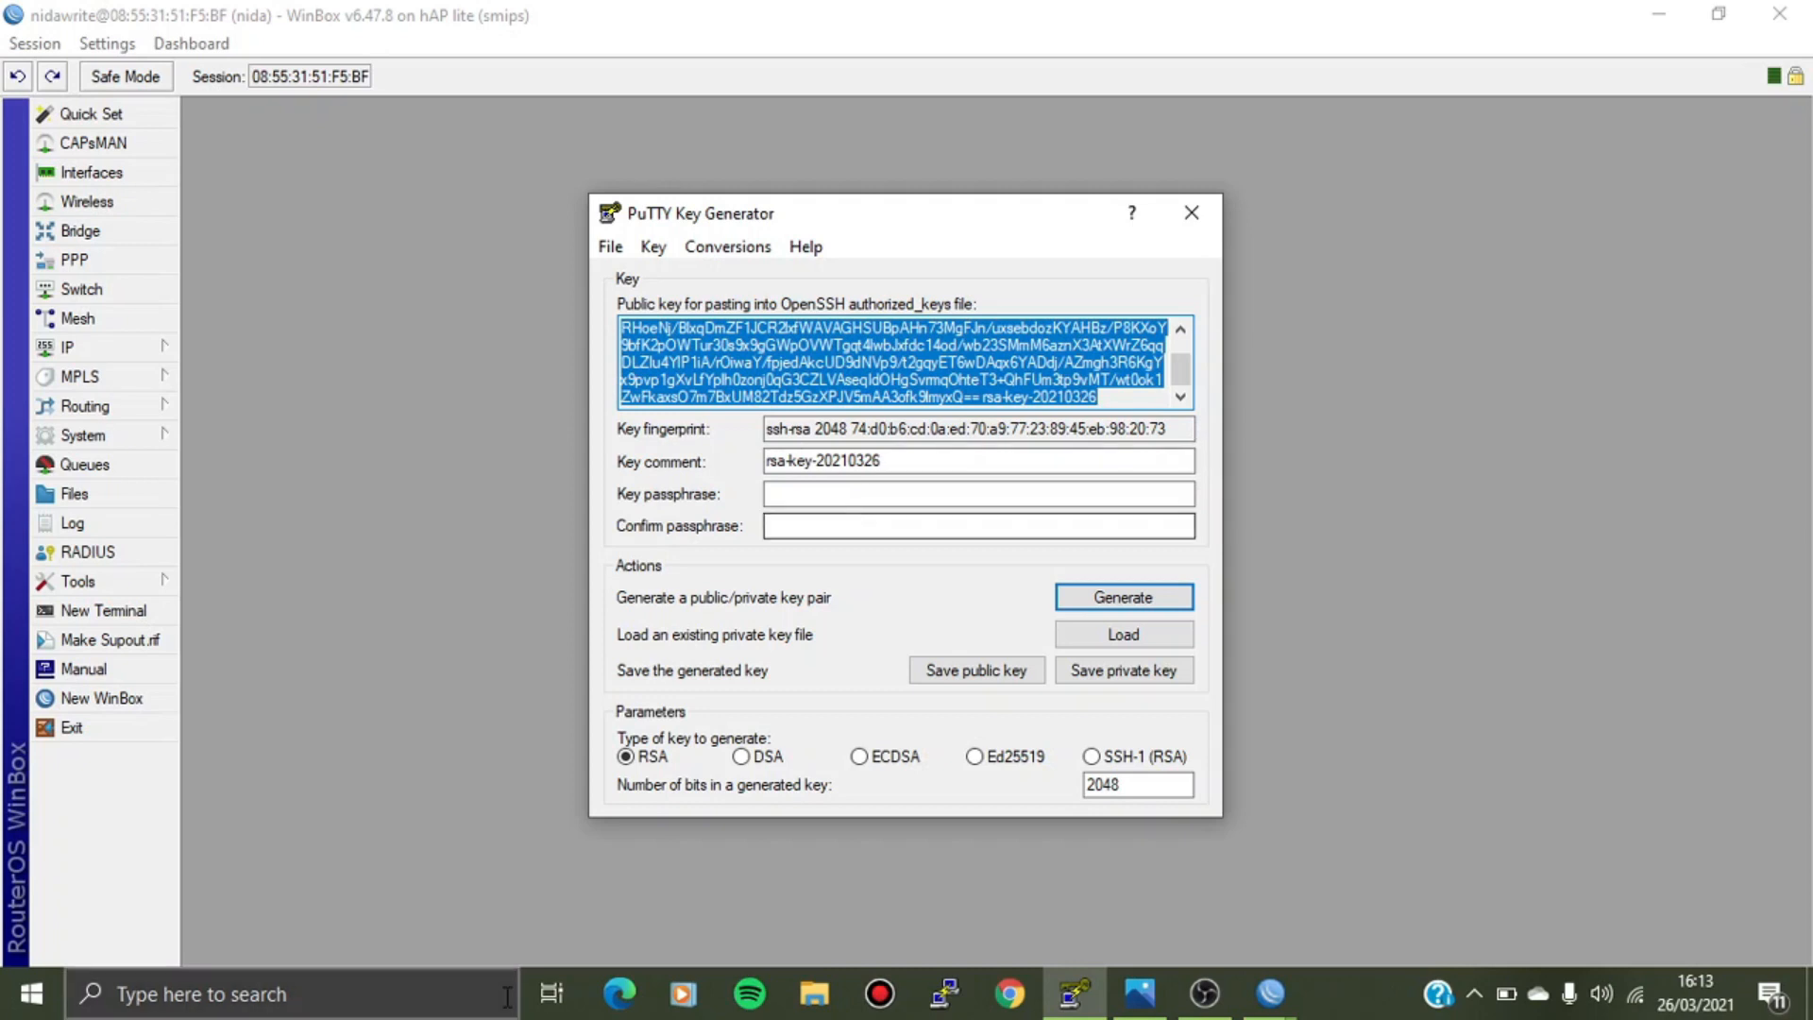
pyautogui.click(434, 992)
pyautogui.write('notepa')
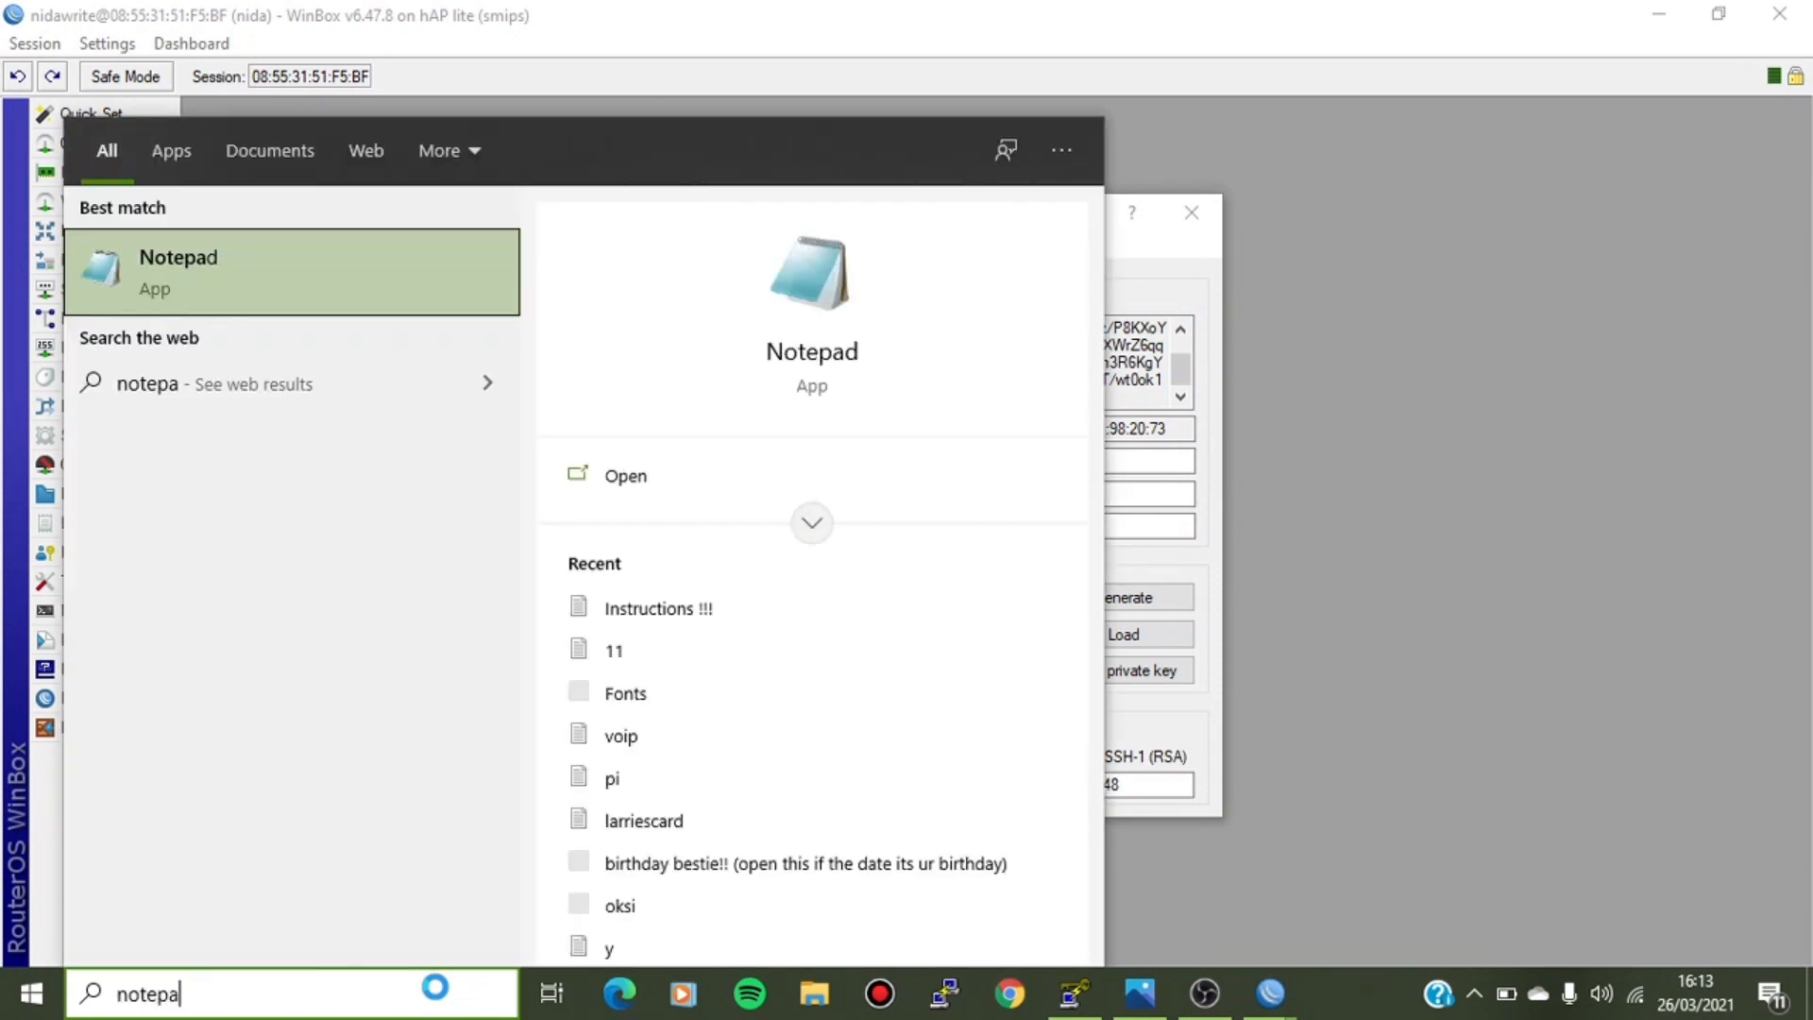
# Paste the public key into a new Notepad document and save it as nidakey.pub with All Files type.
pyautogui.click(292, 301)
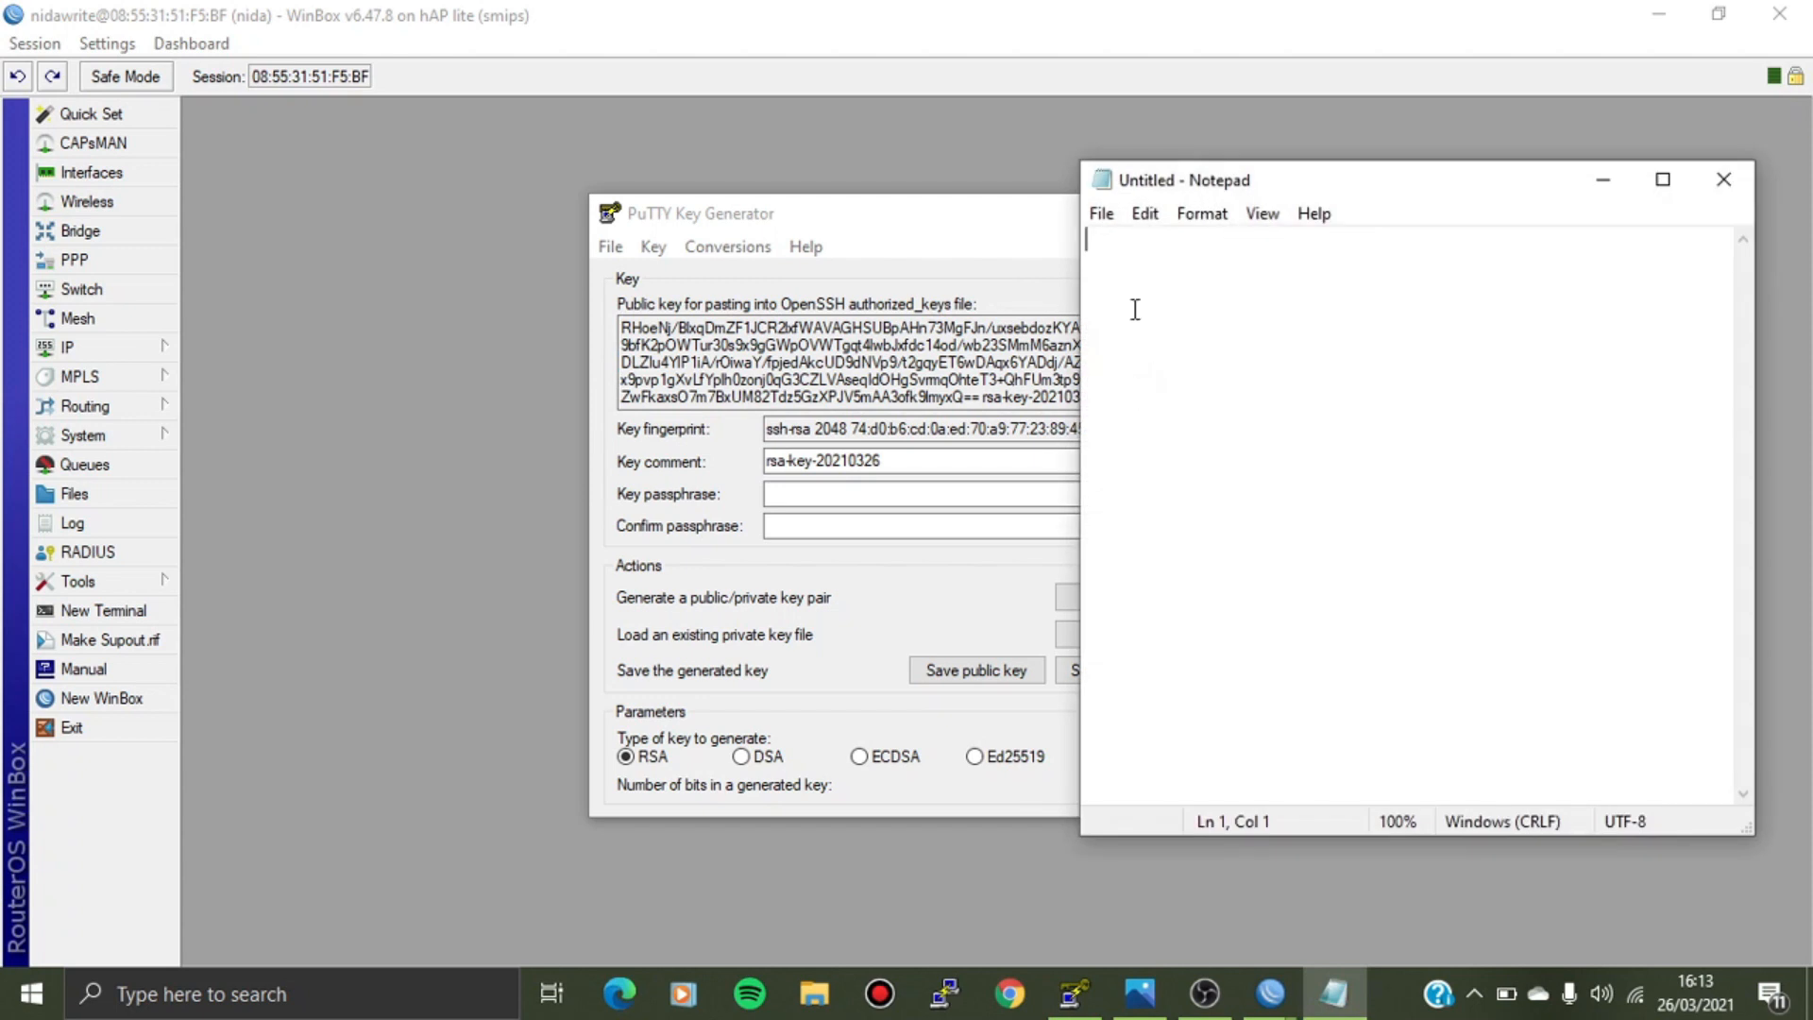
pyautogui.hotkey('ctrl', 'v')
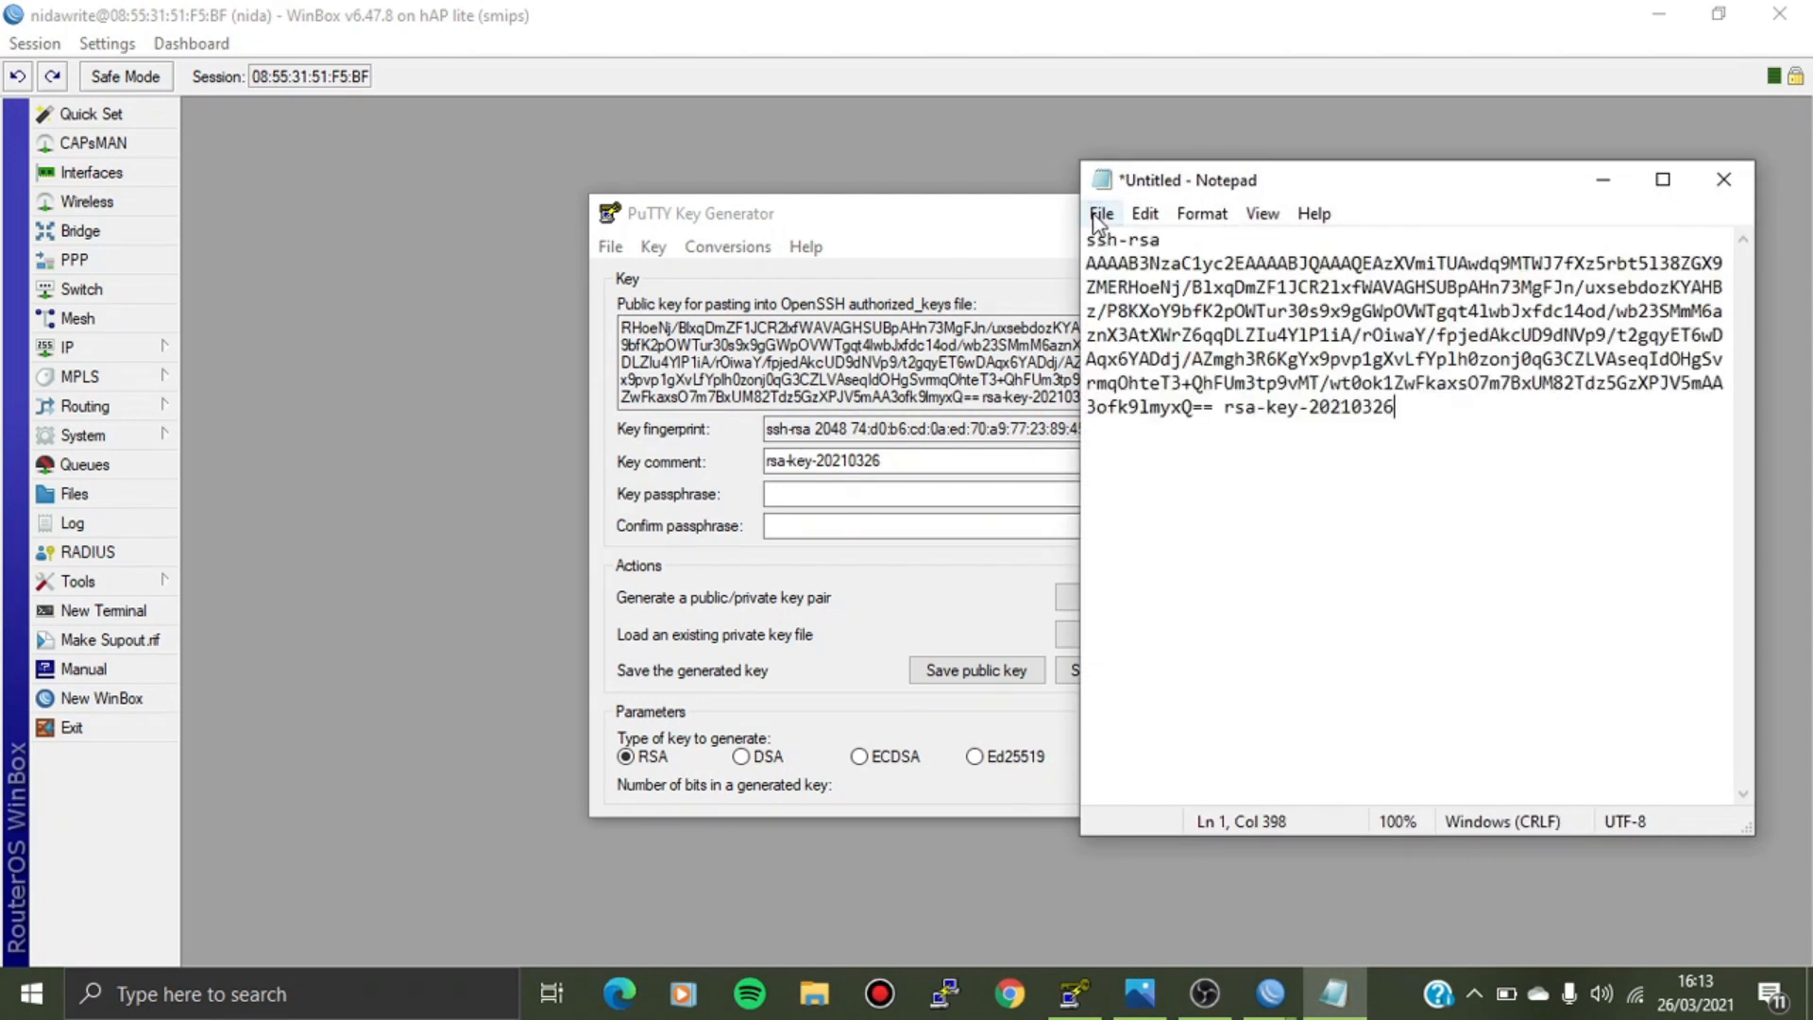
pyautogui.click(1101, 214)
pyautogui.click(1126, 326)
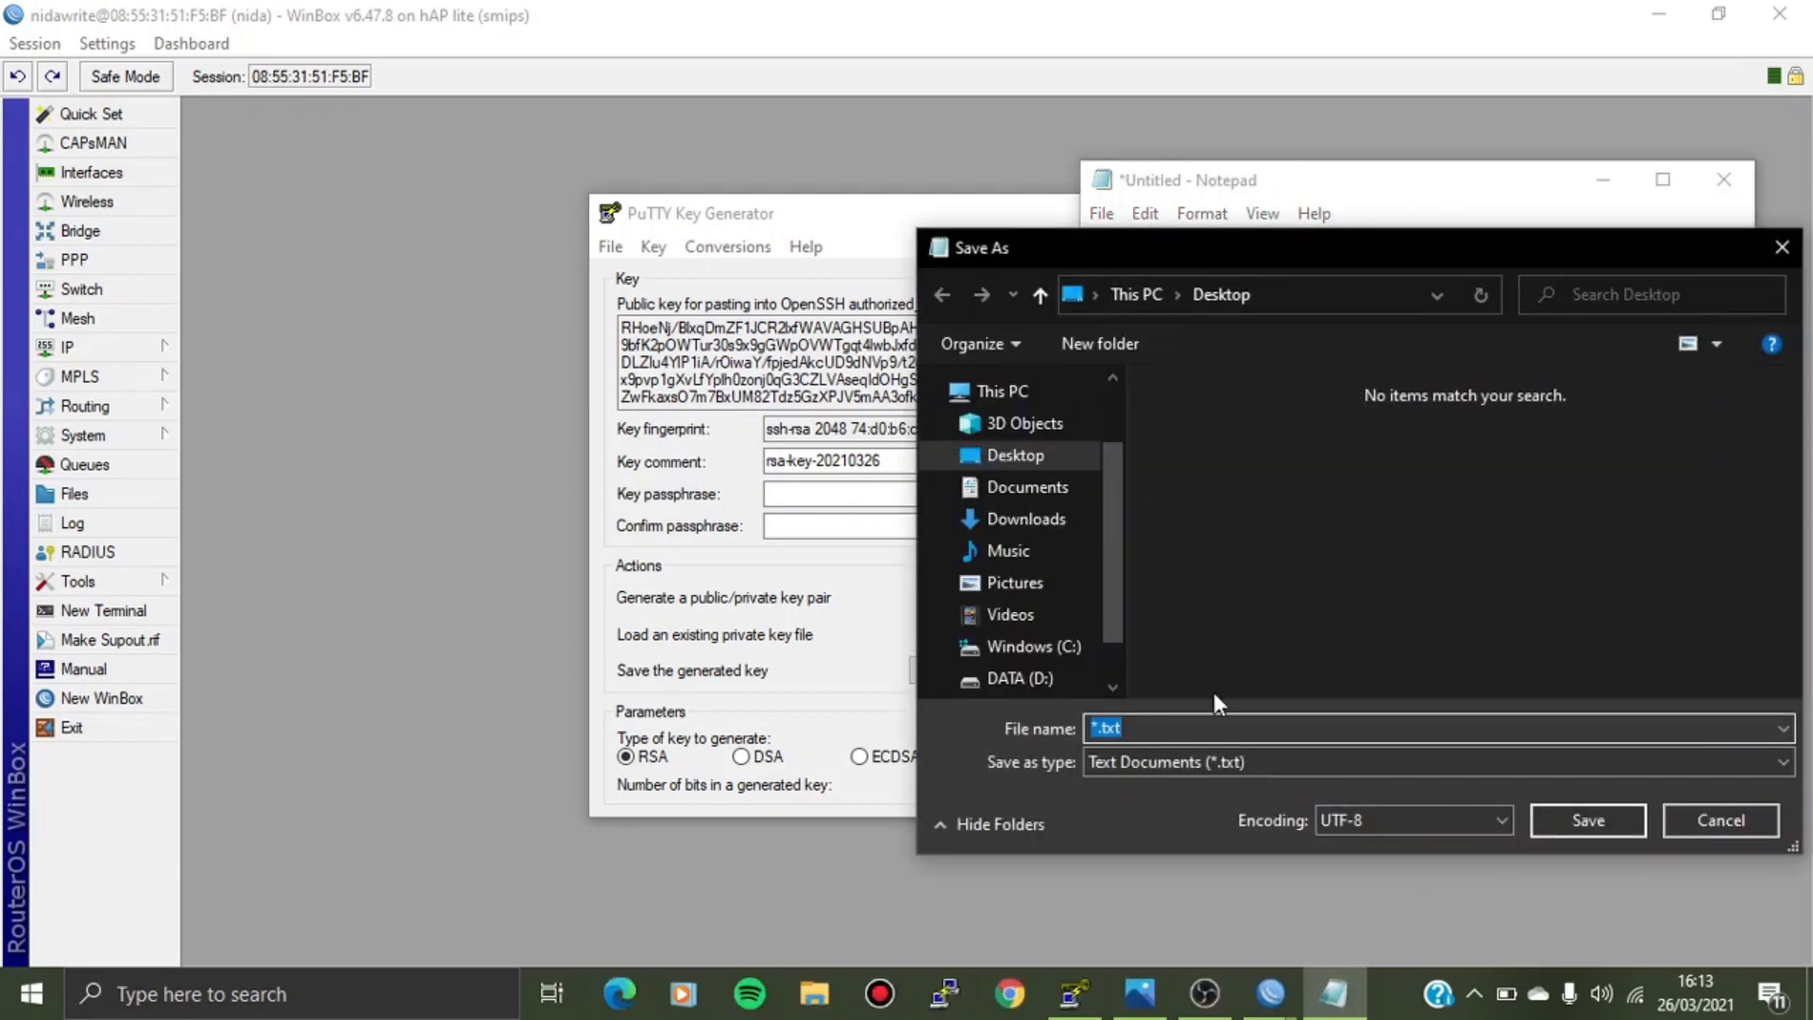
pyautogui.press('BackSpace')
pyautogui.write('nidakey.pub')
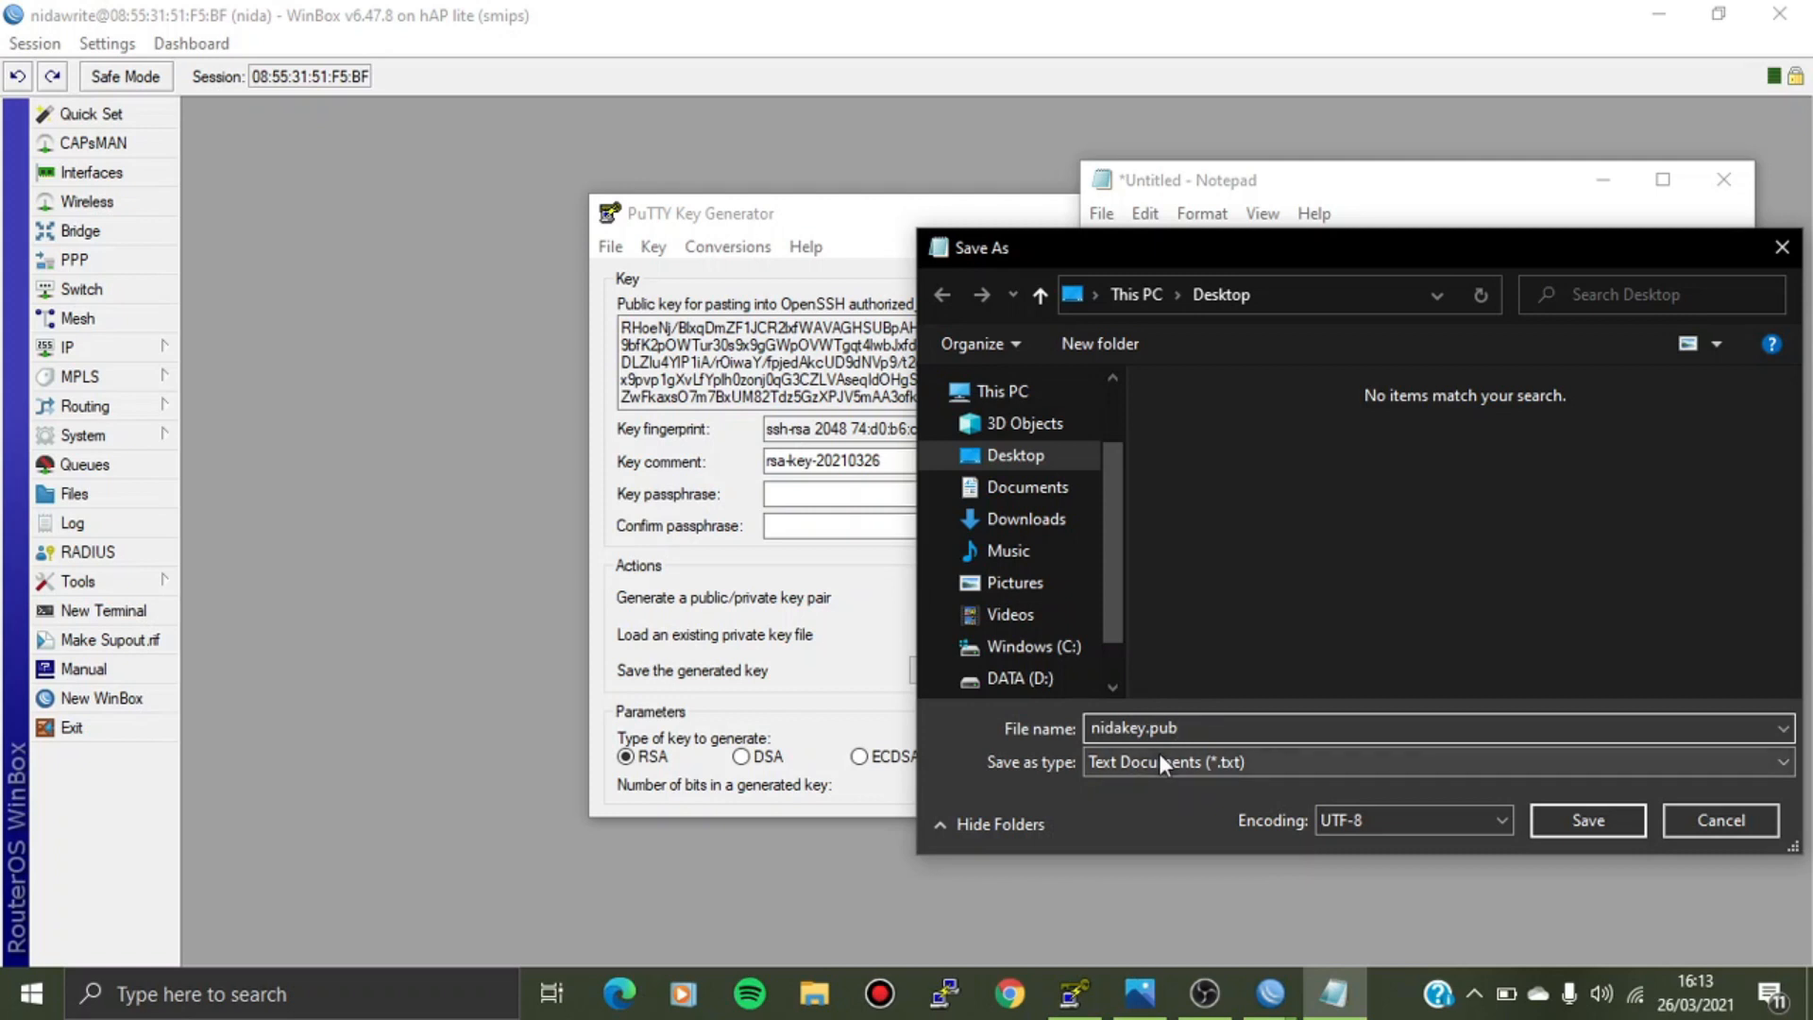
pyautogui.click(1160, 758)
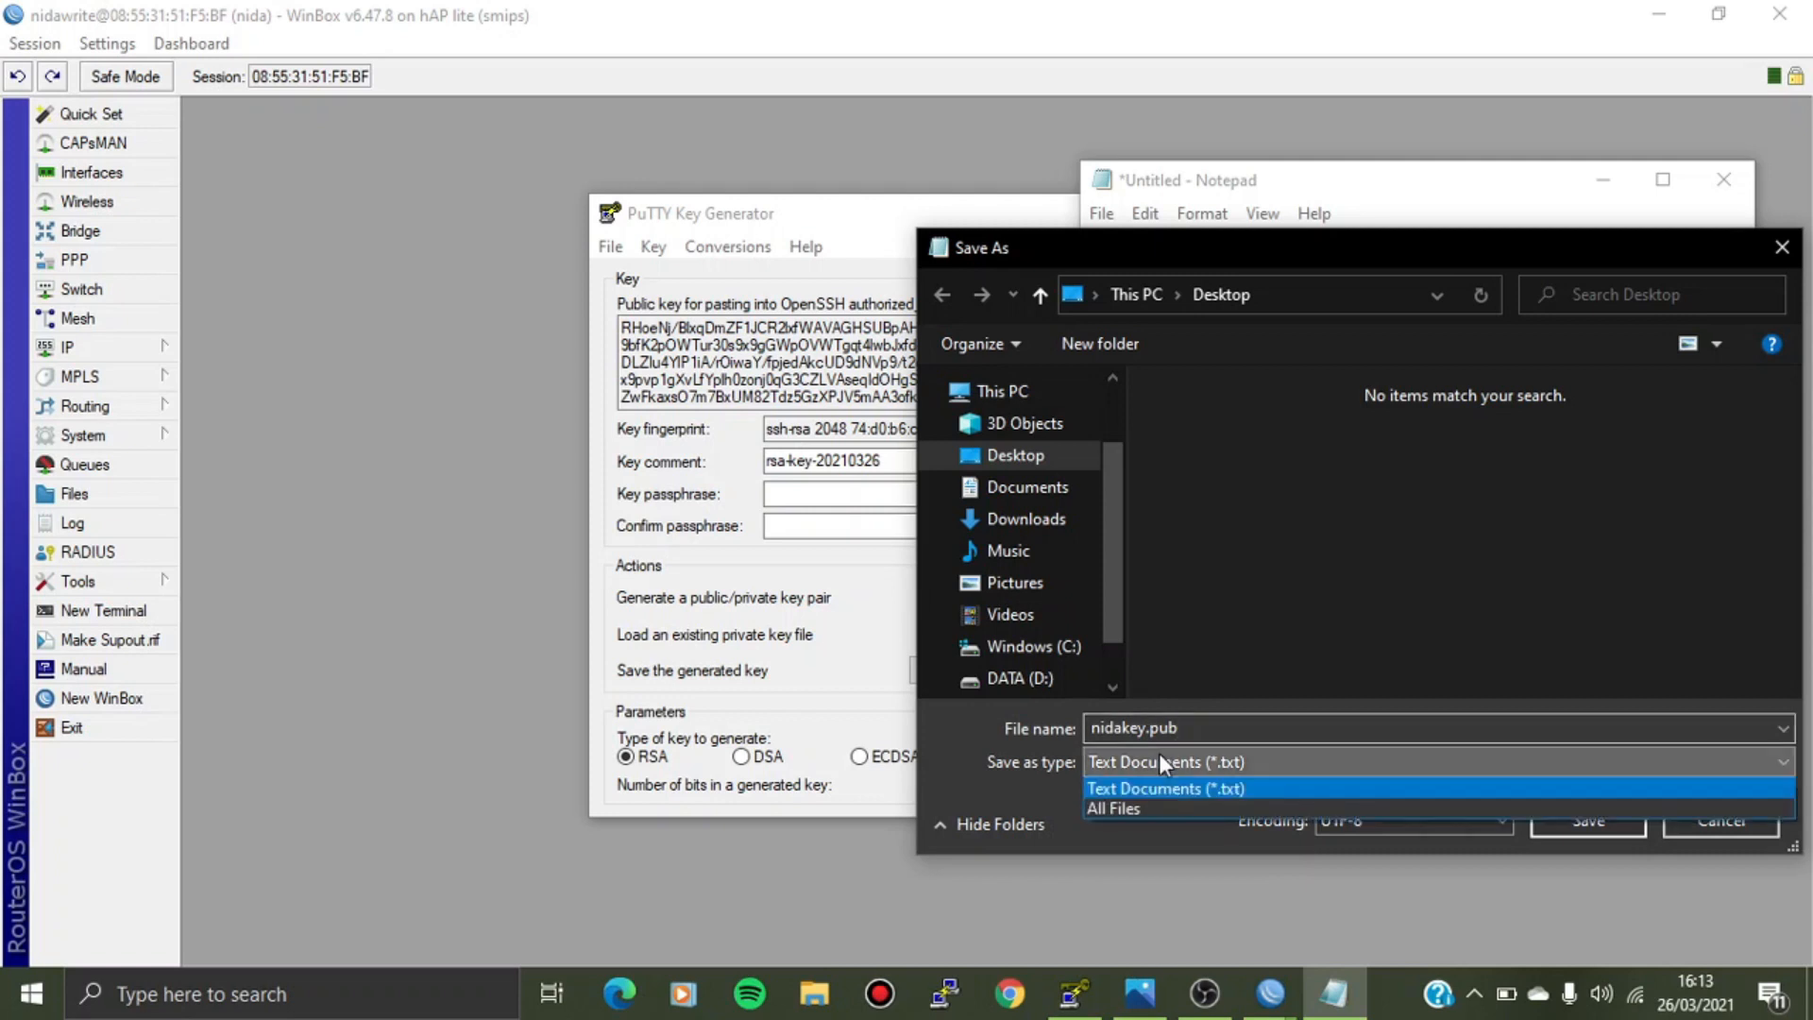
pyautogui.click(1154, 806)
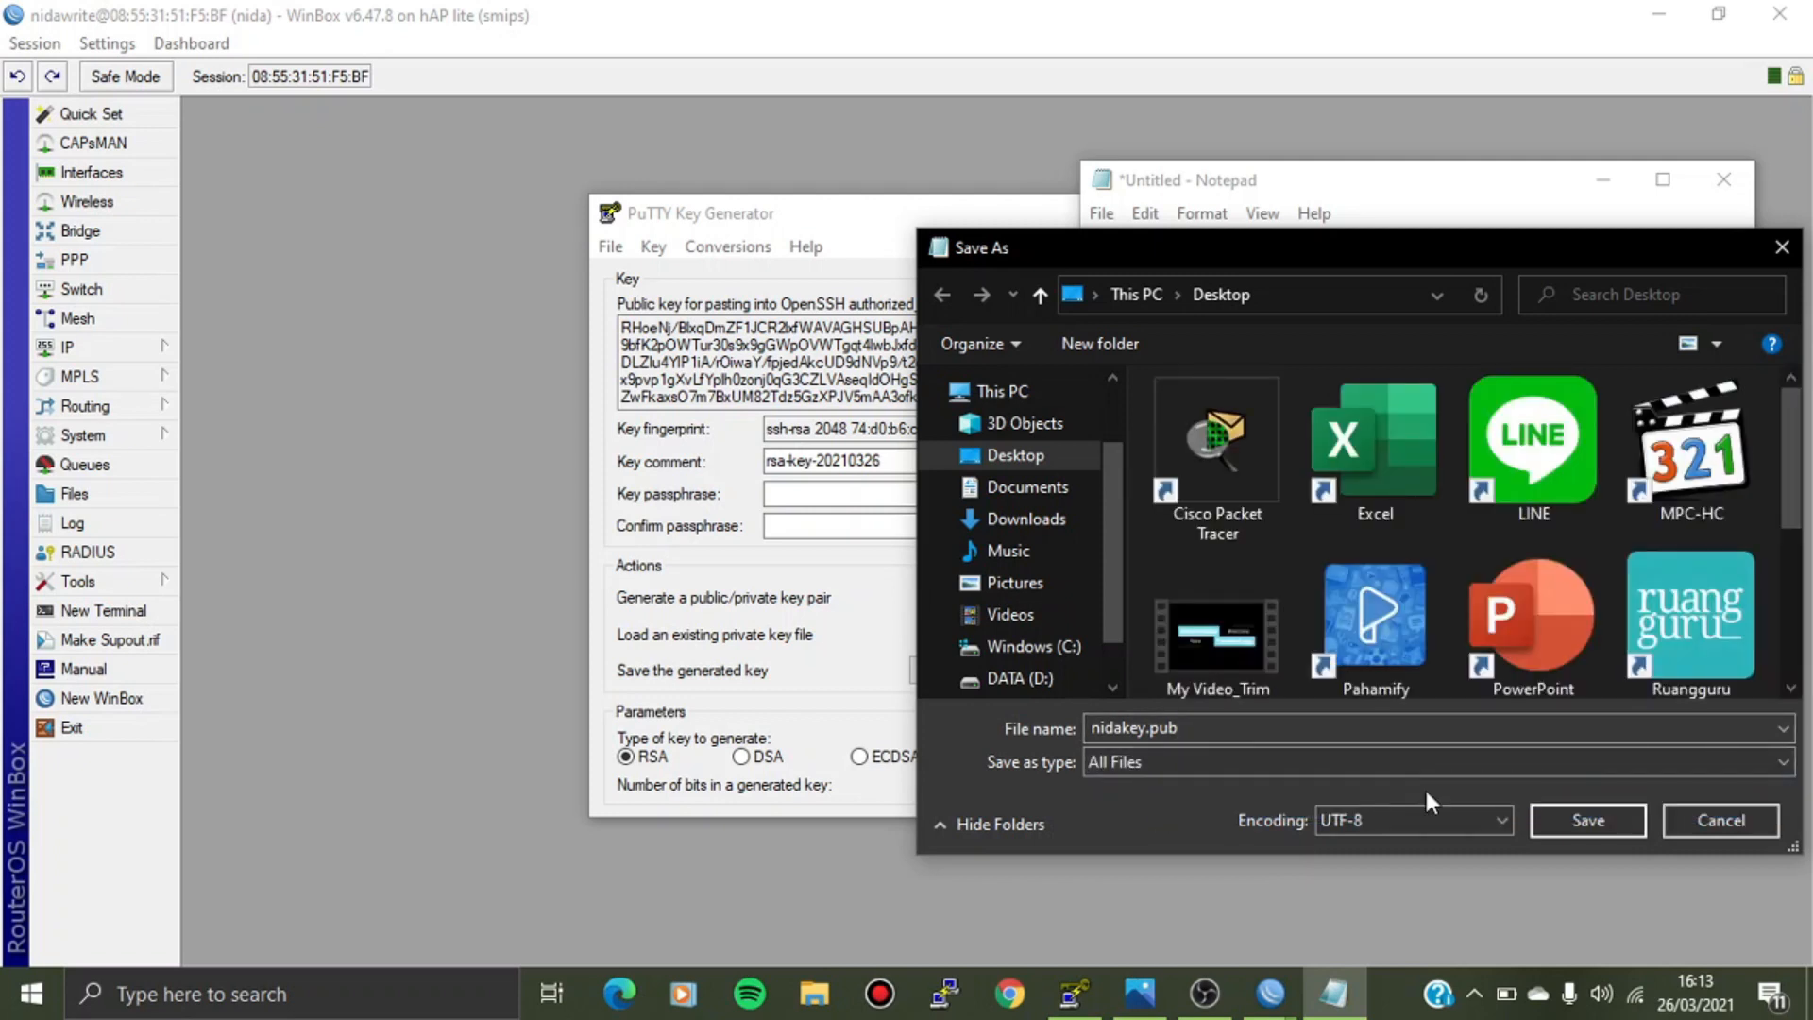
pyautogui.click(1619, 818)
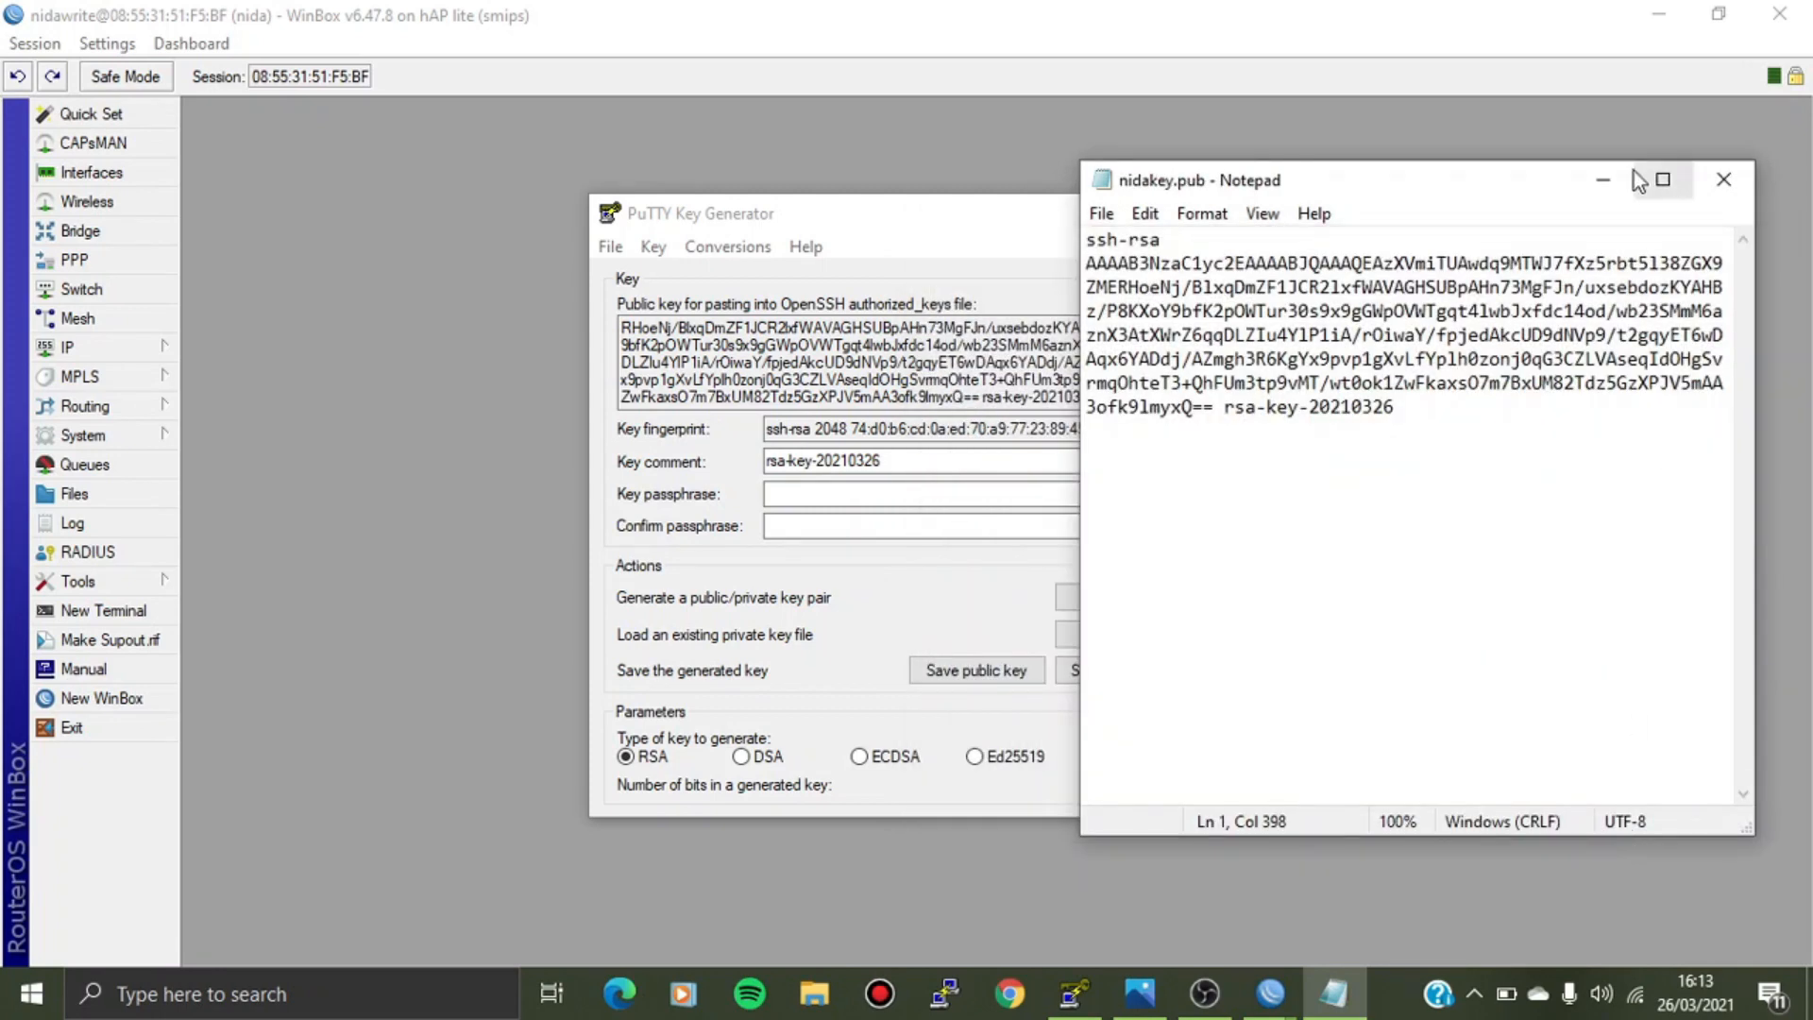
pyautogui.click(1603, 180)
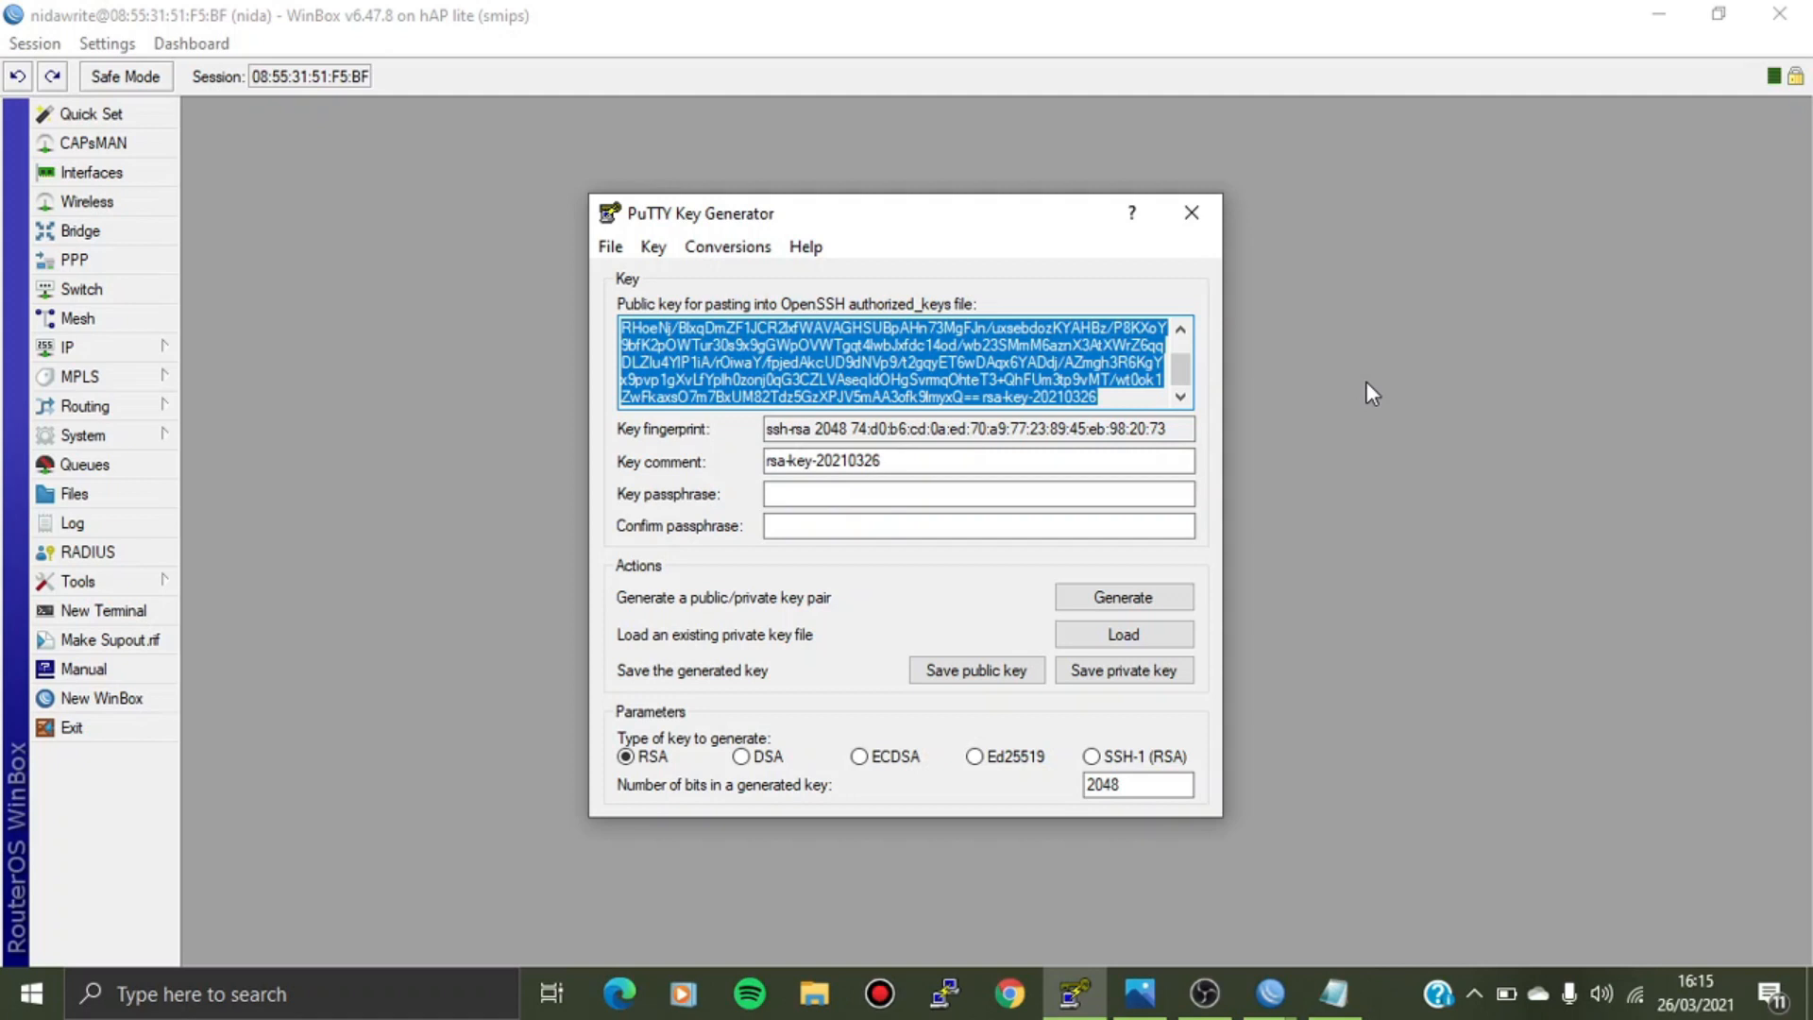
# Log on to the router's FTP share at ftp://192.168.88.1 in File Explorer with the FTP password.
pyautogui.click(814, 991)
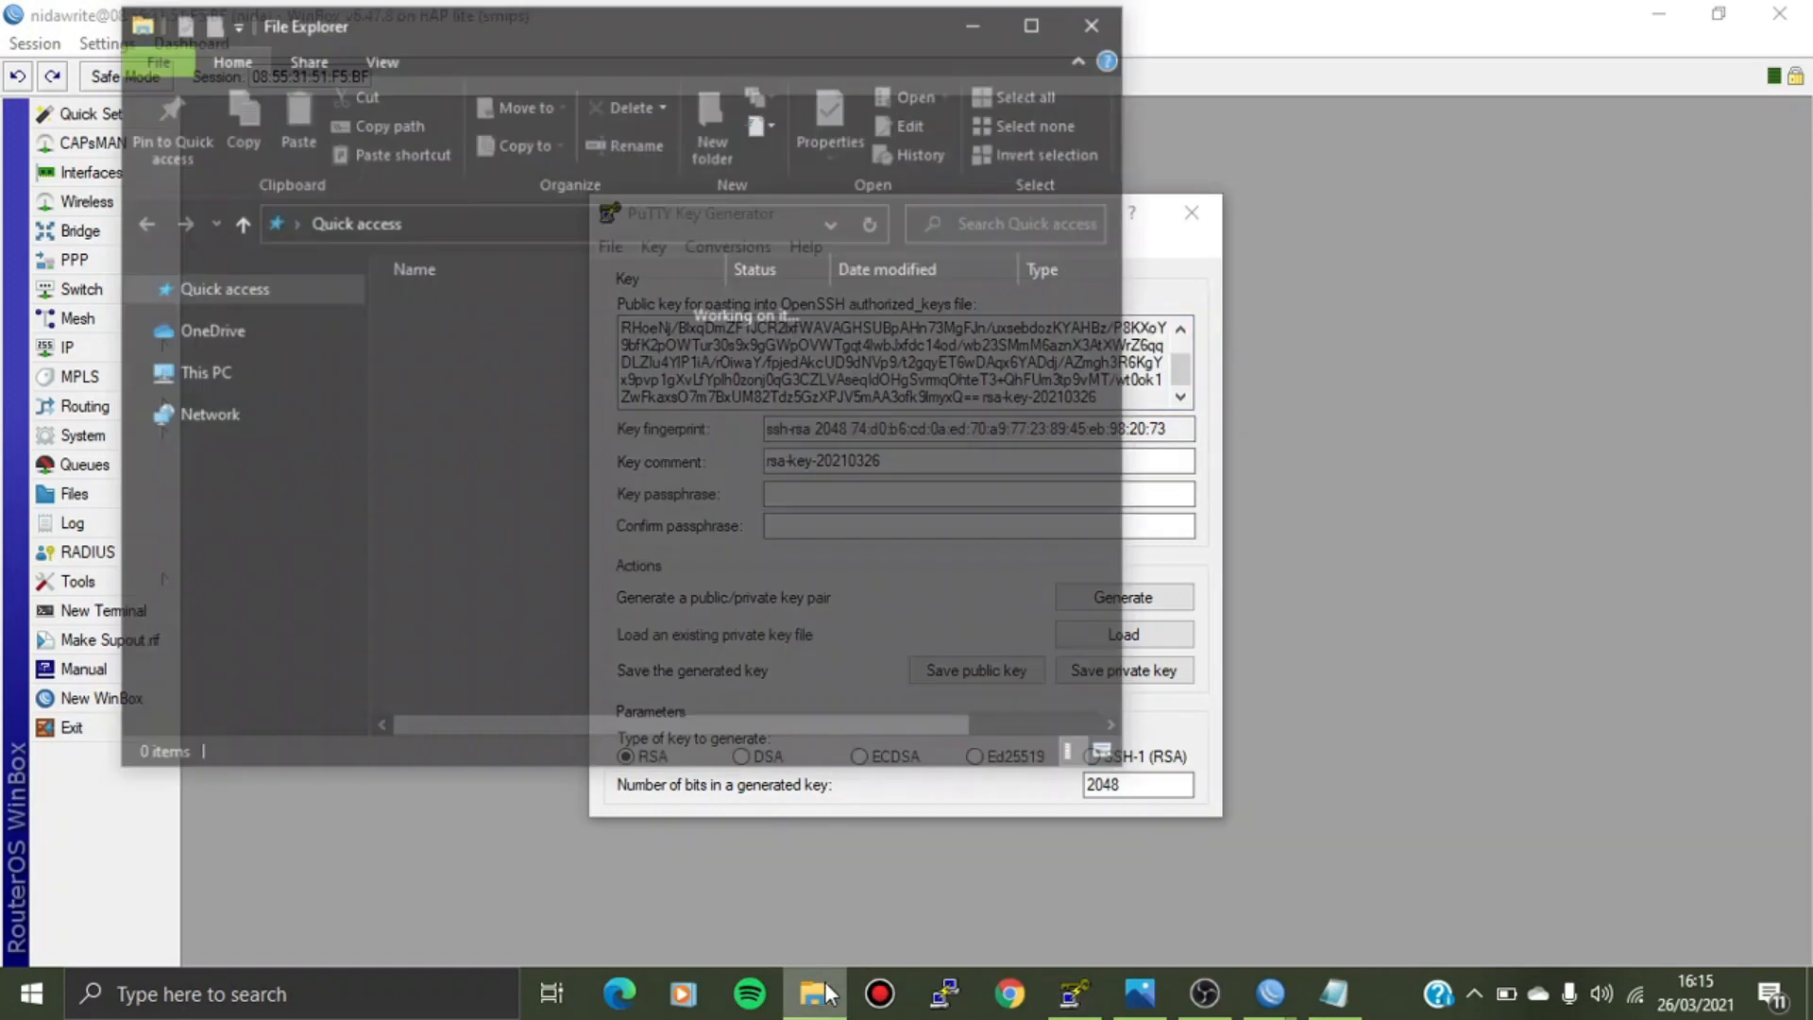
pyautogui.click(439, 223)
pyautogui.press('BackSpace')
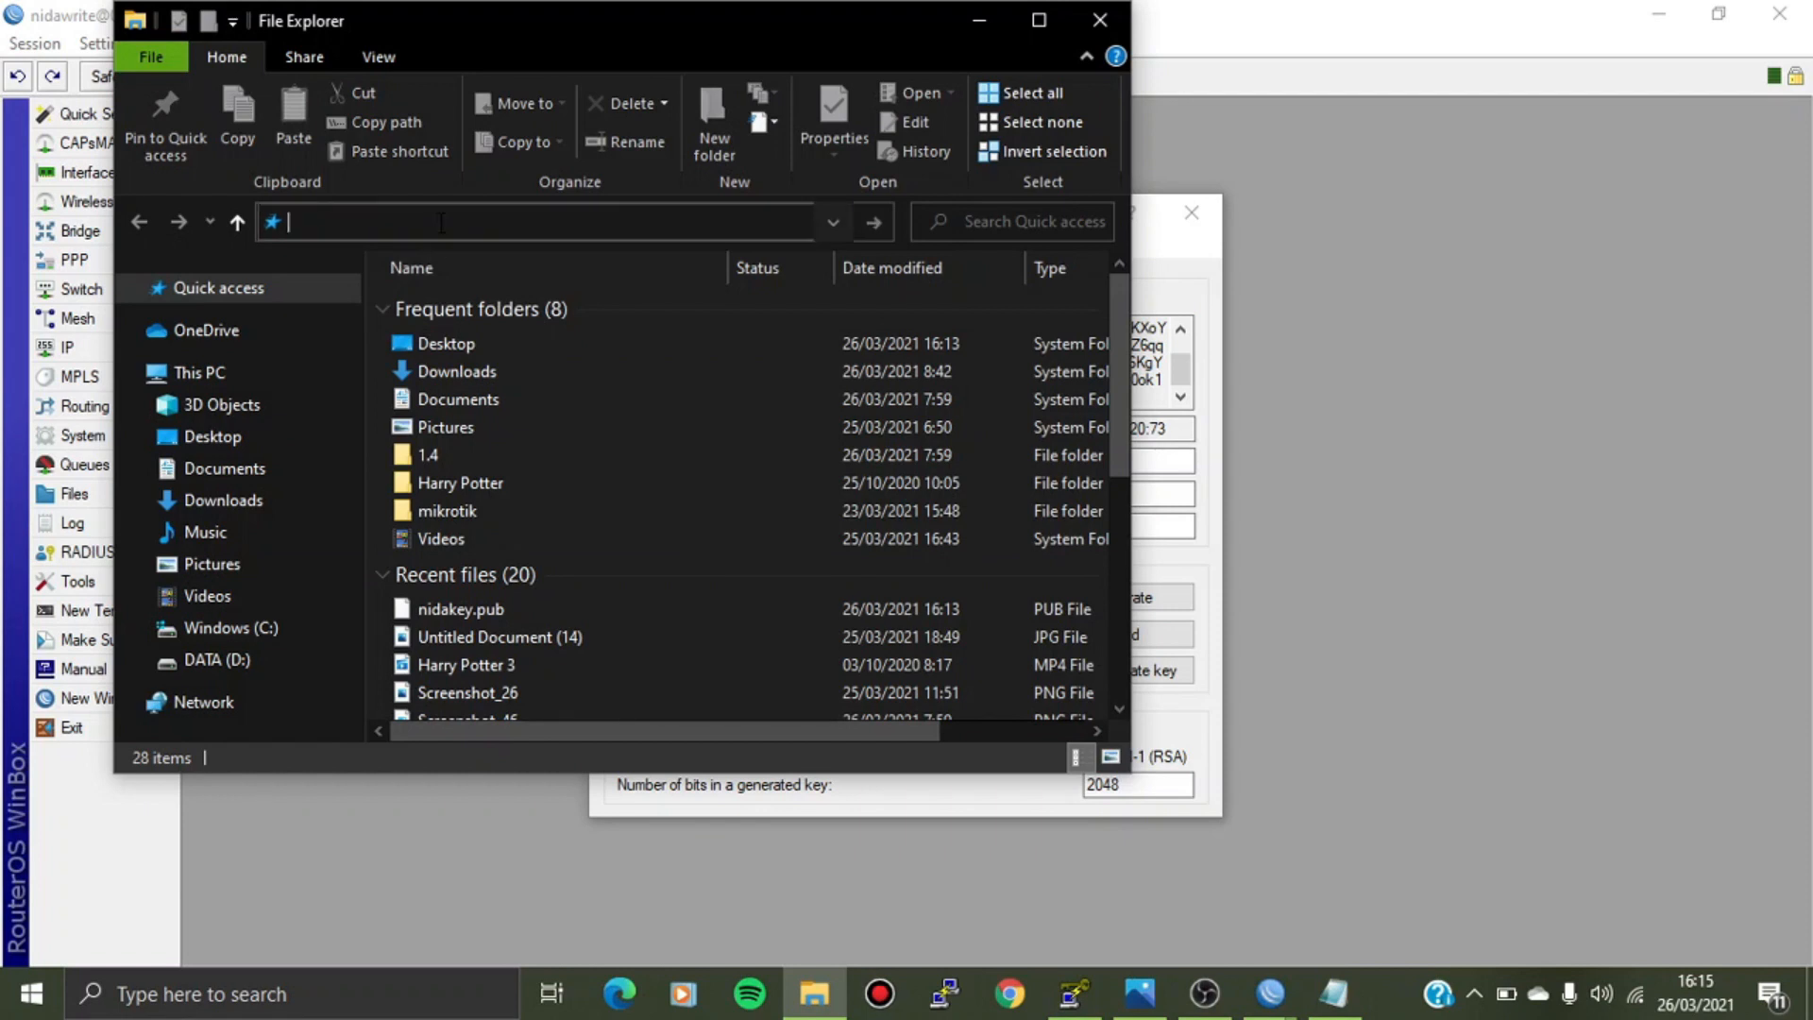
pyautogui.write('ftp:')
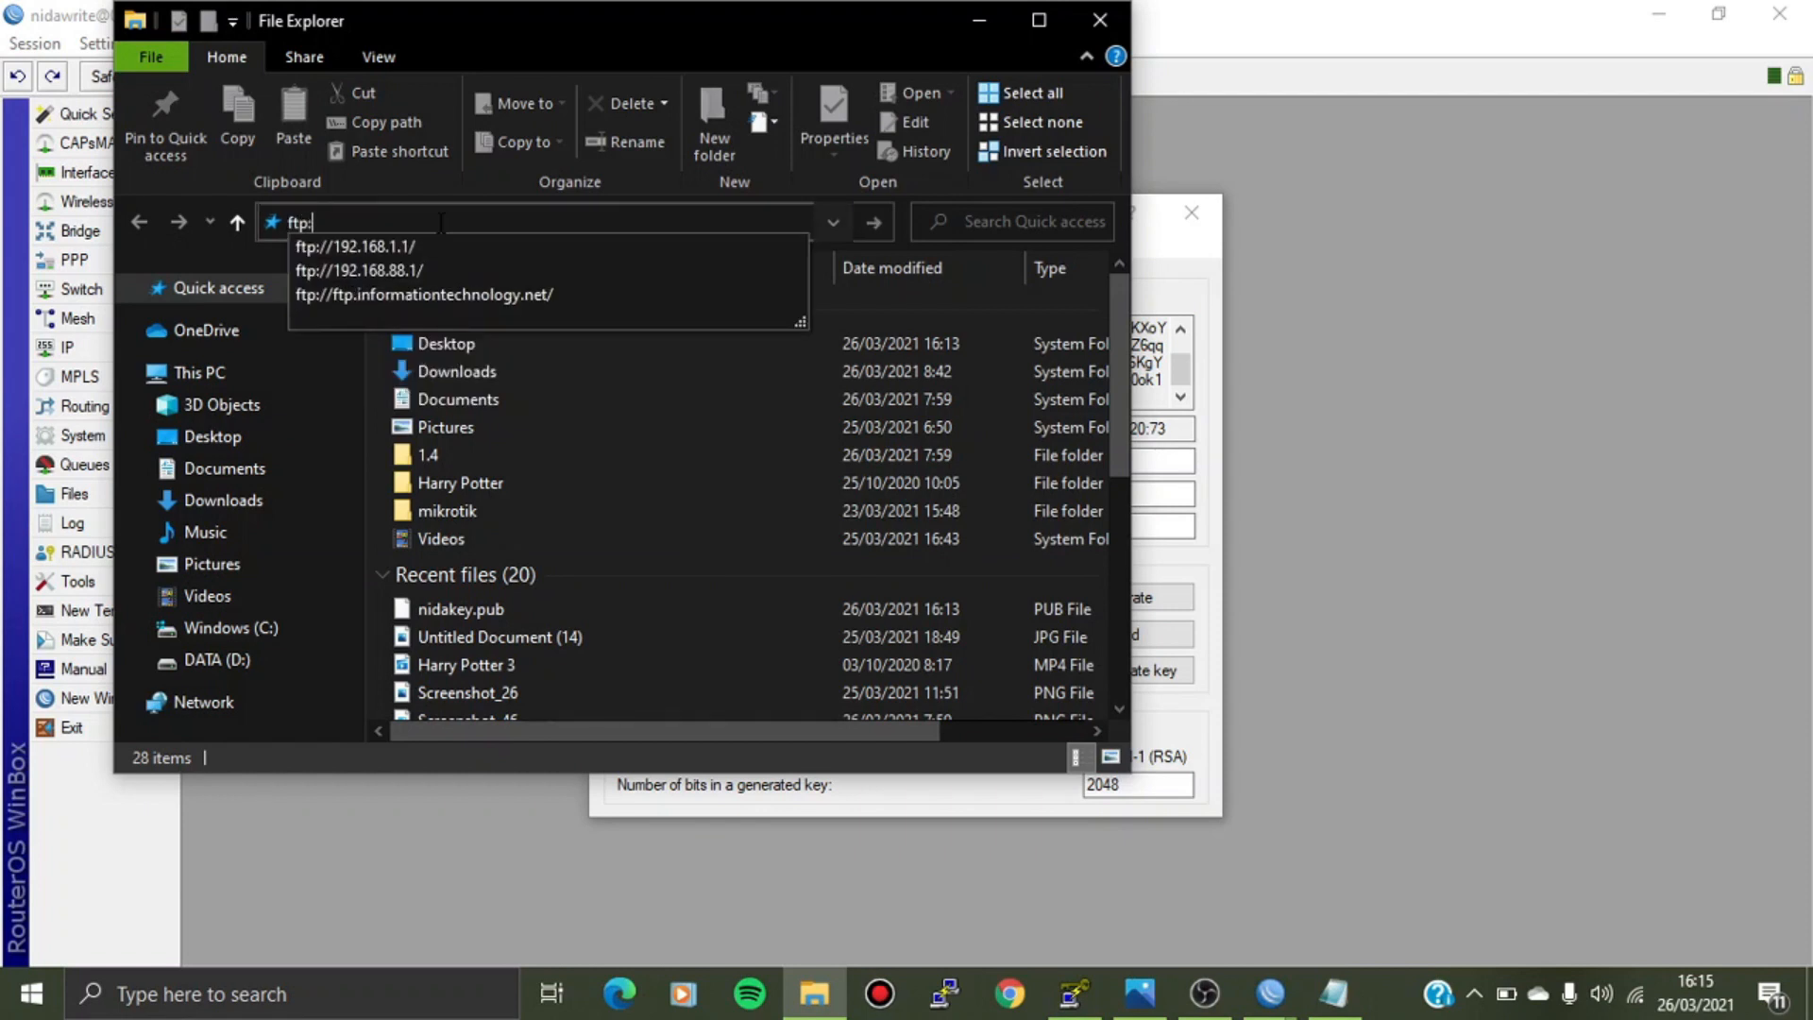
pyautogui.write('//19')
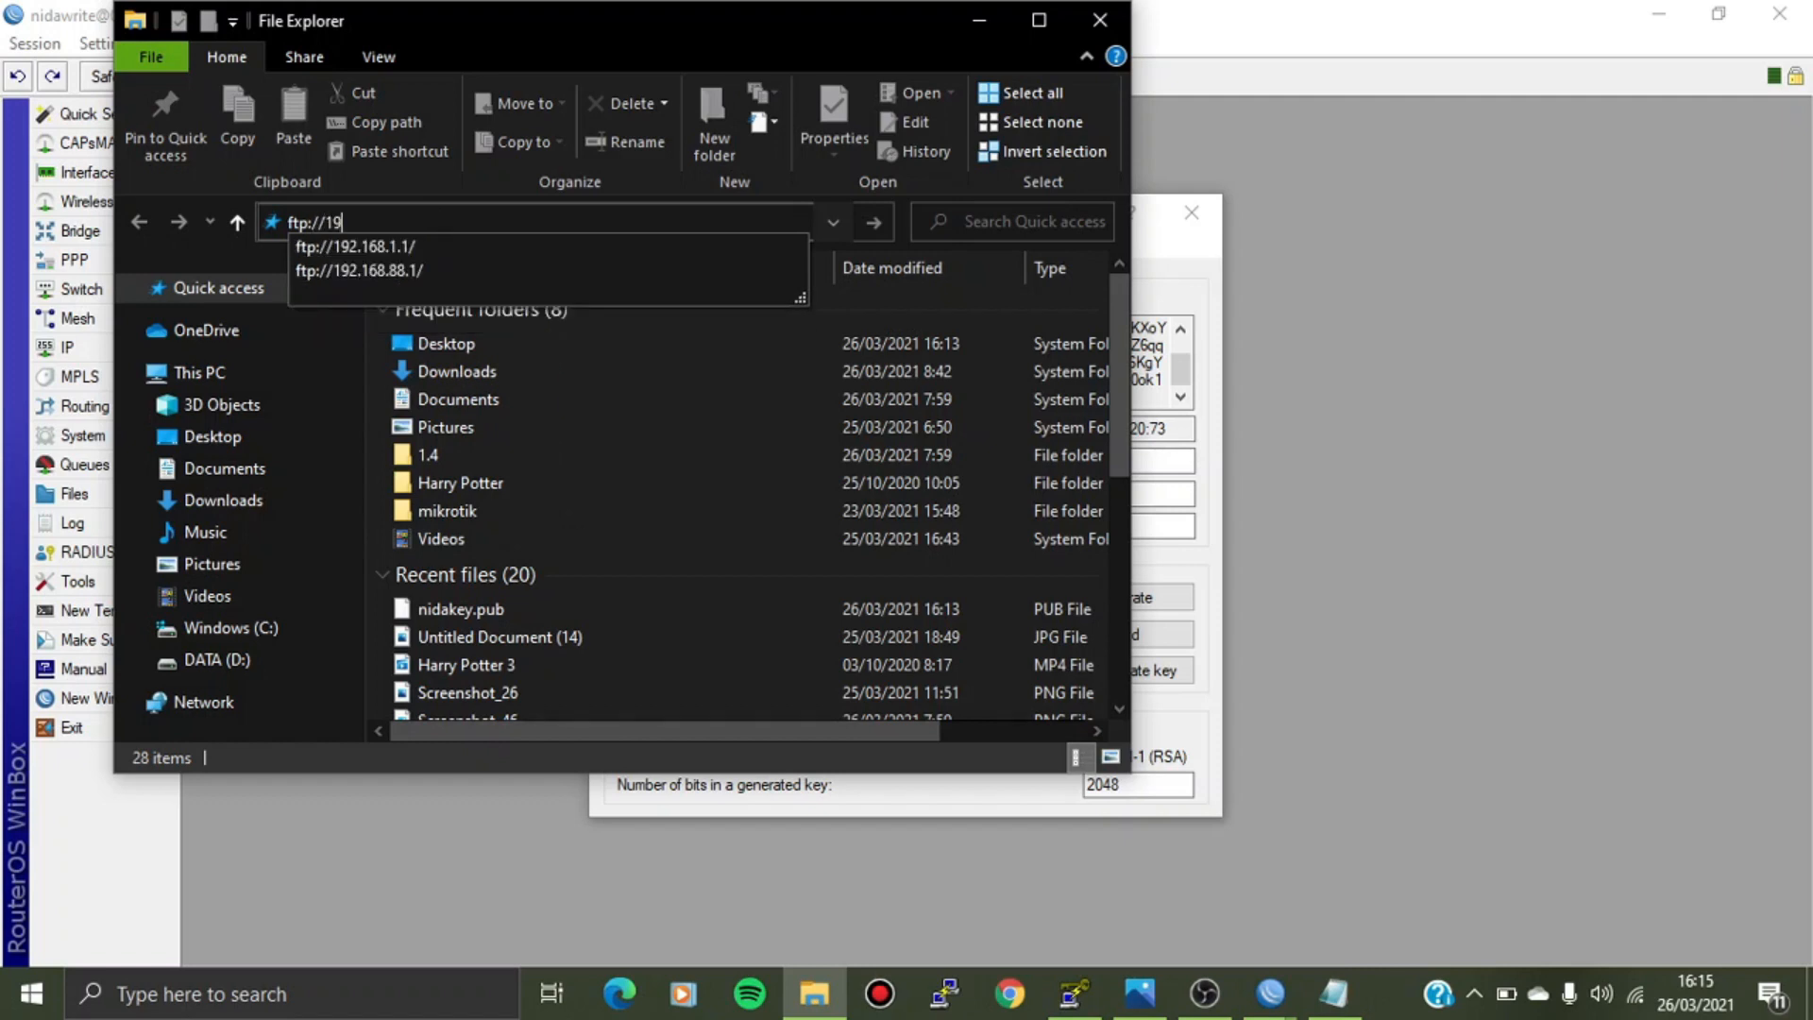
pyautogui.write('2.168.88.1')
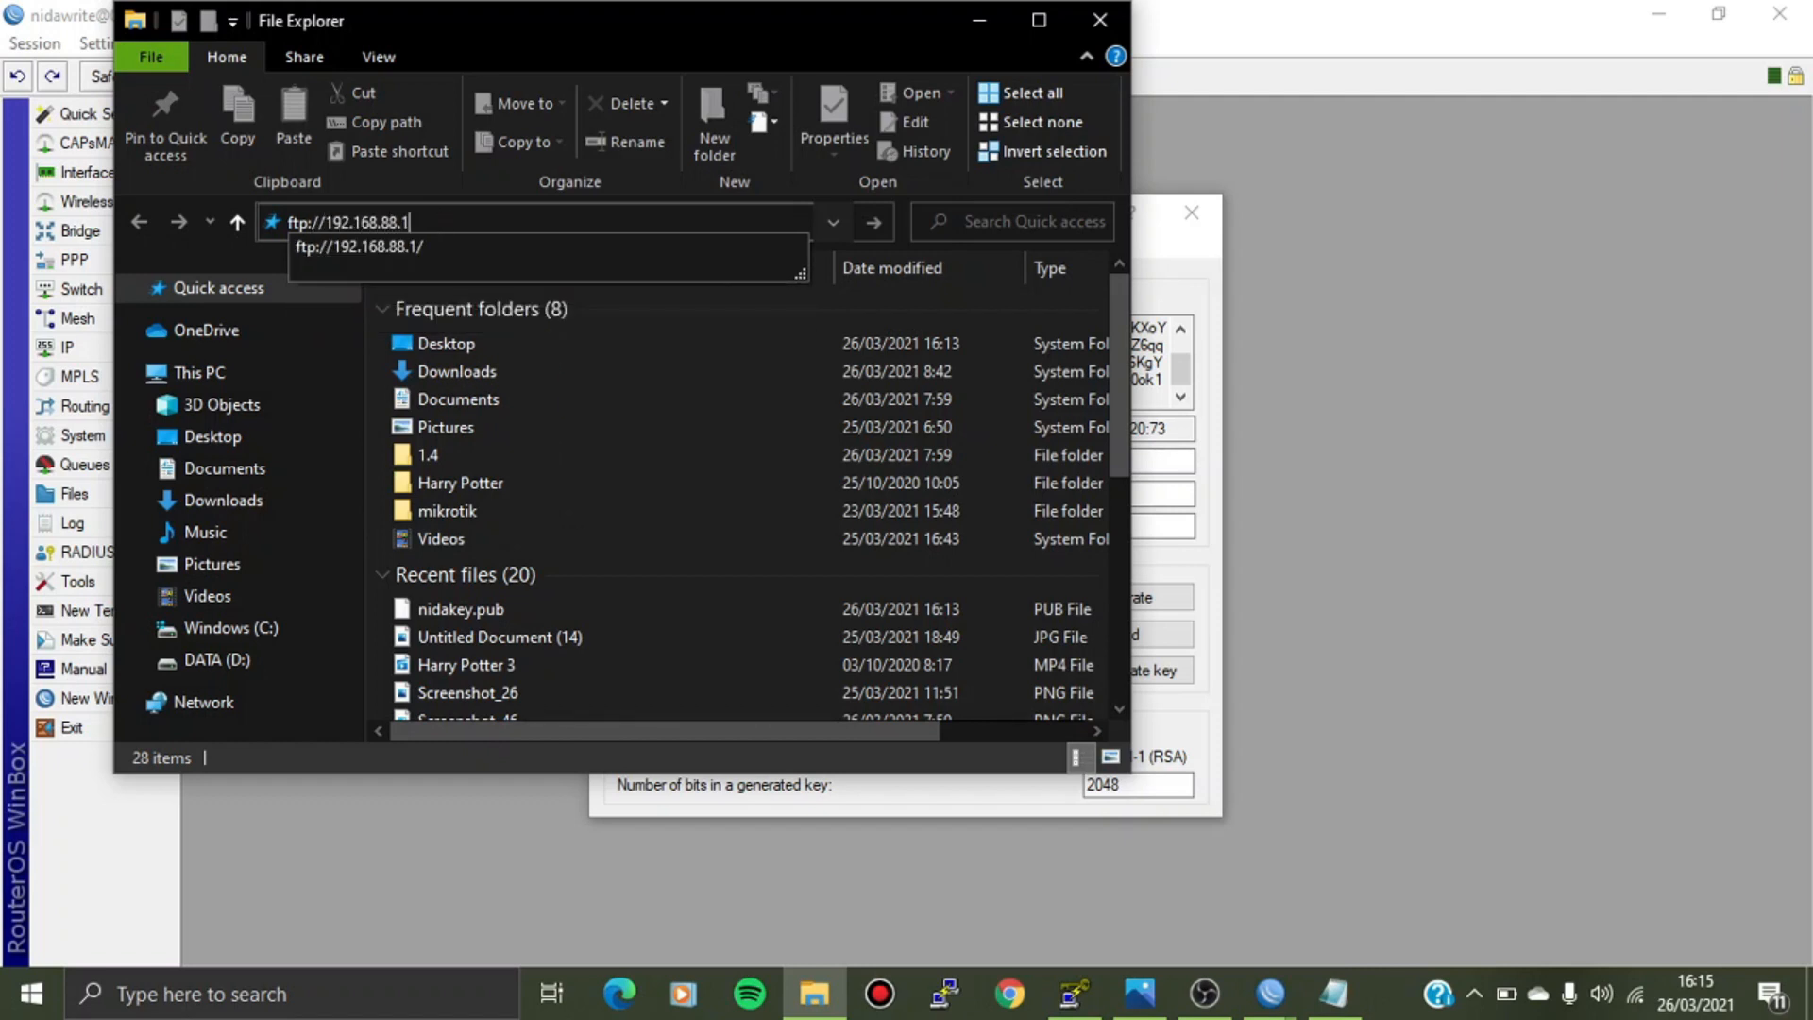
pyautogui.press('Return')
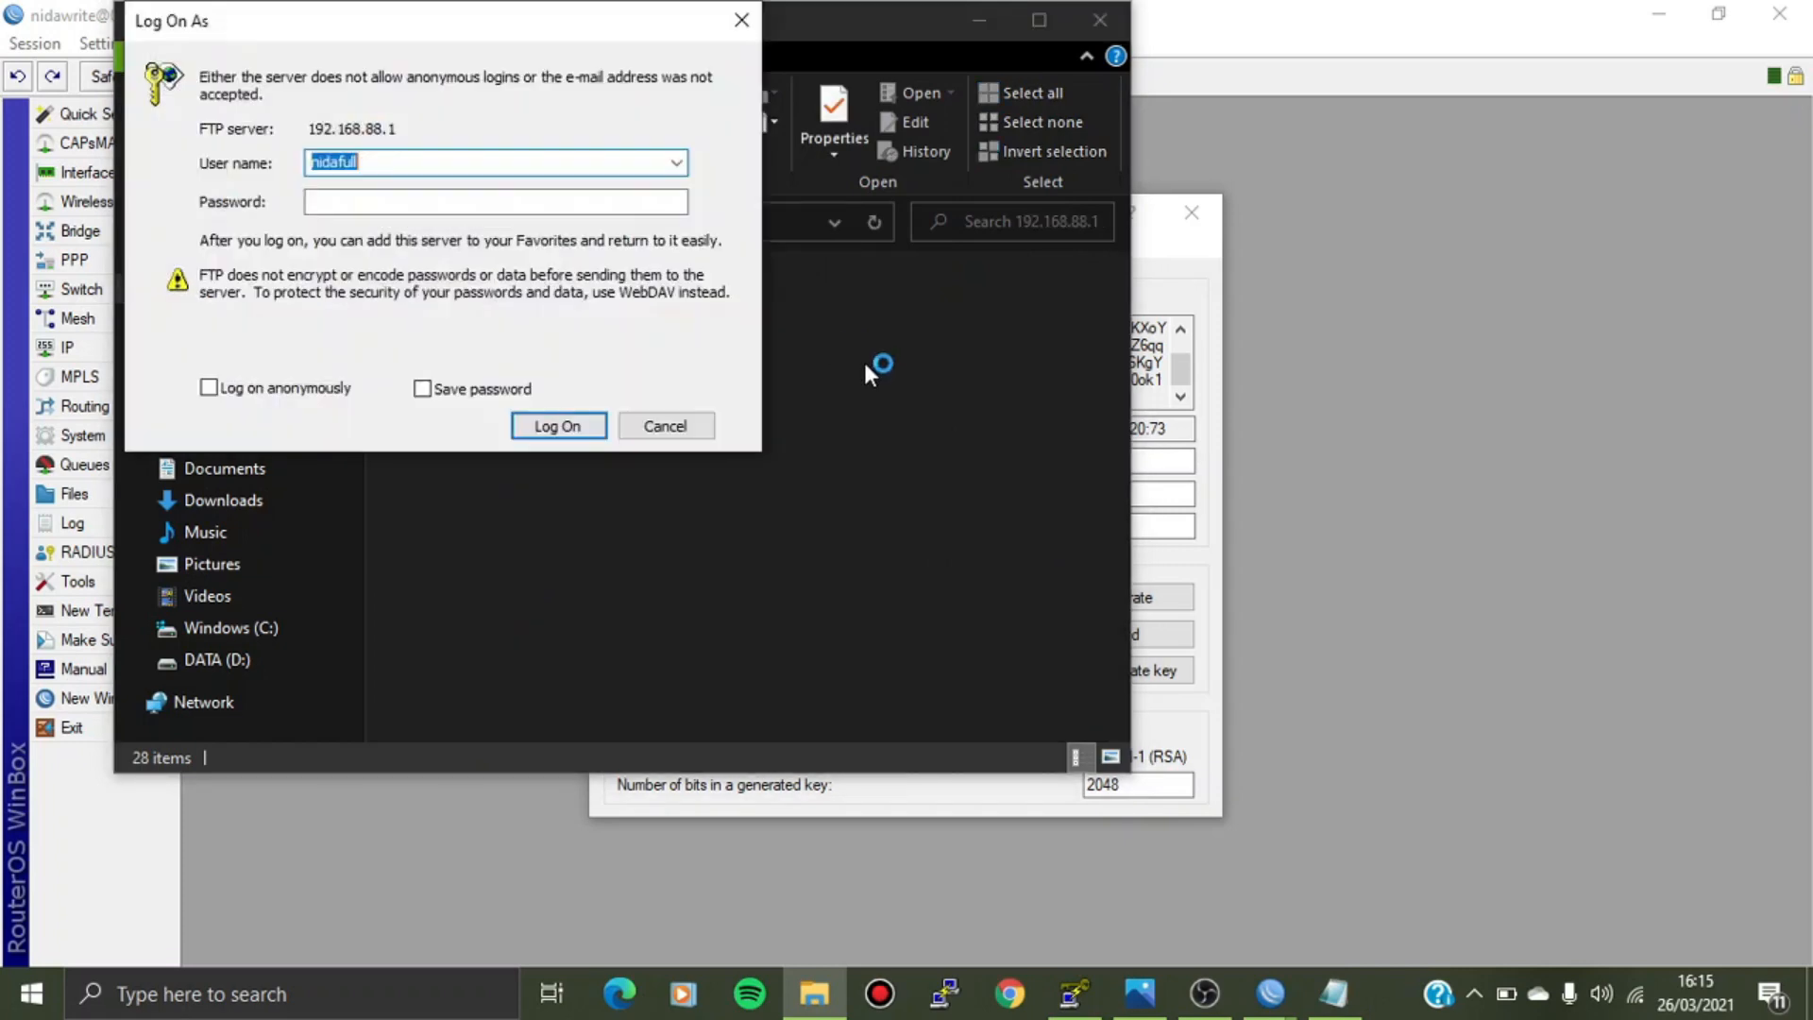
pyautogui.moveTo(429, 26); pyautogui.dragTo(789, 212)
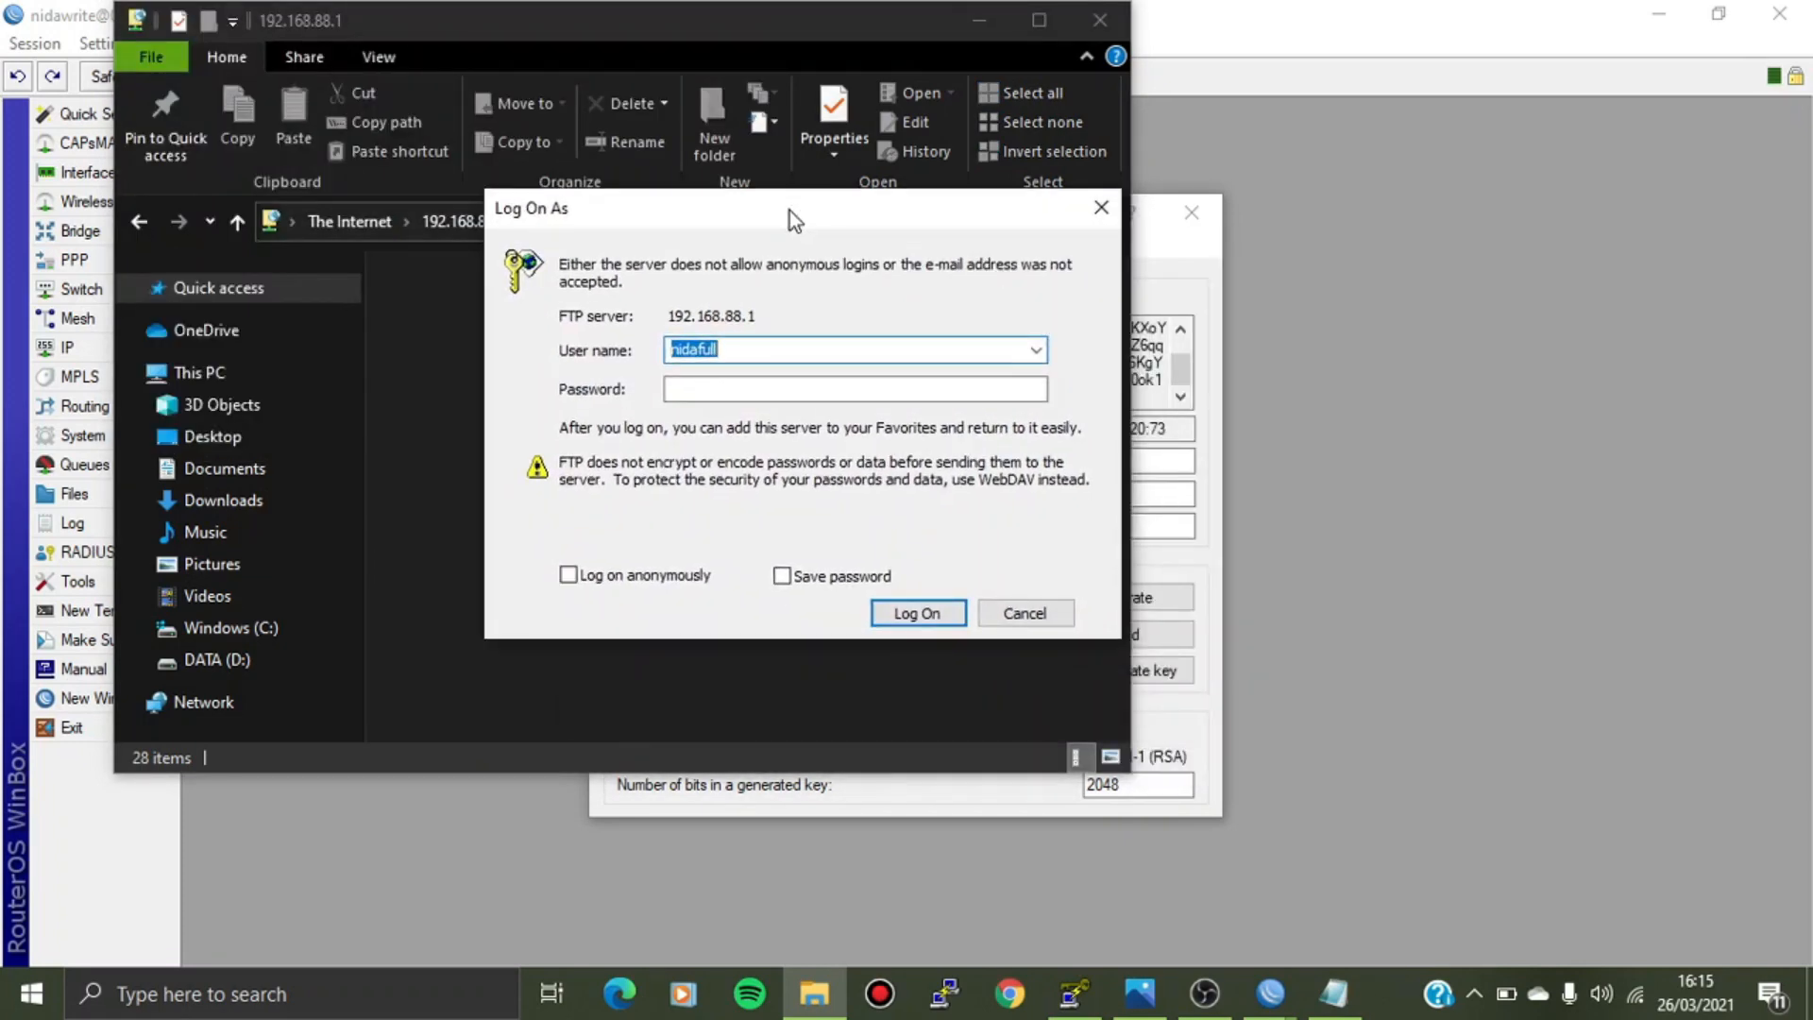
pyautogui.click(741, 350)
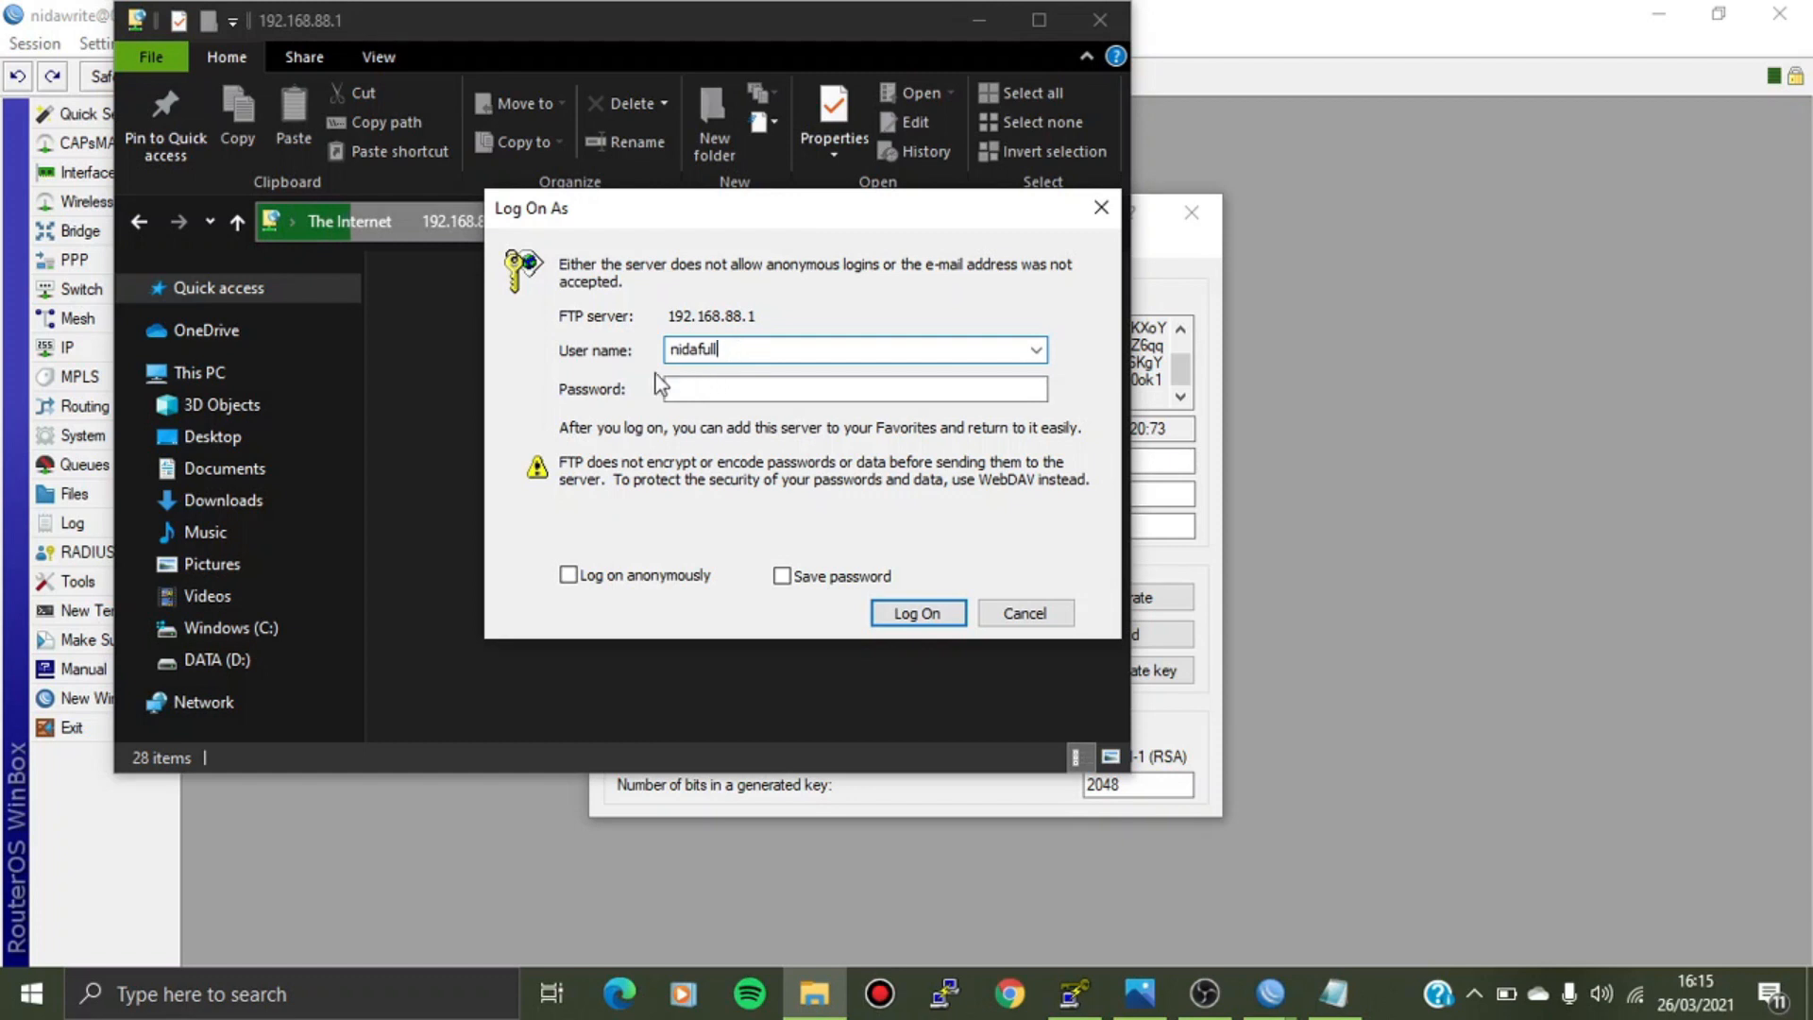
pyautogui.click(713, 395)
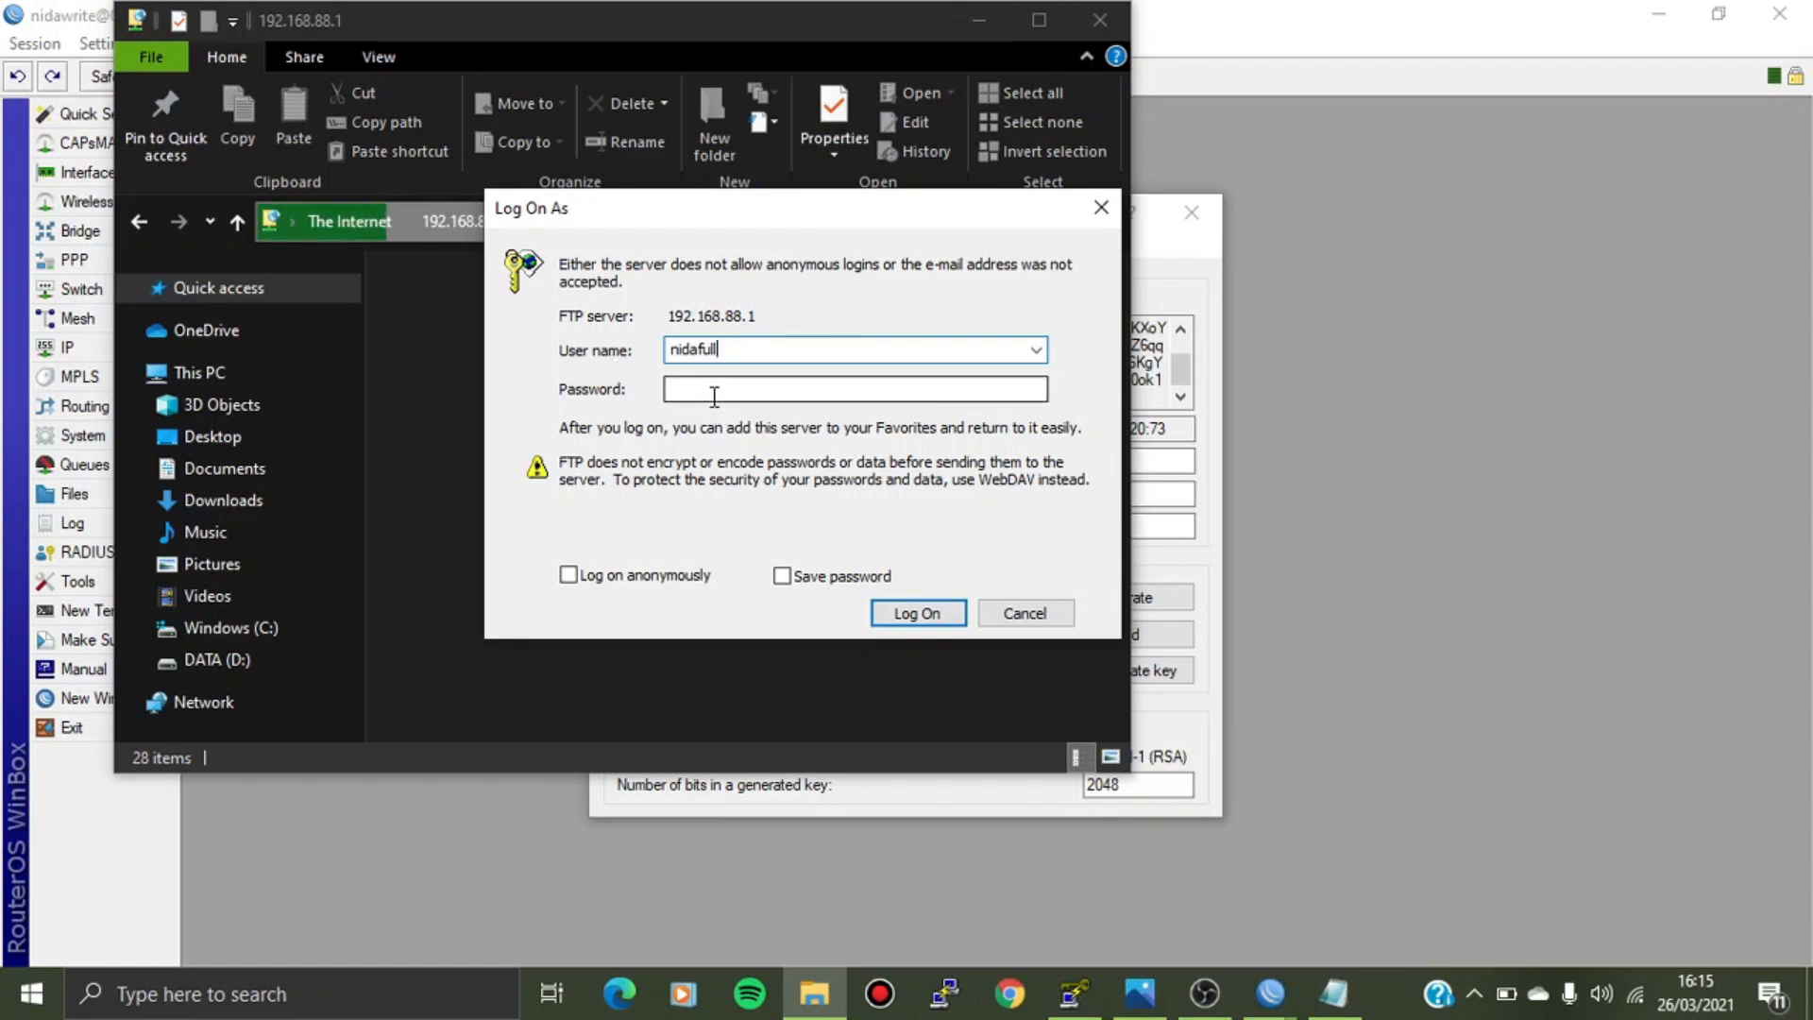
pyautogui.write('****')
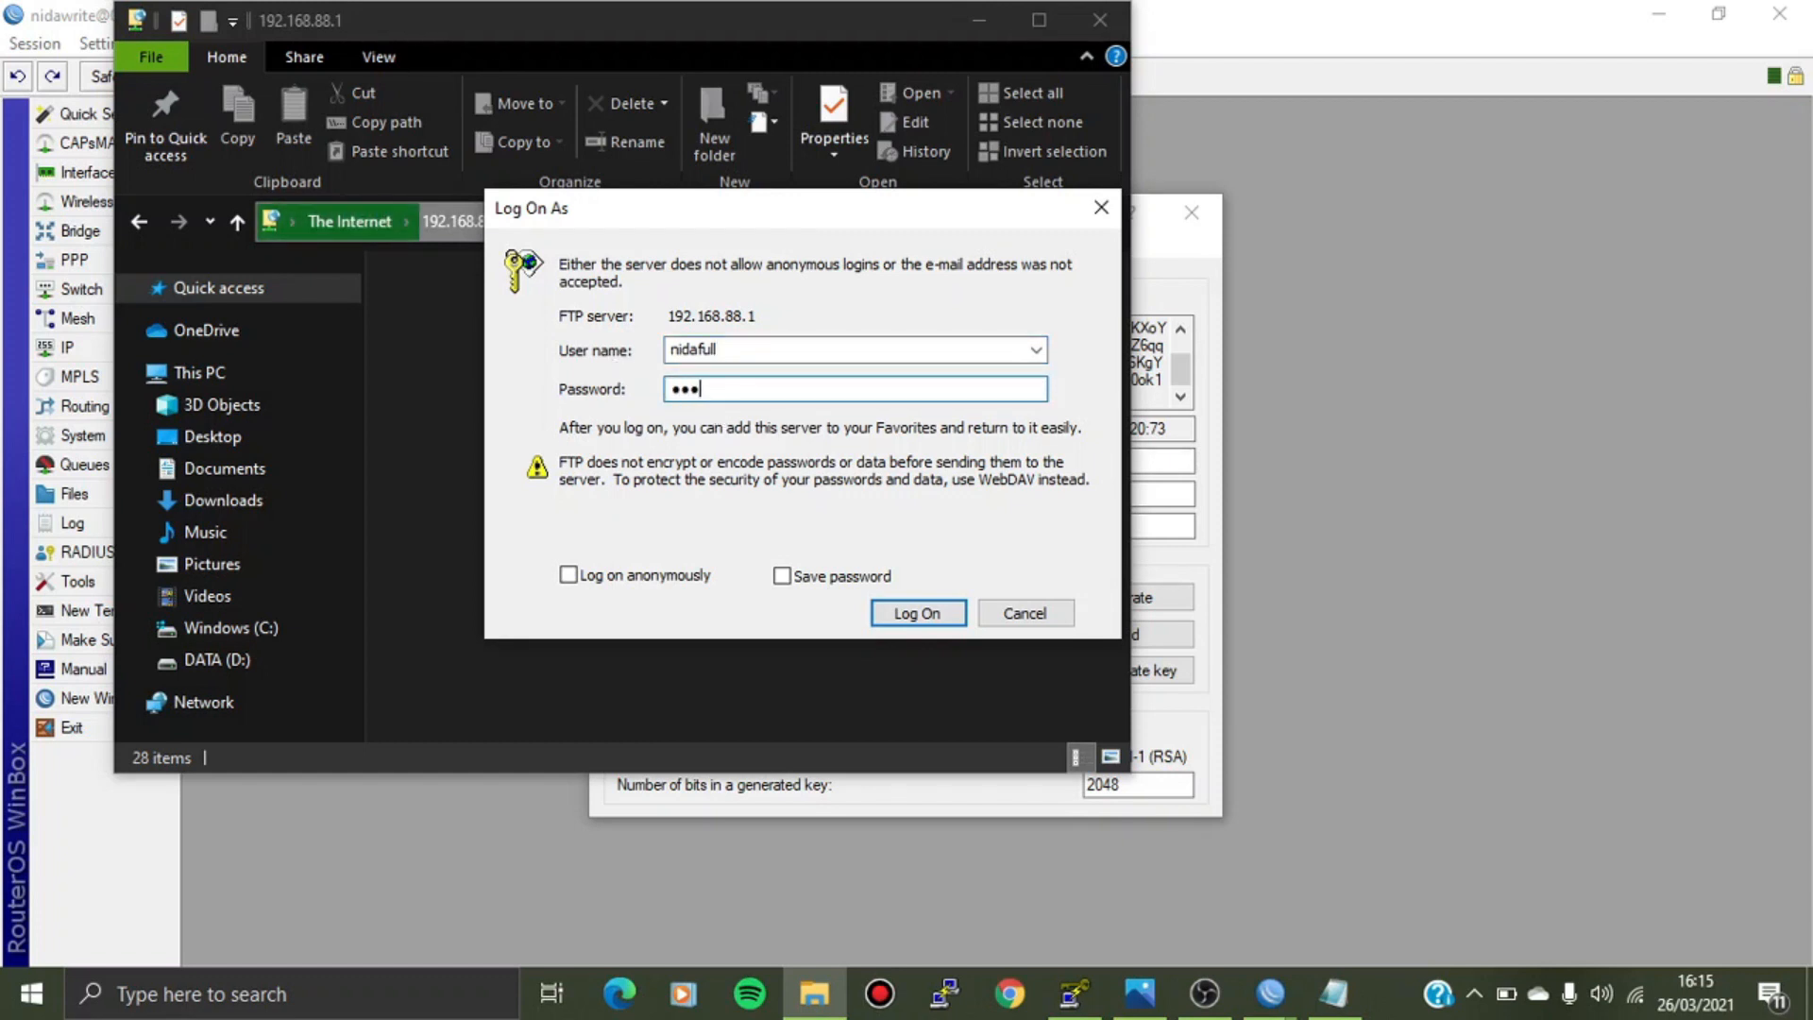
pyautogui.write('****')
pyautogui.click(914, 614)
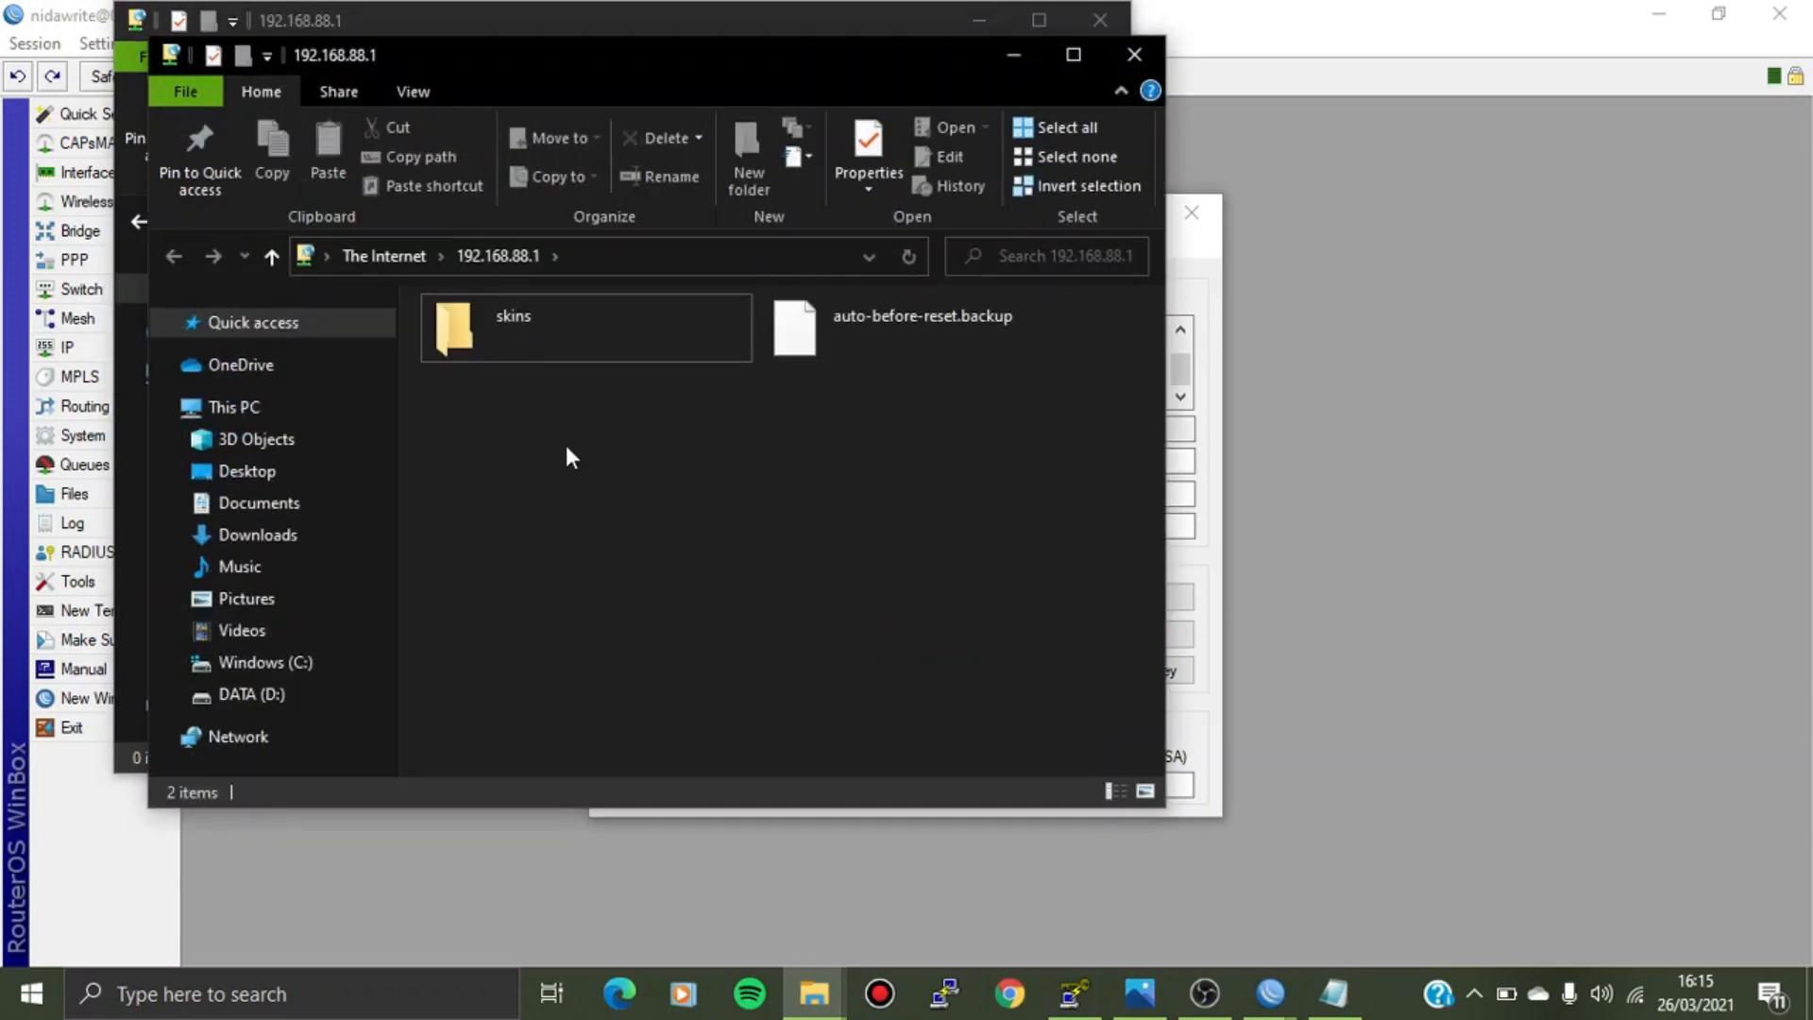
# Drag nidakey.pub from the Desktop into the router's FTP folder, then close both windows.
pyautogui.moveTo(580, 42); pyautogui.dragTo(581, 87)
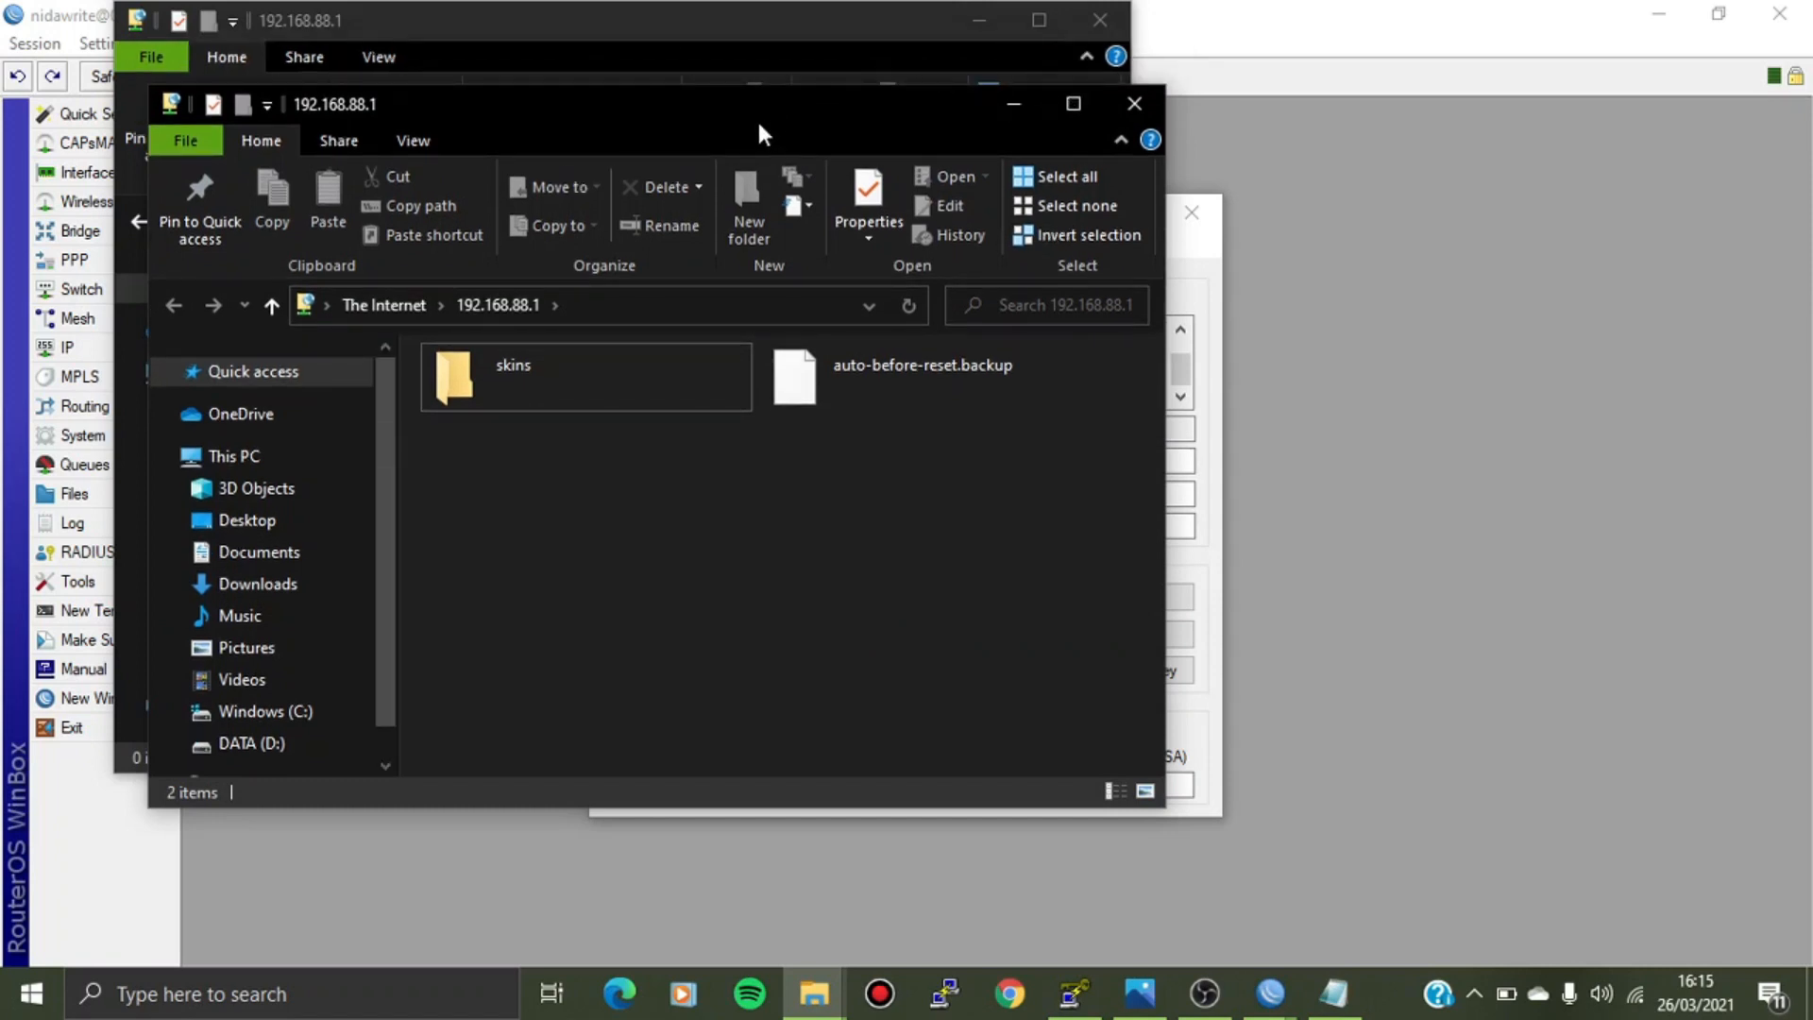
pyautogui.moveTo(757, 117); pyautogui.dragTo(1392, 113)
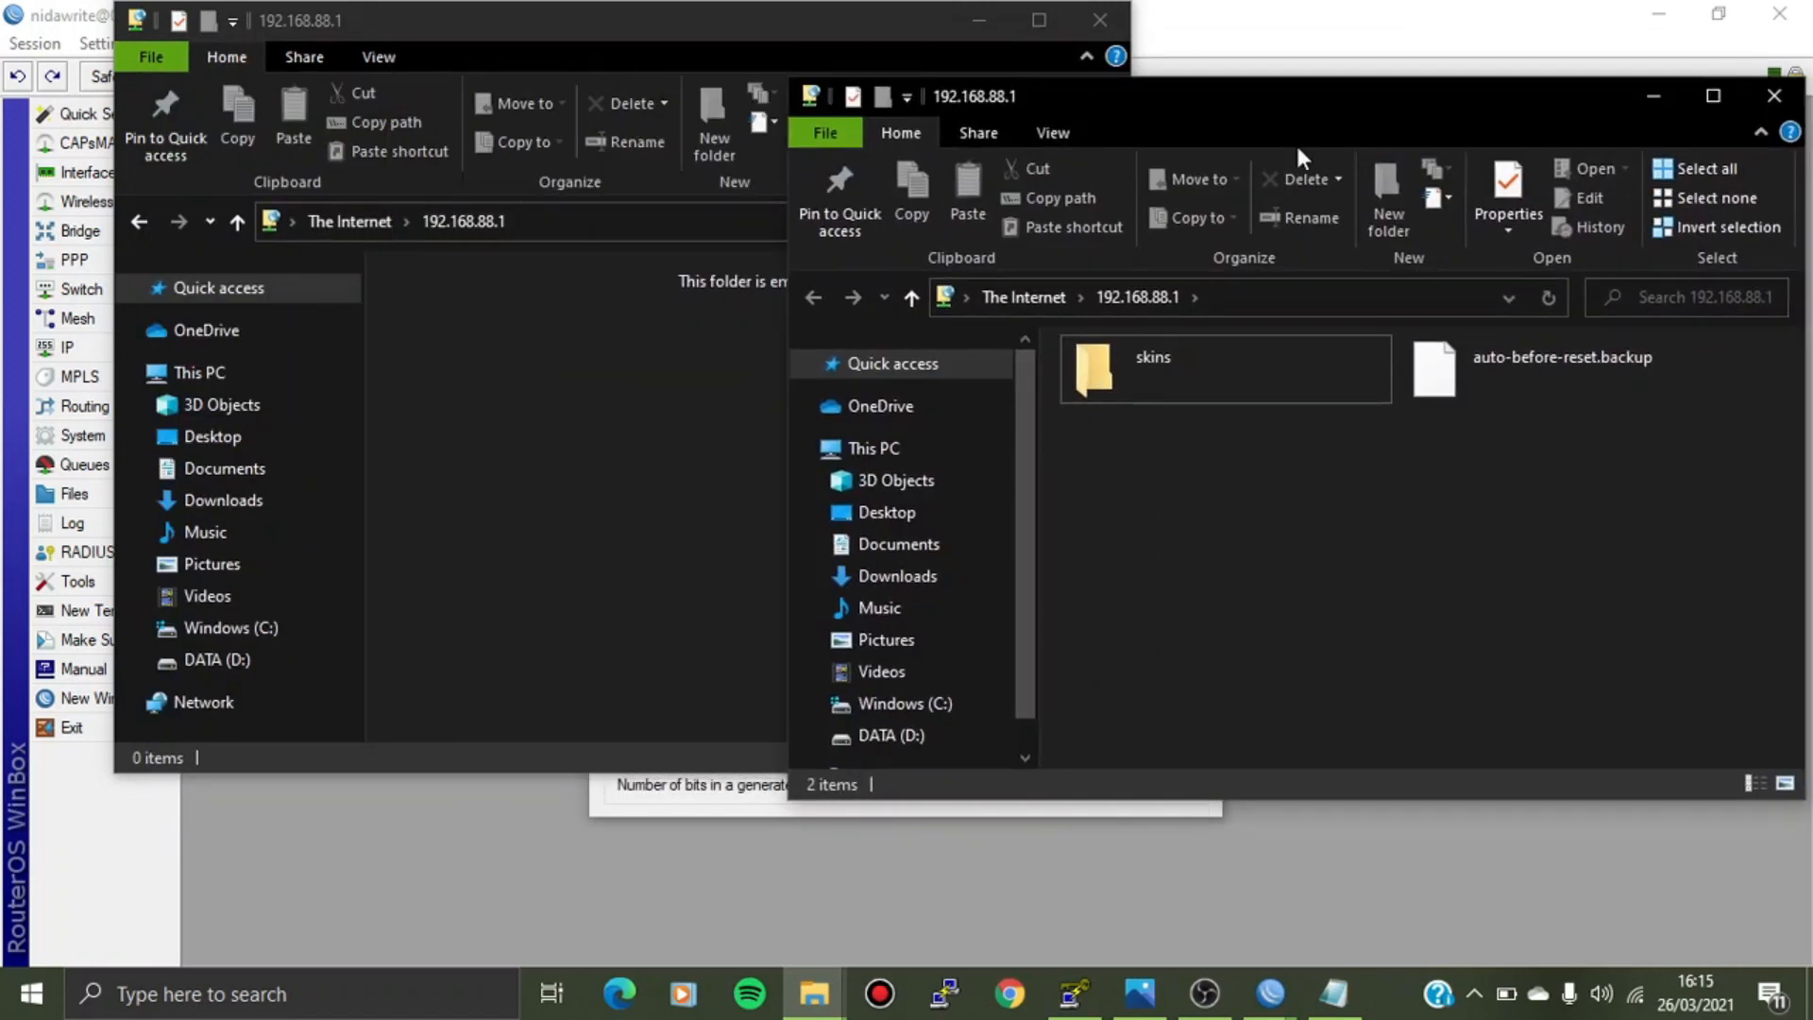
pyautogui.click(230, 437)
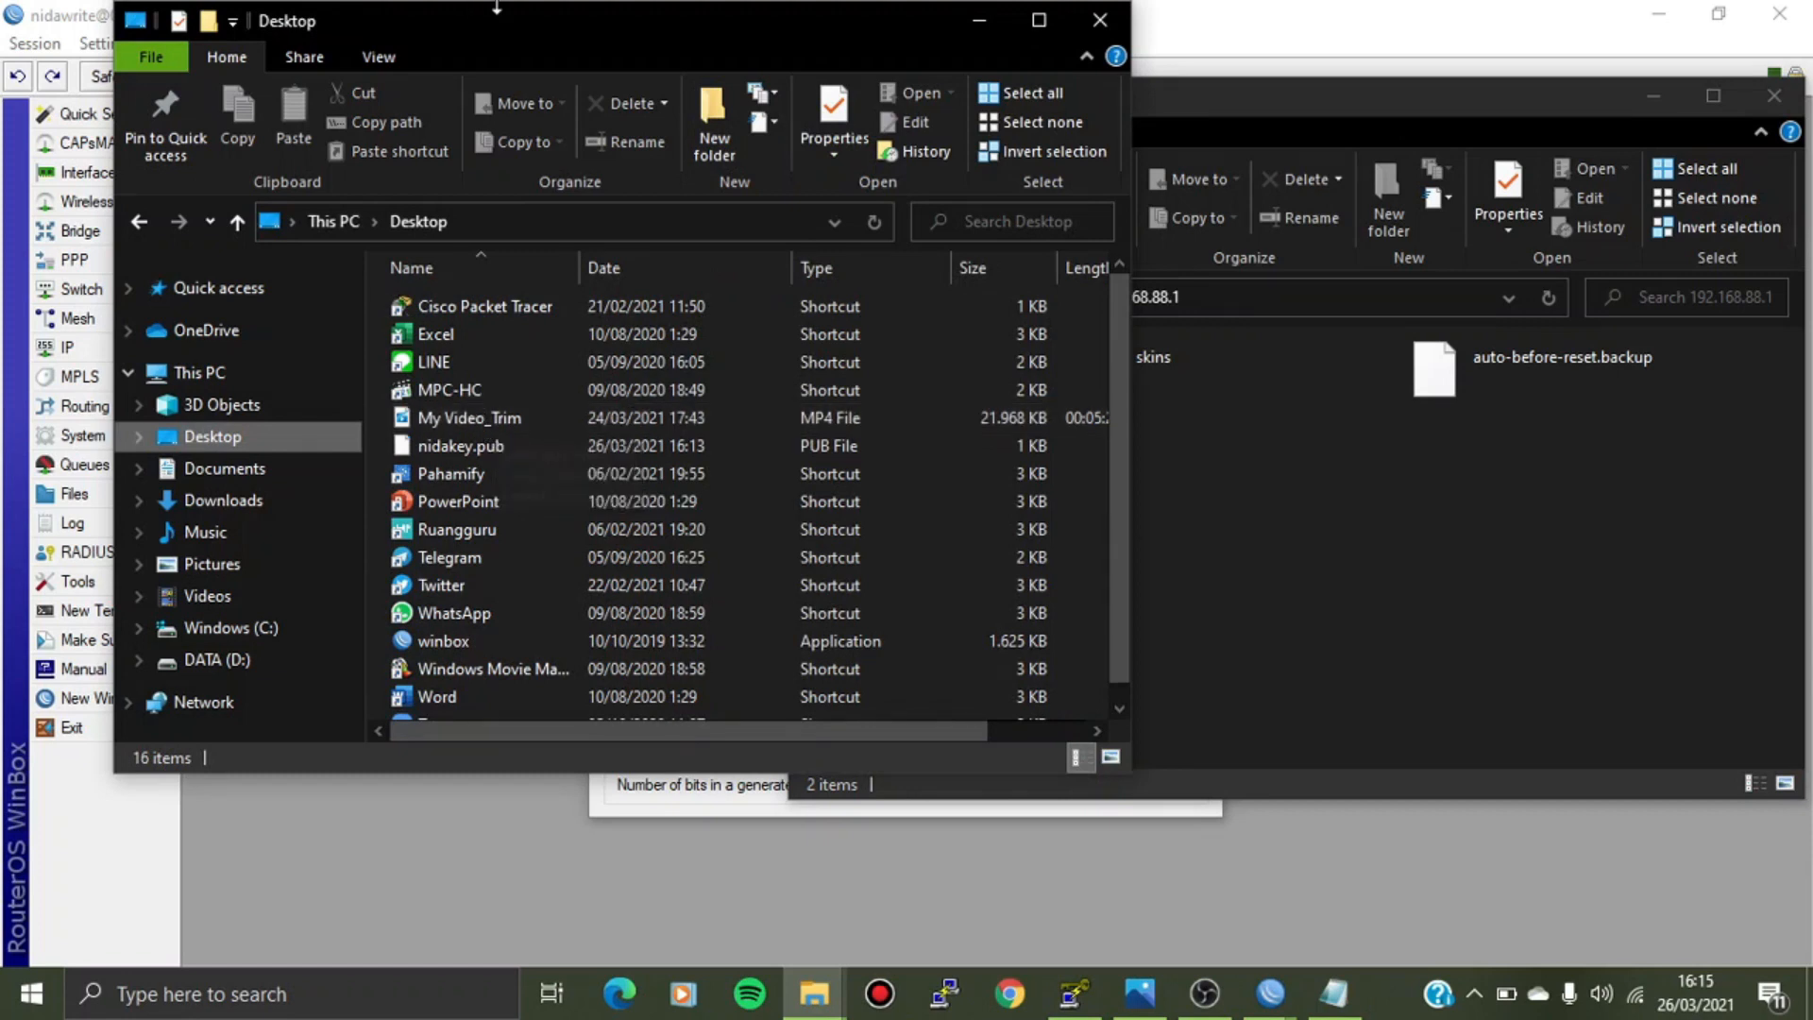
pyautogui.moveTo(309, 10); pyautogui.dragTo(310, 12)
pyautogui.moveTo(442, 37); pyautogui.dragTo(302, 36)
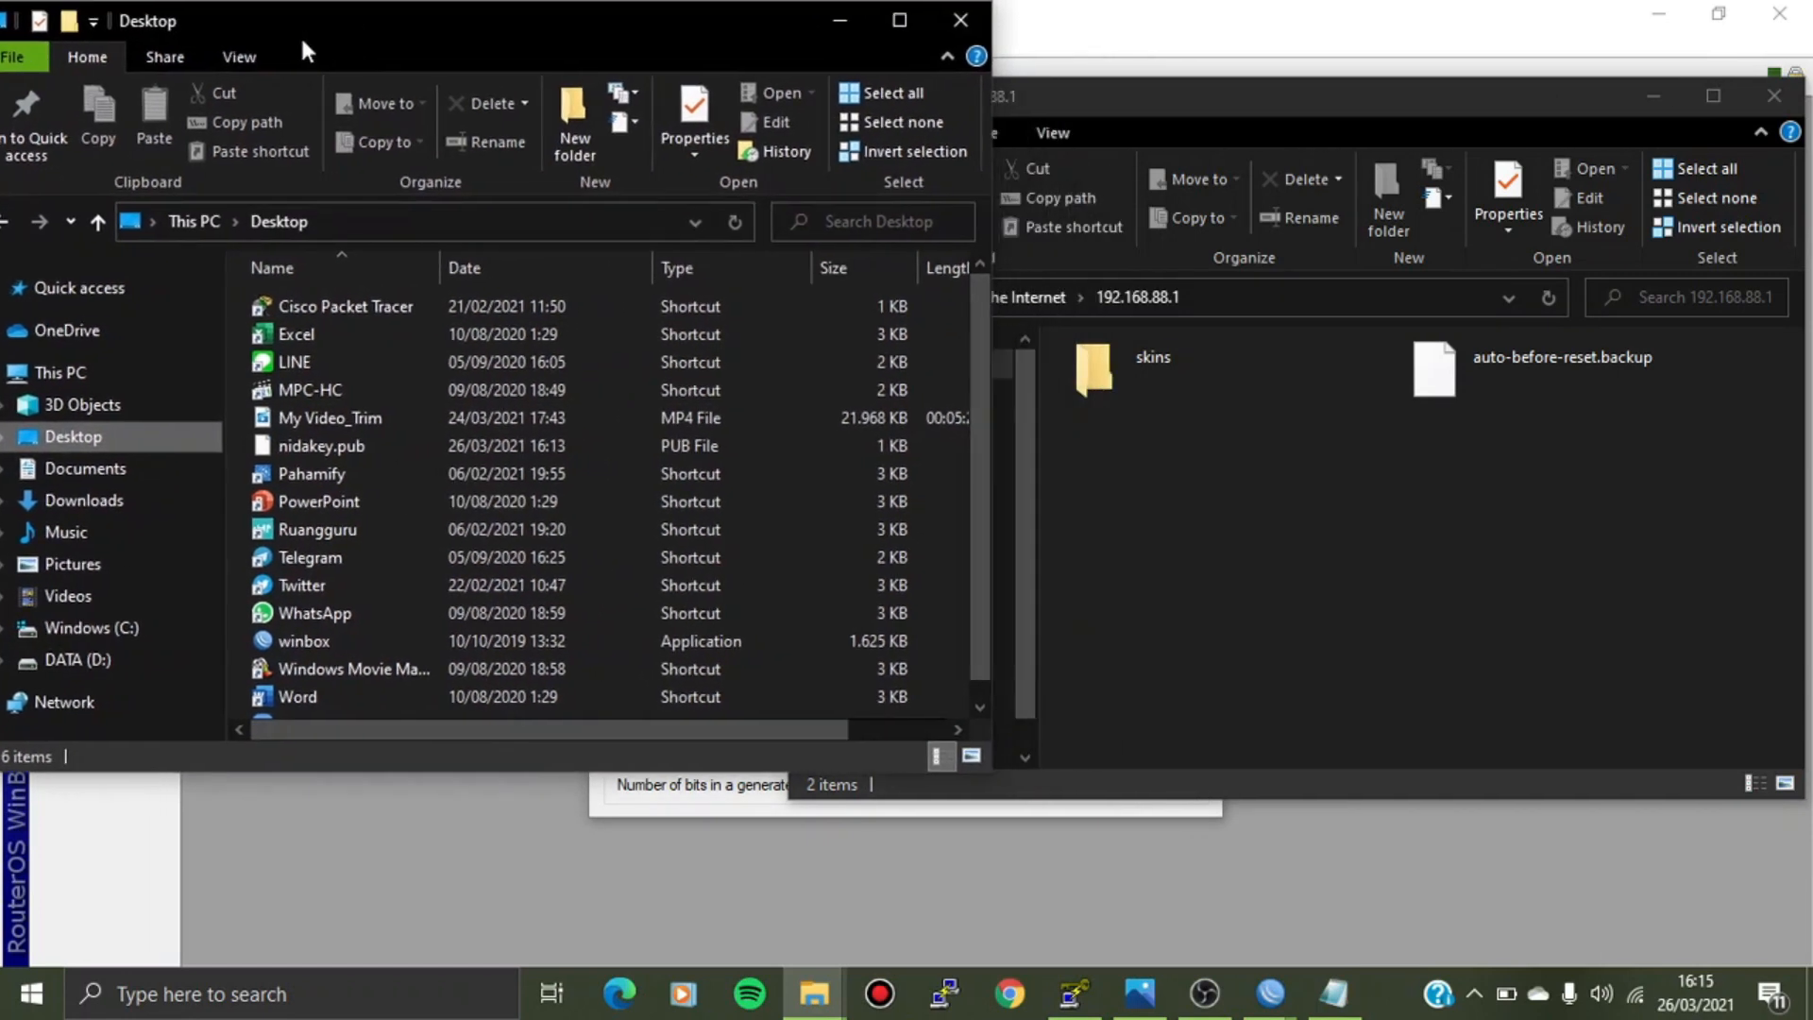
pyautogui.click(403, 445)
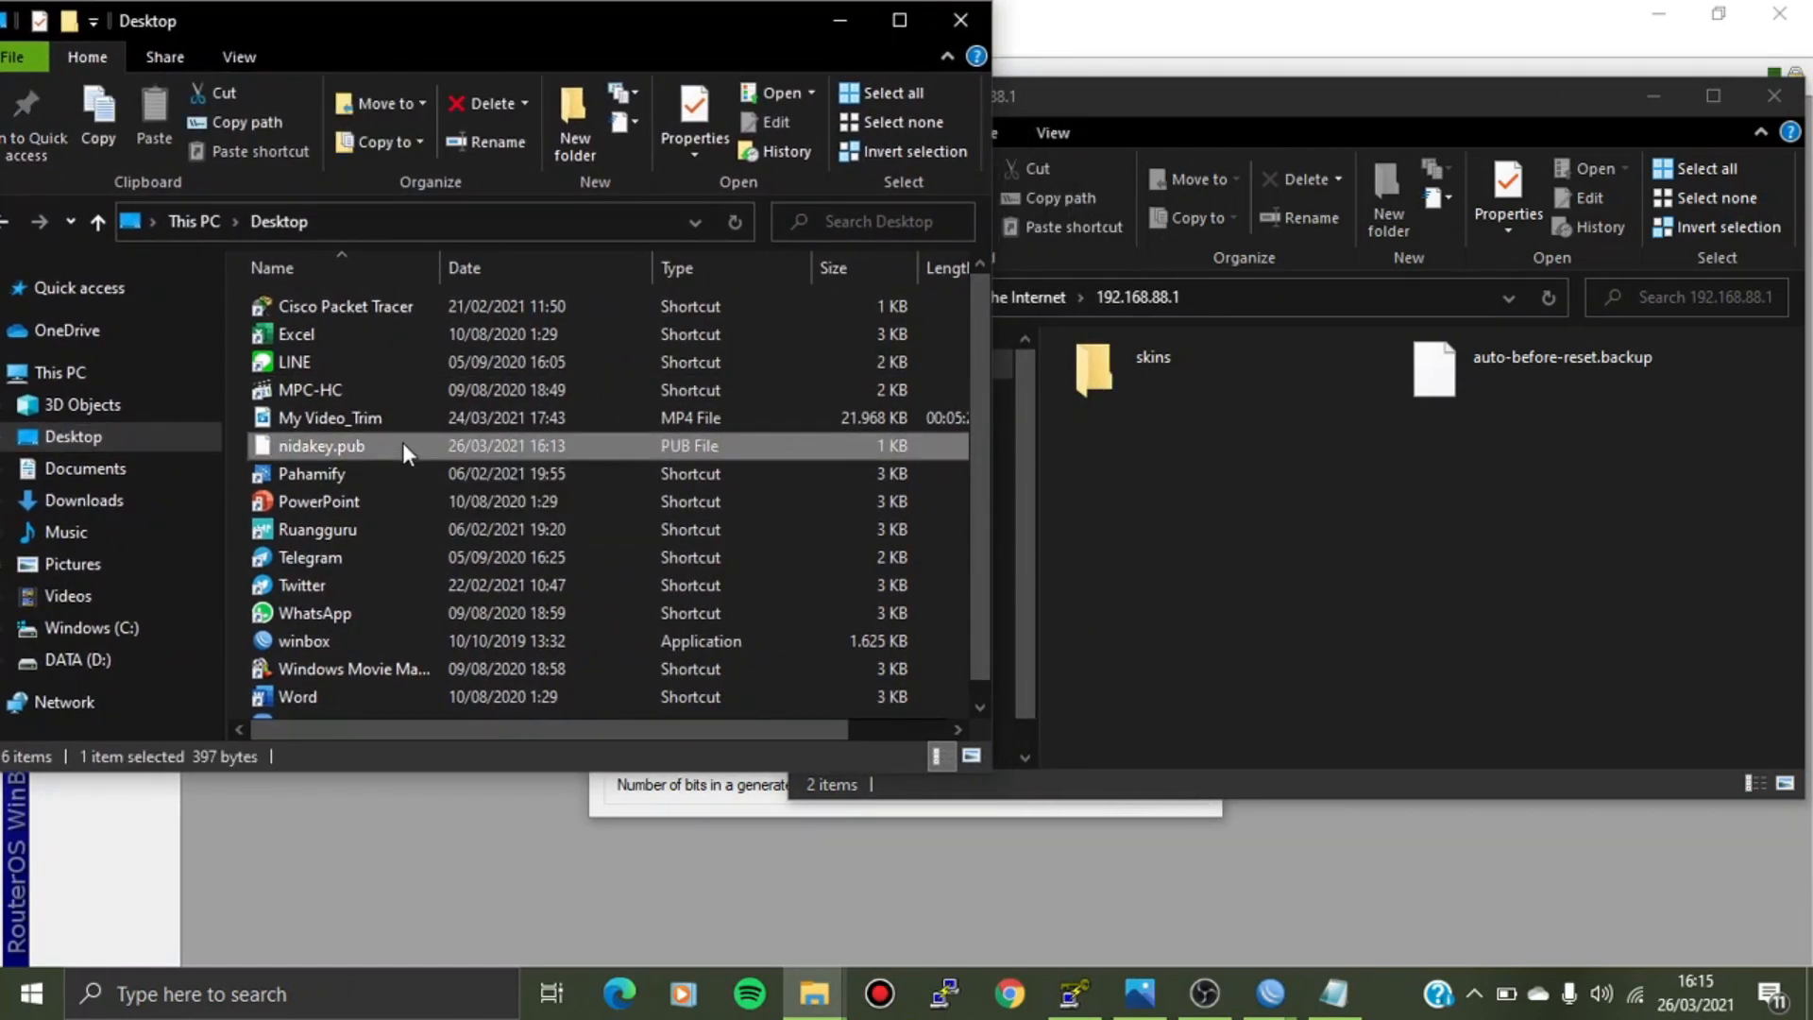
pyautogui.moveTo(402, 442); pyautogui.dragTo(1215, 515)
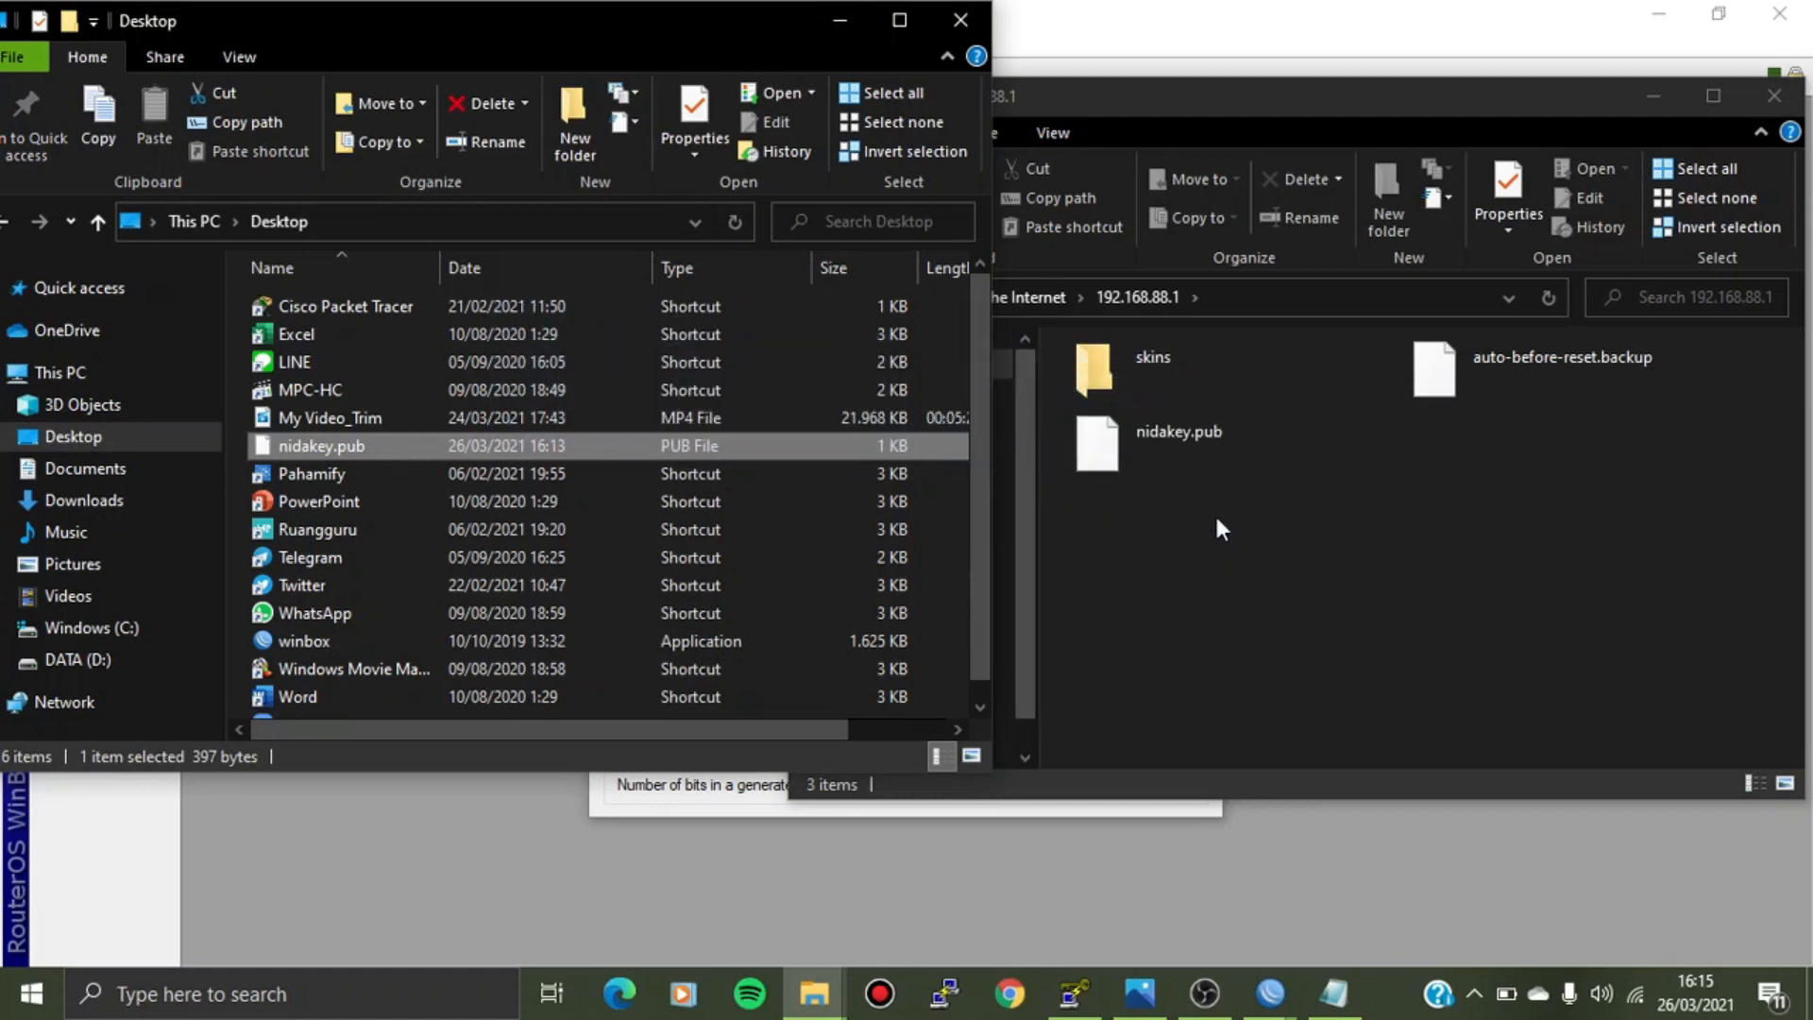
pyautogui.click(839, 20)
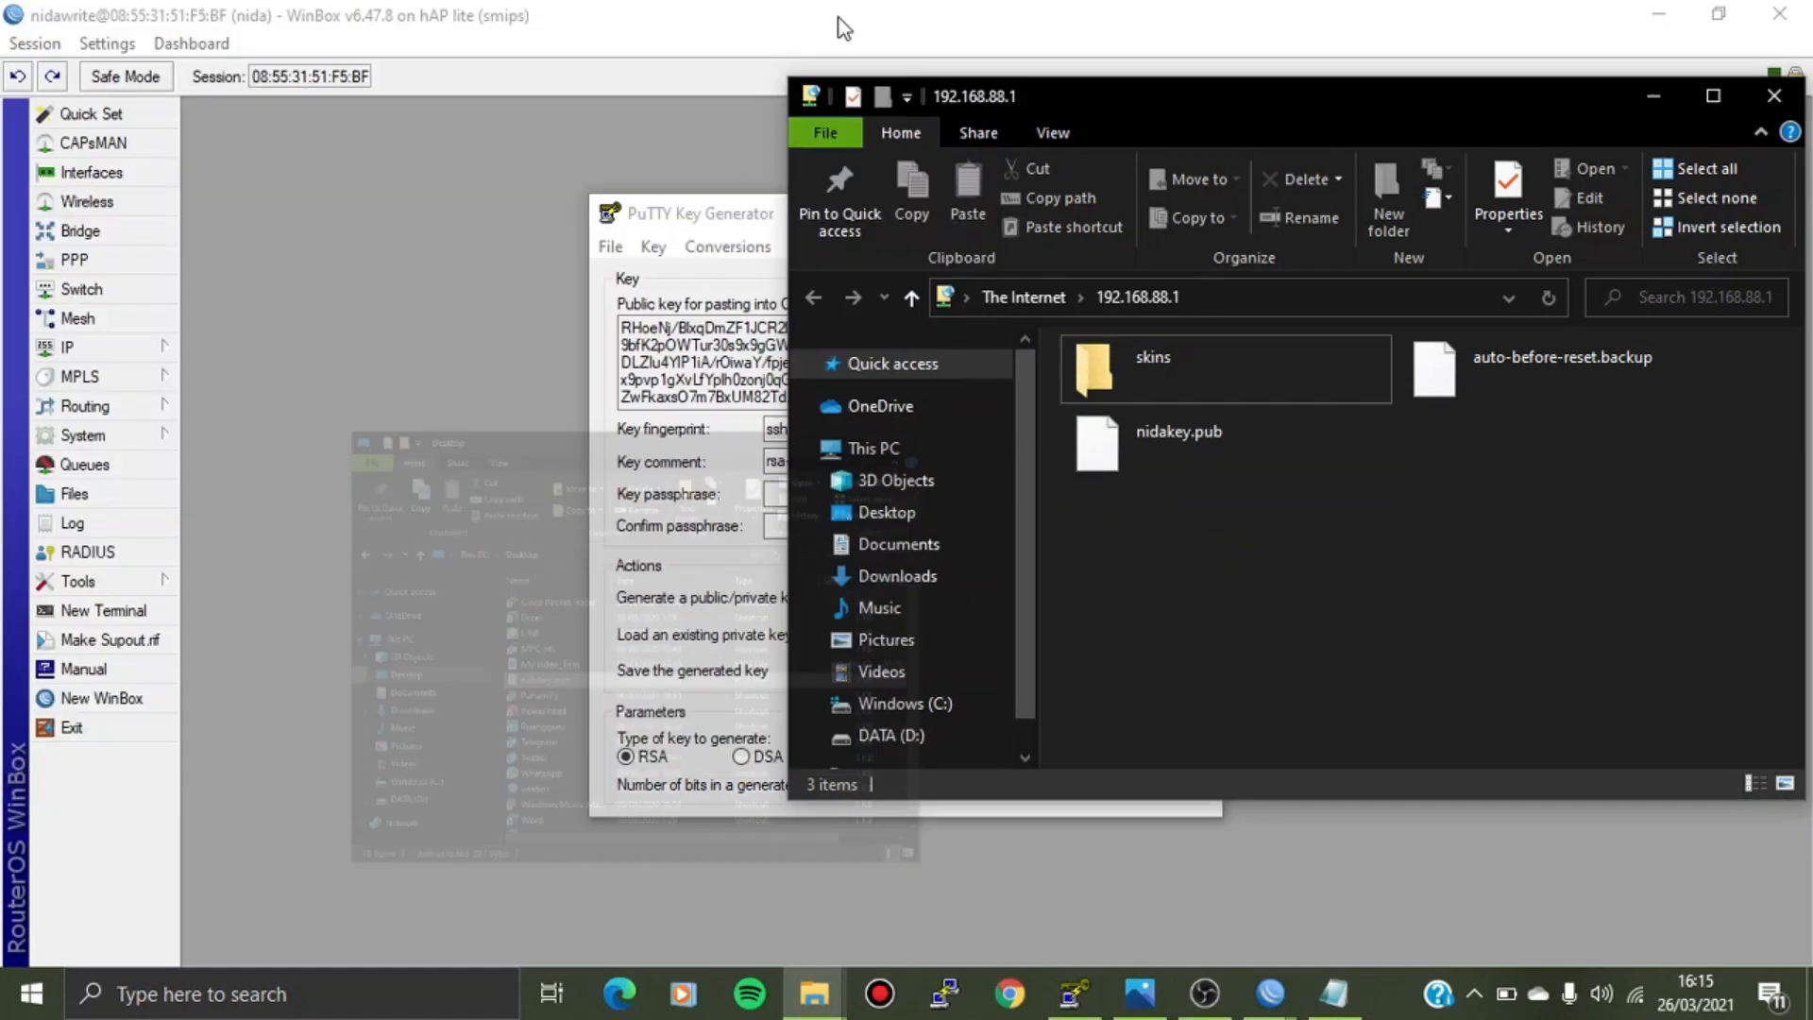
pyautogui.click(1757, 99)
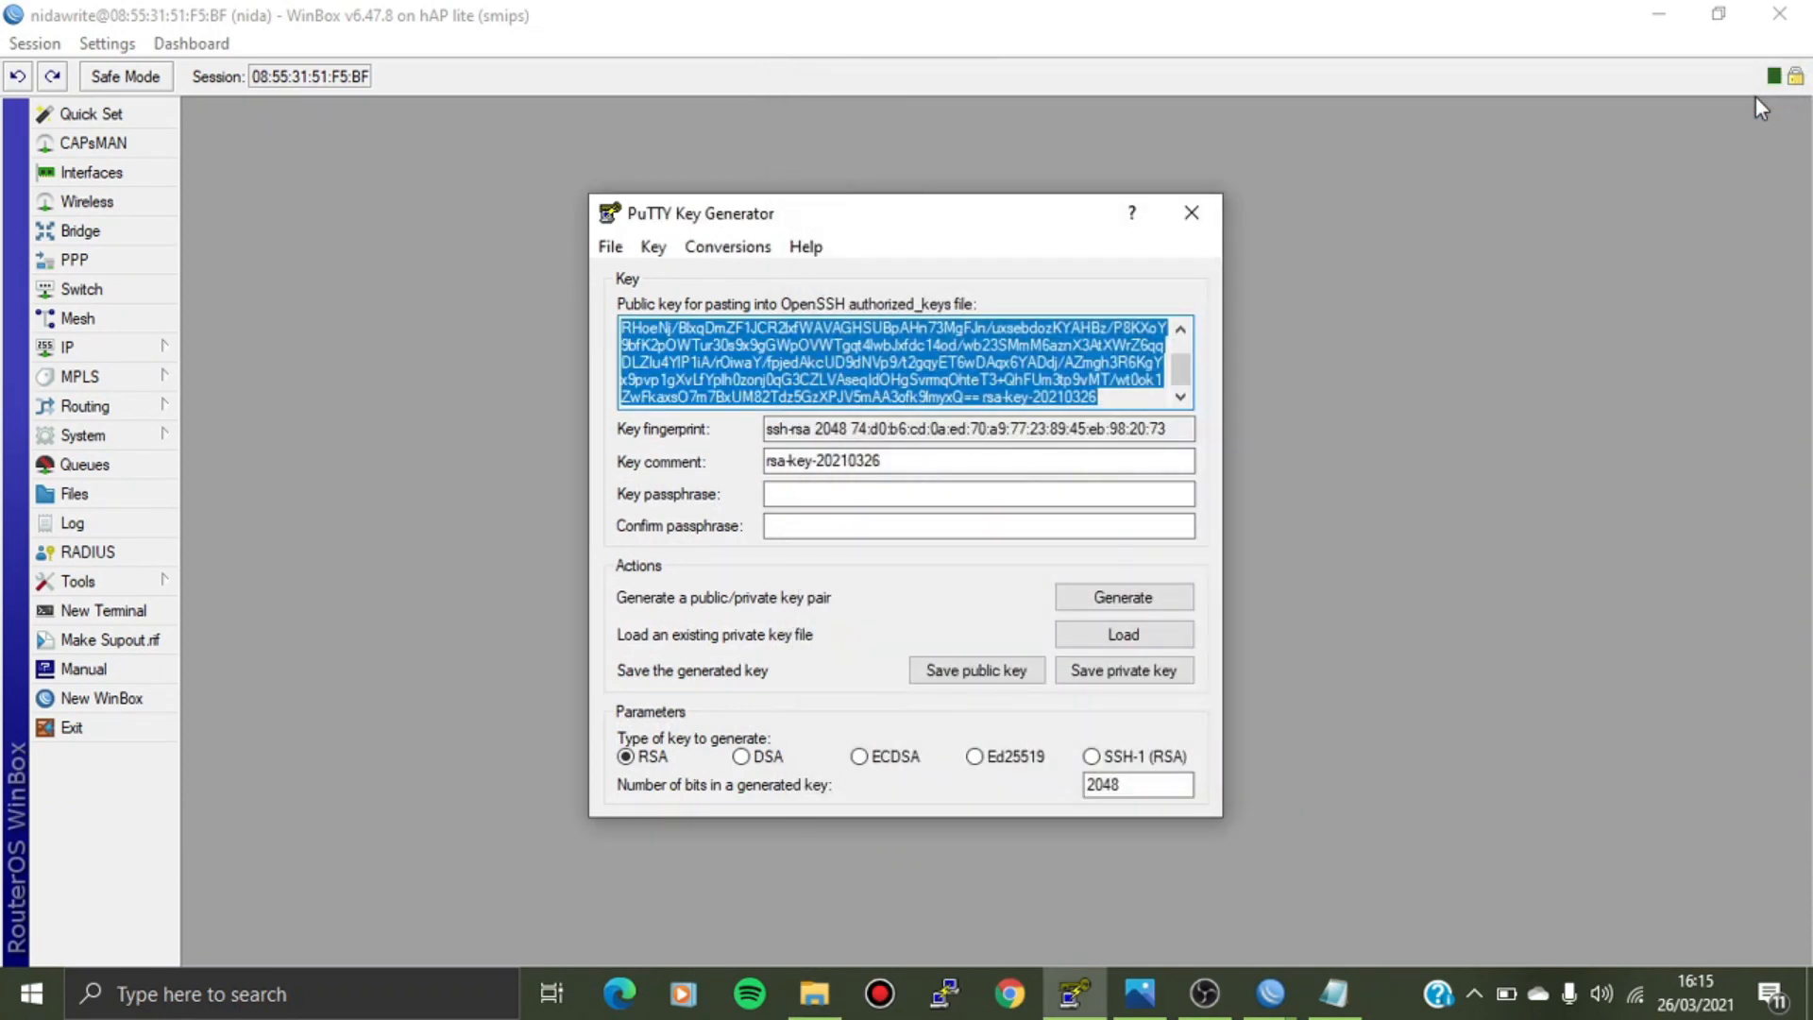
# Check that nidakey.pub appears in the router's Files list.
pyautogui.click(1222, 209)
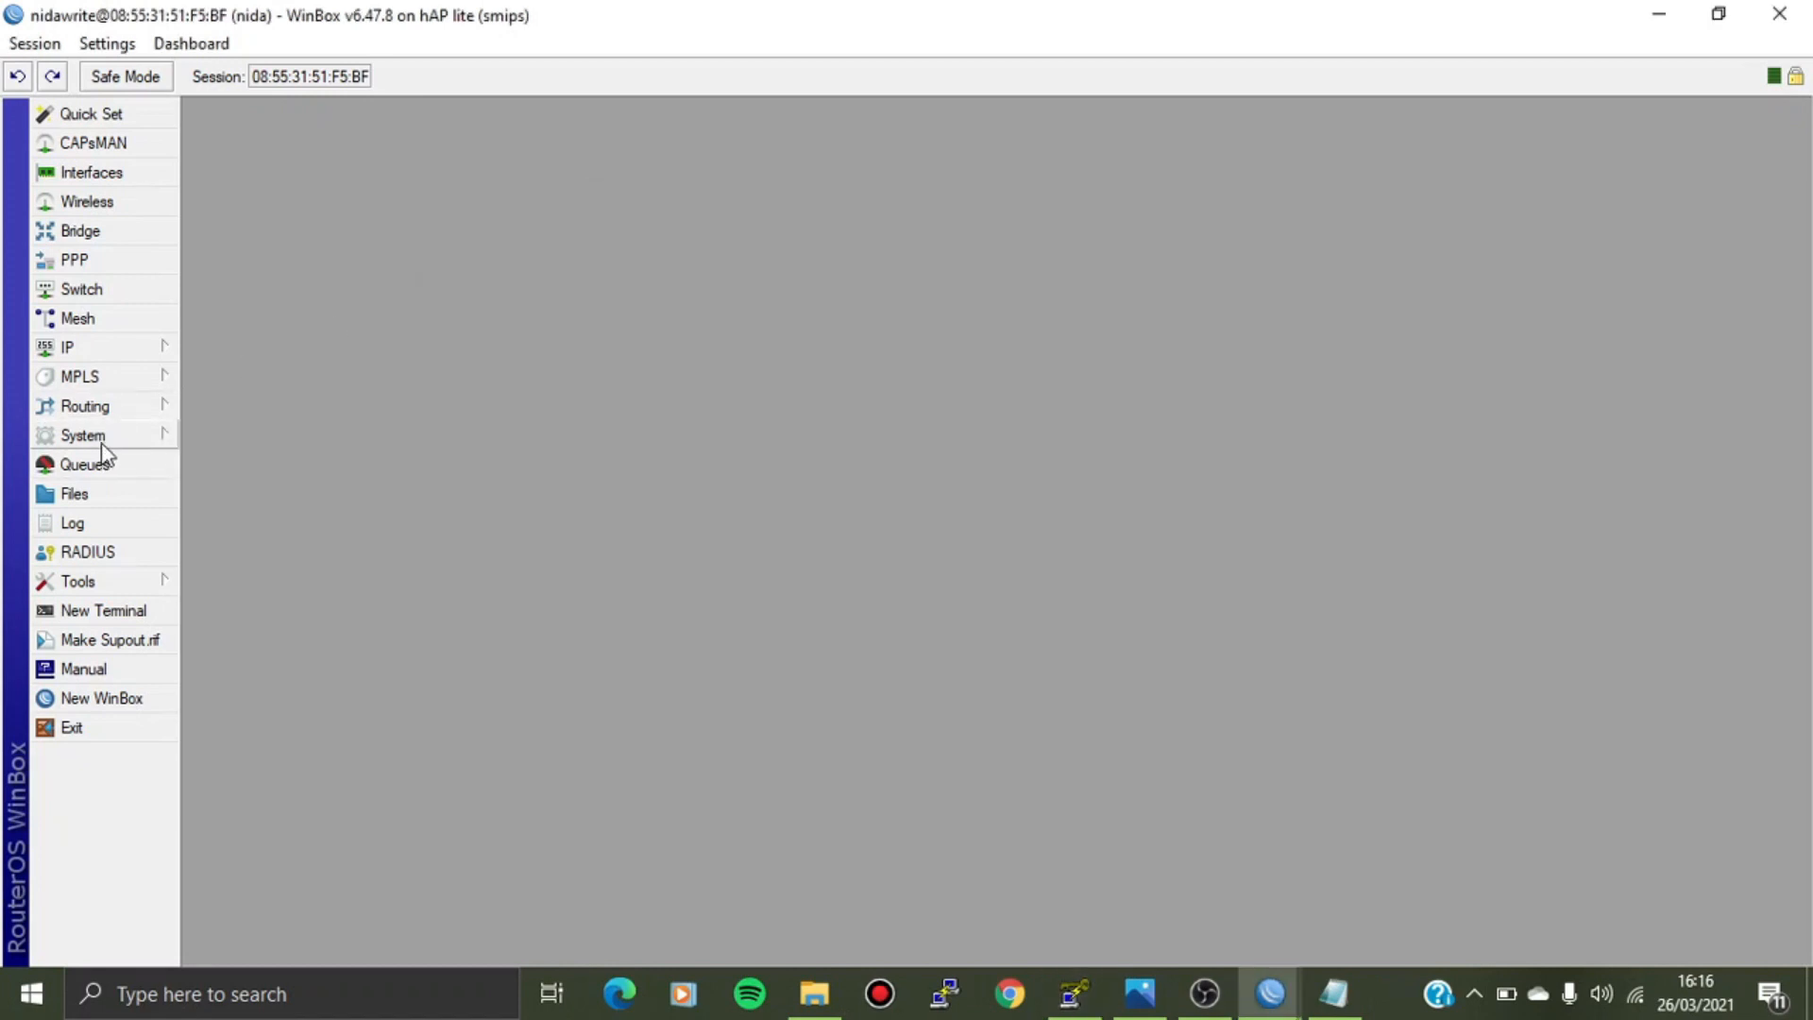
pyautogui.click(73, 494)
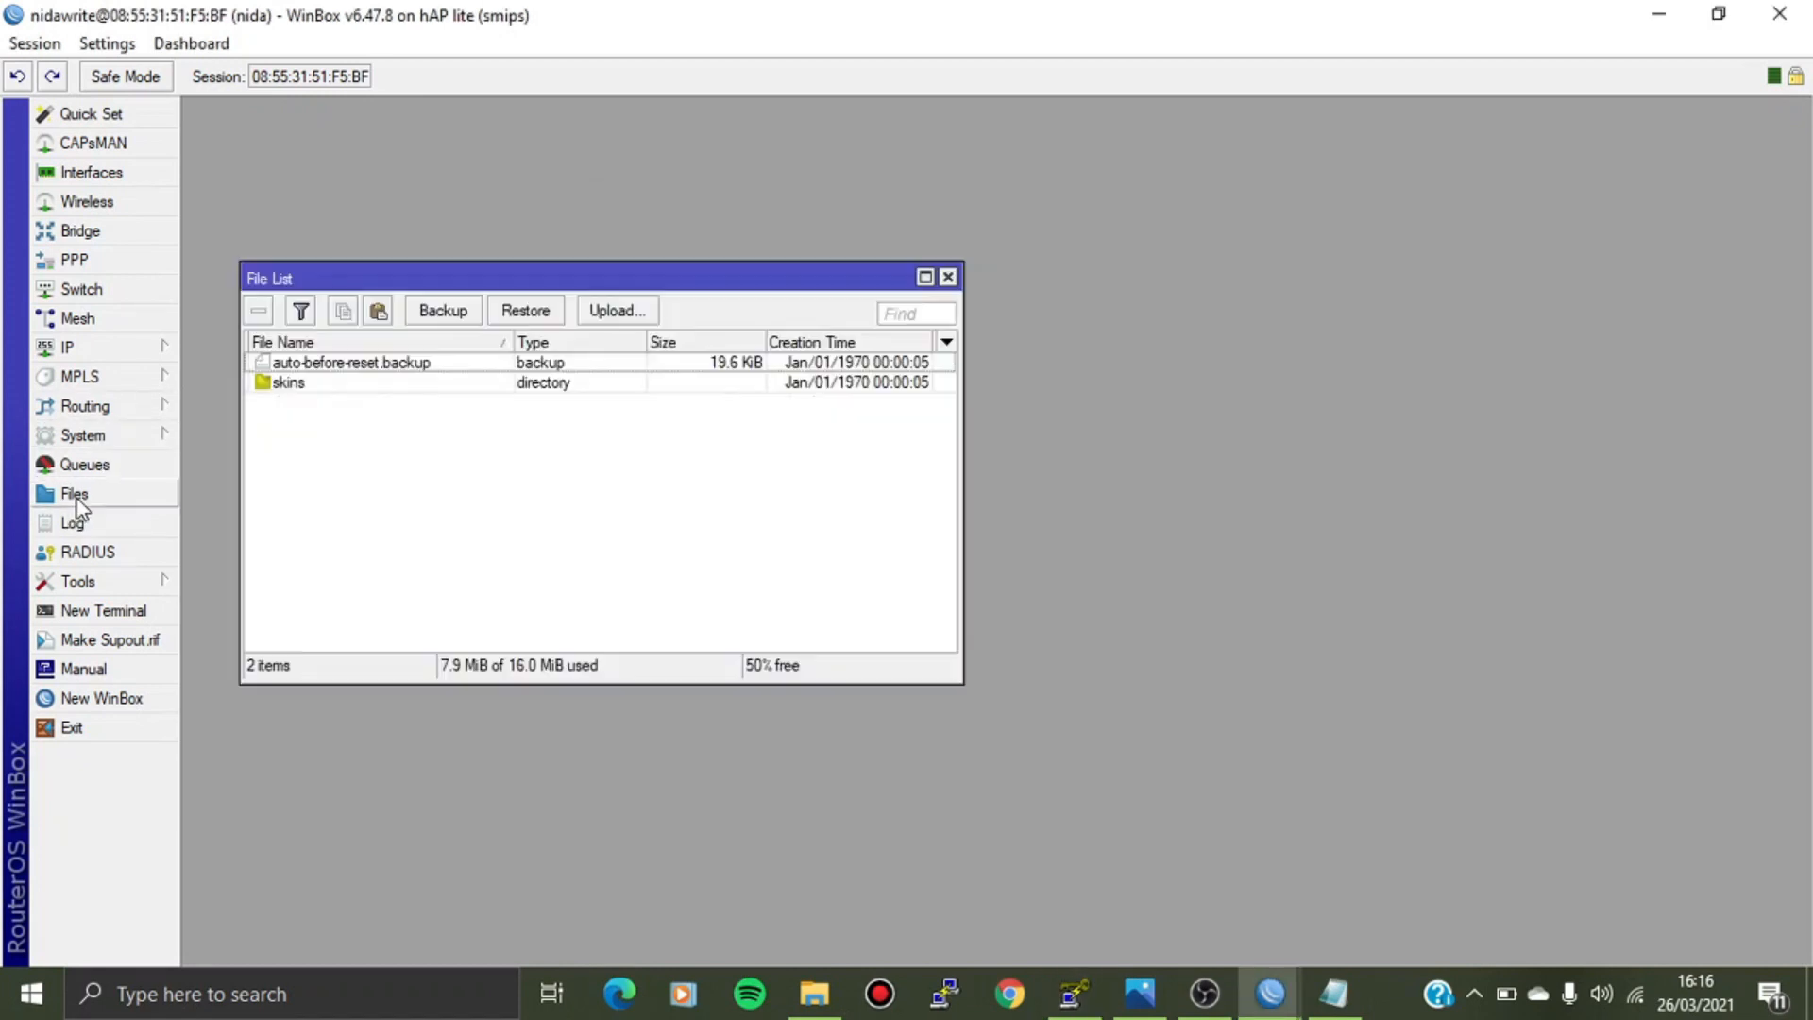
pyautogui.moveTo(484, 285); pyautogui.dragTo(435, 244)
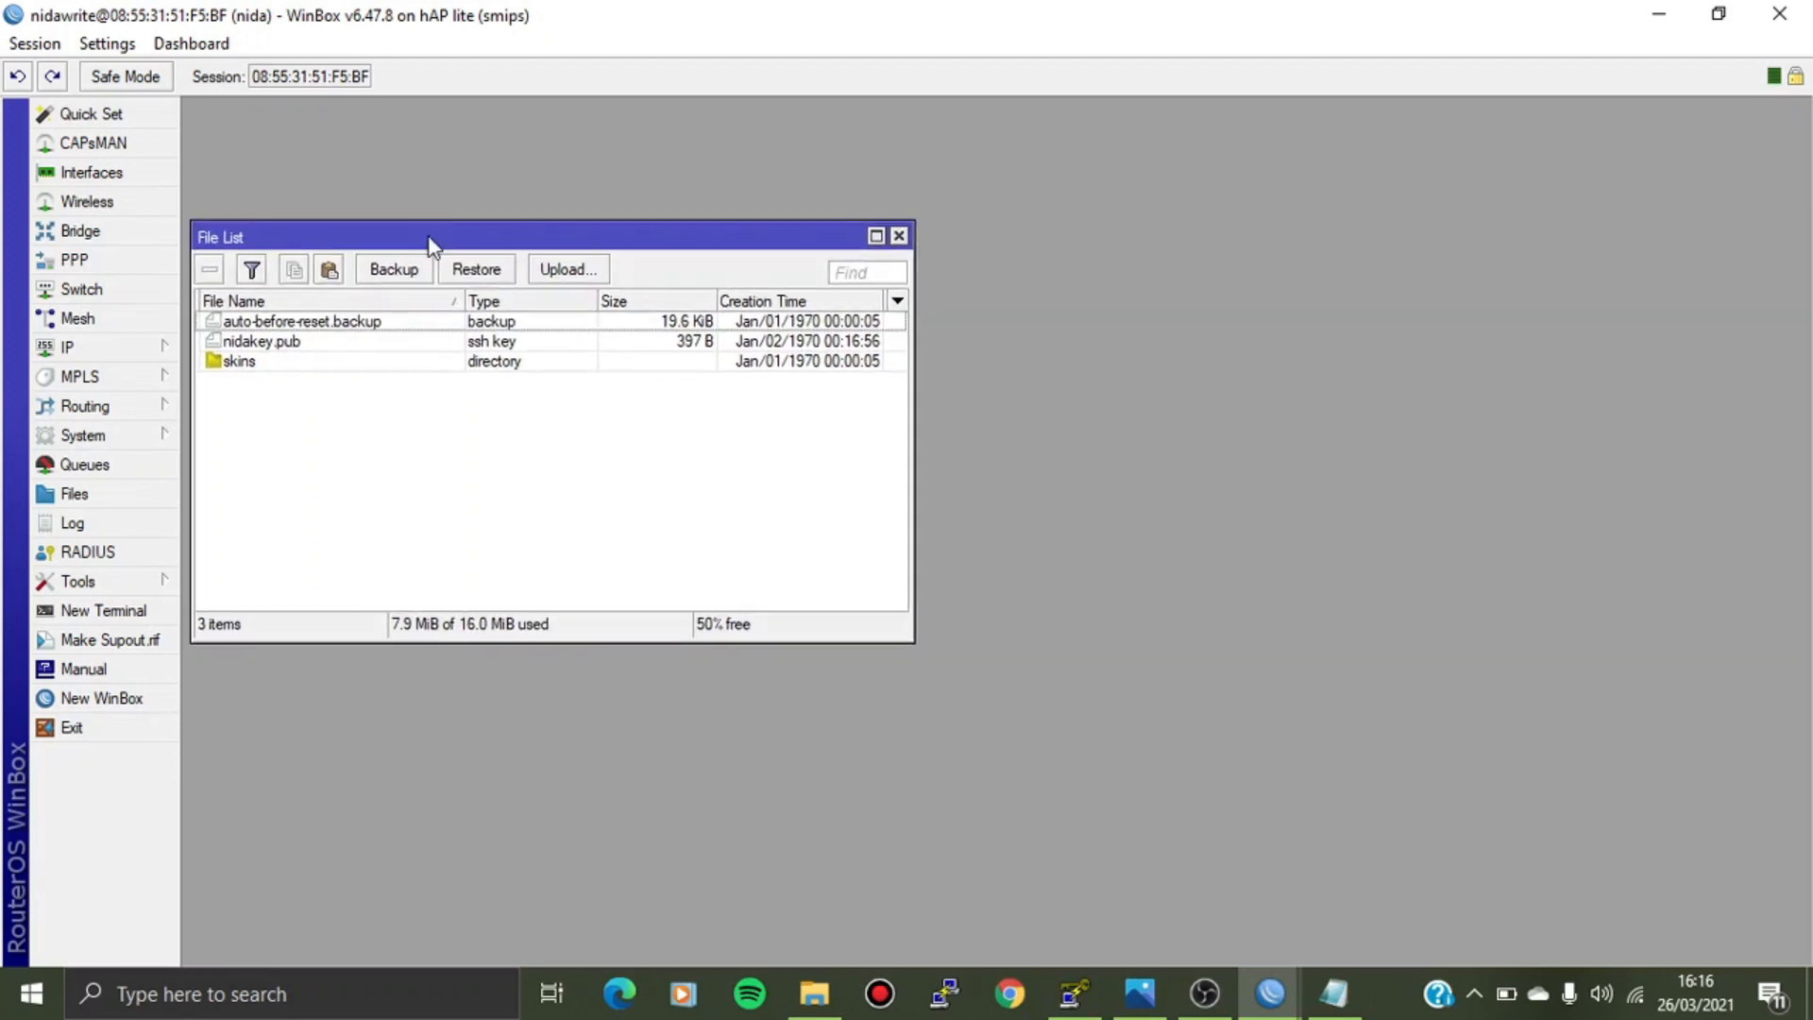
pyautogui.click(221, 344)
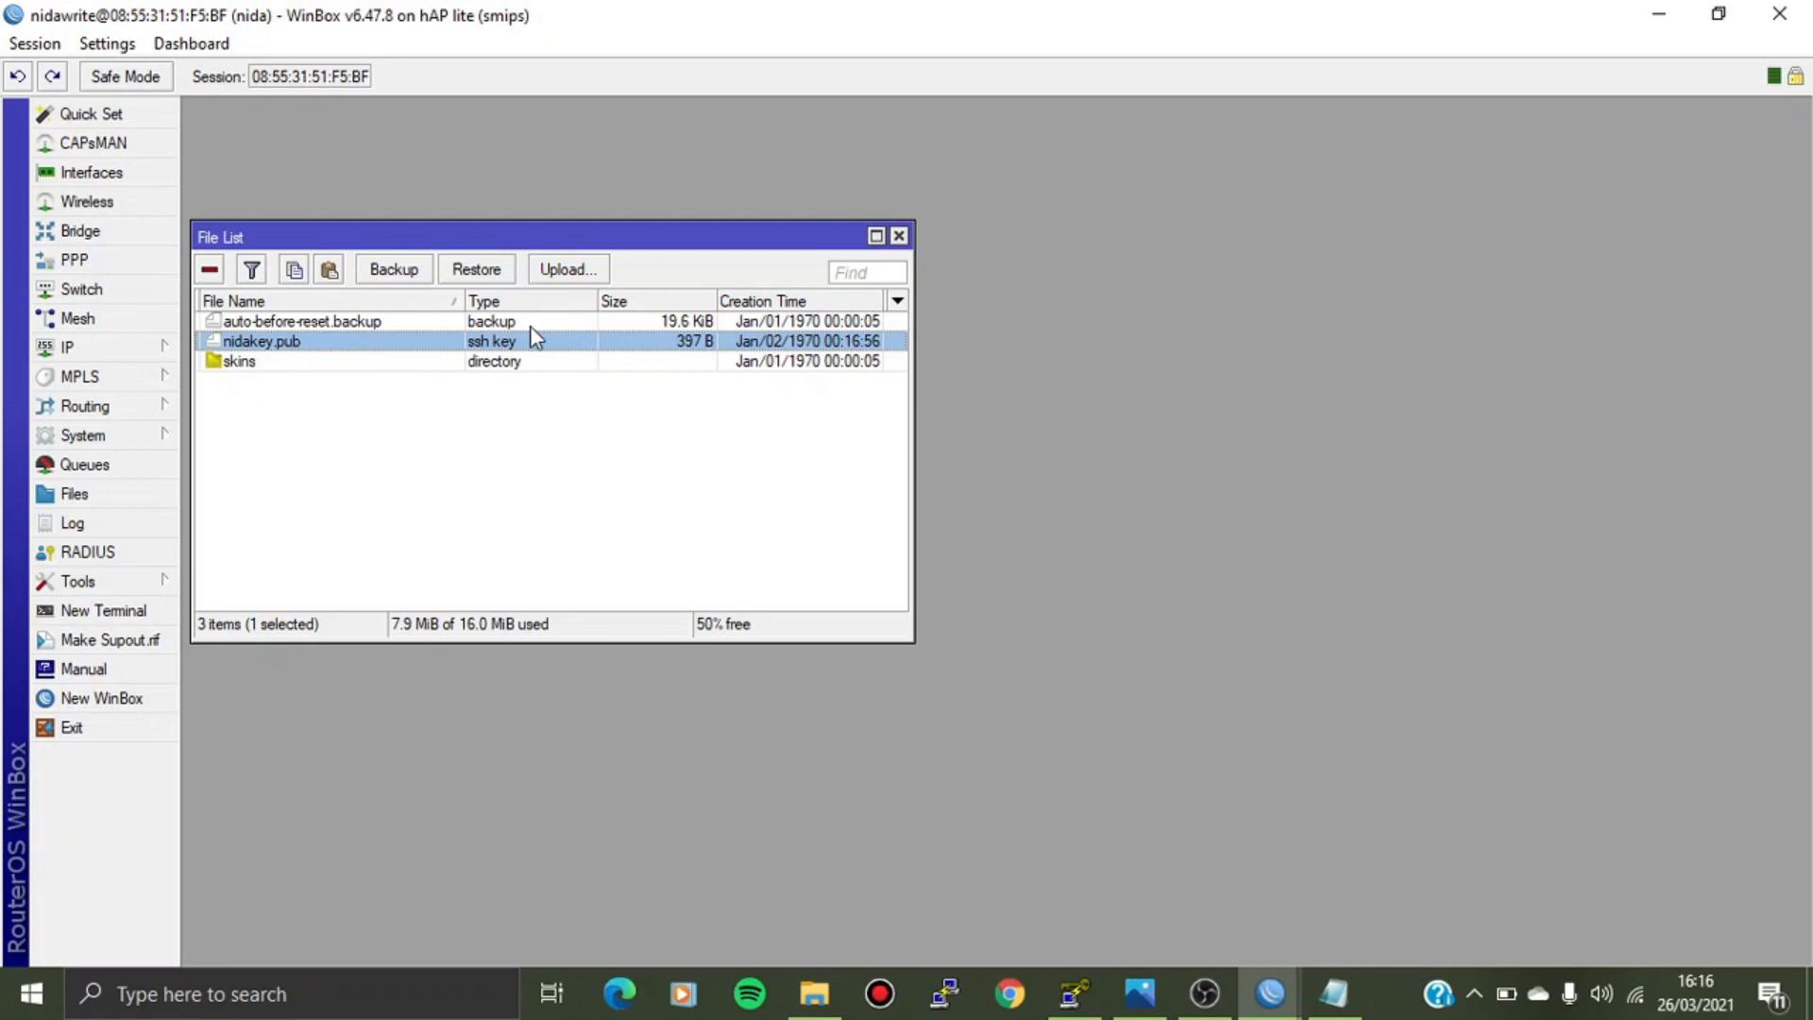
pyautogui.click(900, 236)
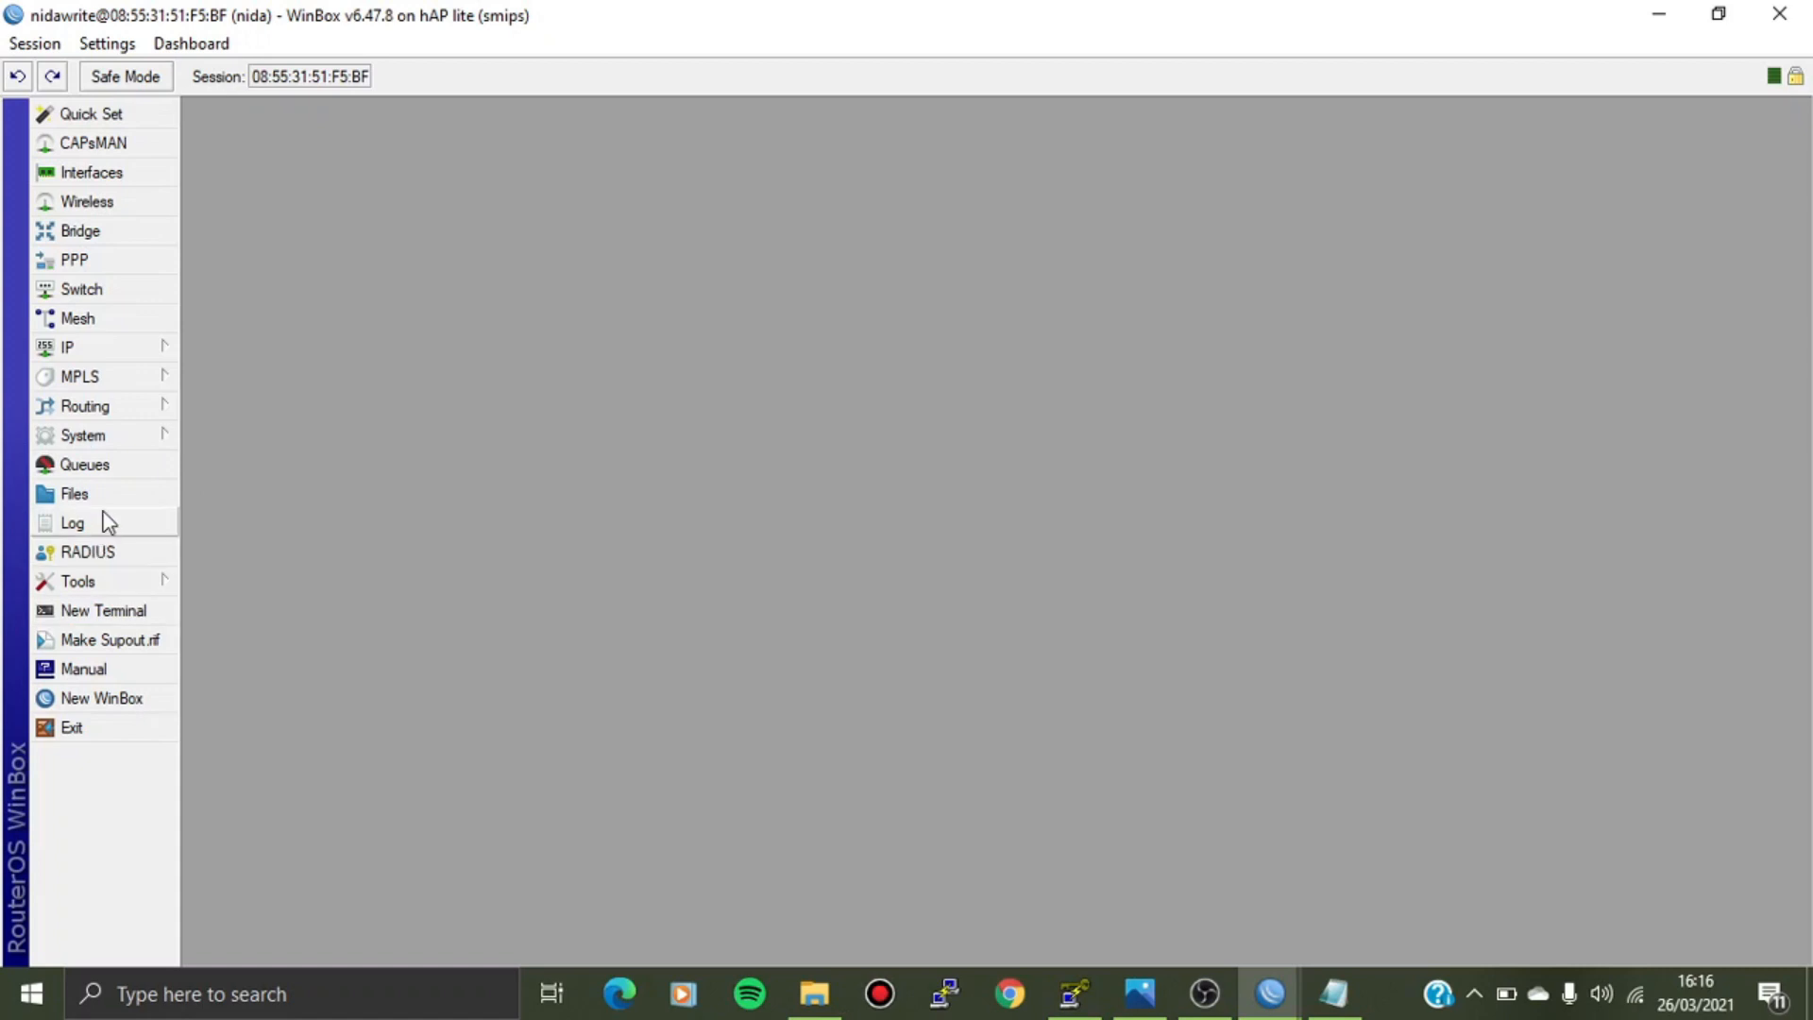
# Run 'file print' in a New Terminal to confirm nidakey.pub as a 397 B ssh key.
pyautogui.click(156, 614)
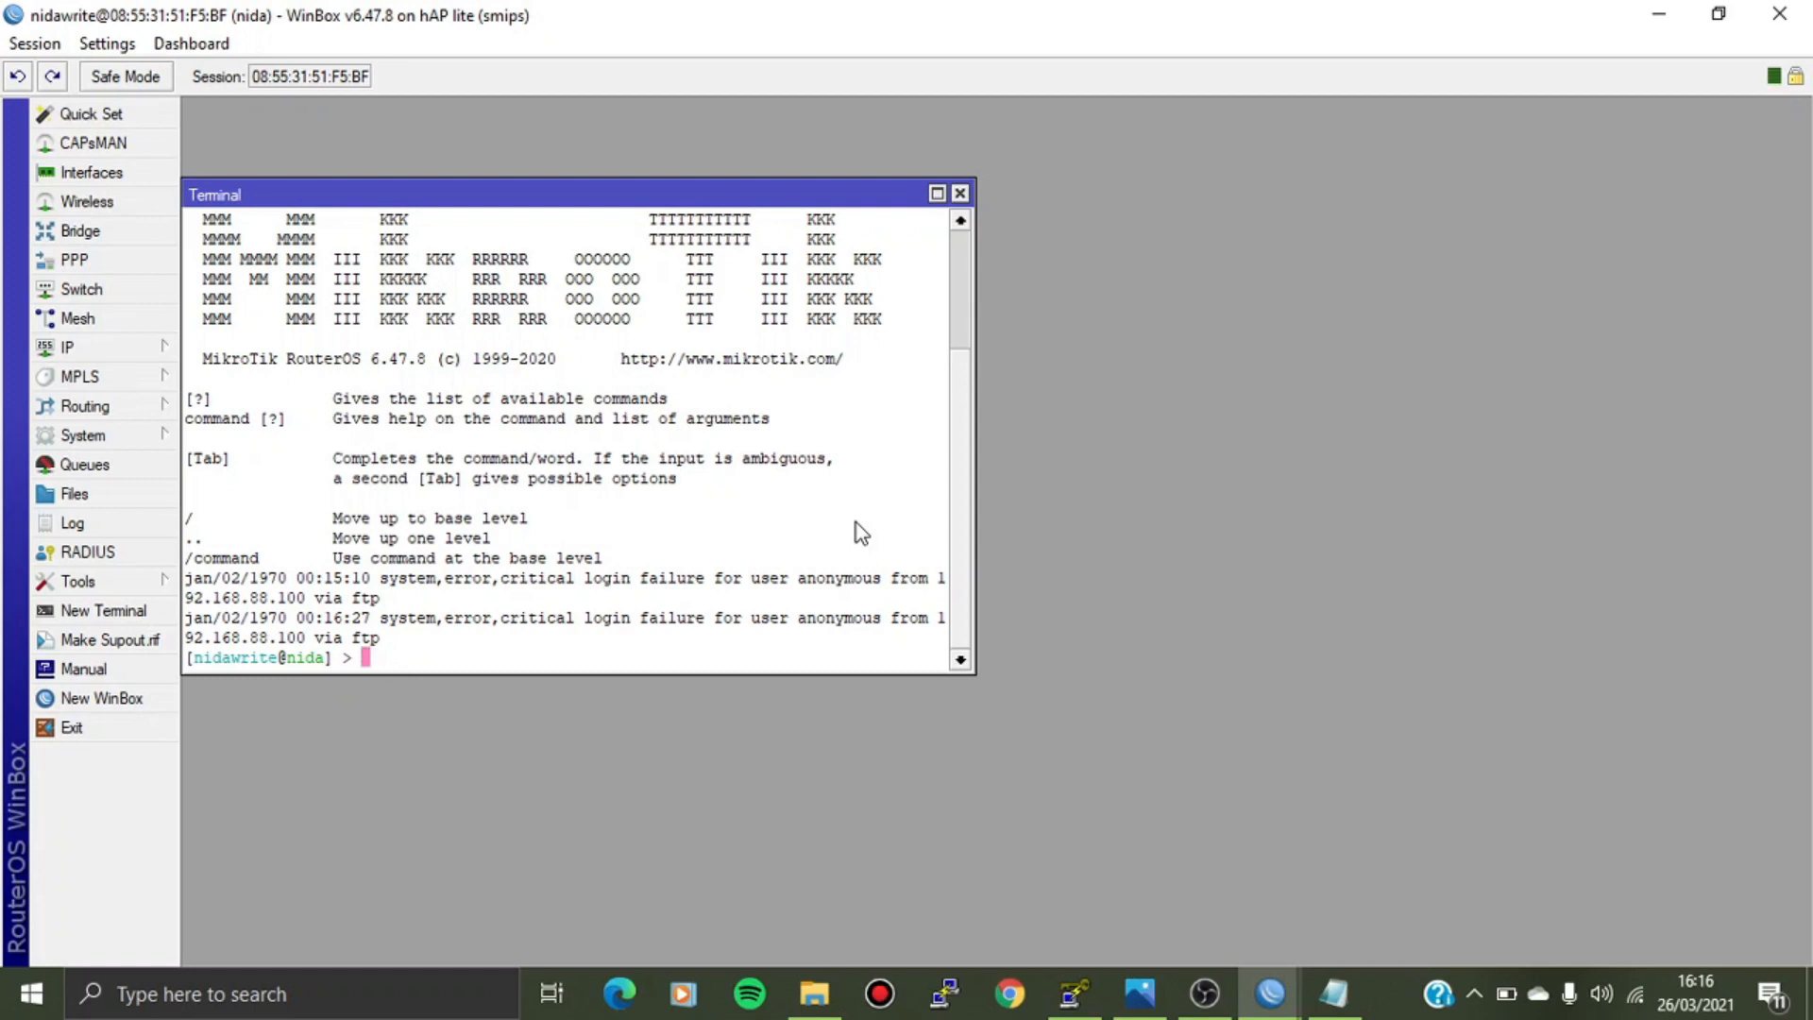
pyautogui.write('file print')
pyautogui.press('Return')
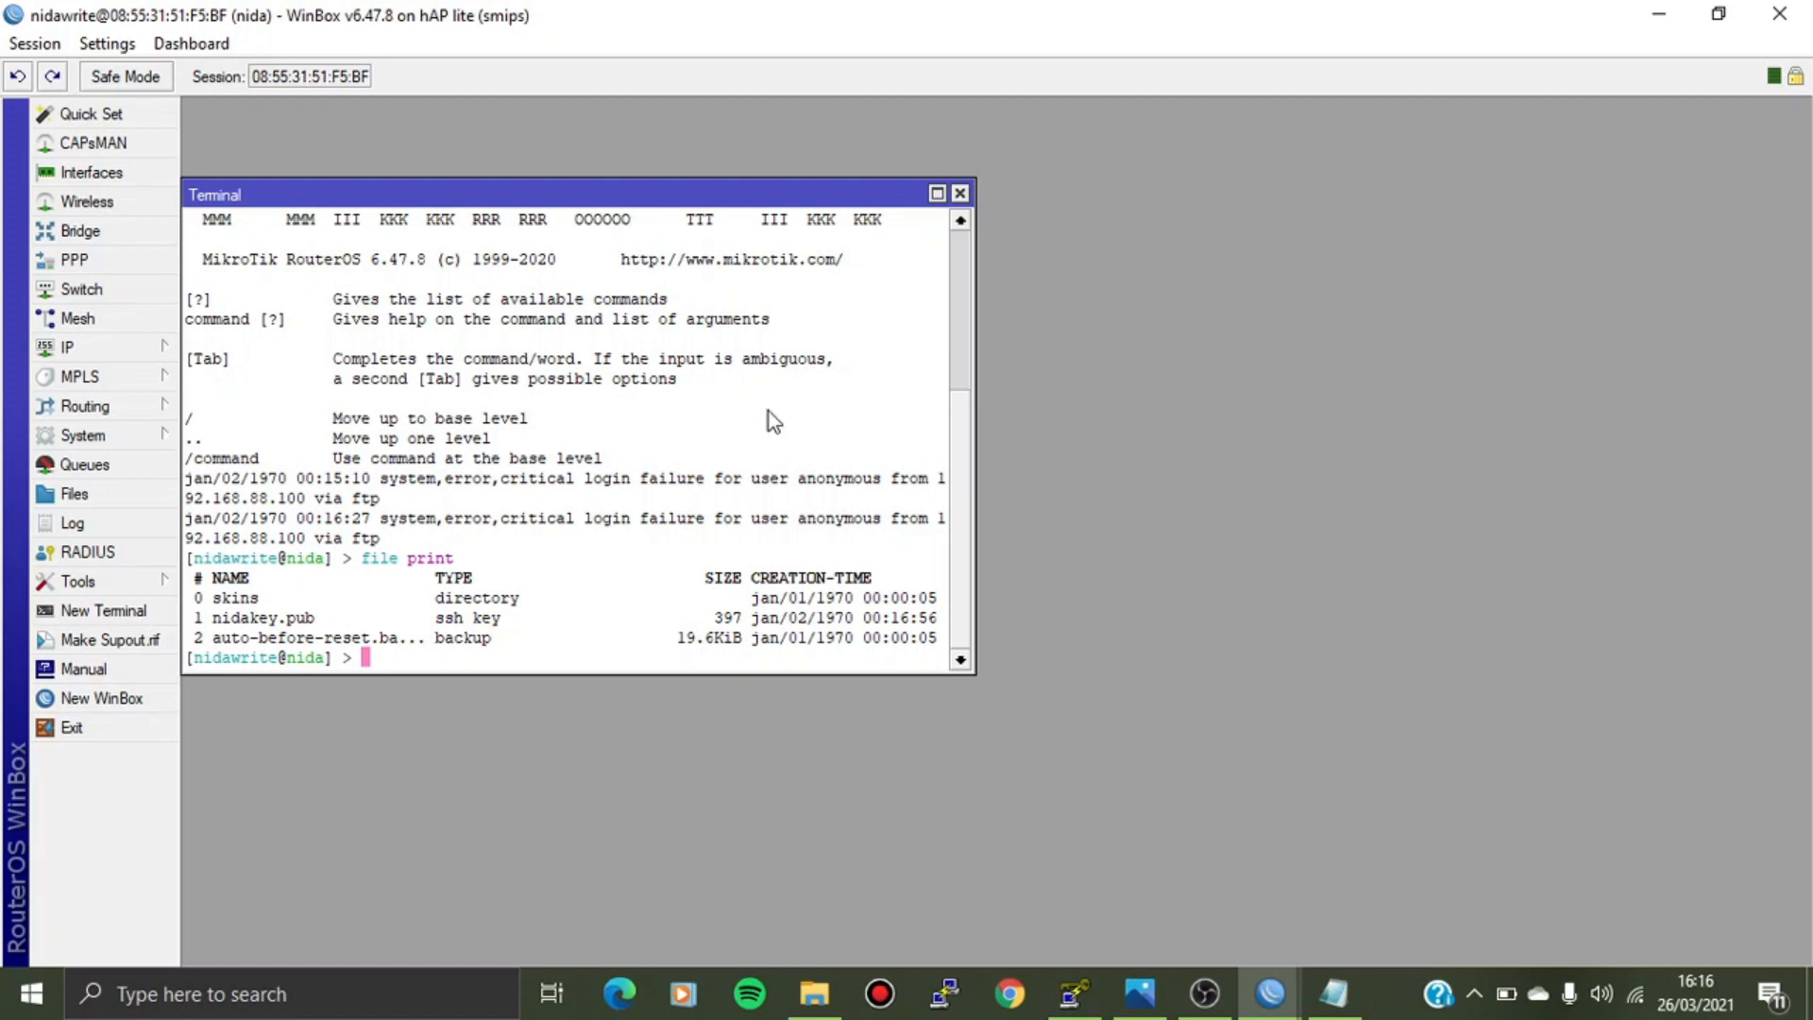
pyautogui.click(960, 192)
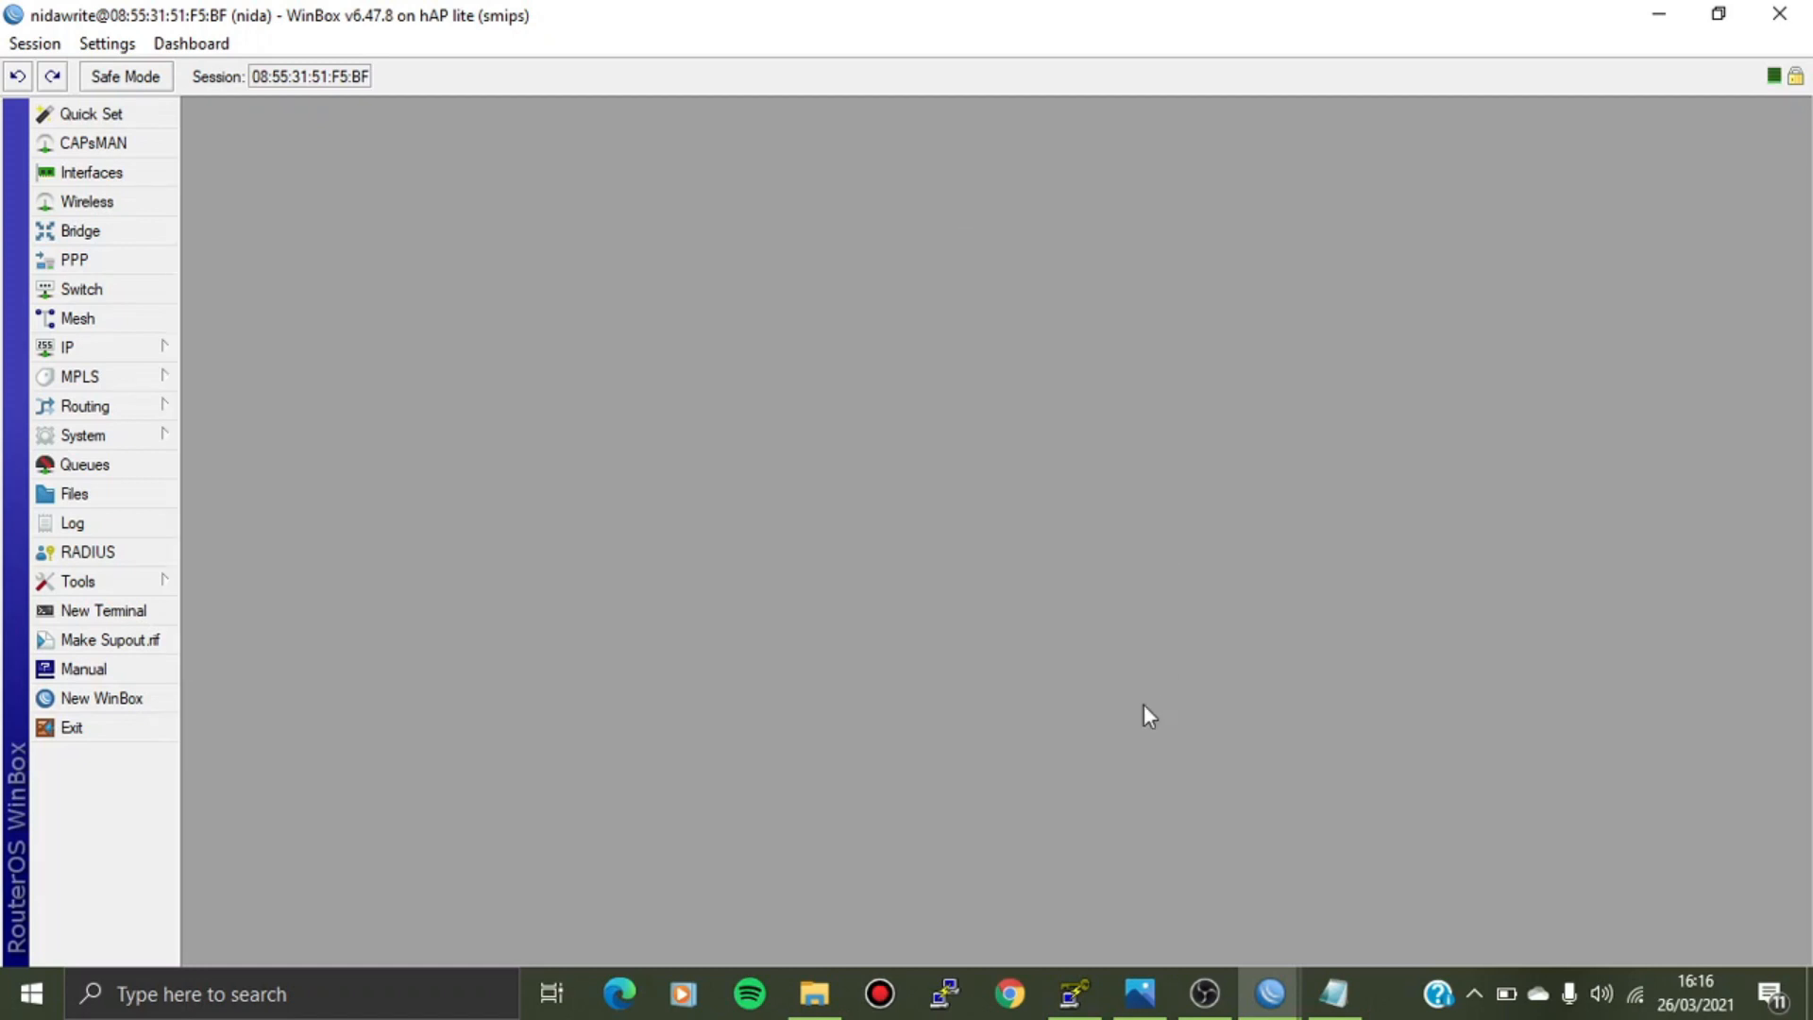
# Save the private key without a passphrase to the Desktop as nidakeys.ppk.
pyautogui.click(1074, 993)
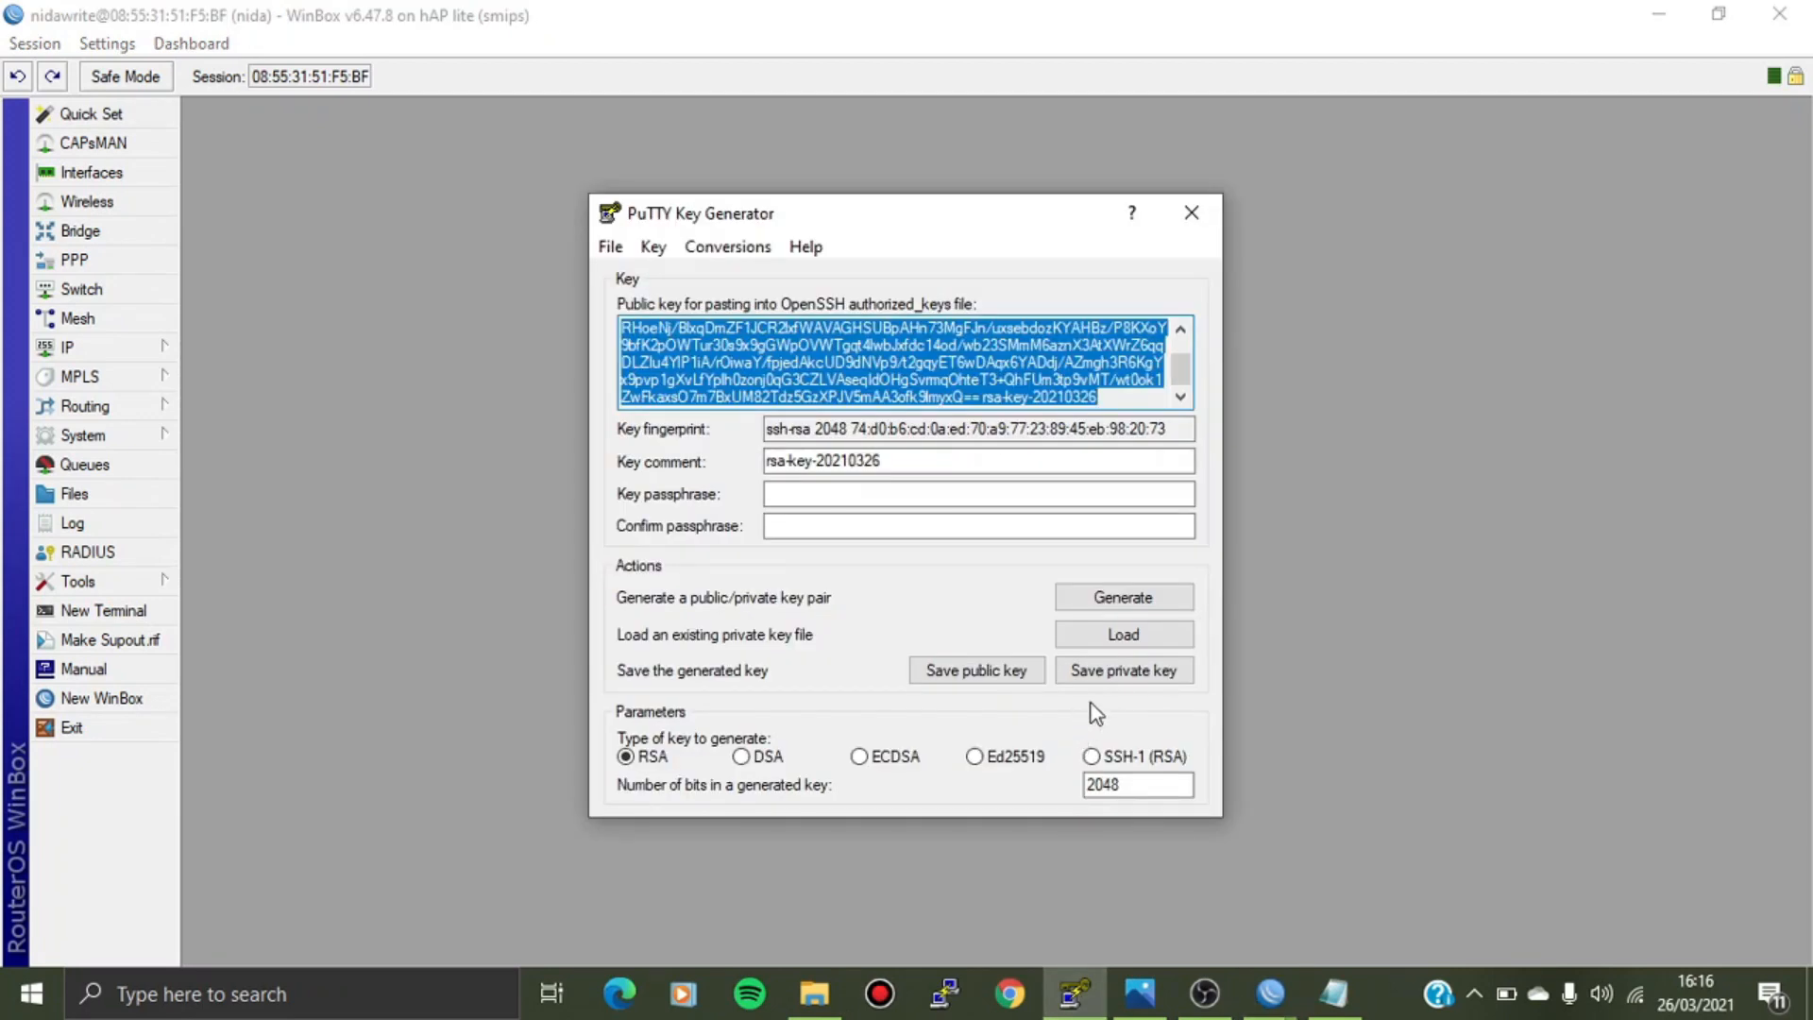
pyautogui.click(1121, 687)
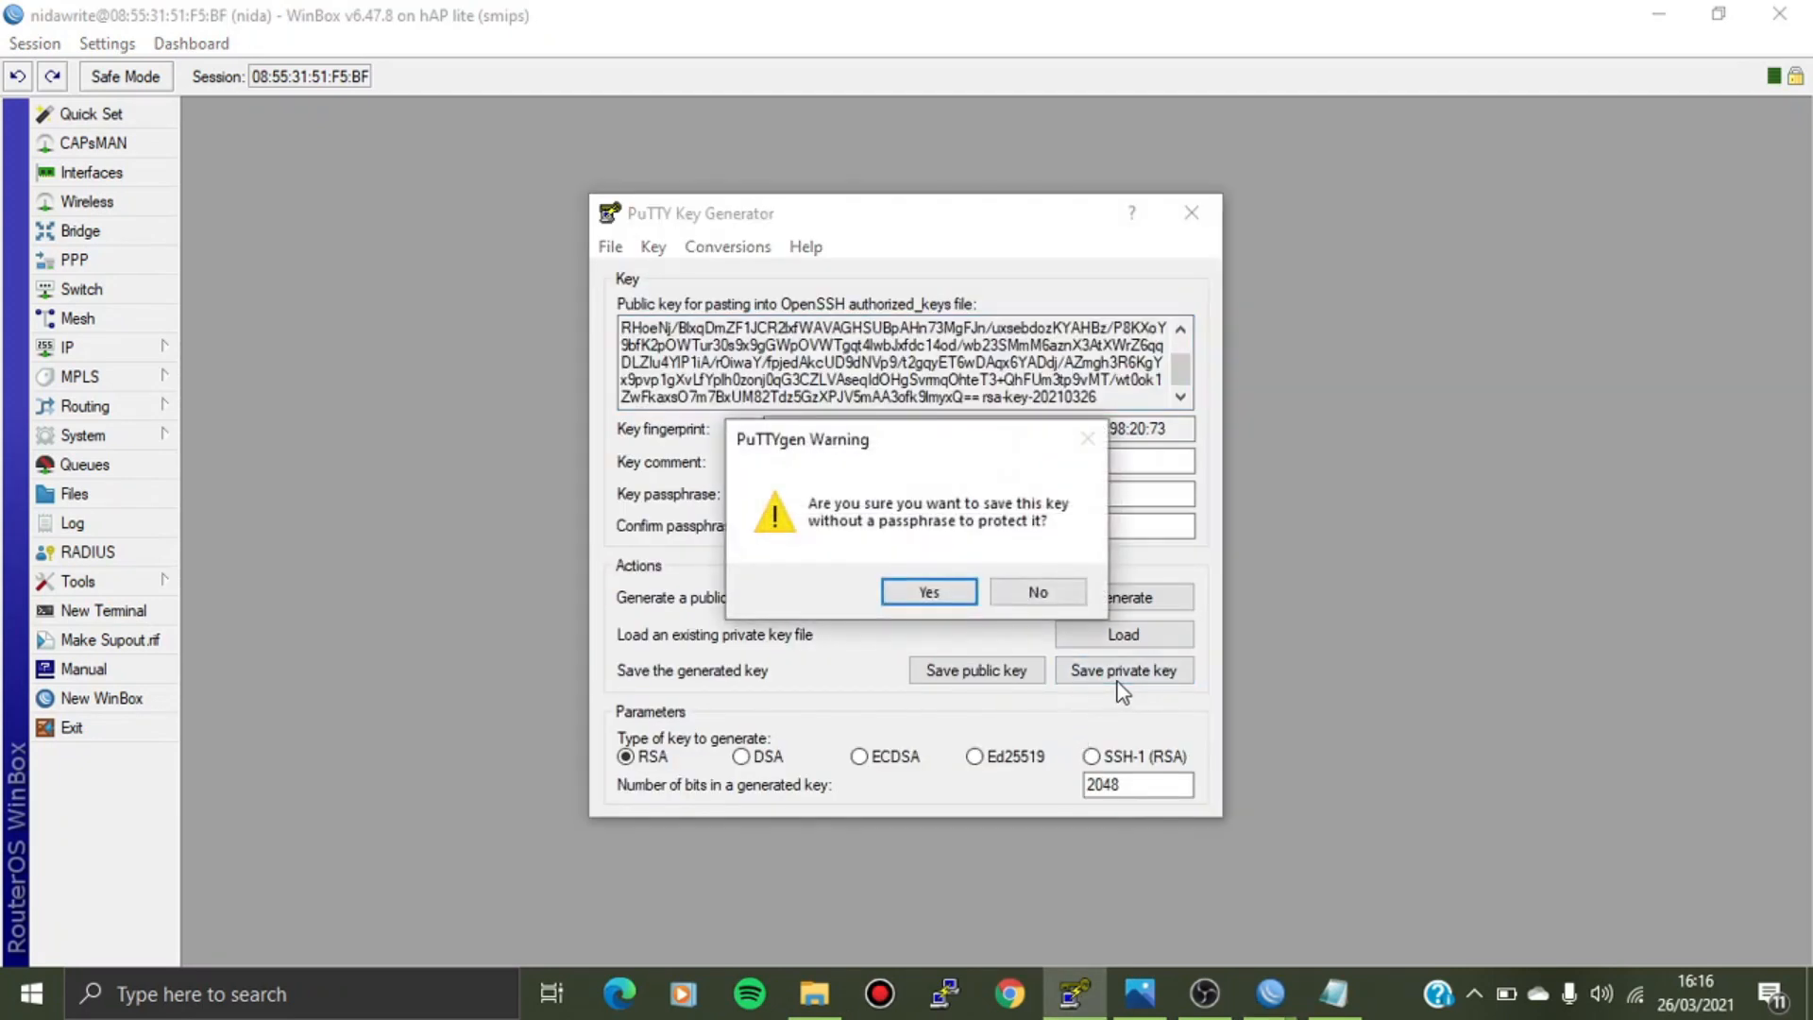
pyautogui.click(944, 591)
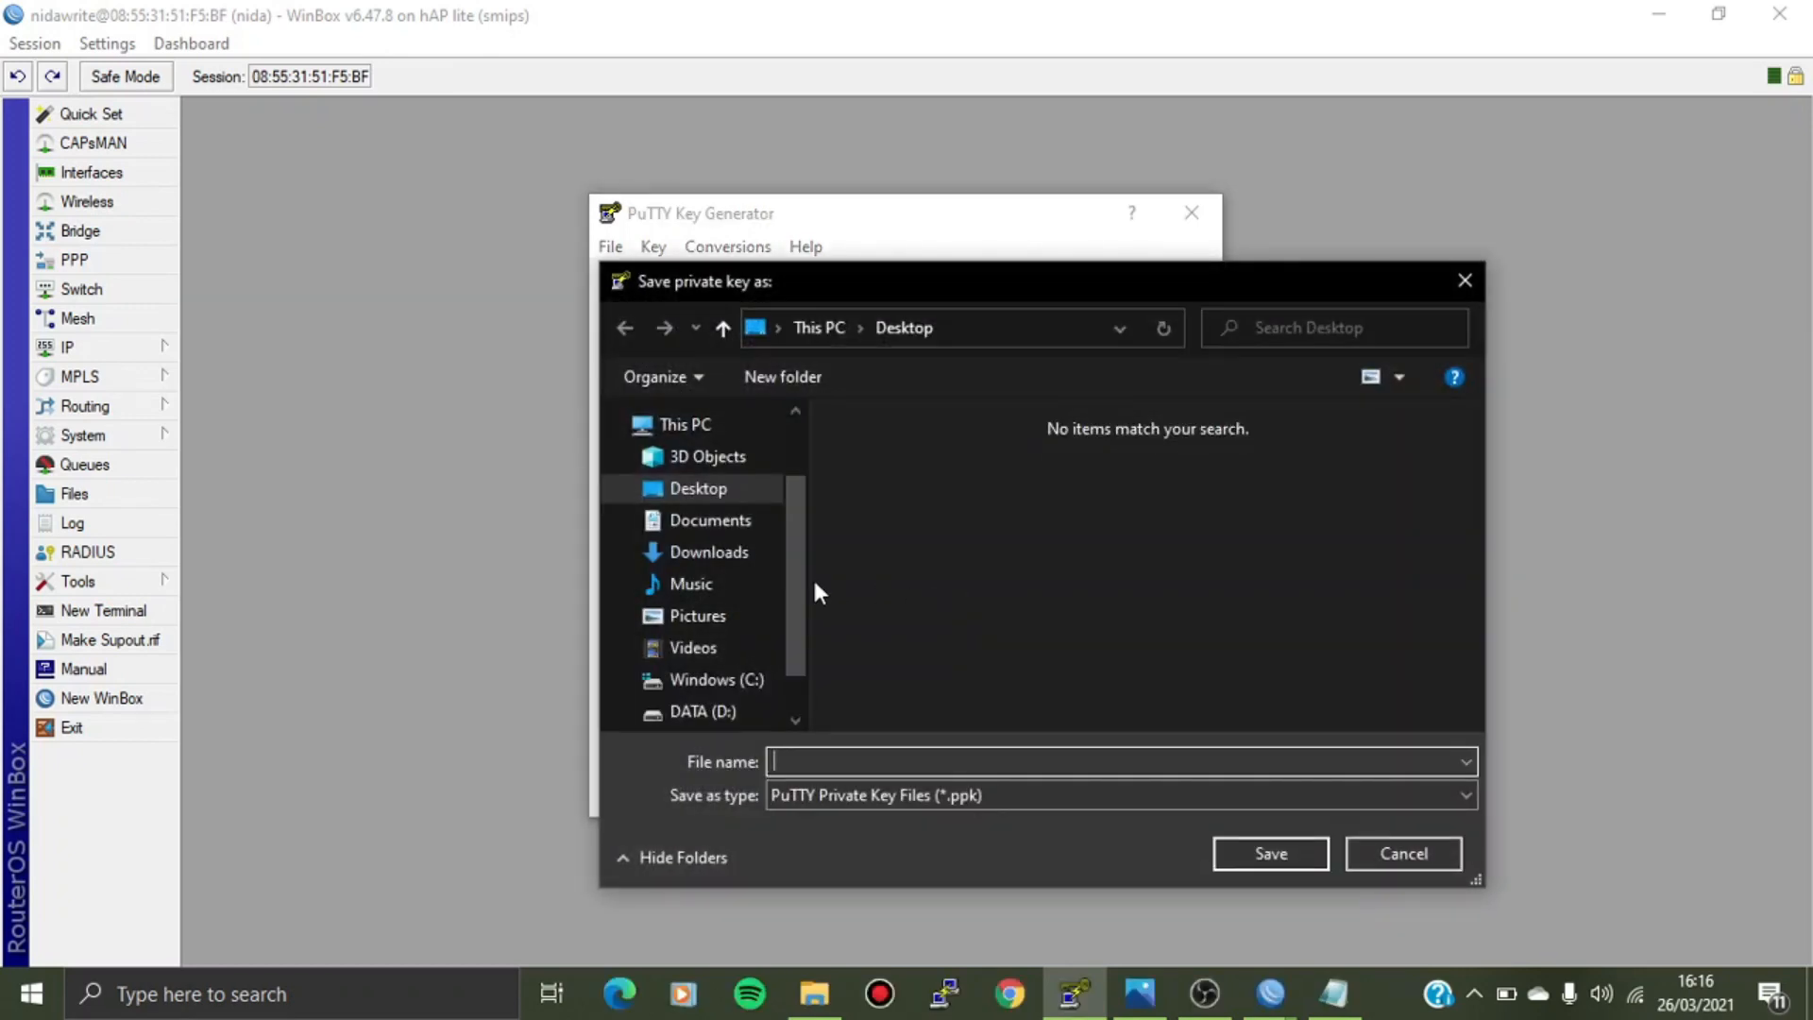
pyautogui.moveTo(846, 266); pyautogui.dragTo(738, 162)
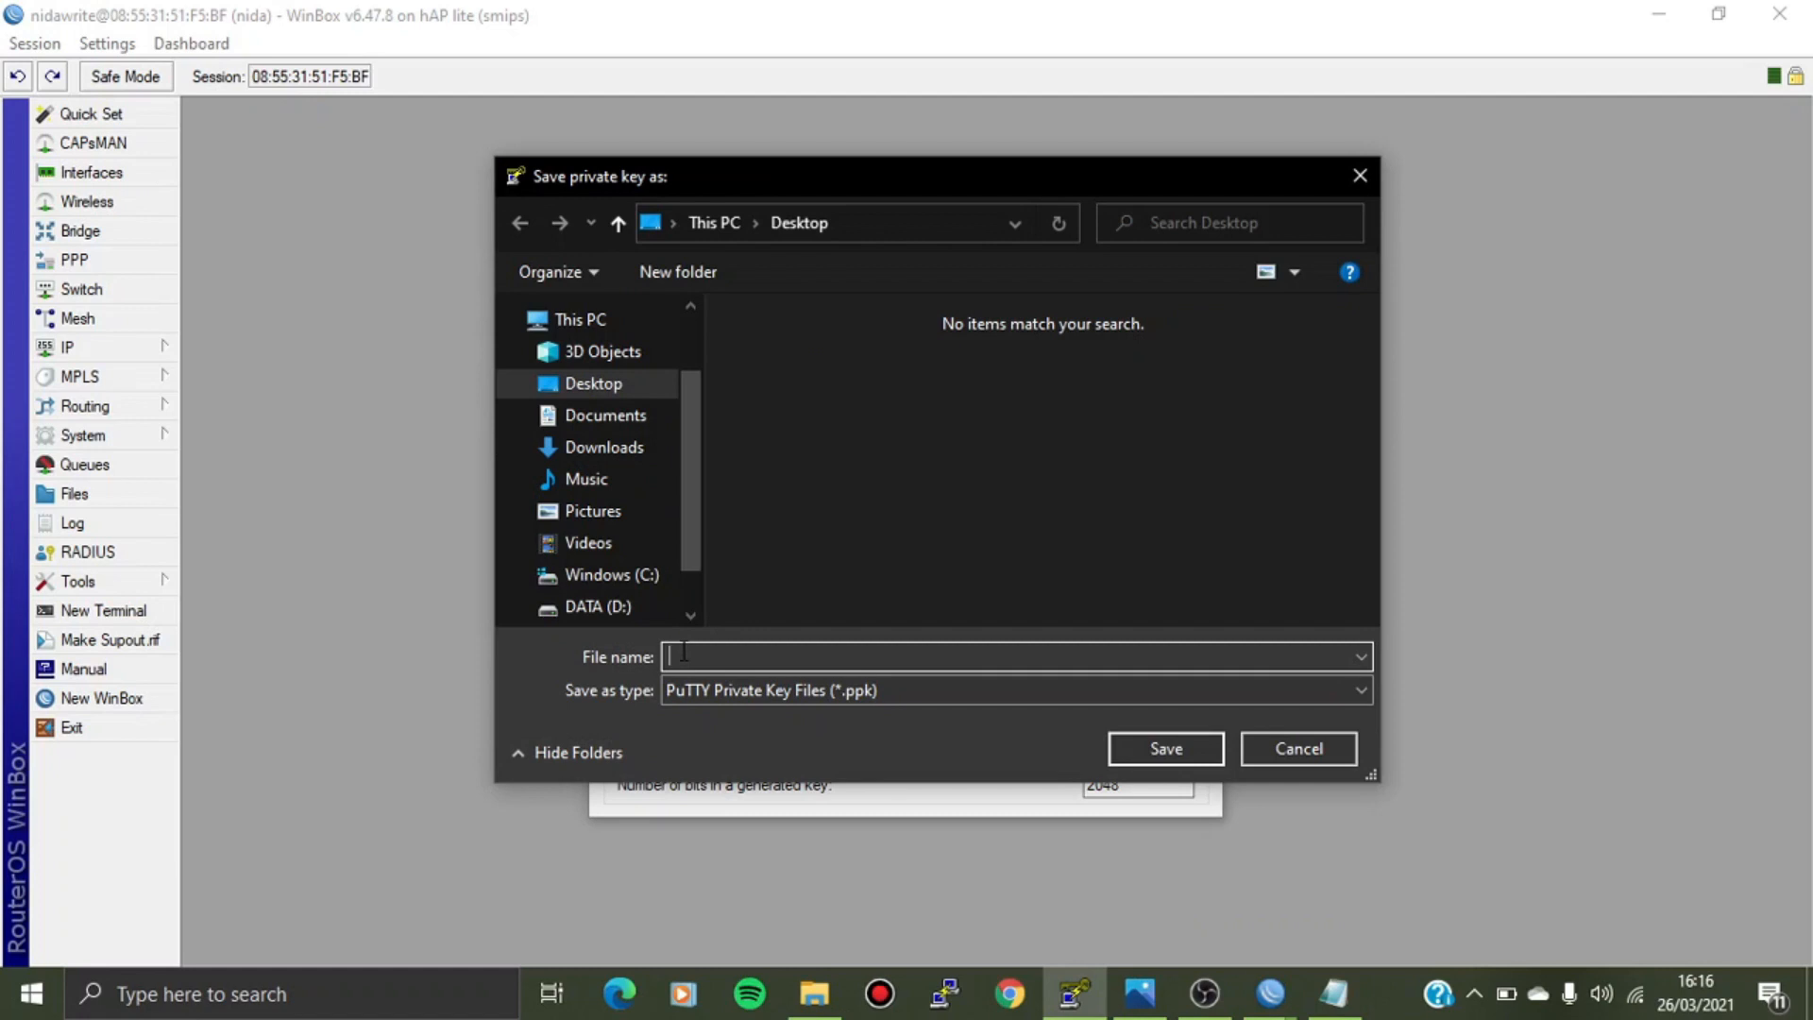
pyautogui.write('nida')
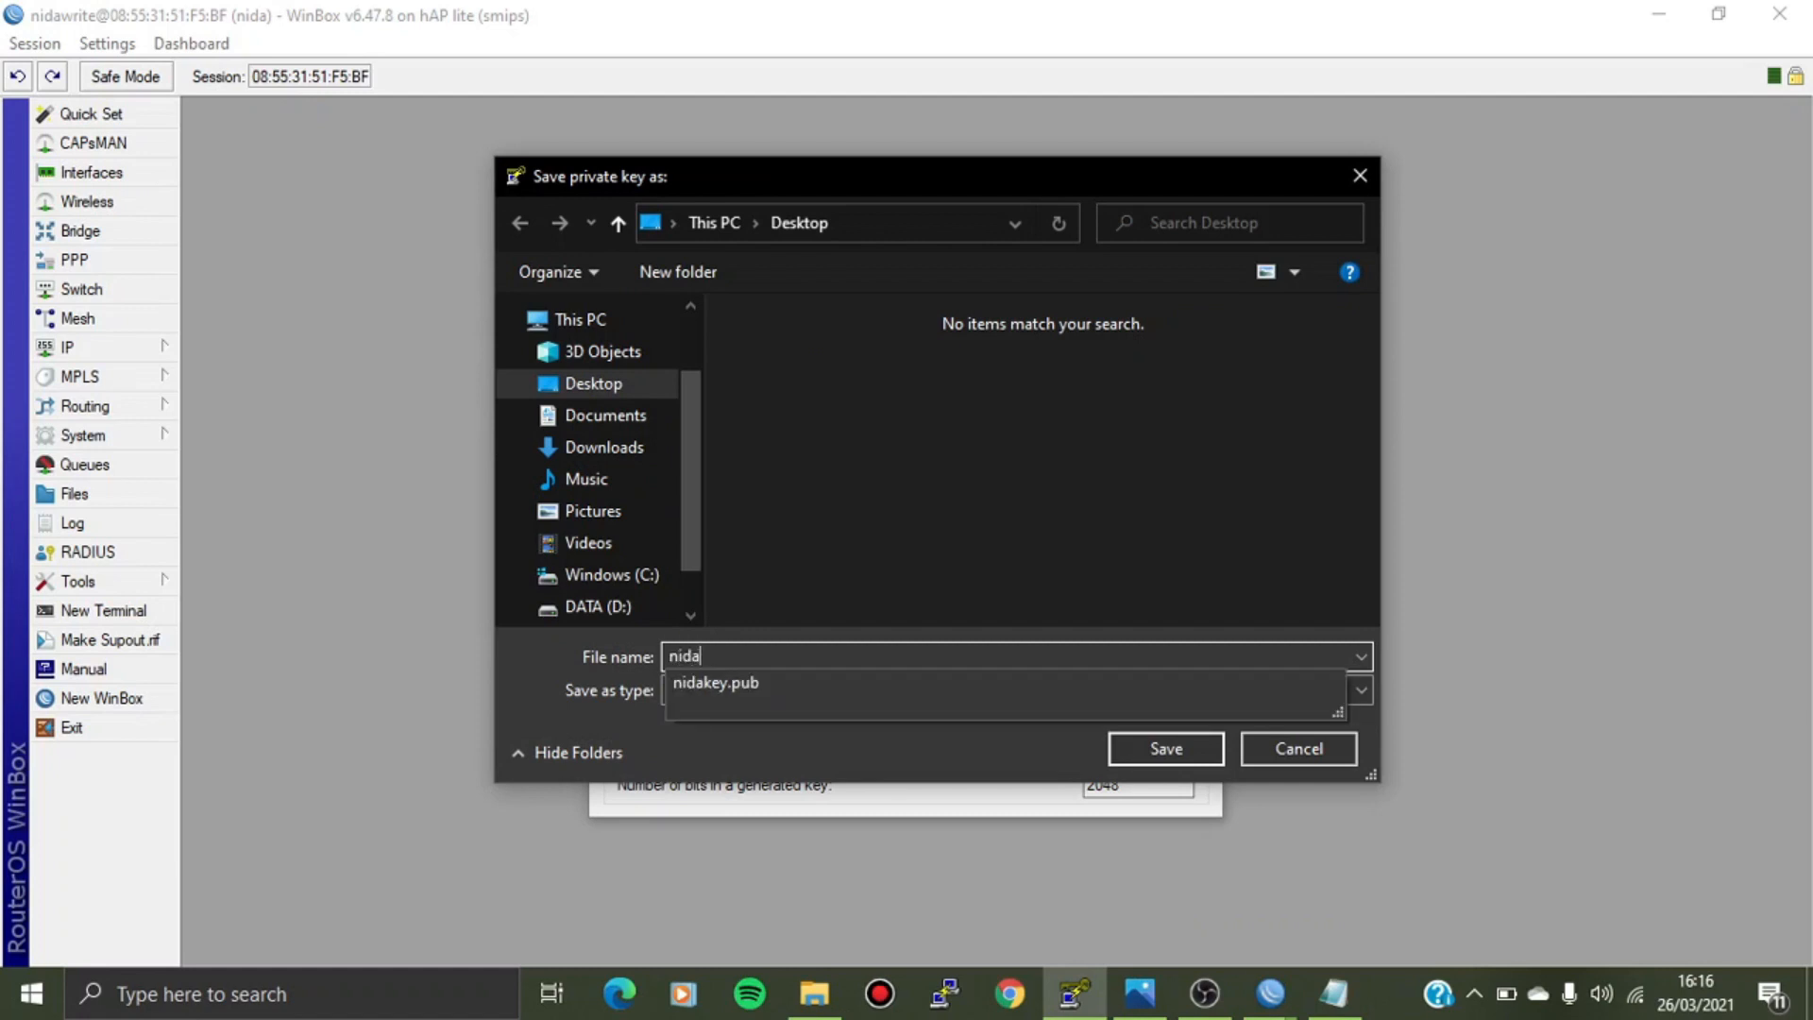
pyautogui.write('keys')
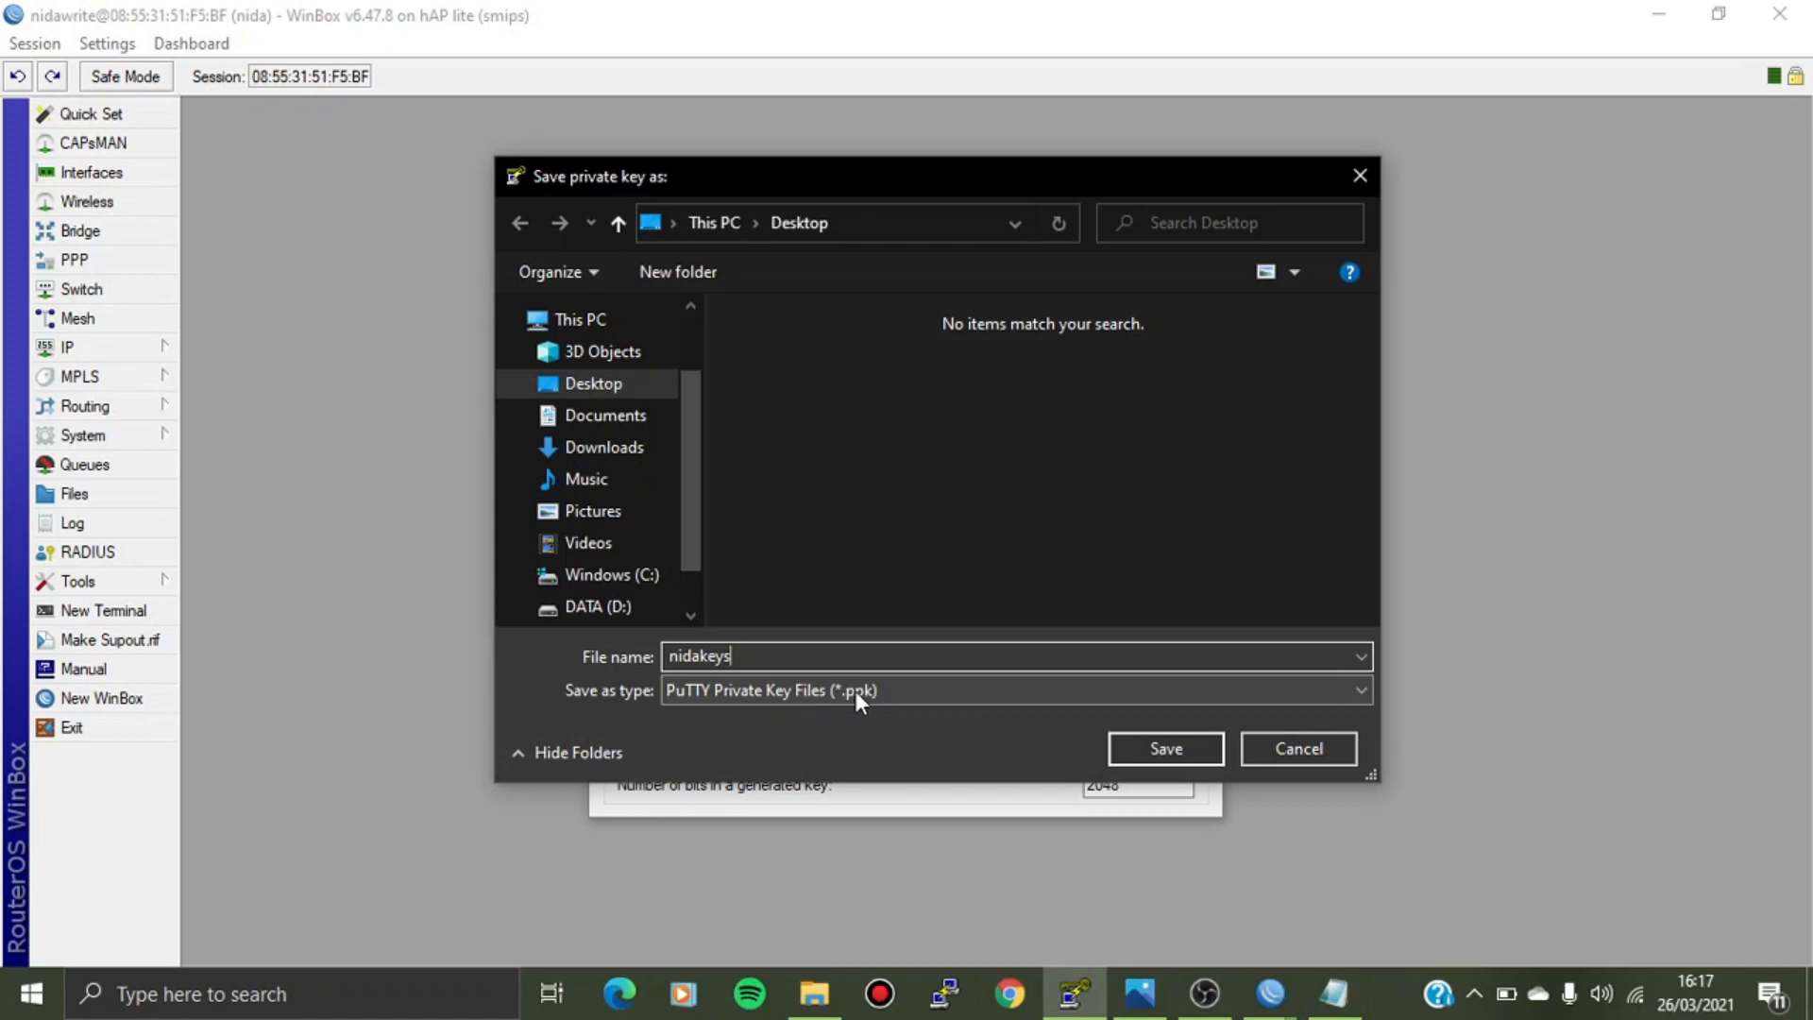
pyautogui.click(1166, 748)
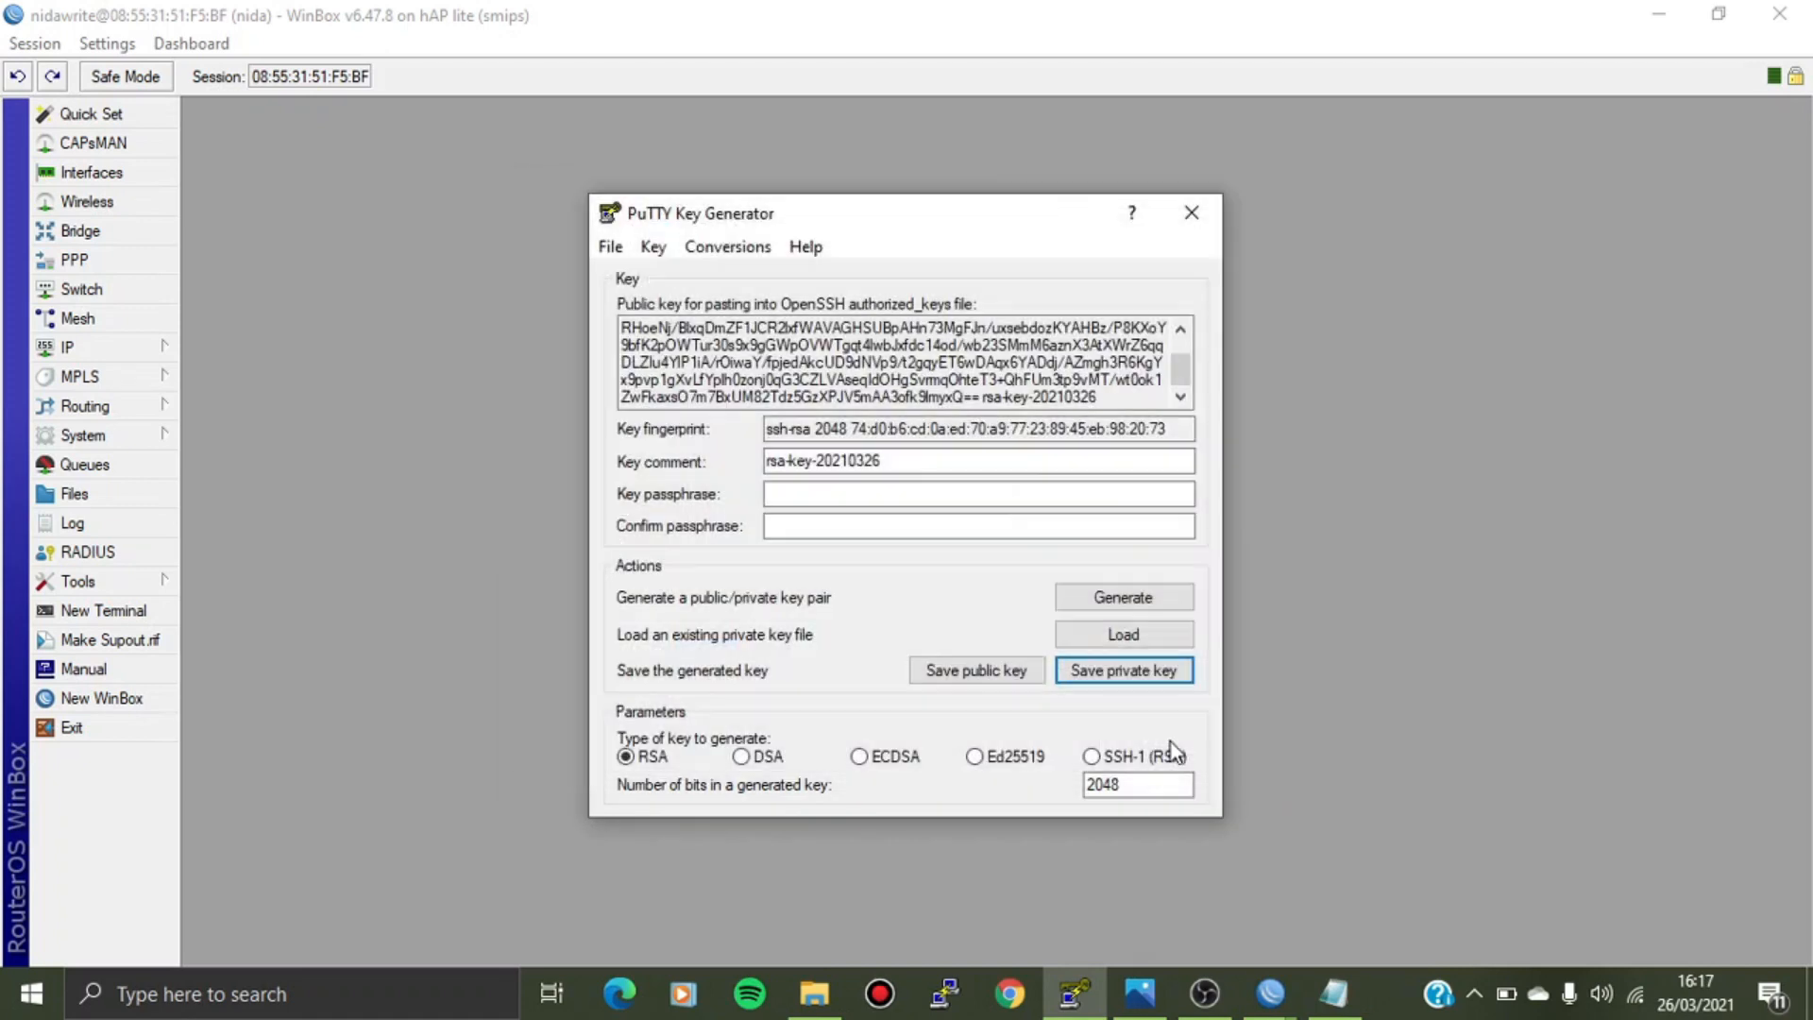
pyautogui.hotkey('alt', 'Tab')
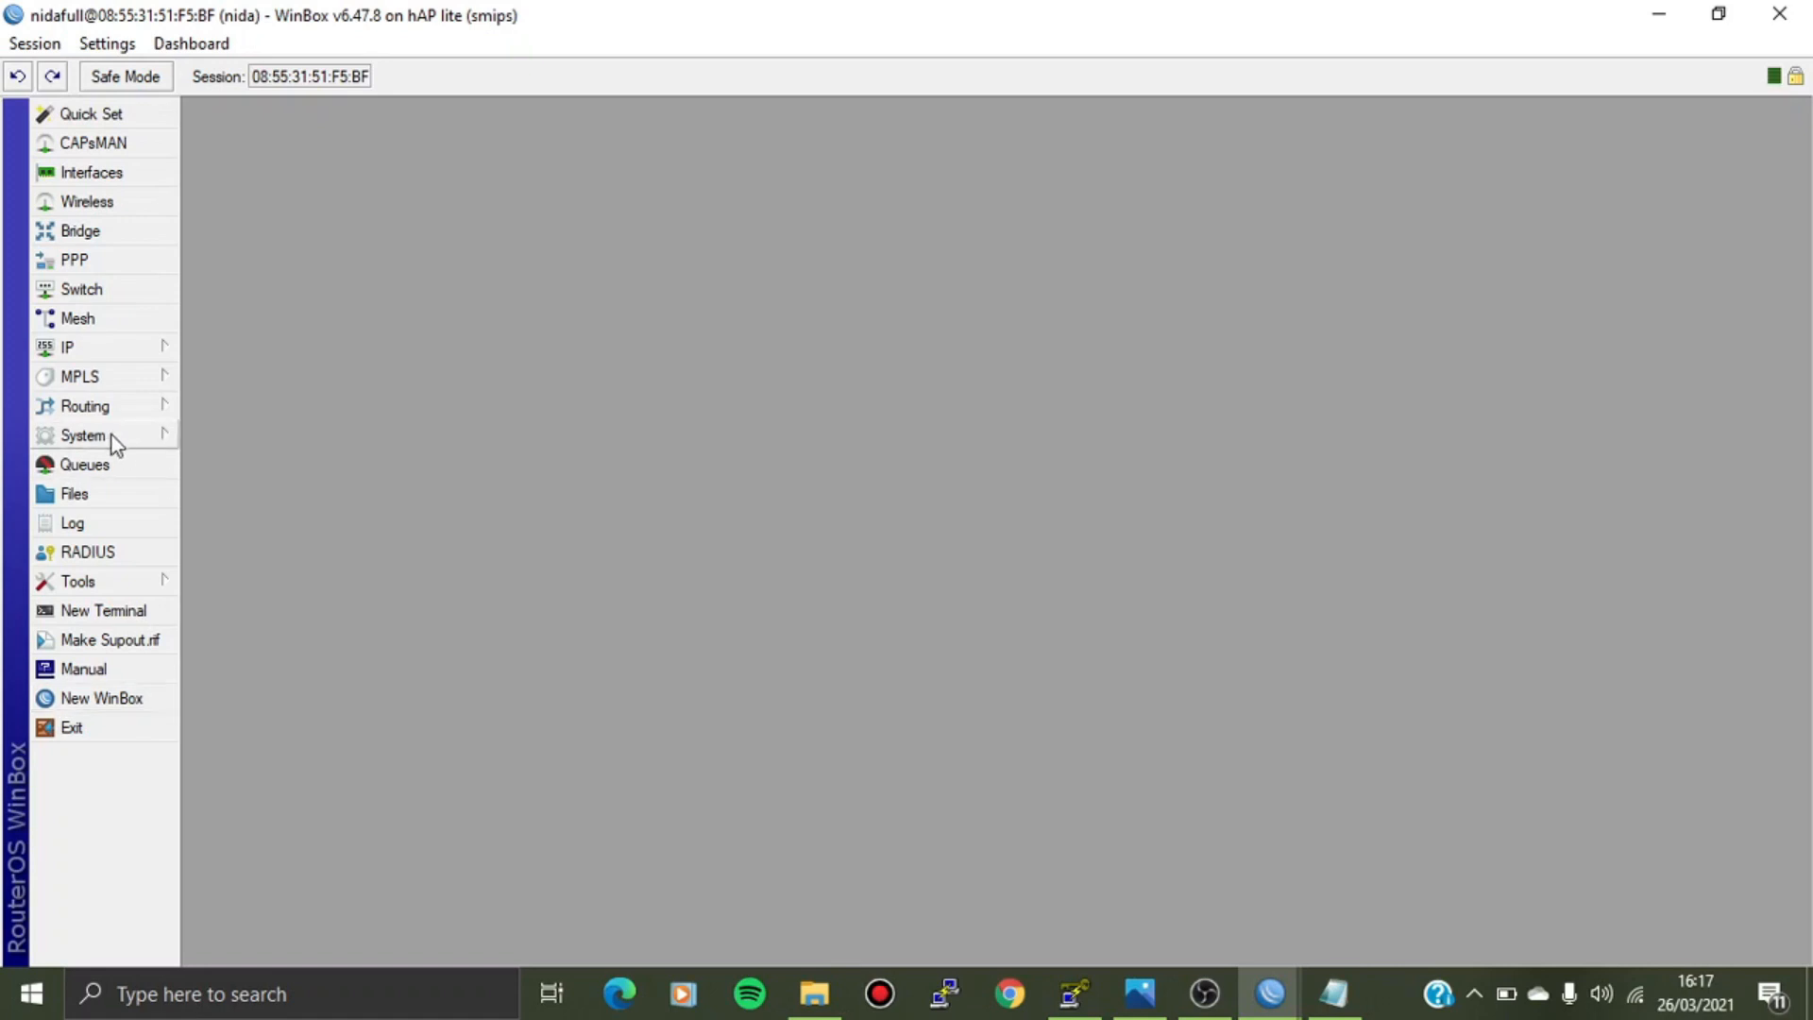
# Import nidakey.pub under System > Users > SSH Keys as admin's SSH key, then close the list.
pyautogui.click(110, 436)
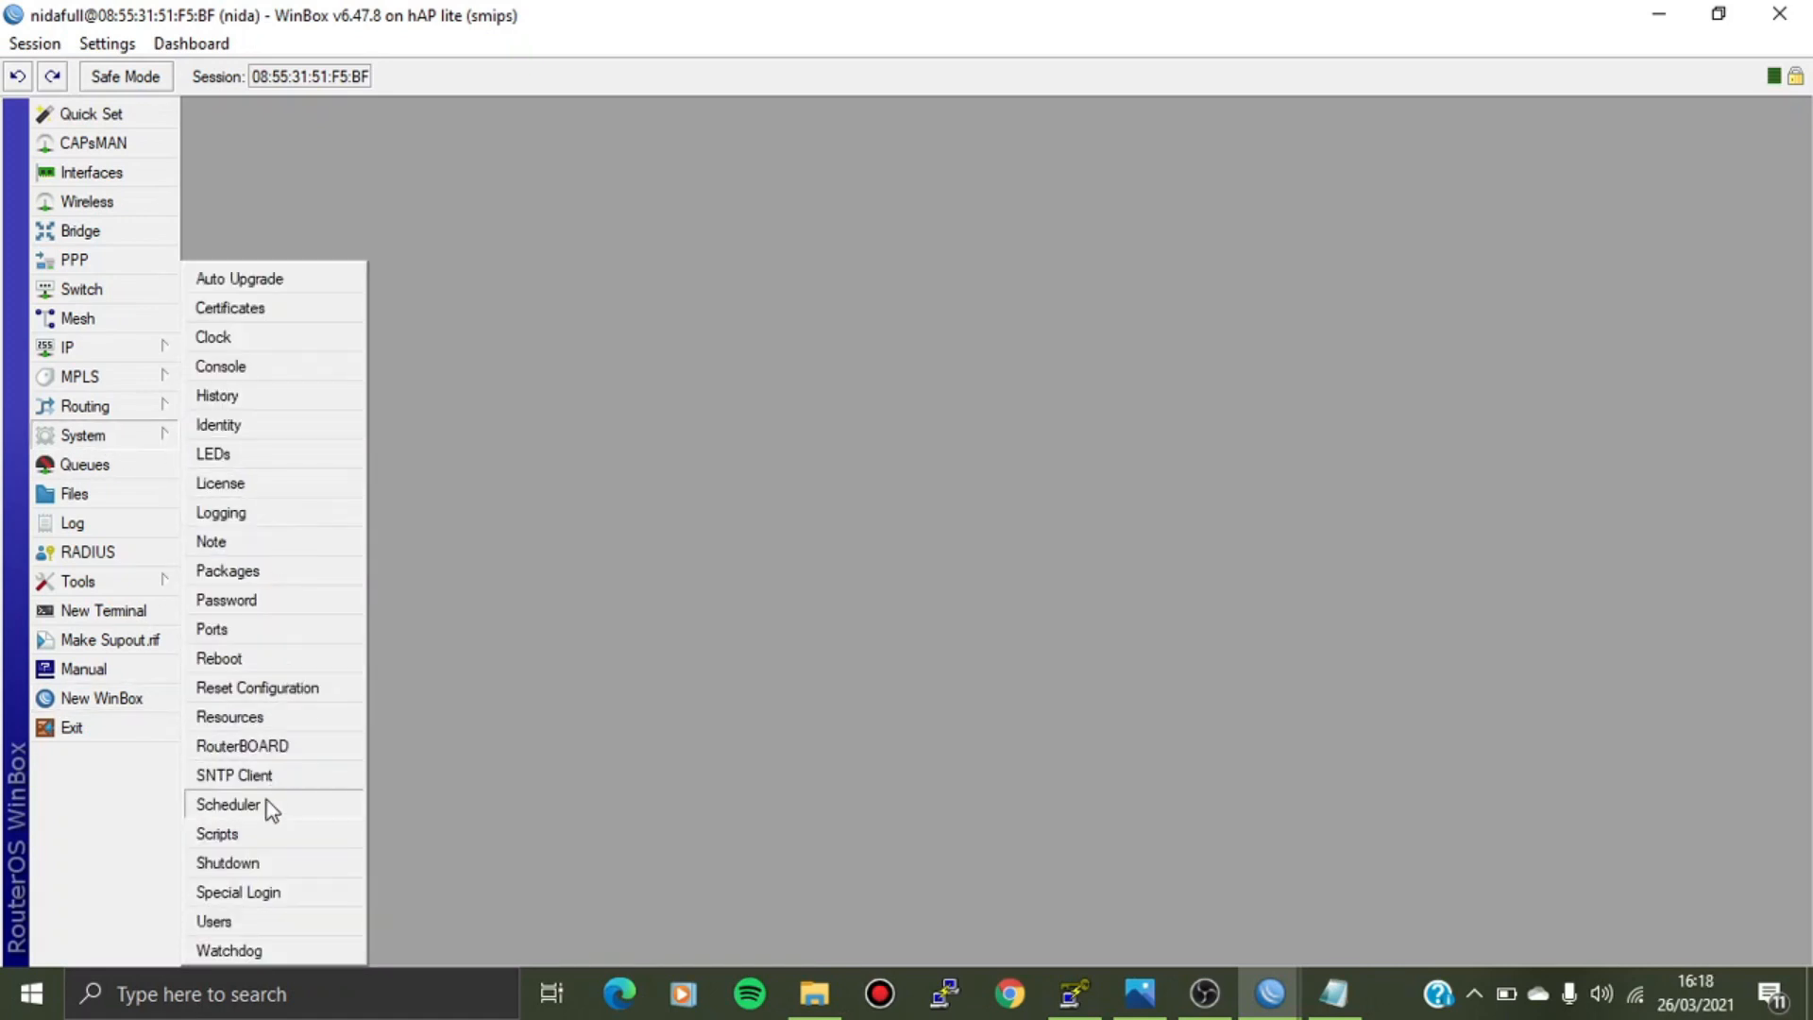
pyautogui.click(244, 930)
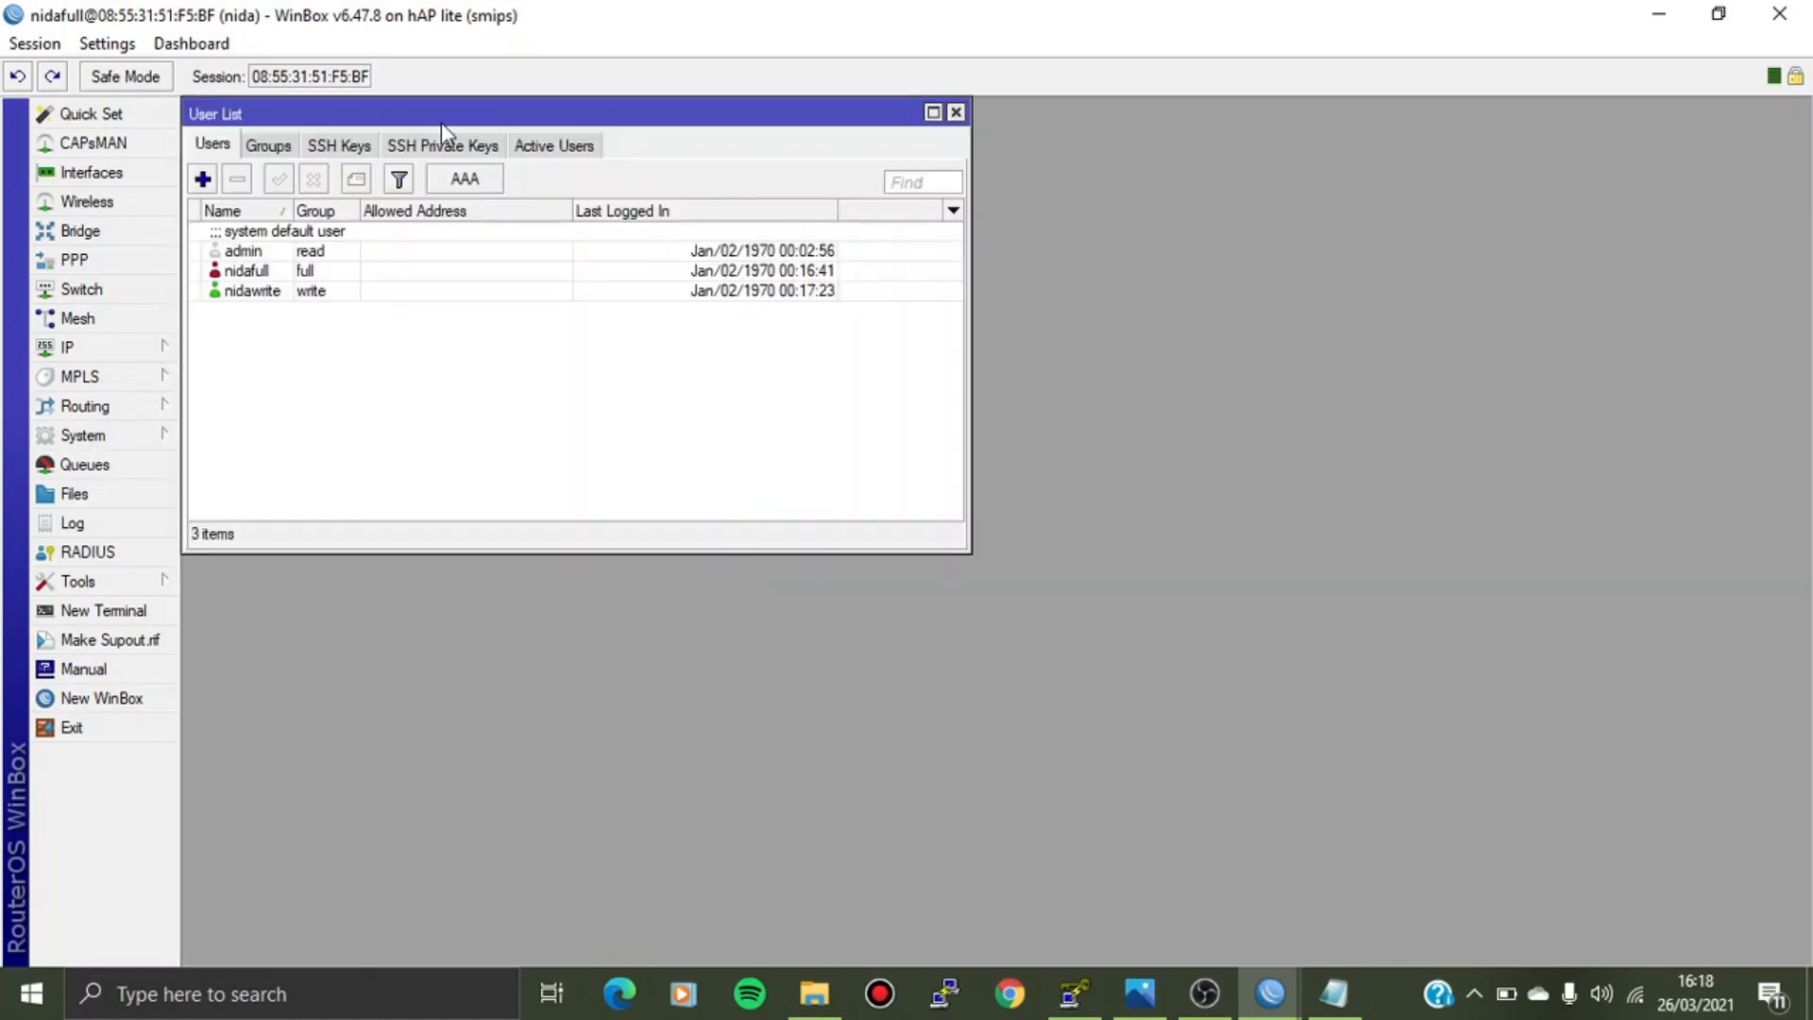
pyautogui.click(342, 150)
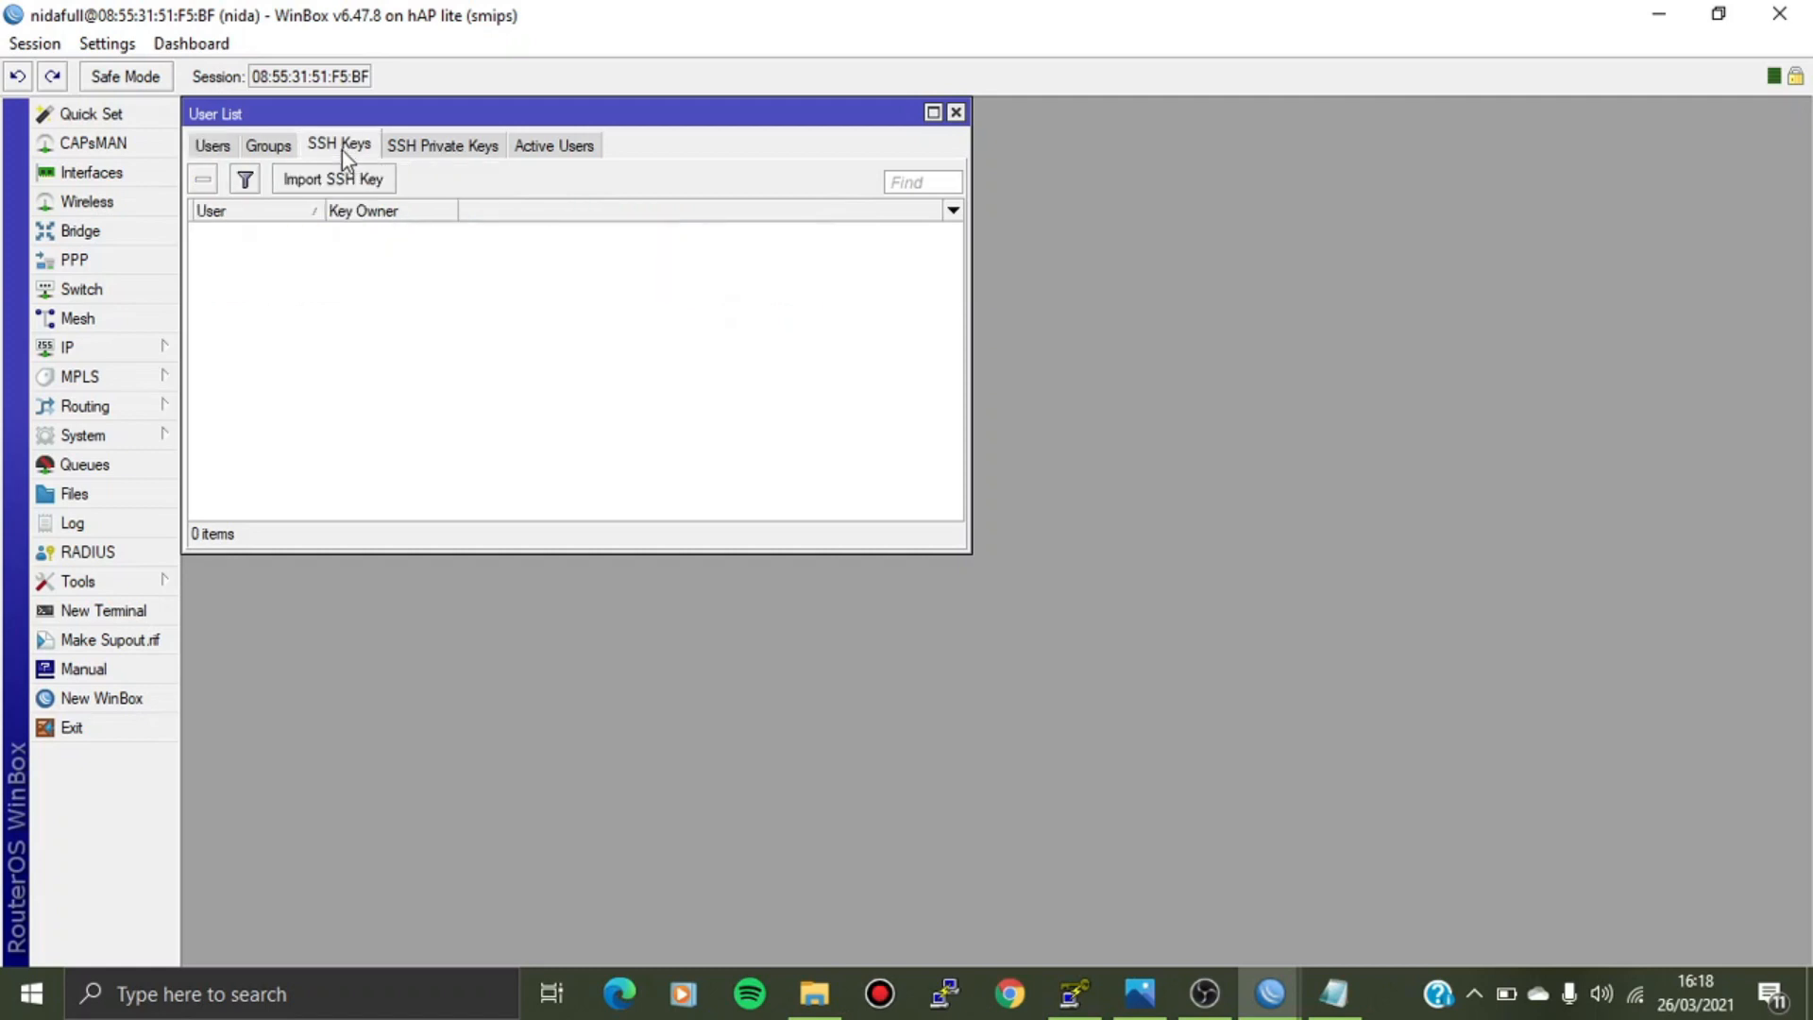
pyautogui.click(311, 184)
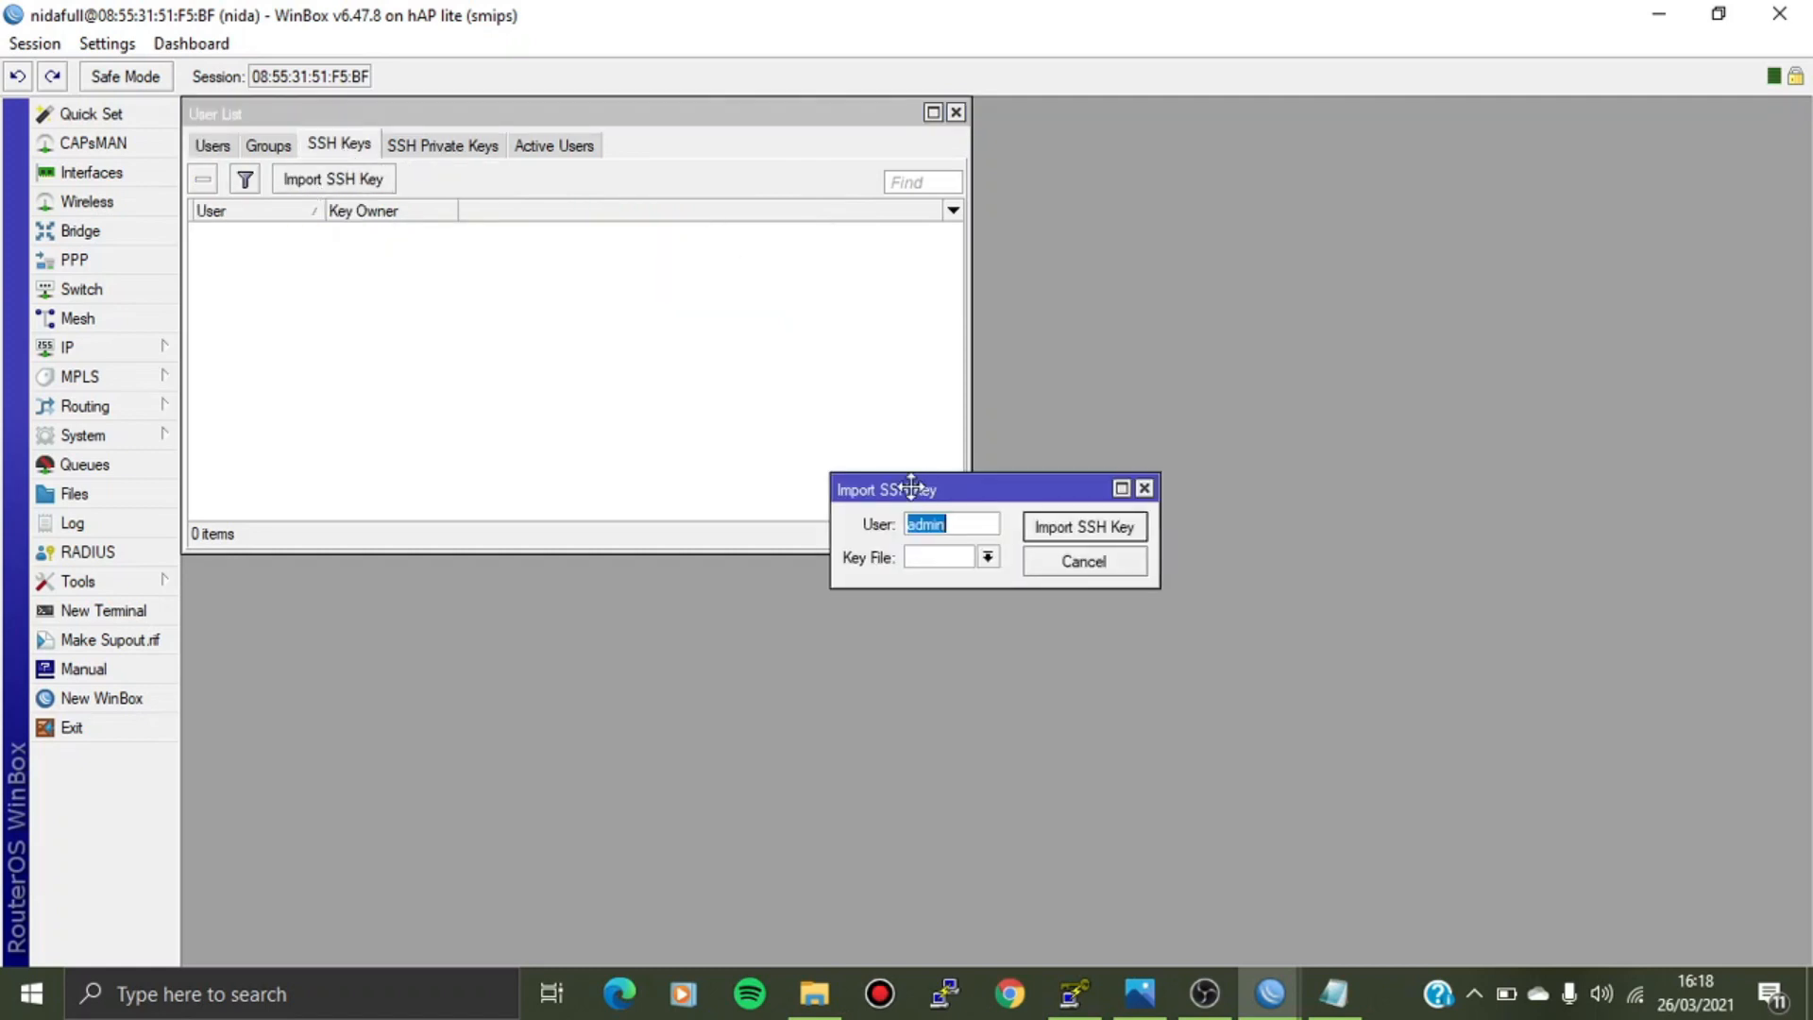
pyautogui.moveTo(919, 483); pyautogui.dragTo(451, 259)
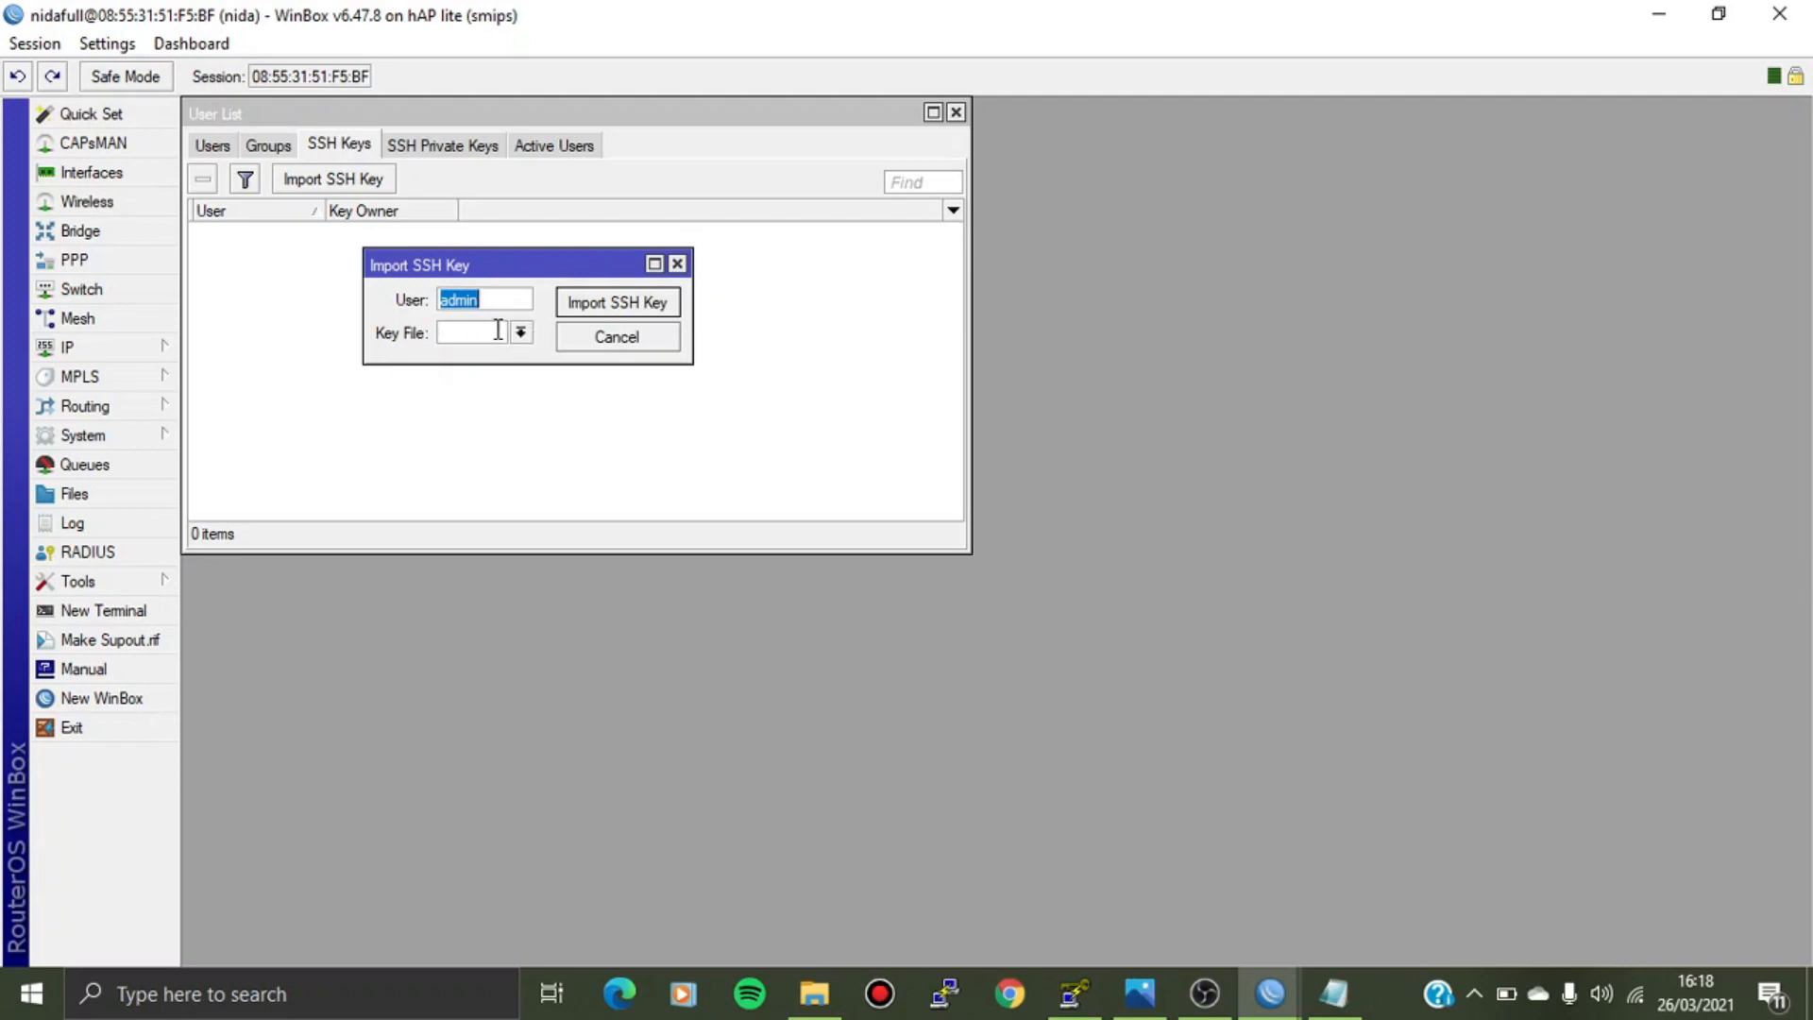
pyautogui.click(521, 333)
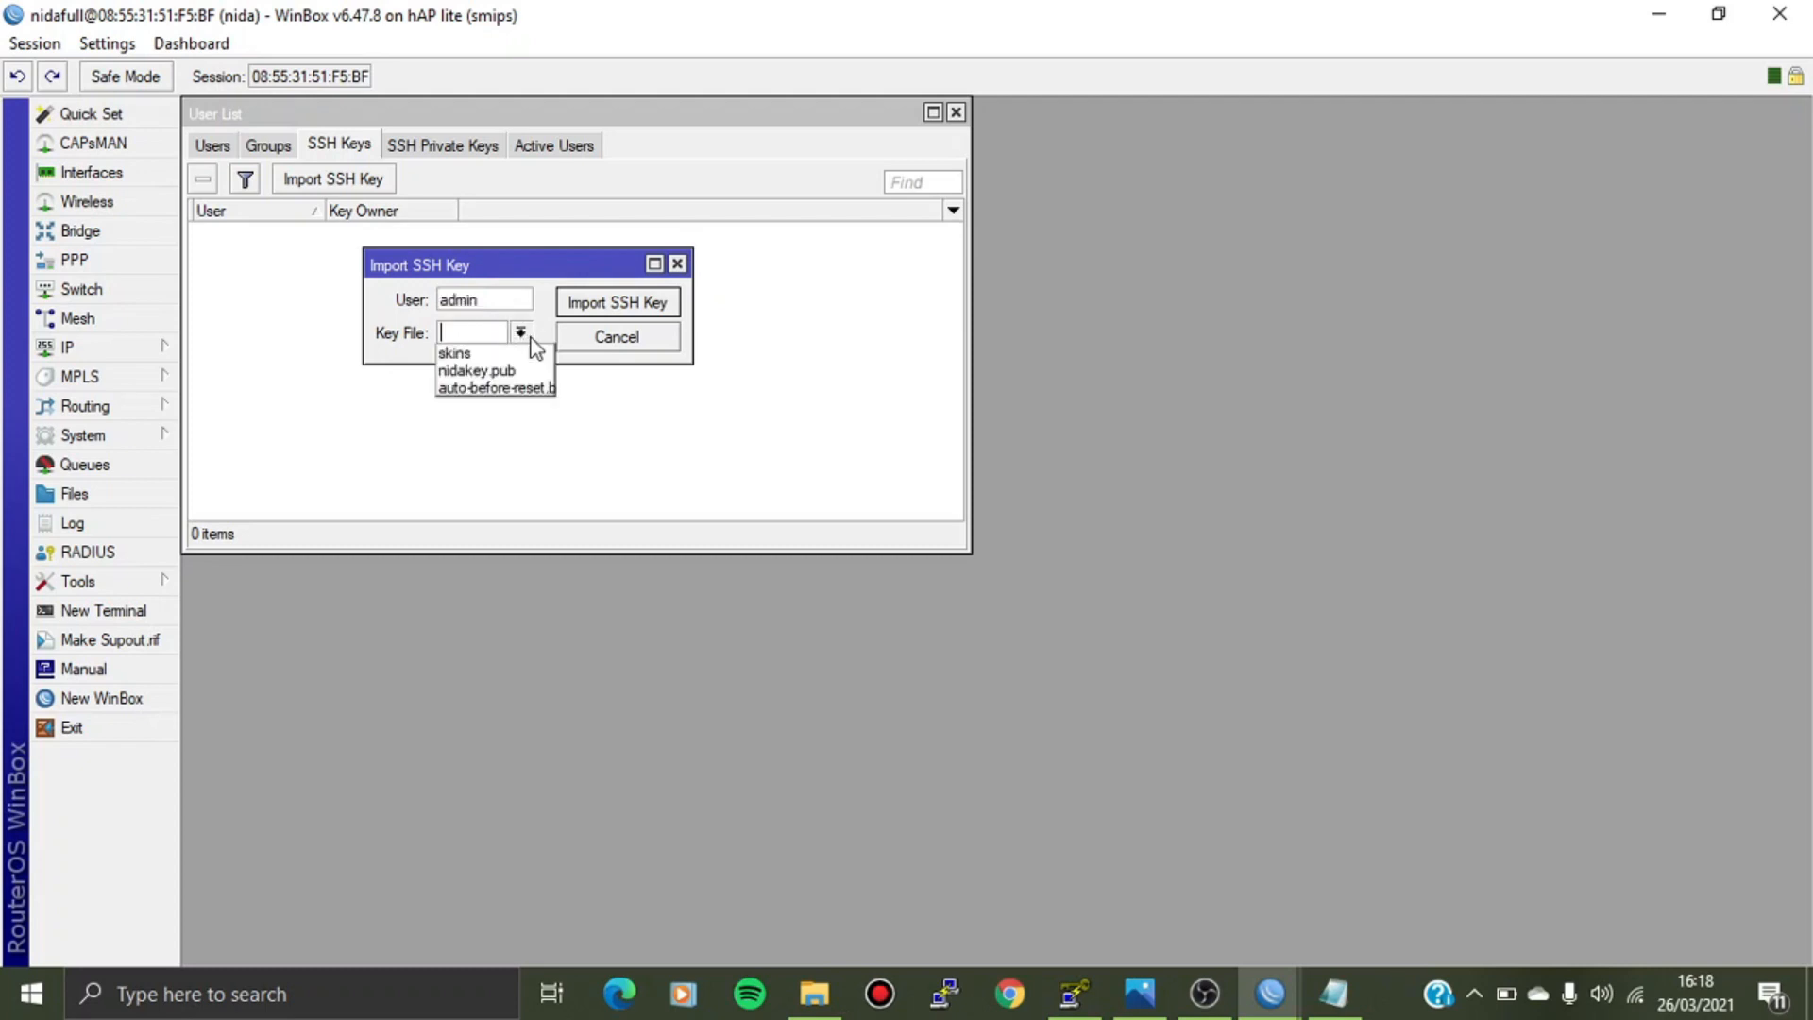
pyautogui.click(477, 374)
pyautogui.click(668, 302)
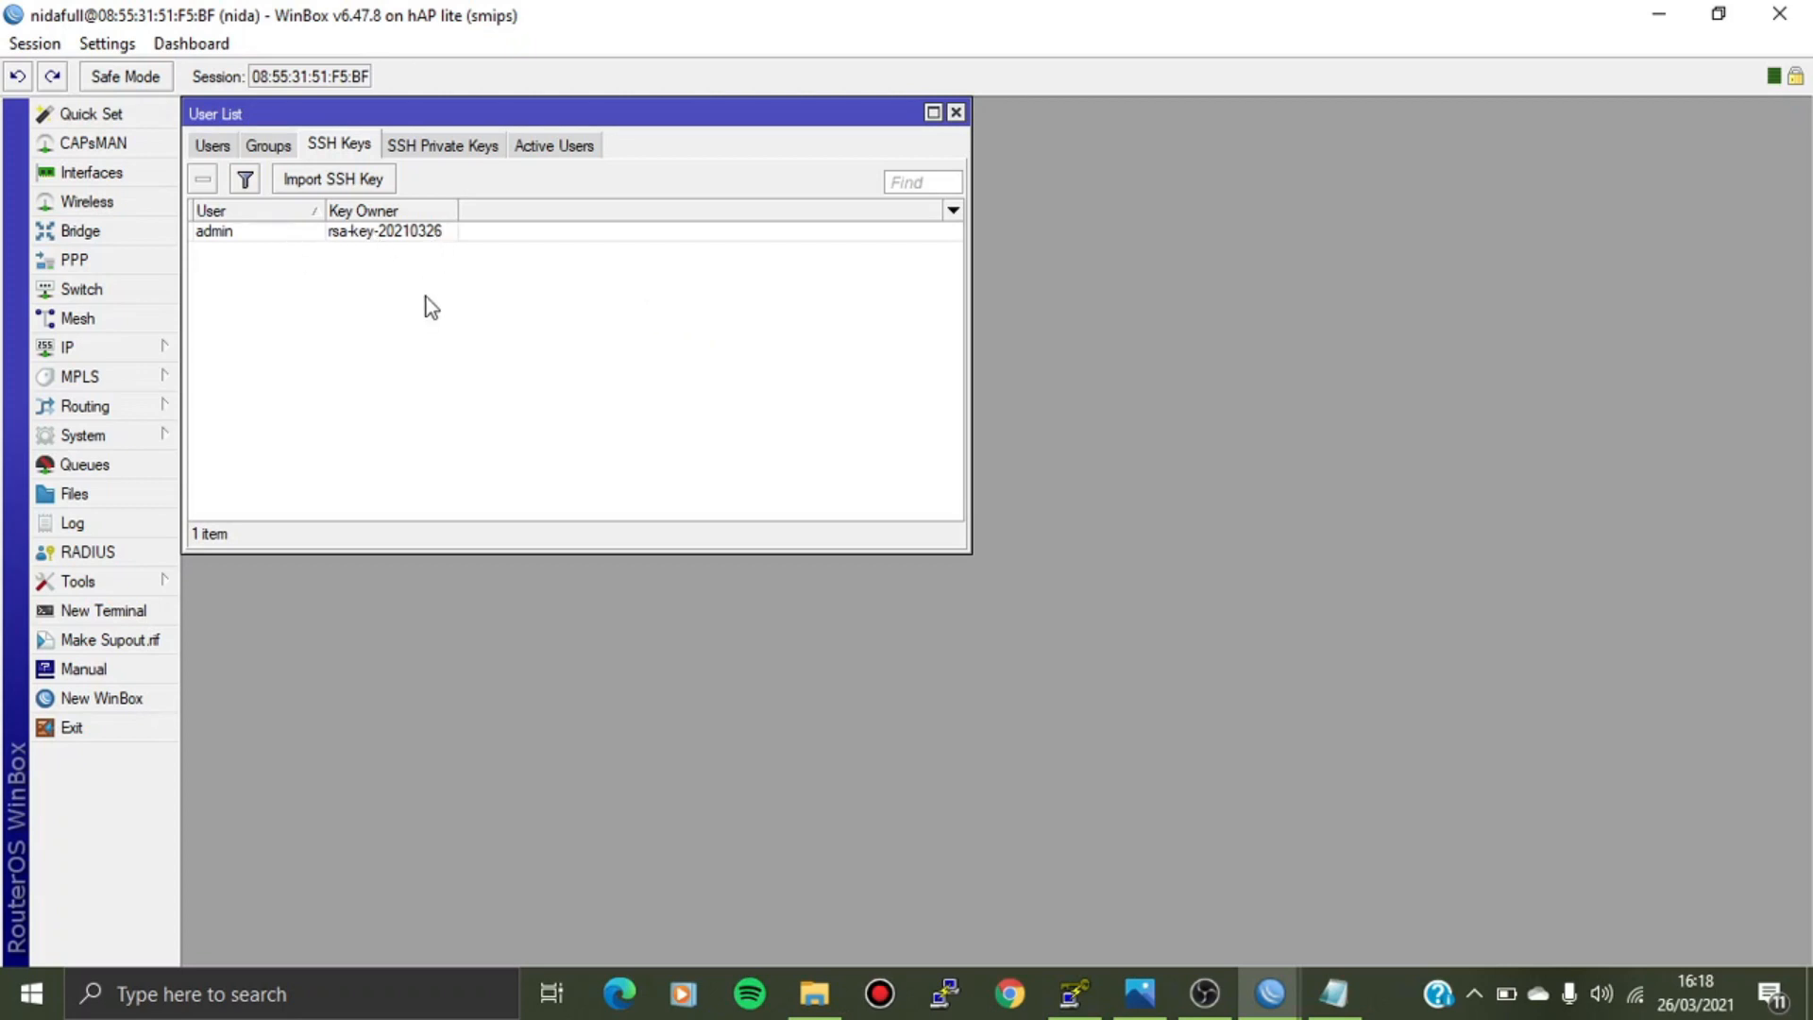
pyautogui.click(956, 113)
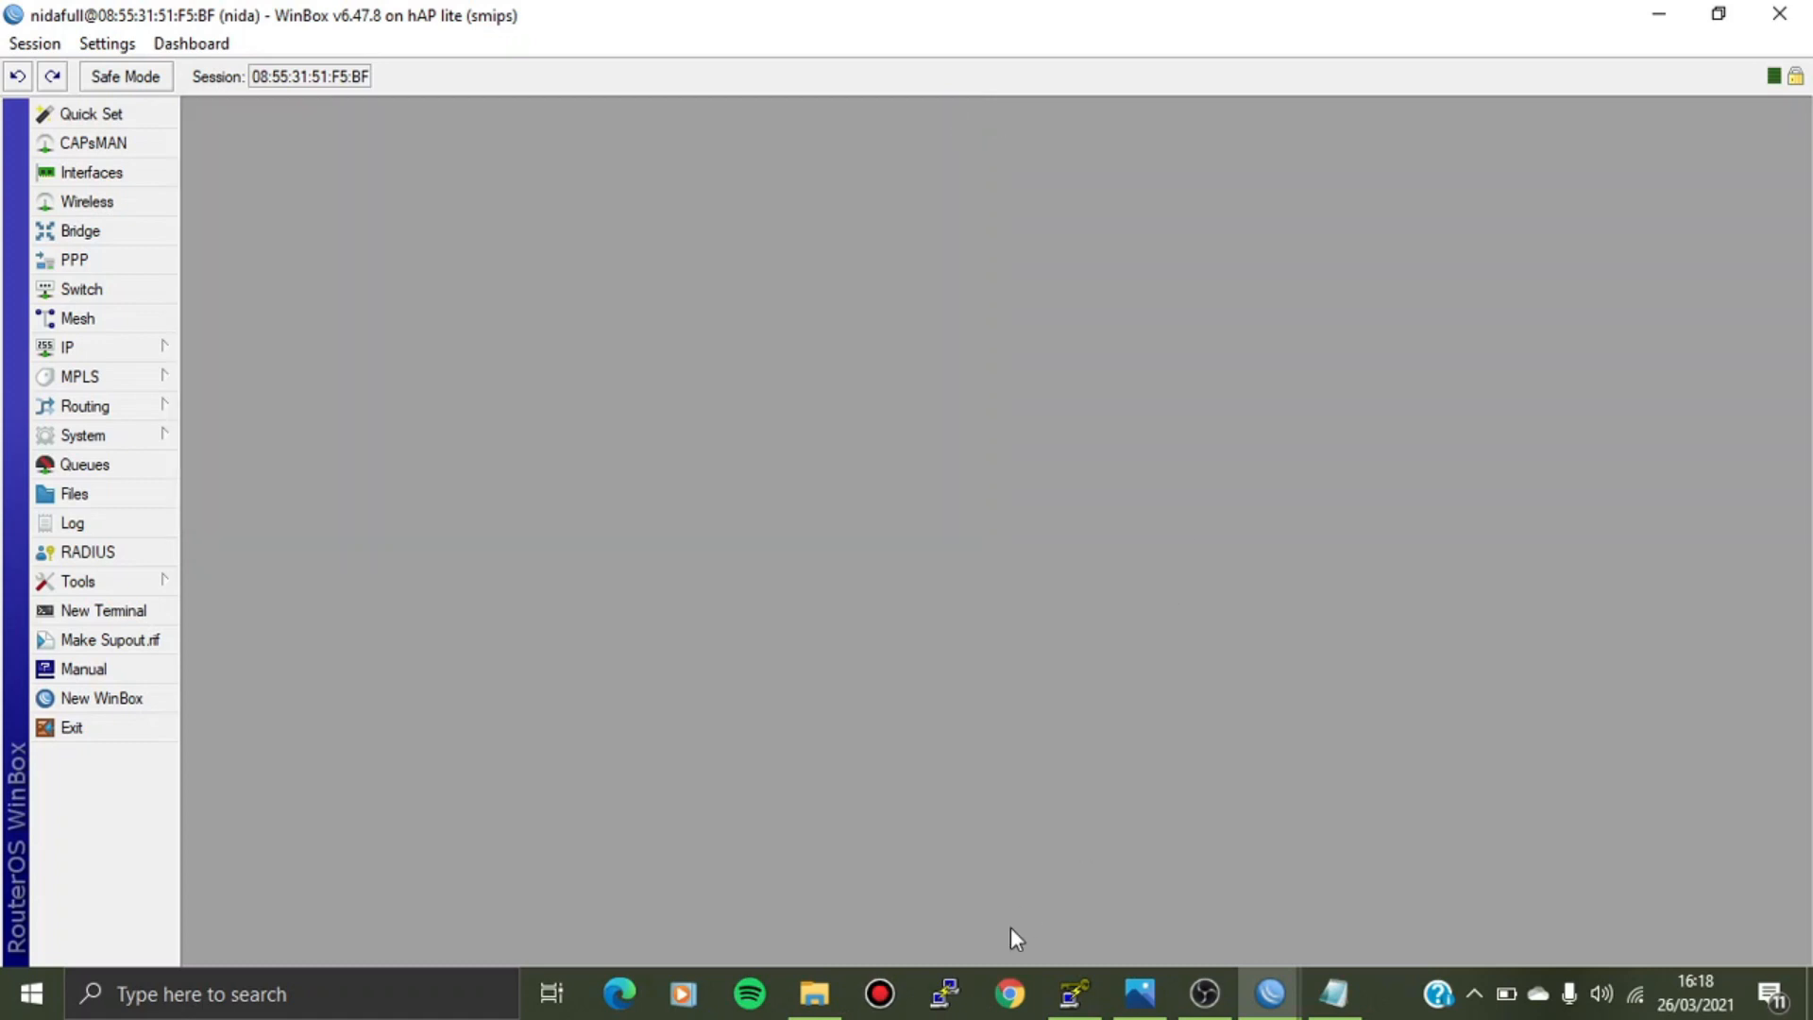
# Change the PuTTY host name to 192.168.88.1.
pyautogui.click(944, 994)
pyautogui.click(936, 371)
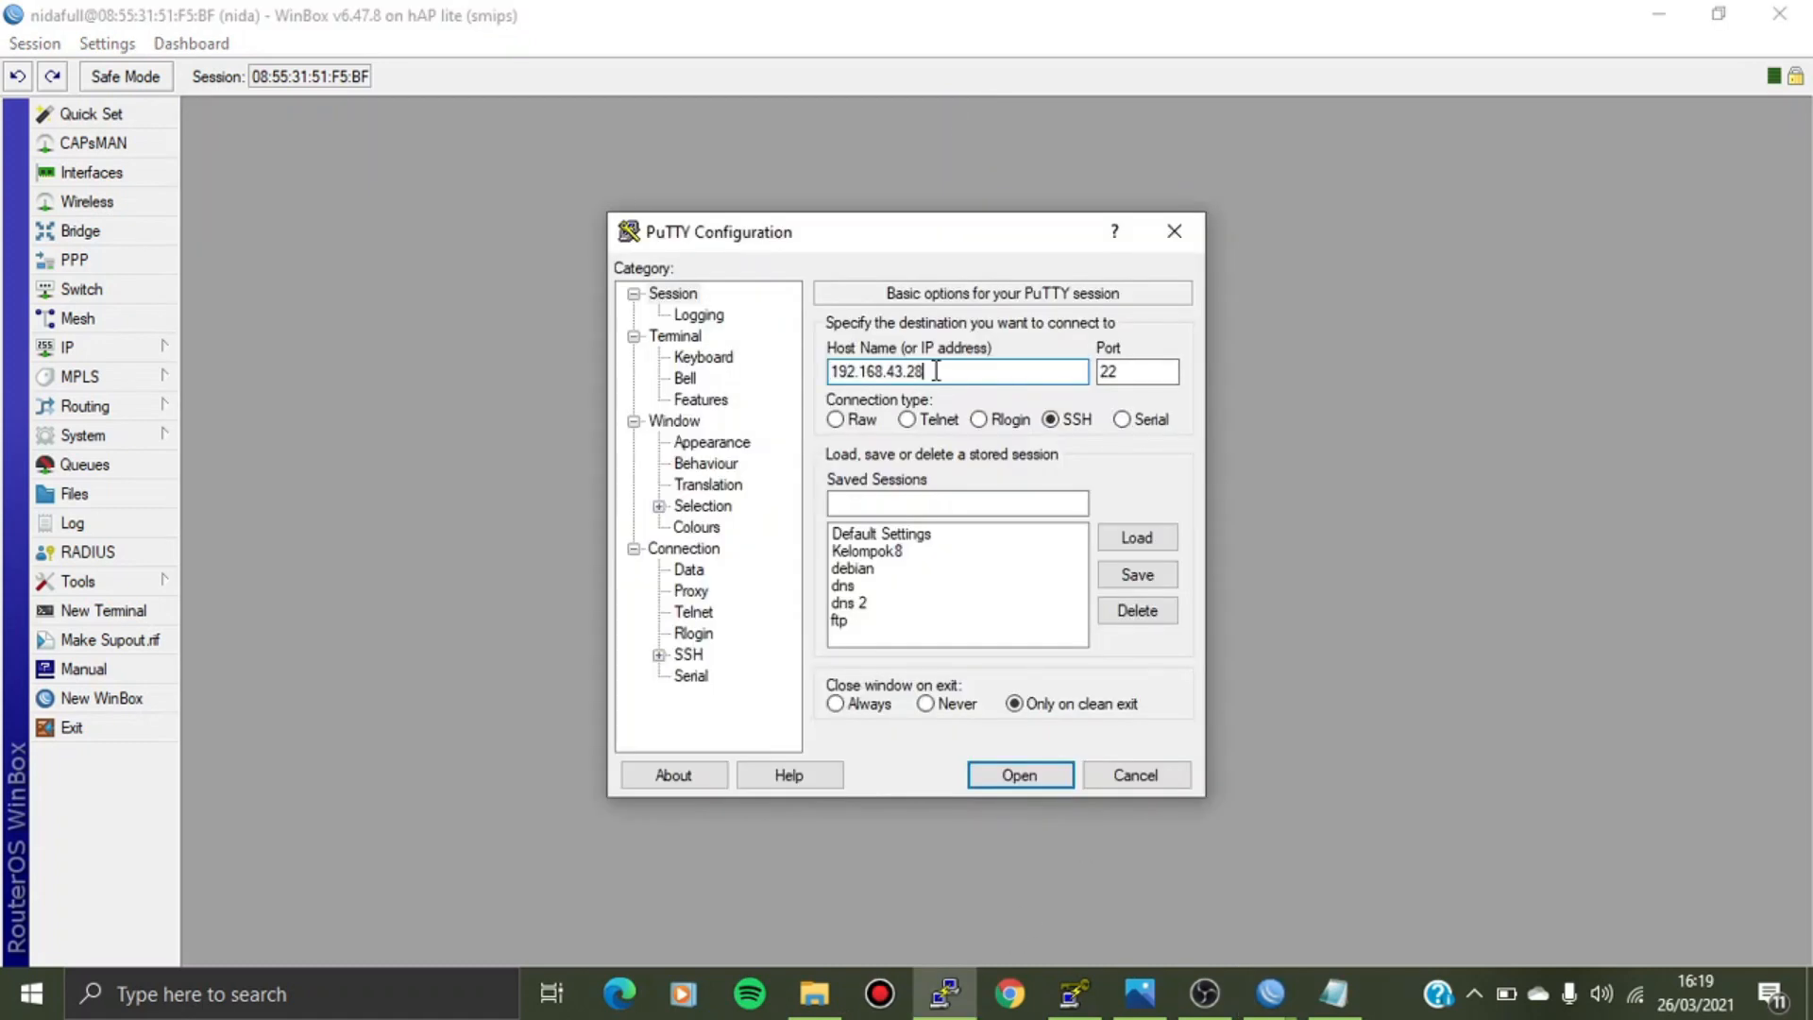
pyautogui.press('BackSpace')
pyautogui.press('BackSpace')
pyautogui.press('BackSpace')
pyautogui.press('BackSpace')
pyautogui.press('BackSpace')
pyautogui.write('88.1')
# Set nidakeys.ppk as the private key under Connection > SSH > Auth and open the connection.
pyautogui.click(689, 656)
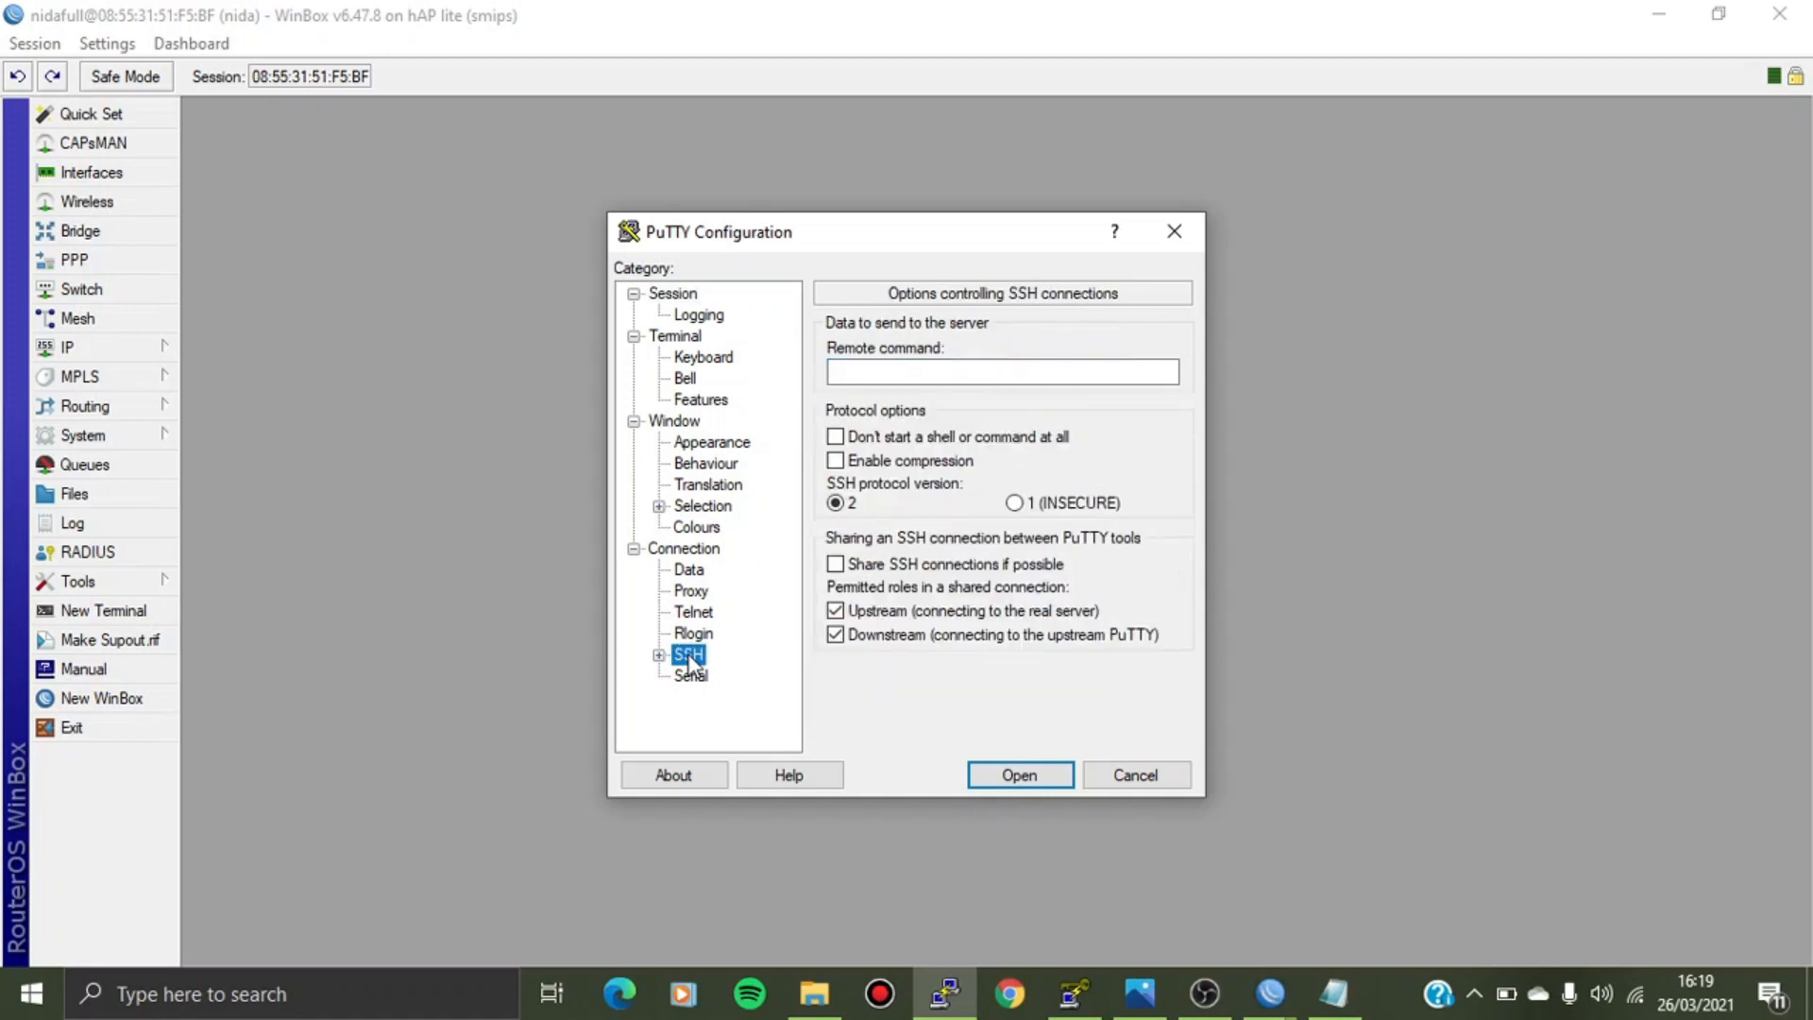
pyautogui.click(660, 655)
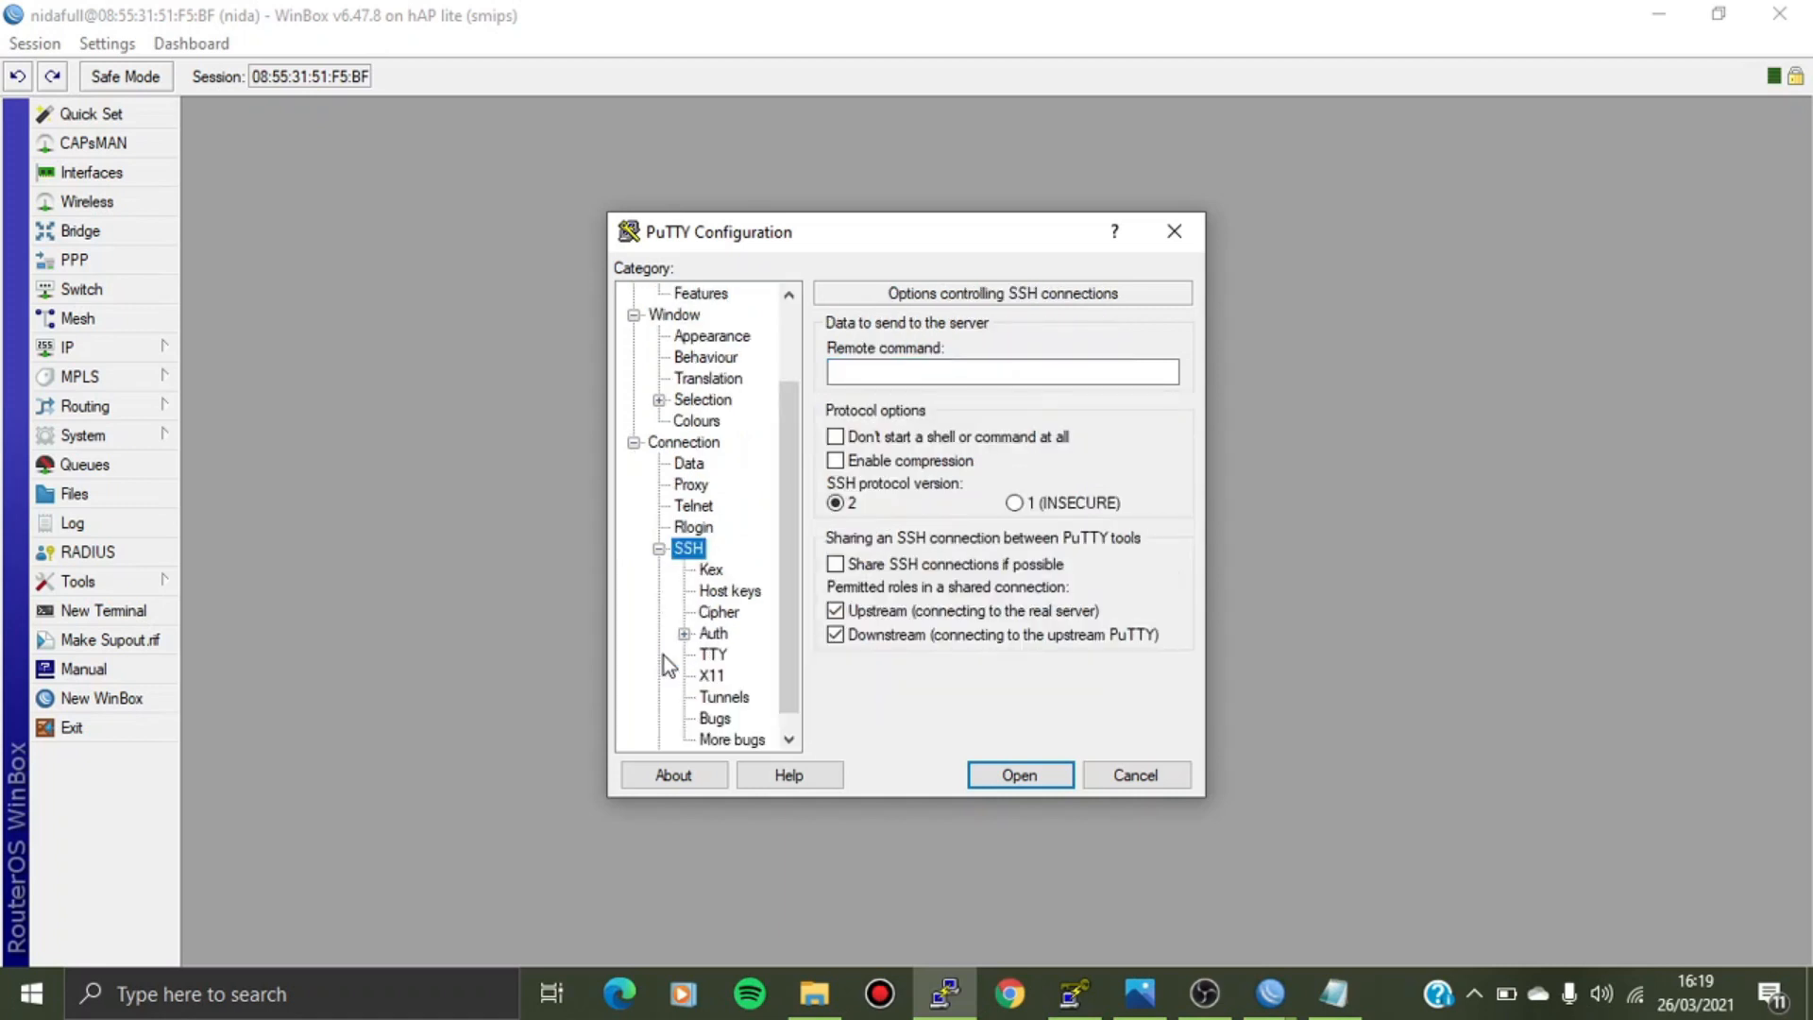
pyautogui.click(714, 635)
pyautogui.click(1141, 598)
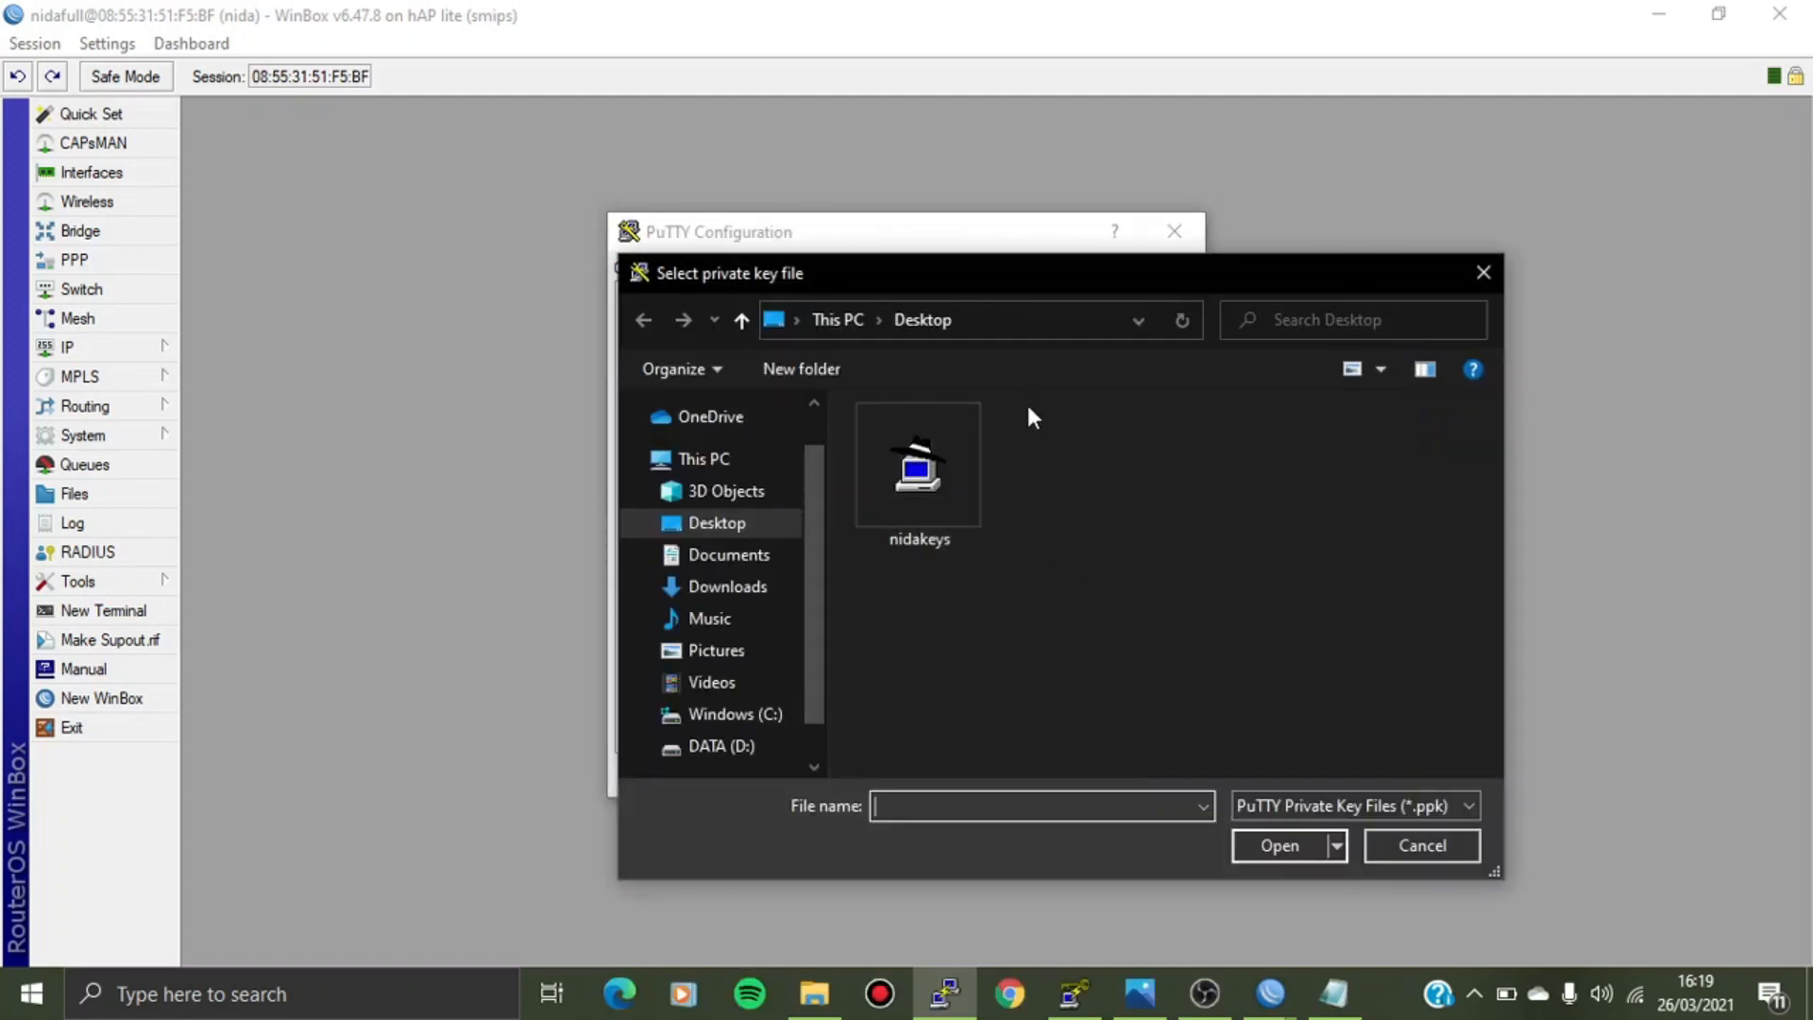
pyautogui.doubleClick(914, 484)
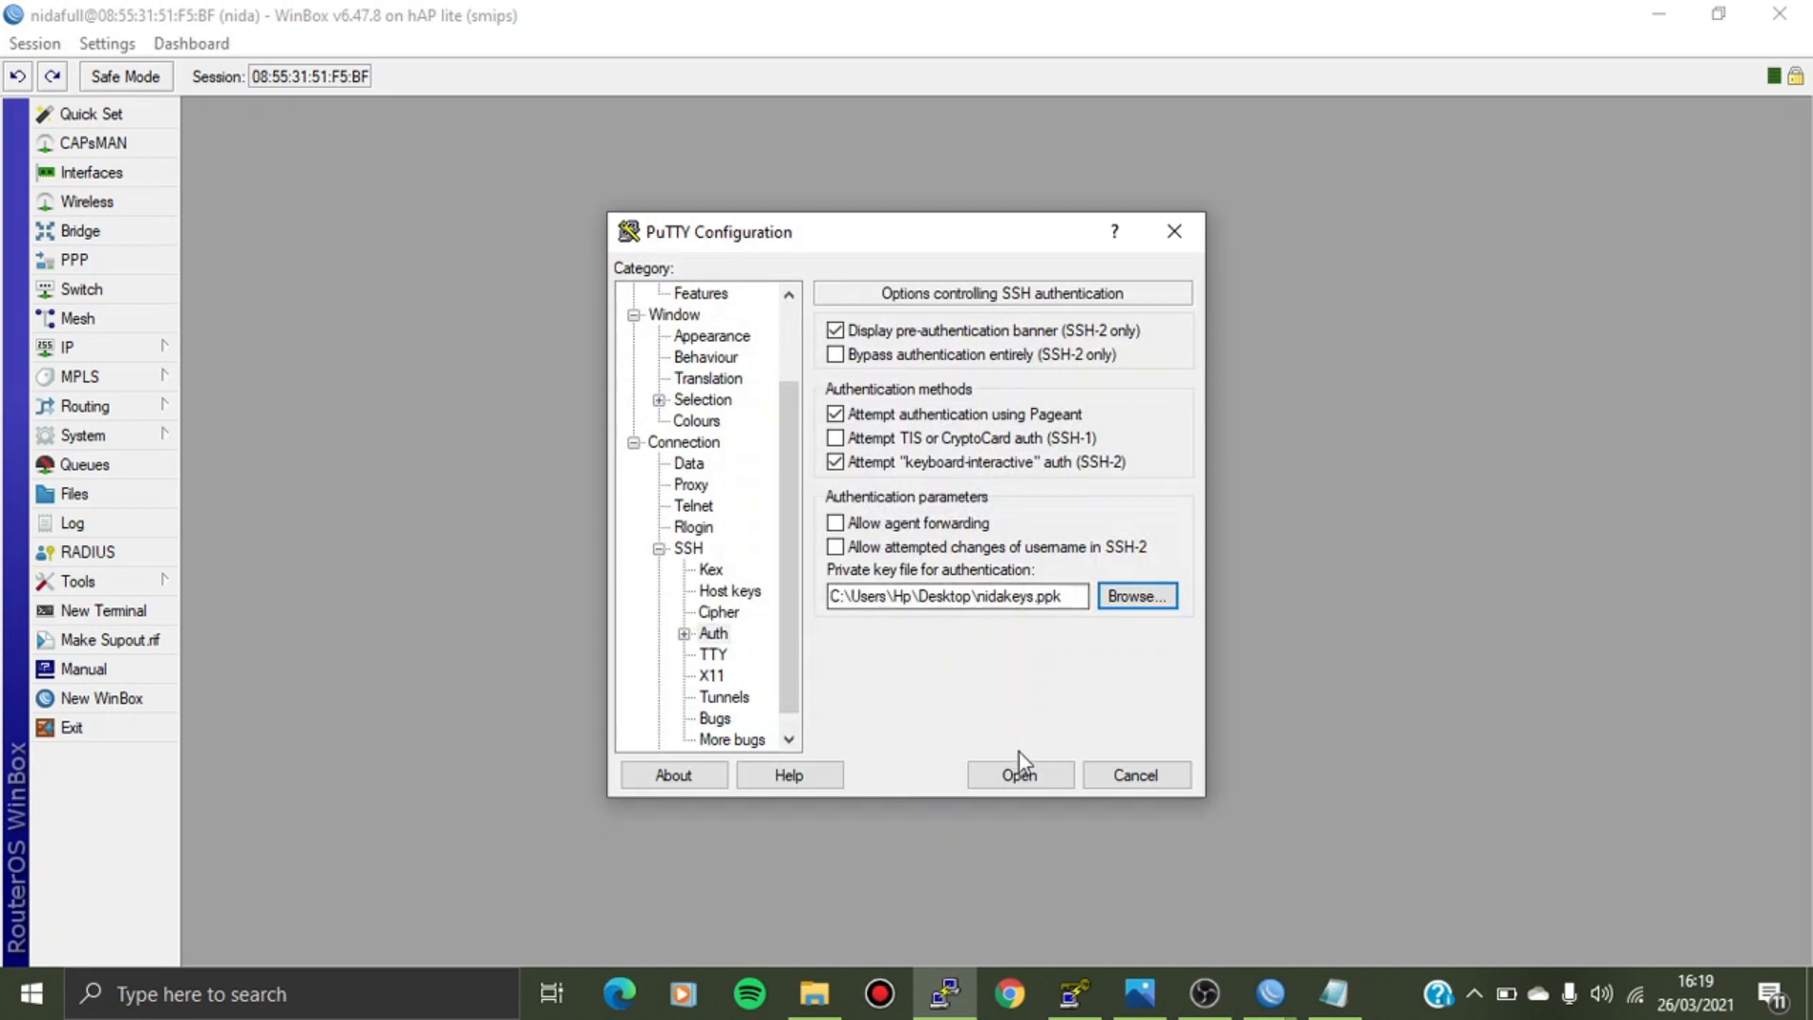
pyautogui.click(1016, 775)
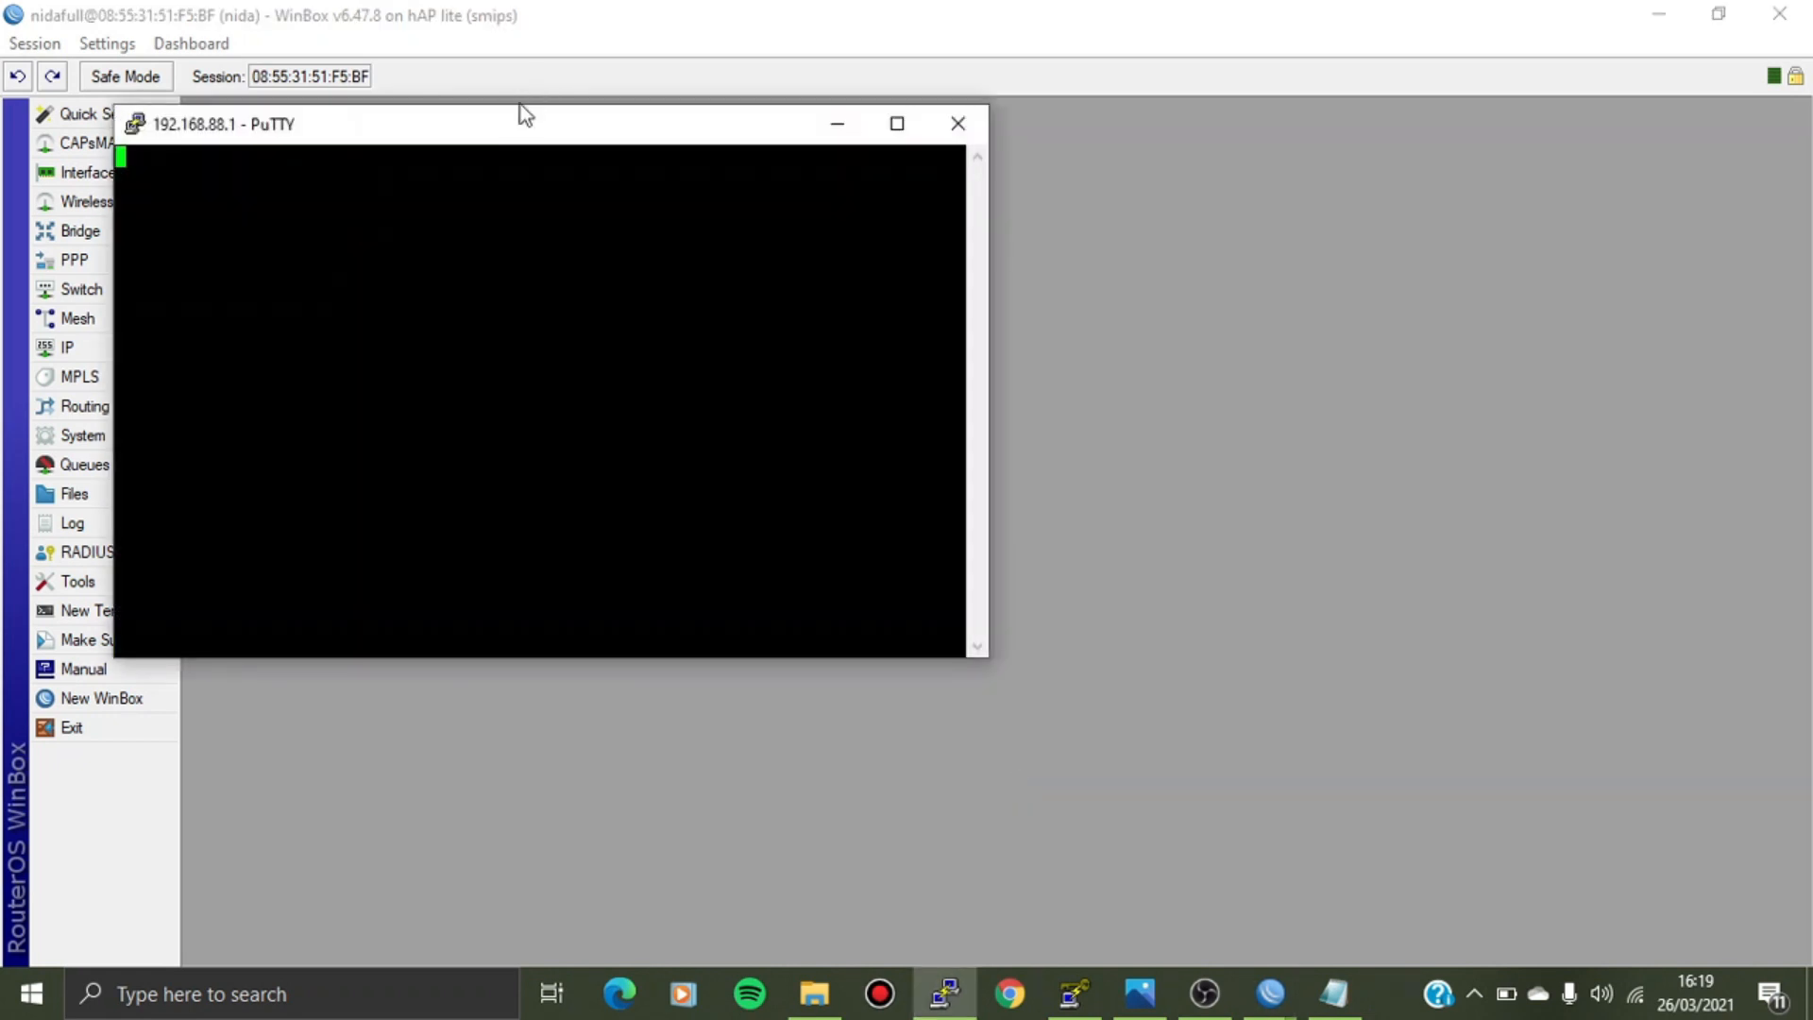
# Accept and cache the router's host key, then log in as admin.
pyautogui.moveTo(517, 132); pyautogui.dragTo(907, 202)
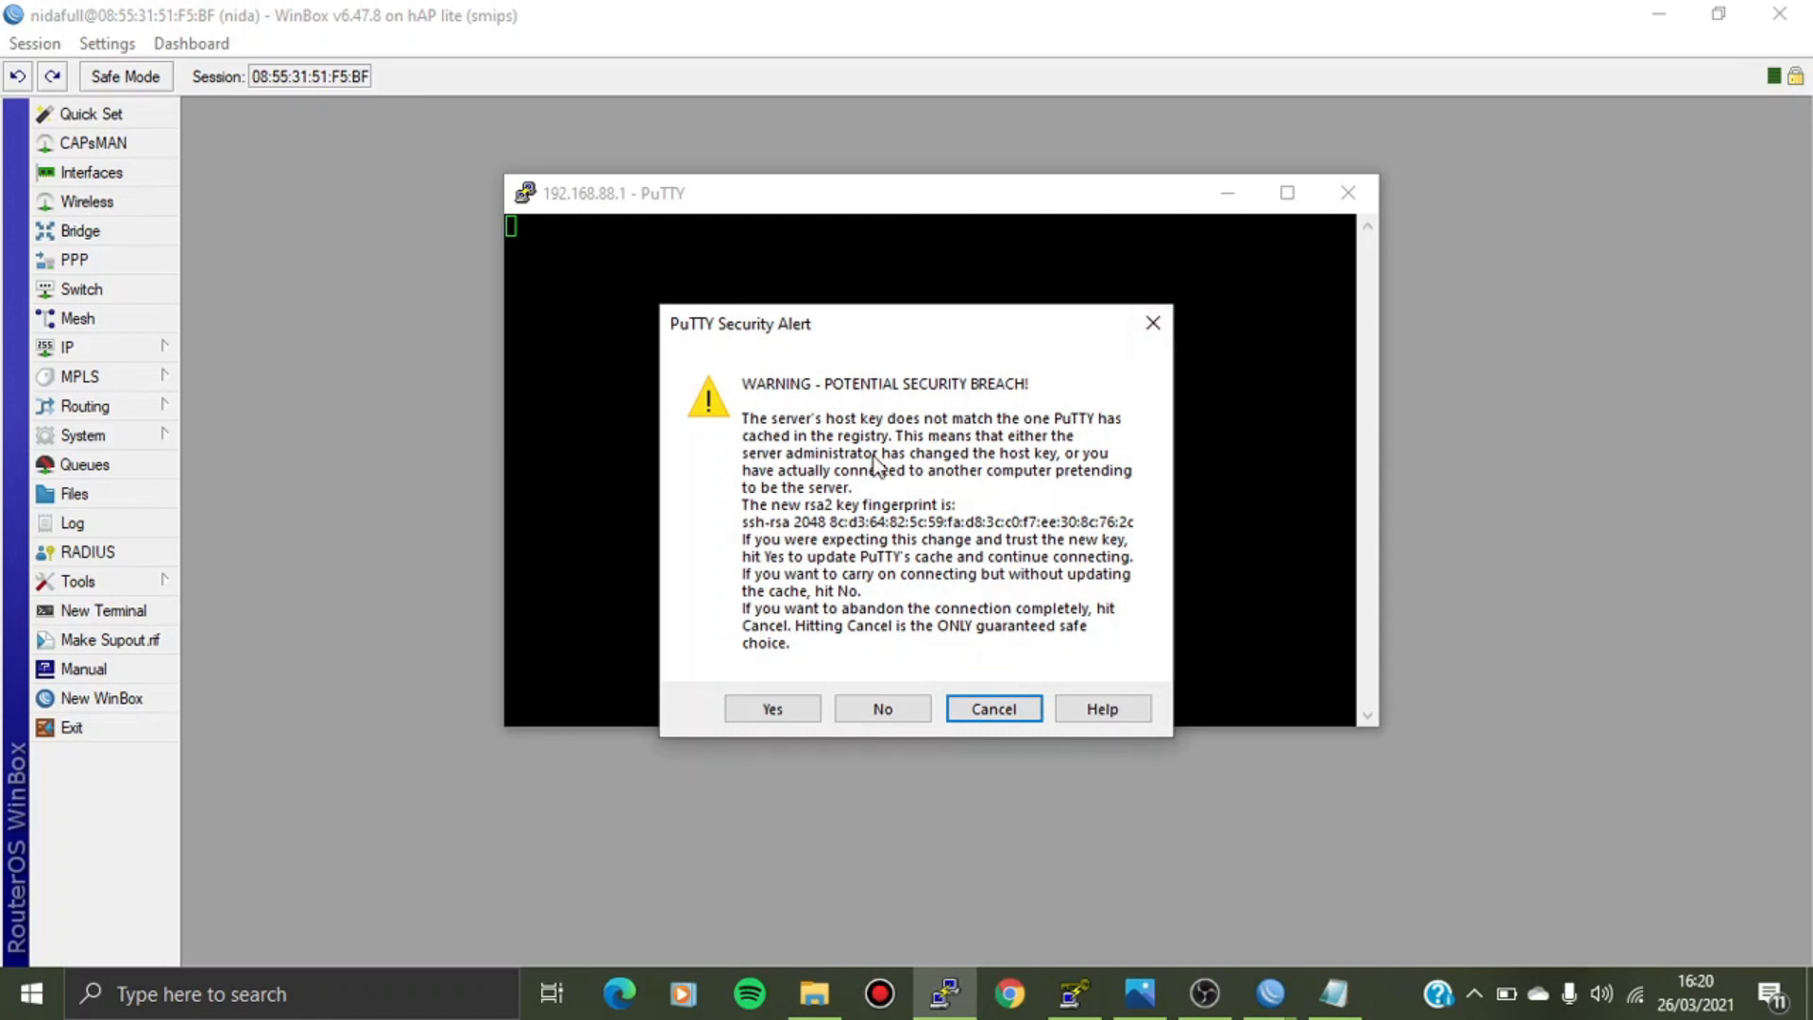
pyautogui.press('Left')
pyautogui.press('Left')
pyautogui.press('Return')
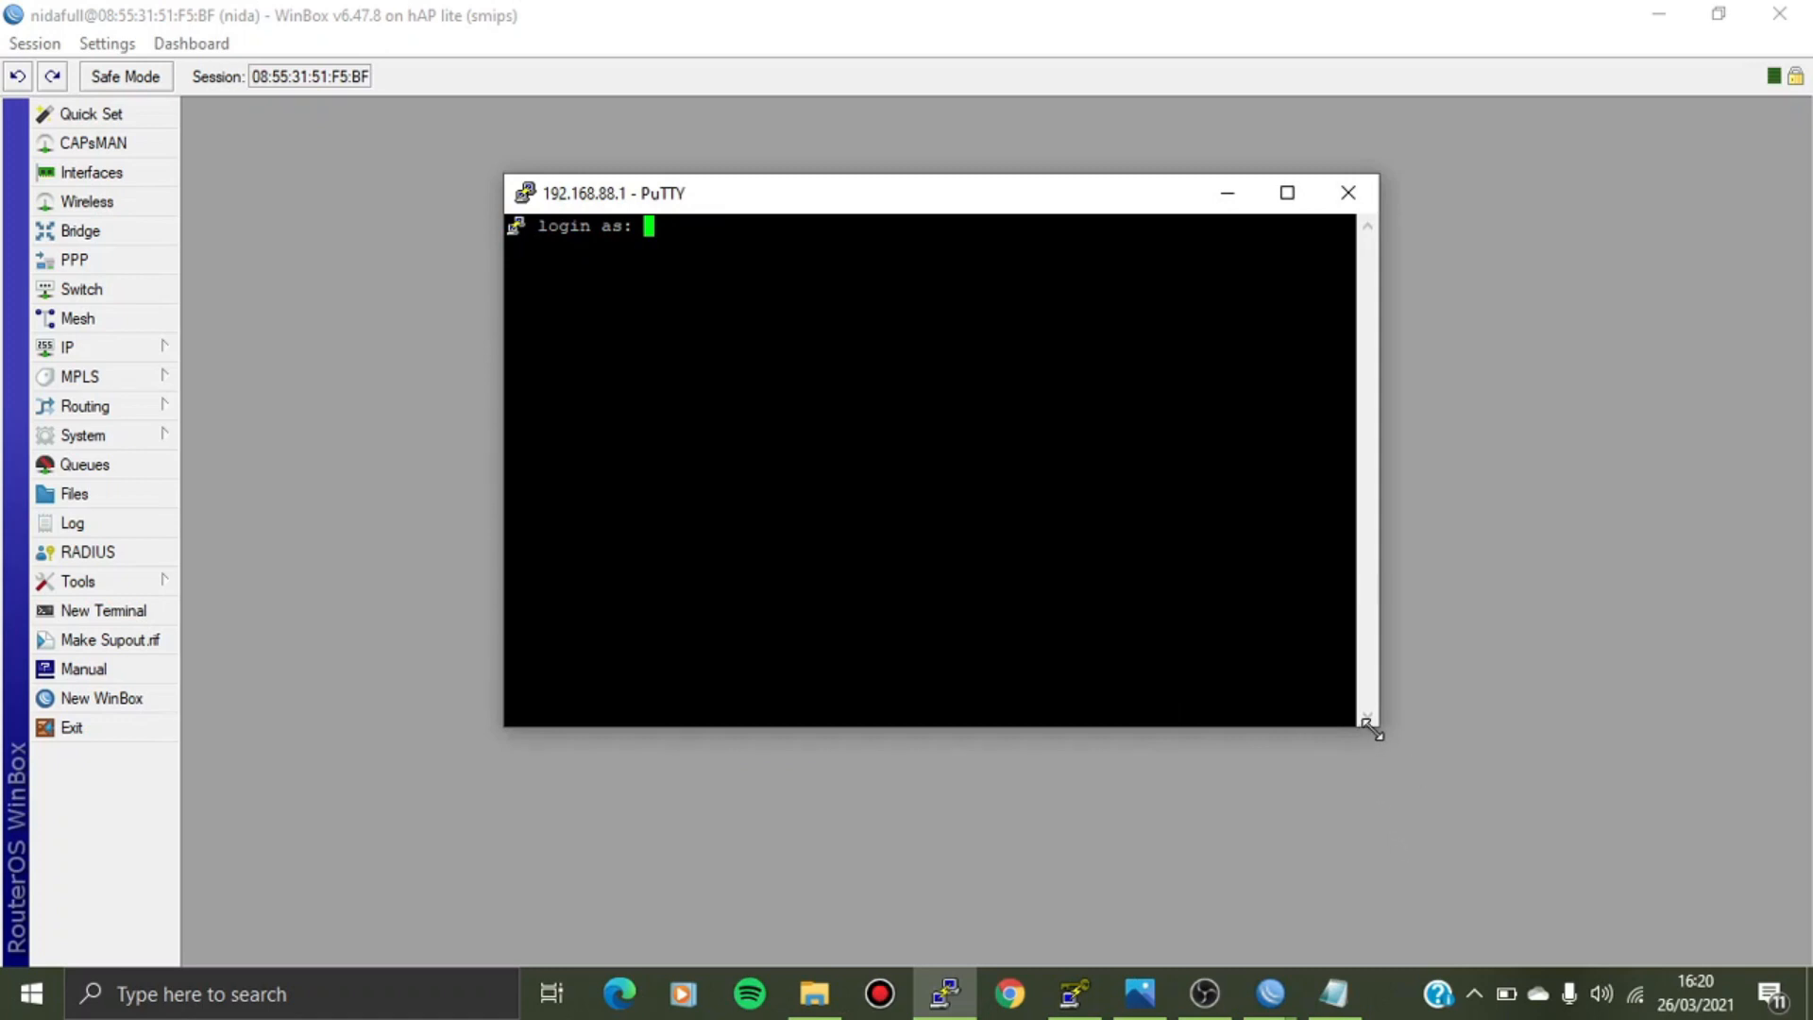
pyautogui.moveTo(1363, 725); pyautogui.dragTo(1472, 814)
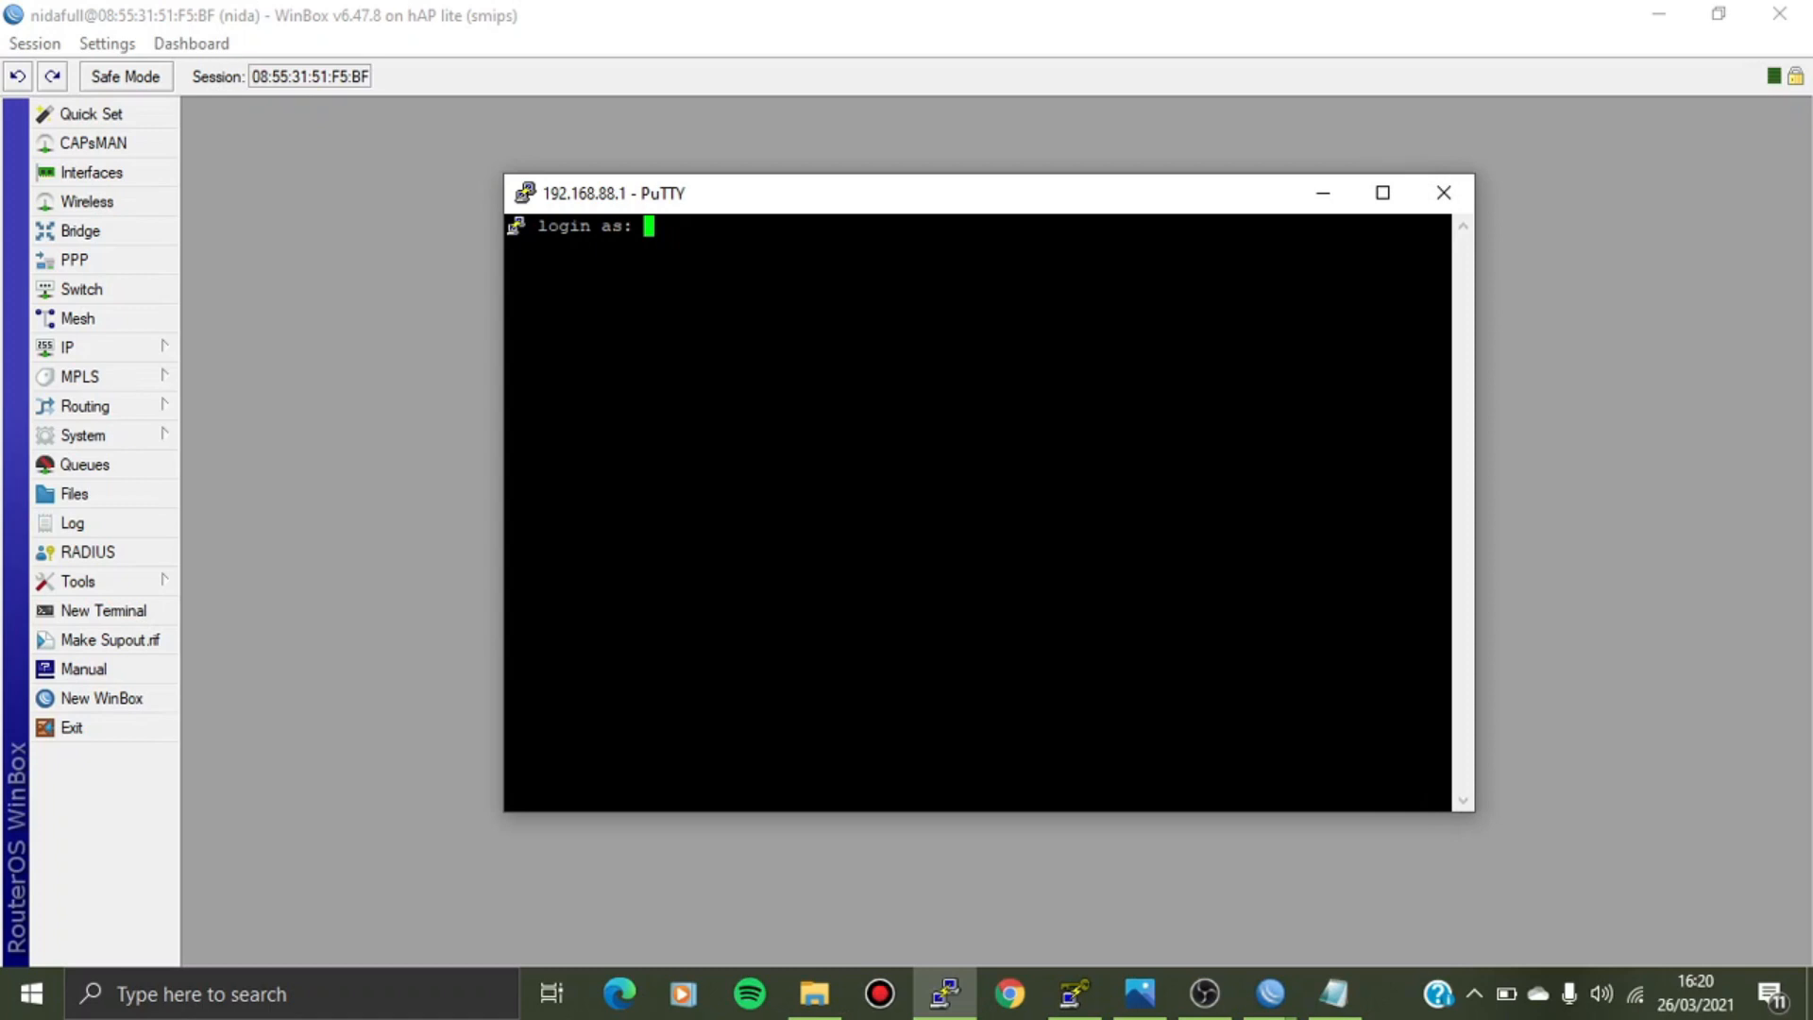
pyautogui.write('admin')
pyautogui.press('Return')
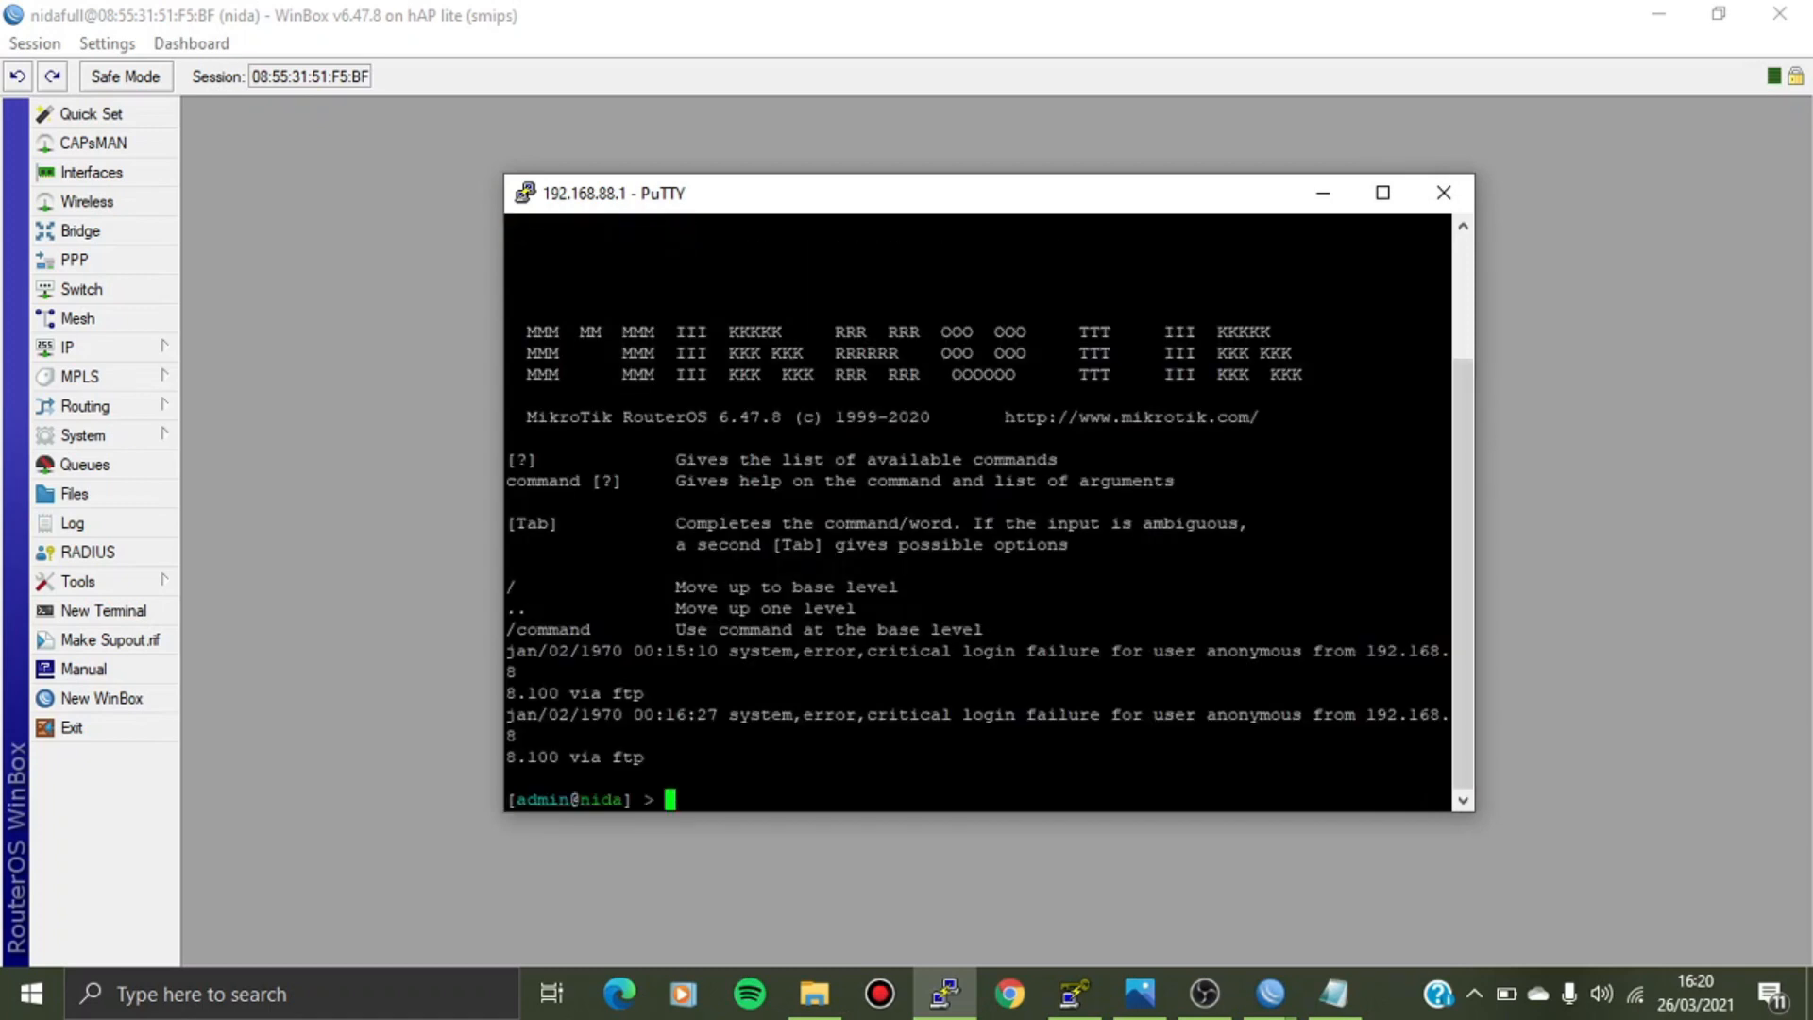
# Review the RouterOS banner after key authentication, then close the PuTTY session.
pyautogui.moveTo(1469, 723); pyautogui.dragTo(1455, 479)
pyautogui.moveTo(1360, 438); pyautogui.dragTo(1308, 696)
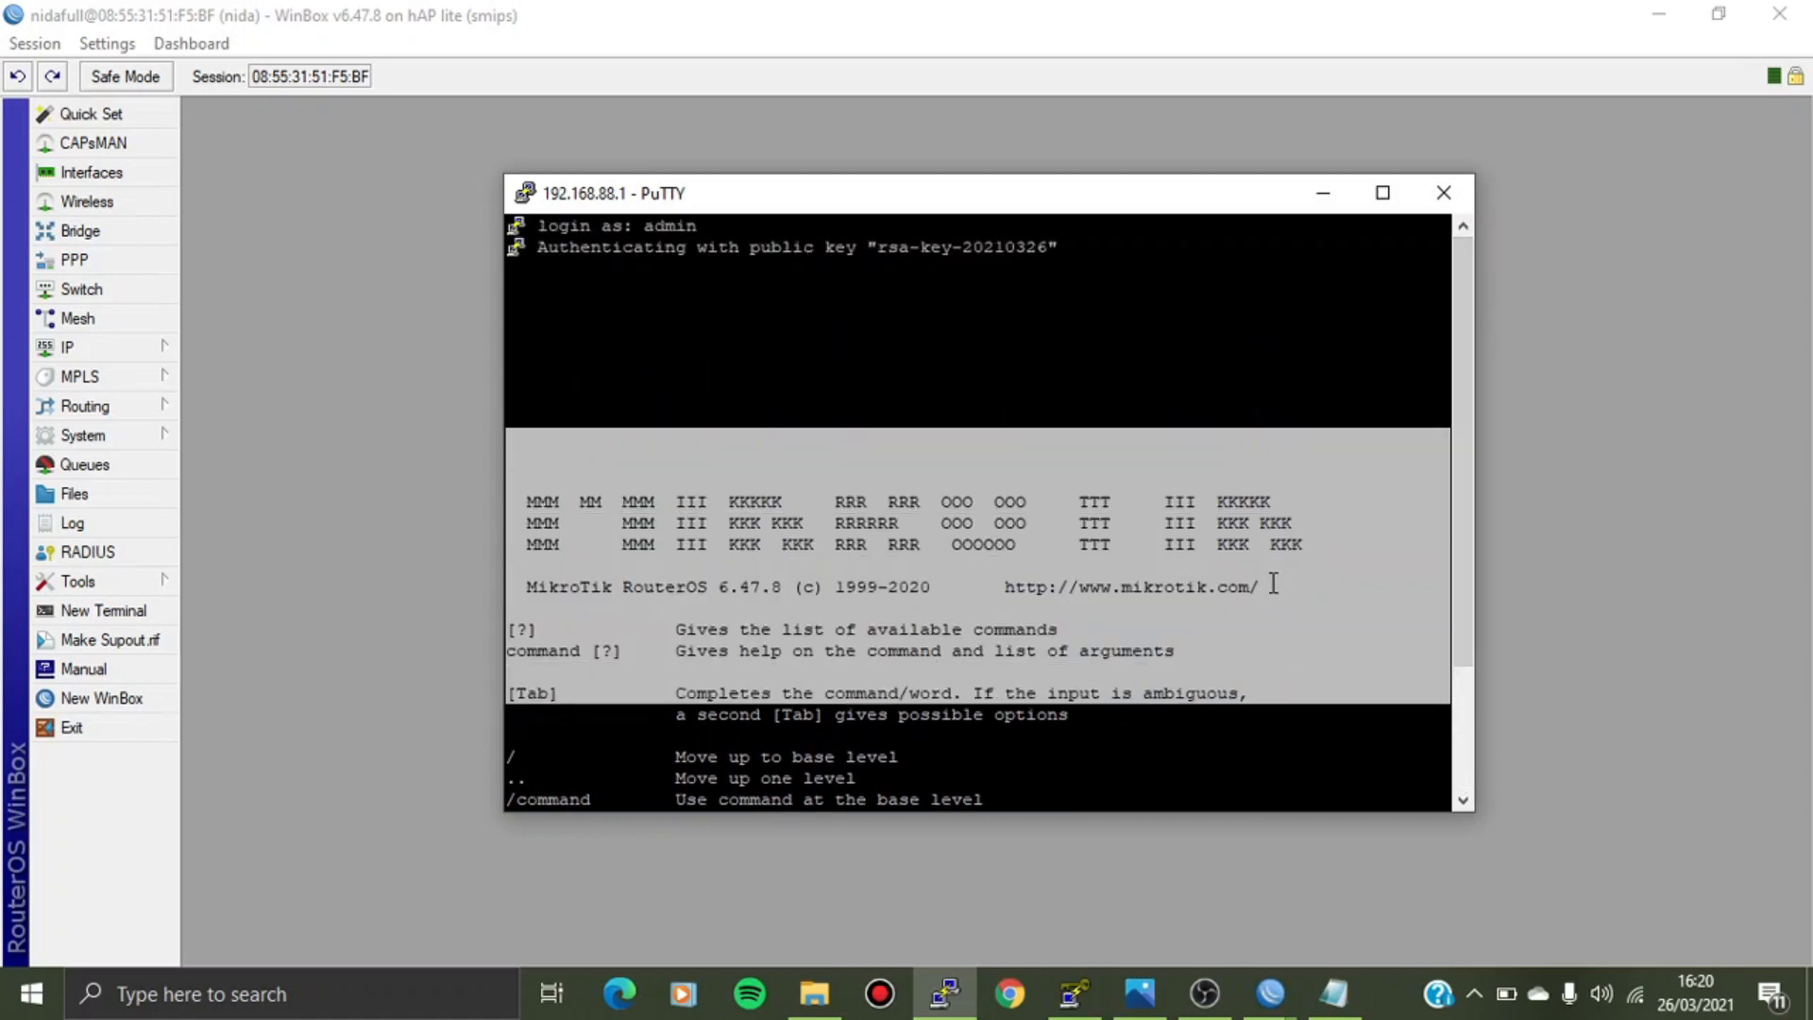
pyautogui.click(1275, 584)
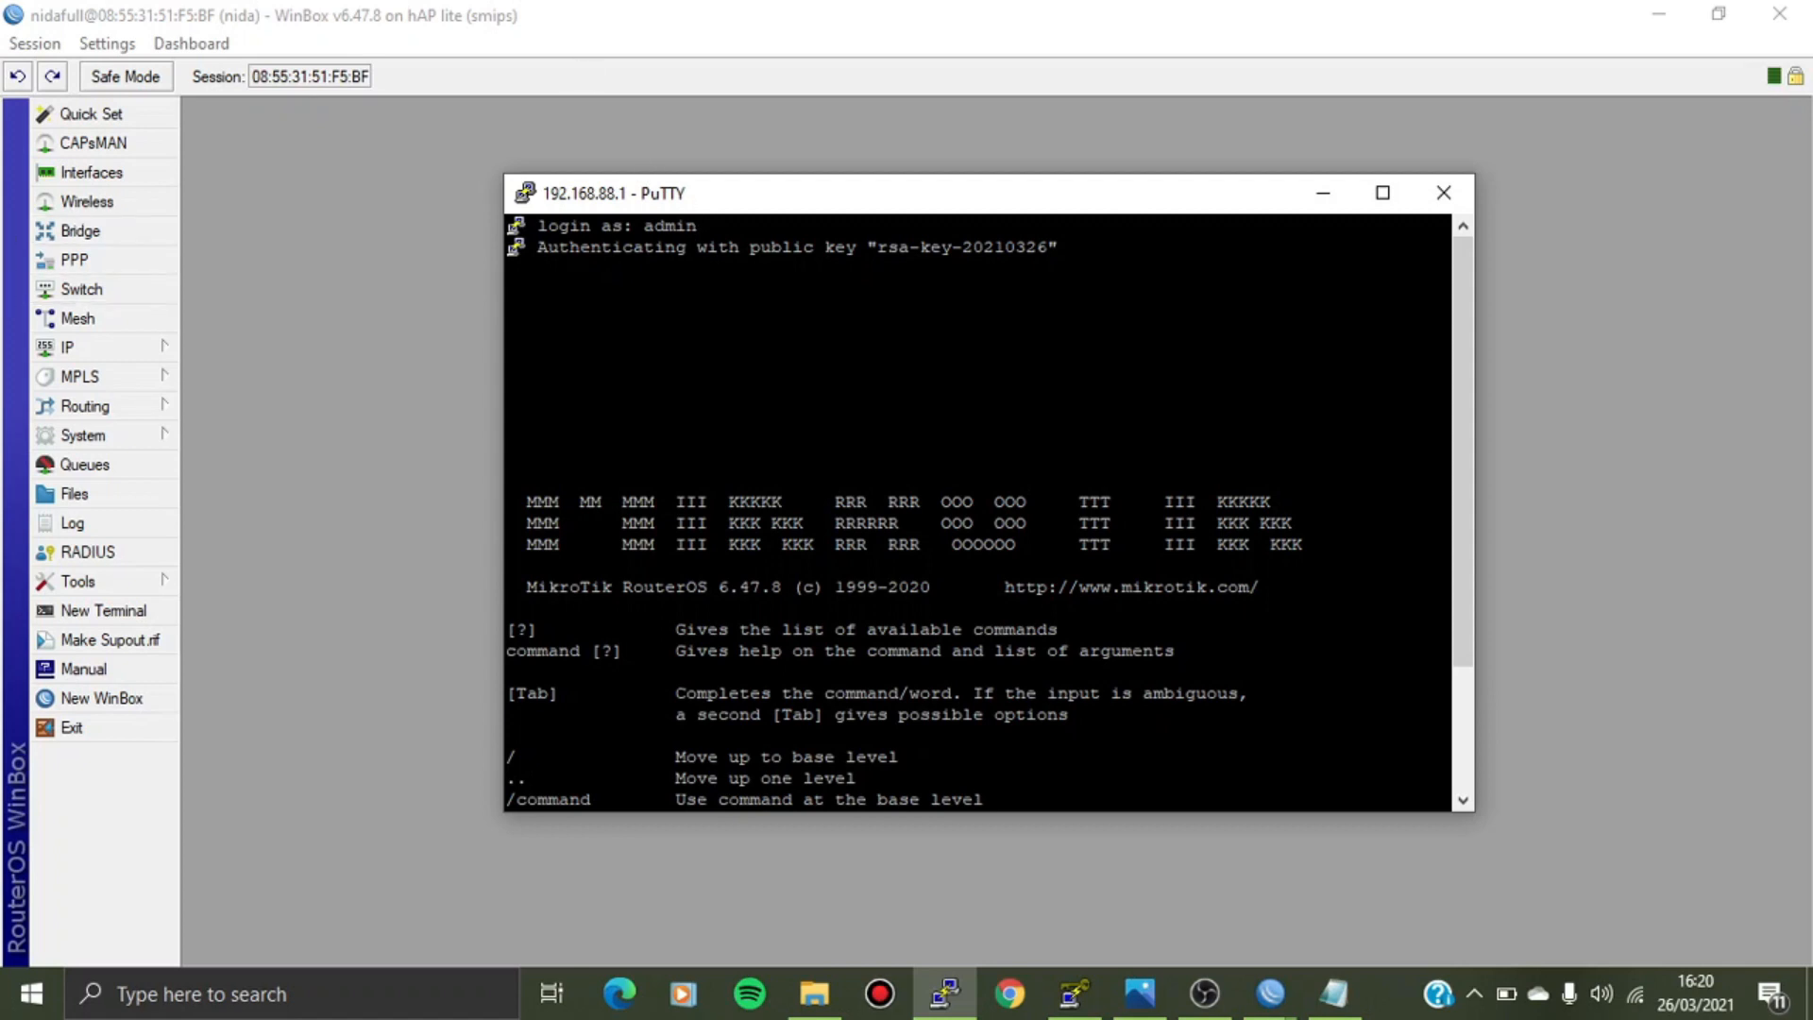
pyautogui.click(1443, 192)
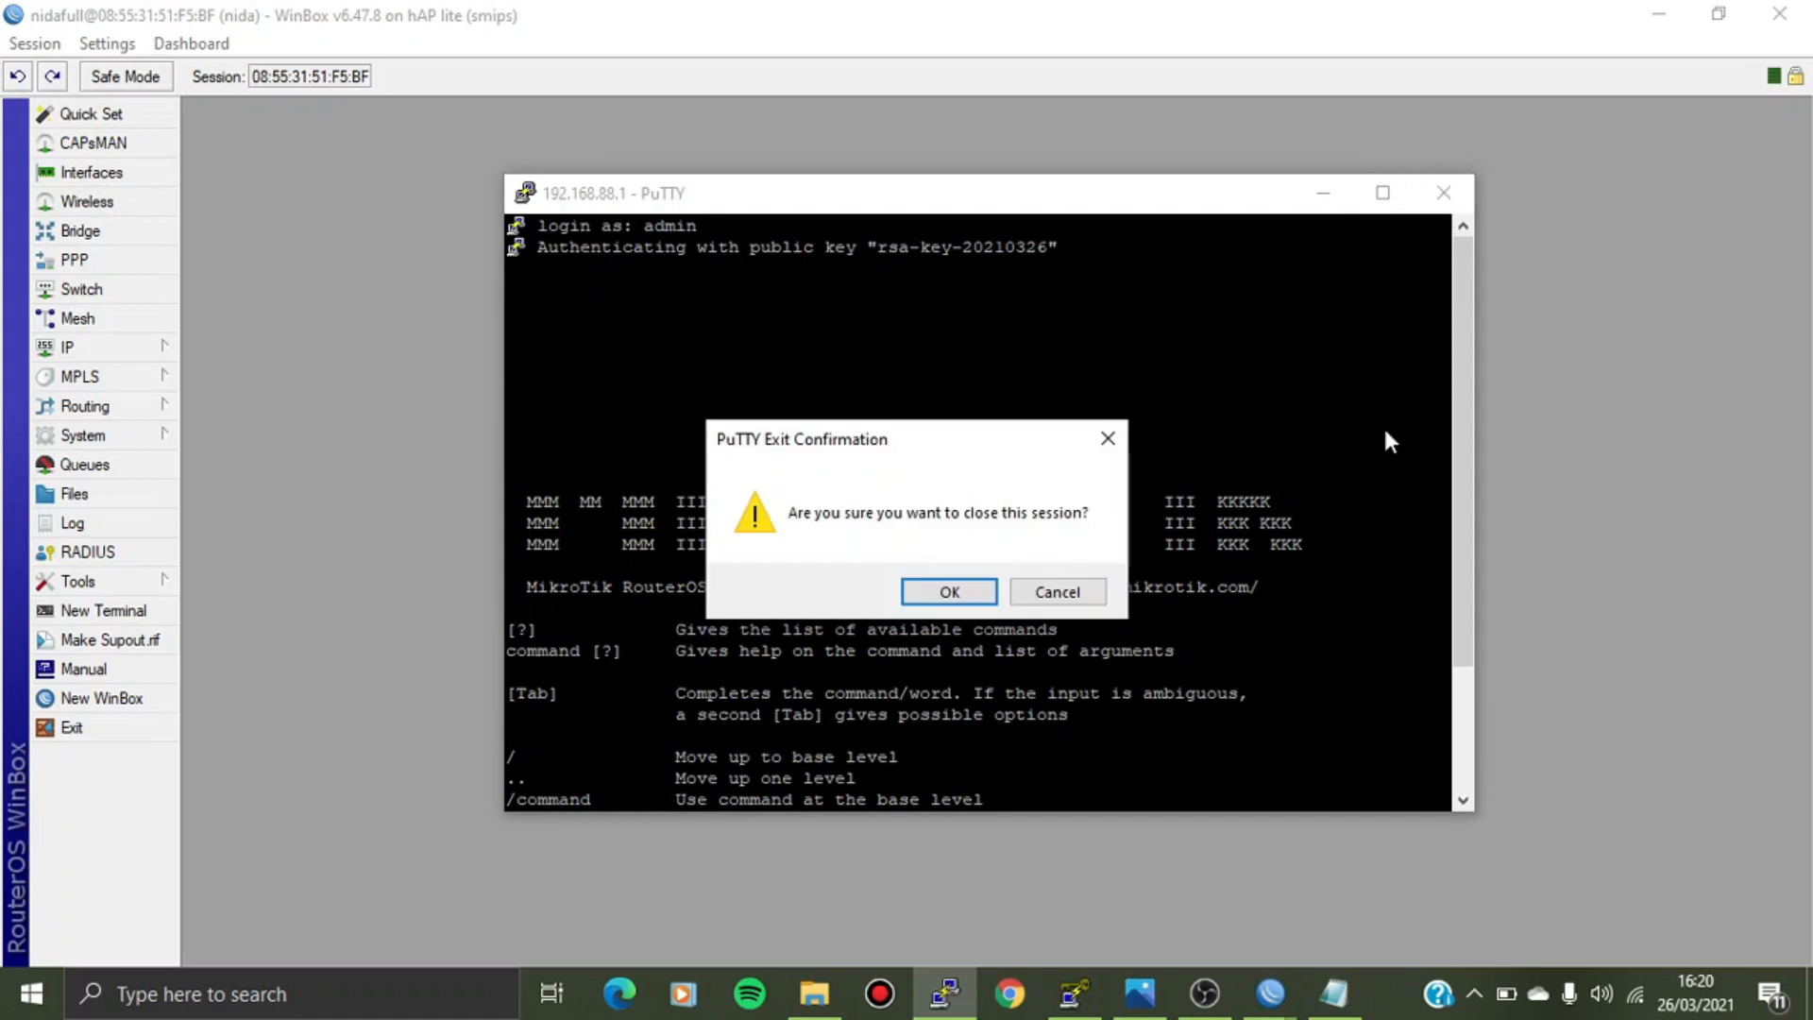
pyautogui.click(950, 591)
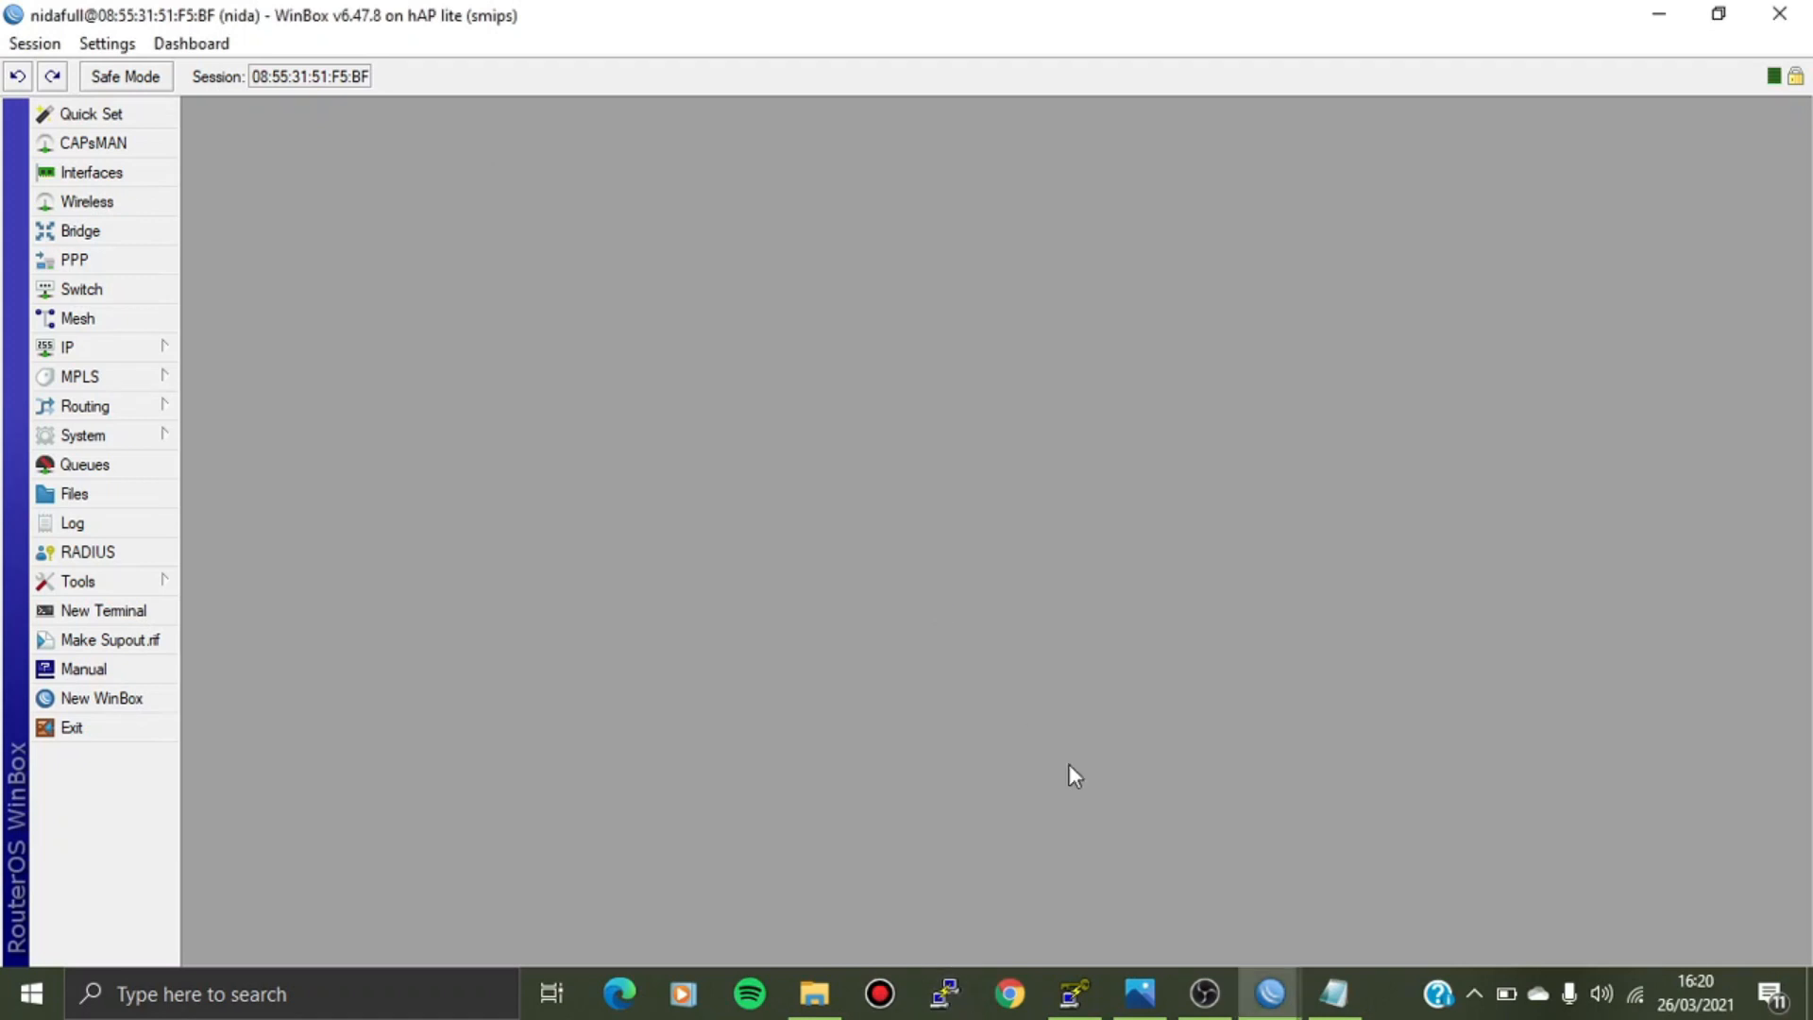